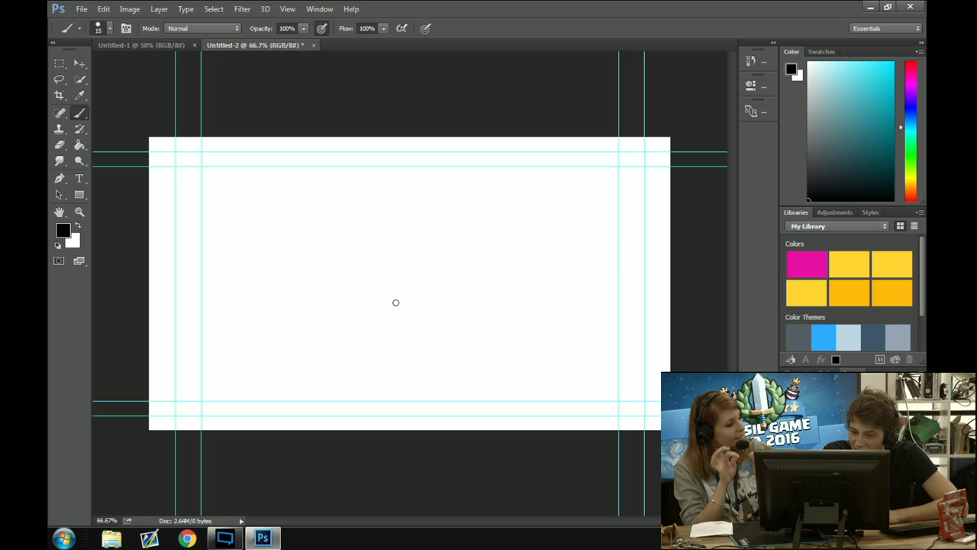
Handwrite "SLT Les Amis" across two lines in the middle of the canvas with the black 15 px brush
{"action": "mouse_move", "coordinate": [290, 227]}
{"action": "left_mouse_down"}
{"action": "mouse_move", "coordinate": [317, 236]}
{"action": "mouse_move", "coordinate": [283, 248]}
{"action": "left_mouse_up"}
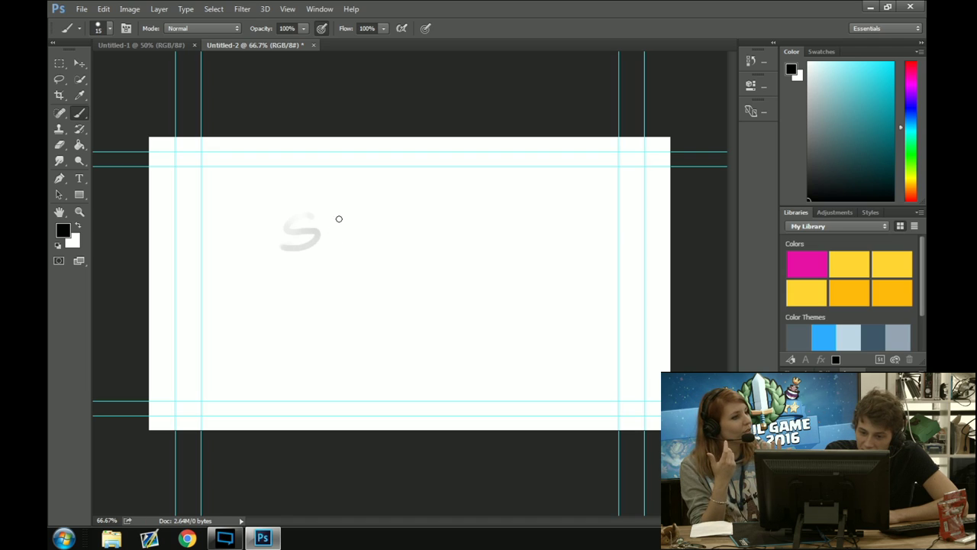
{"action": "mouse_move", "coordinate": [338, 211]}
{"action": "left_mouse_down"}
{"action": "mouse_move", "coordinate": [339, 243]}
{"action": "mouse_move", "coordinate": [356, 243]}
{"action": "left_mouse_up"}
{"action": "mouse_move", "coordinate": [375, 206]}
{"action": "left_mouse_down"}
{"action": "mouse_move", "coordinate": [375, 246]}
{"action": "mouse_move", "coordinate": [391, 197]}
{"action": "mouse_move", "coordinate": [456, 225]}
{"action": "mouse_move", "coordinate": [491, 221]}
{"action": "mouse_move", "coordinate": [462, 238]}
{"action": "left_mouse_up"}
{"action": "mouse_move", "coordinate": [327, 295]}
{"action": "left_mouse_down"}
{"action": "mouse_move", "coordinate": [328, 320]}
{"action": "mouse_move", "coordinate": [337, 303]}
{"action": "mouse_move", "coordinate": [340, 325]}
{"action": "mouse_move", "coordinate": [346, 308]}
{"action": "mouse_move", "coordinate": [398, 316]}
{"action": "mouse_move", "coordinate": [404, 299]}
{"action": "mouse_move", "coordinate": [418, 332]}
{"action": "left_mouse_up"}
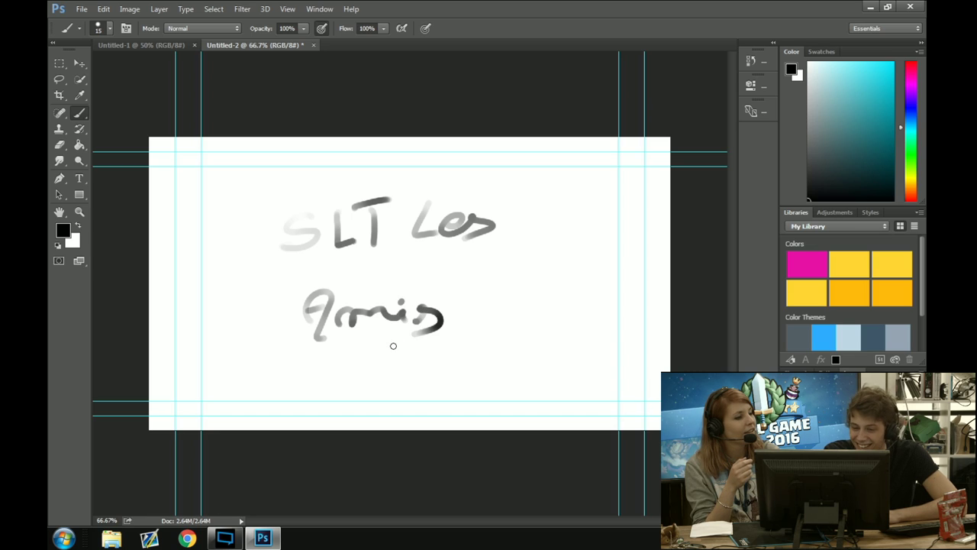
Add a curved tail and a smiley face with eyebrows beside the handwriting, and circle everything with a large oval
{"action": "mouse_move", "coordinate": [393, 366]}
{"action": "left_mouse_down"}
{"action": "mouse_move", "coordinate": [461, 305]}
{"action": "mouse_move", "coordinate": [504, 302]}
{"action": "left_mouse_up"}
{"action": "left_click_drag", "start_coordinate": [532, 257], "coordinate": [539, 304]}
{"action": "mouse_move", "coordinate": [564, 260]}
{"action": "left_mouse_down"}
{"action": "mouse_move", "coordinate": [519, 296]}
{"action": "mouse_move", "coordinate": [567, 302]}
{"action": "left_mouse_up"}
{"action": "left_click_drag", "start_coordinate": [516, 298], "coordinate": [579, 308]}
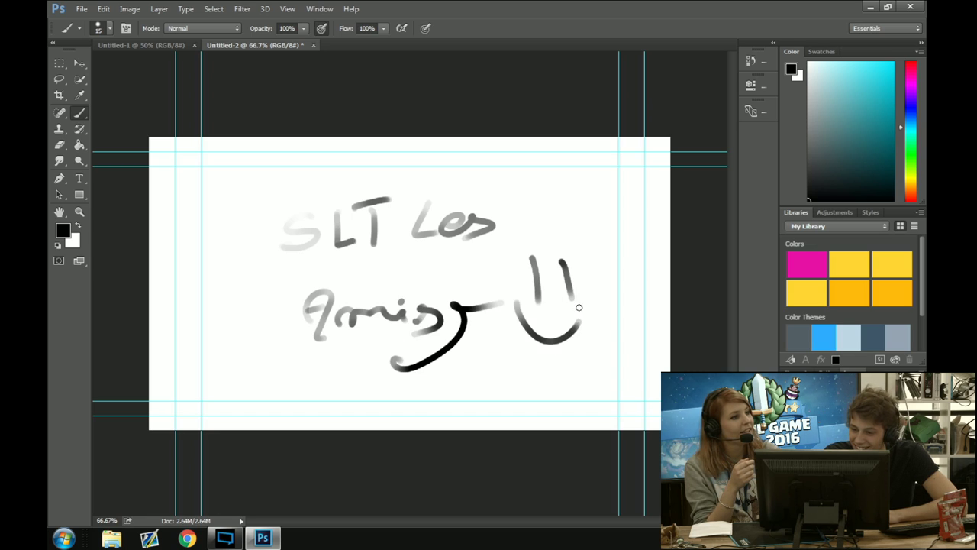
{"action": "mouse_move", "coordinate": [523, 255]}
{"action": "left_mouse_down"}
{"action": "mouse_move", "coordinate": [553, 236]}
{"action": "mouse_move", "coordinate": [588, 244]}
{"action": "left_mouse_up"}
{"action": "mouse_move", "coordinate": [574, 340]}
{"action": "left_mouse_down"}
{"action": "mouse_move", "coordinate": [547, 345]}
{"action": "mouse_move", "coordinate": [592, 368]}
{"action": "left_mouse_up"}
{"action": "mouse_move", "coordinate": [588, 183]}
{"action": "left_mouse_down"}
{"action": "mouse_move", "coordinate": [277, 338]}
{"action": "mouse_move", "coordinate": [435, 151]}
{"action": "left_mouse_up"}
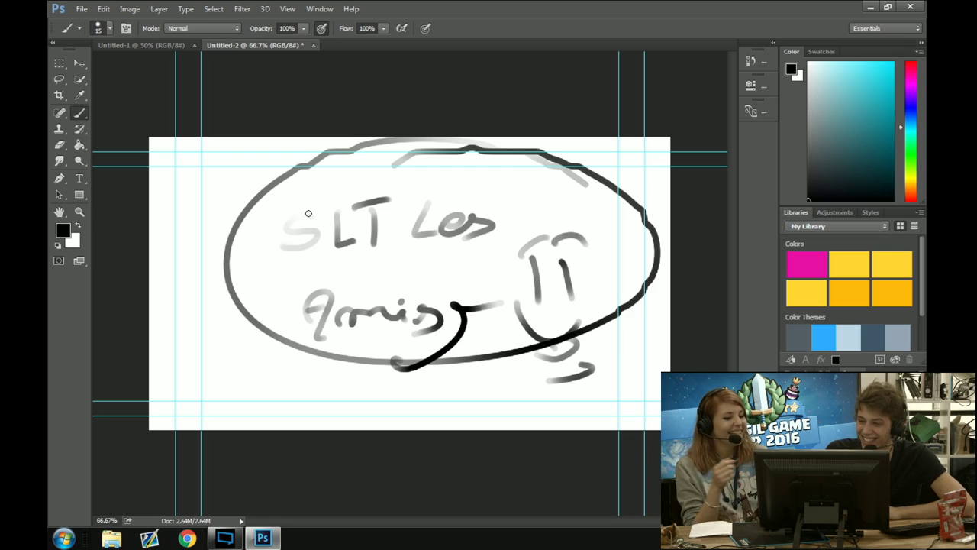
Revert the document to its New history state to clear the handwriting and doodles
{"action": "left_click_drag", "start_coordinate": [748, 60], "coordinate": [760, 54]}
{"action": "left_click", "coordinate": [746, 61]}
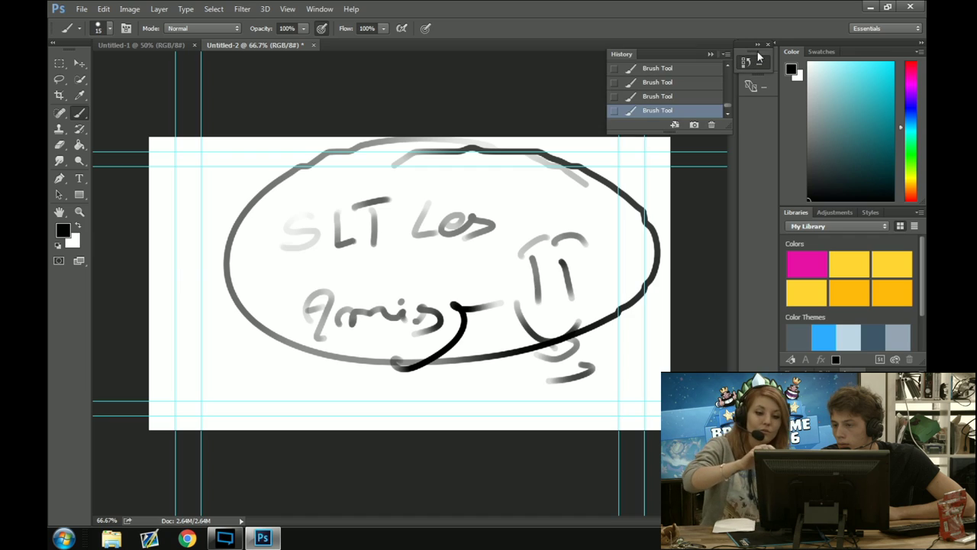
{"action": "mouse_move", "coordinate": [732, 105]}
{"action": "left_mouse_down"}
{"action": "mouse_move", "coordinate": [729, 77]}
{"action": "mouse_move", "coordinate": [694, 59]}
{"action": "left_mouse_up"}
{"action": "left_click", "coordinate": [680, 83]}
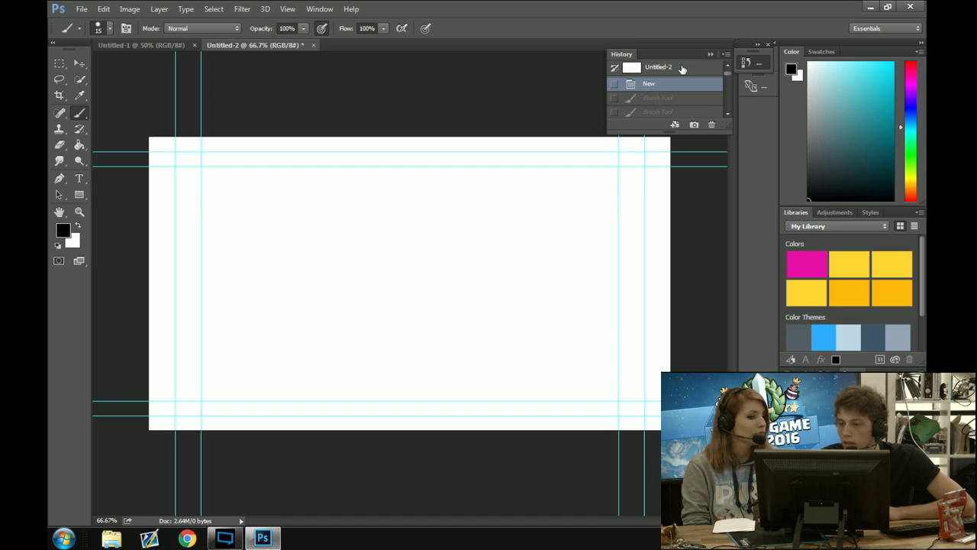
{"action": "mouse_move", "coordinate": [761, 58]}
{"action": "left_mouse_down"}
{"action": "mouse_move", "coordinate": [762, 74]}
{"action": "mouse_move", "coordinate": [762, 47]}
{"action": "left_mouse_up"}
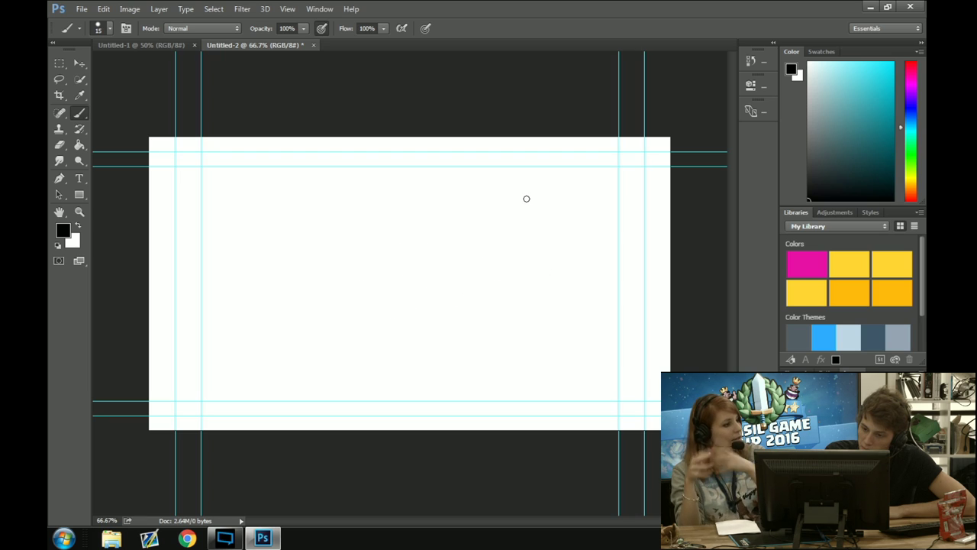
Test the black brush with a faint diagonal stroke and revert the document to its New history state
{"action": "left_click_drag", "start_coordinate": [227, 315], "coordinate": [326, 278]}
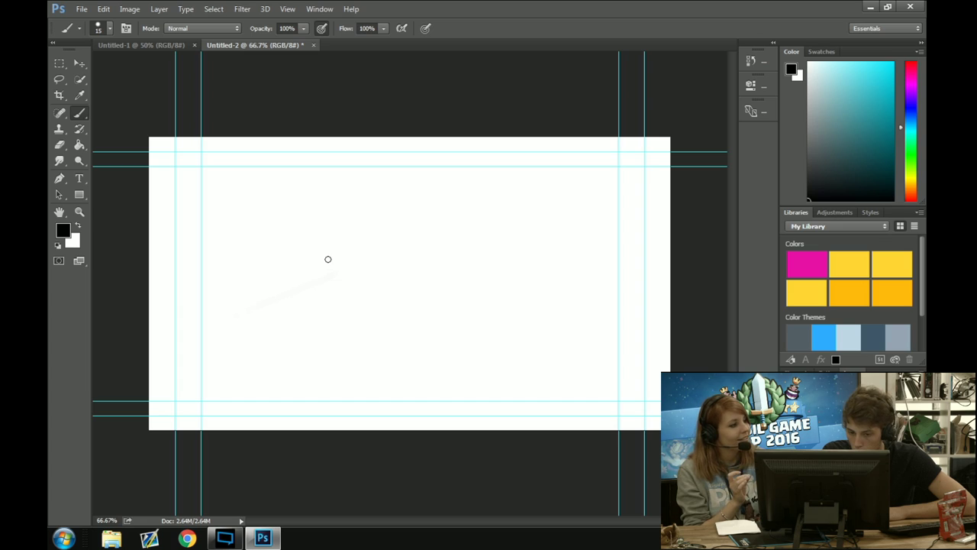
{"action": "right_click", "coordinate": [324, 295]}
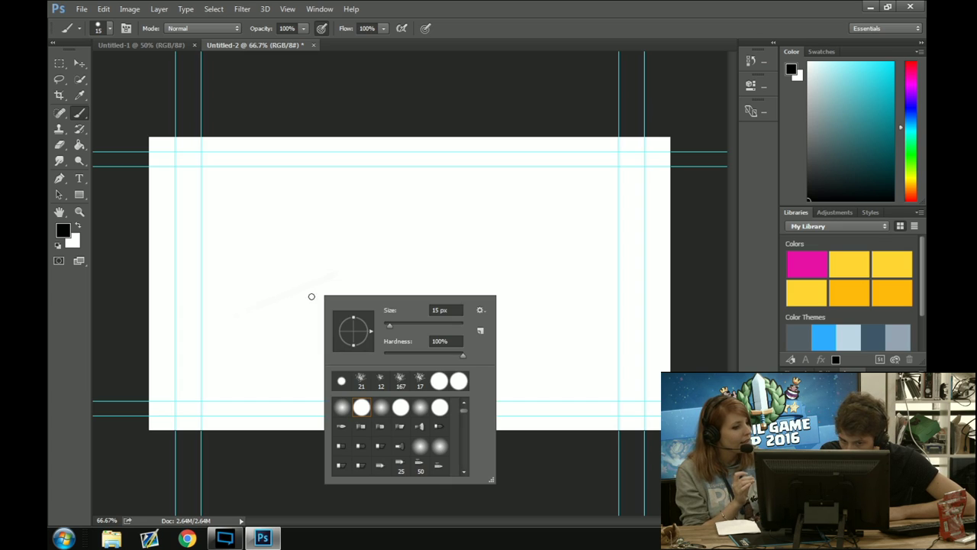
{"action": "right_click", "coordinate": [271, 303]}
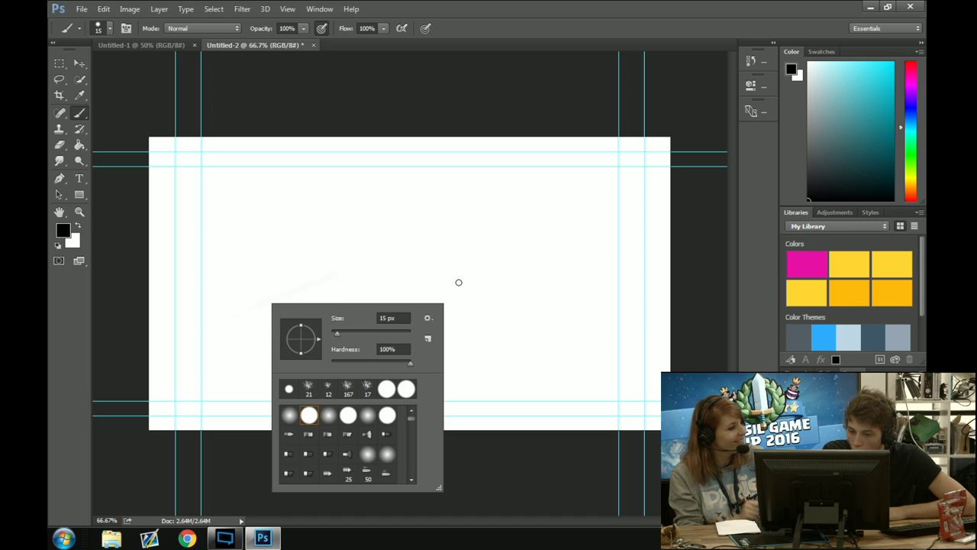
{"action": "left_click", "coordinate": [751, 61]}
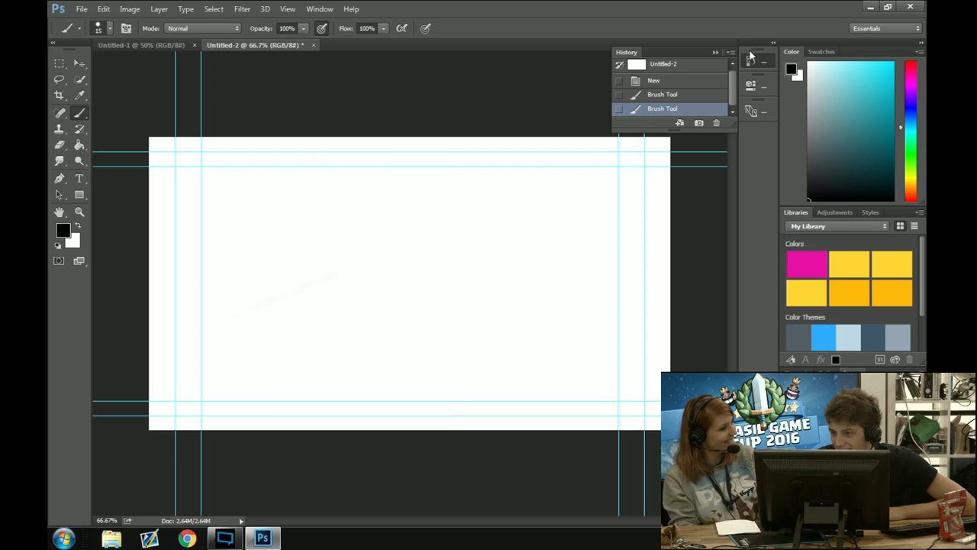
{"action": "left_click", "coordinate": [684, 80]}
{"action": "left_click", "coordinate": [756, 34]}
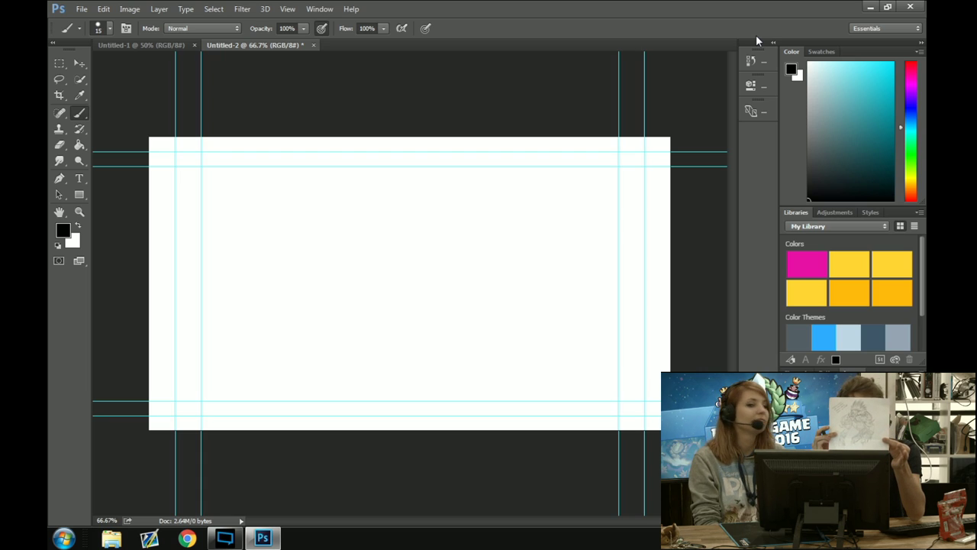
Doodle a small black figure in the middle of the canvas with a round head, body, limbs and a scribbled cap
{"action": "mouse_move", "coordinate": [374, 233]}
{"action": "left_mouse_down"}
{"action": "mouse_move", "coordinate": [438, 226]}
{"action": "mouse_move", "coordinate": [379, 231]}
{"action": "left_mouse_up"}
{"action": "mouse_move", "coordinate": [397, 278]}
{"action": "left_mouse_down"}
{"action": "mouse_move", "coordinate": [389, 298]}
{"action": "mouse_move", "coordinate": [420, 343]}
{"action": "left_mouse_up"}
{"action": "left_click_drag", "start_coordinate": [440, 289], "coordinate": [455, 278]}
{"action": "left_click_drag", "start_coordinate": [372, 299], "coordinate": [390, 309]}
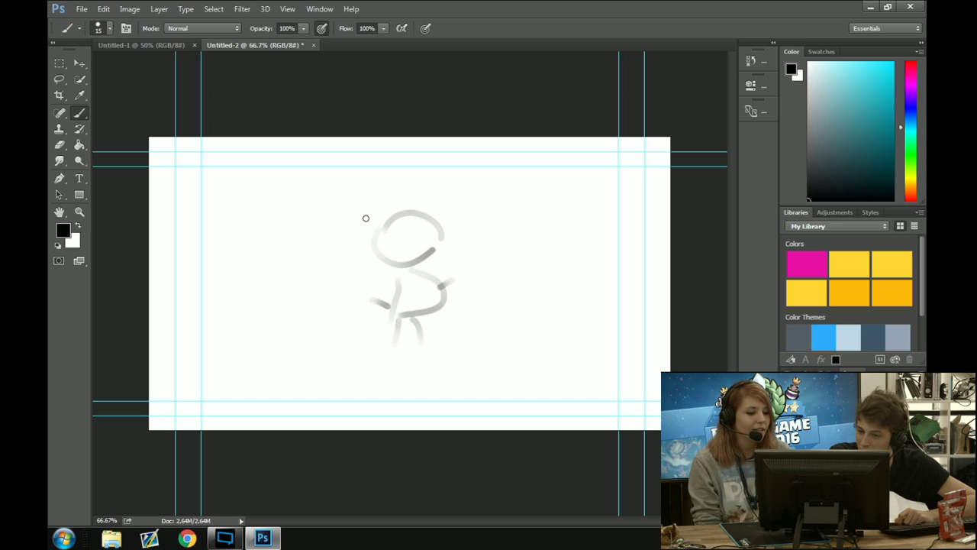
{"action": "mouse_move", "coordinate": [366, 218]}
{"action": "left_mouse_down"}
{"action": "mouse_move", "coordinate": [470, 193]}
{"action": "mouse_move", "coordinate": [446, 212]}
{"action": "left_mouse_up"}
{"action": "left_click_drag", "start_coordinate": [386, 189], "coordinate": [480, 169]}
{"action": "left_click_drag", "start_coordinate": [412, 201], "coordinate": [477, 180]}
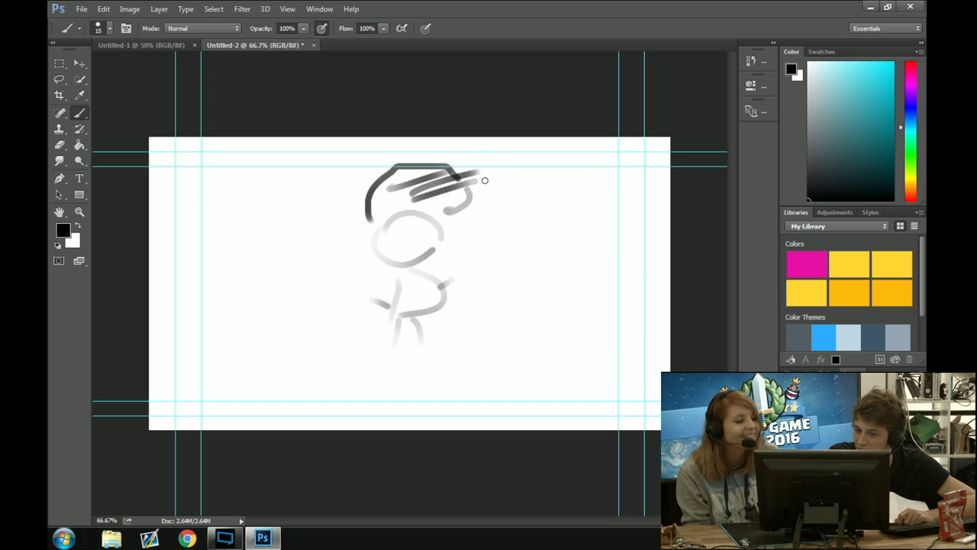
{"action": "left_click_drag", "start_coordinate": [444, 208], "coordinate": [525, 191]}
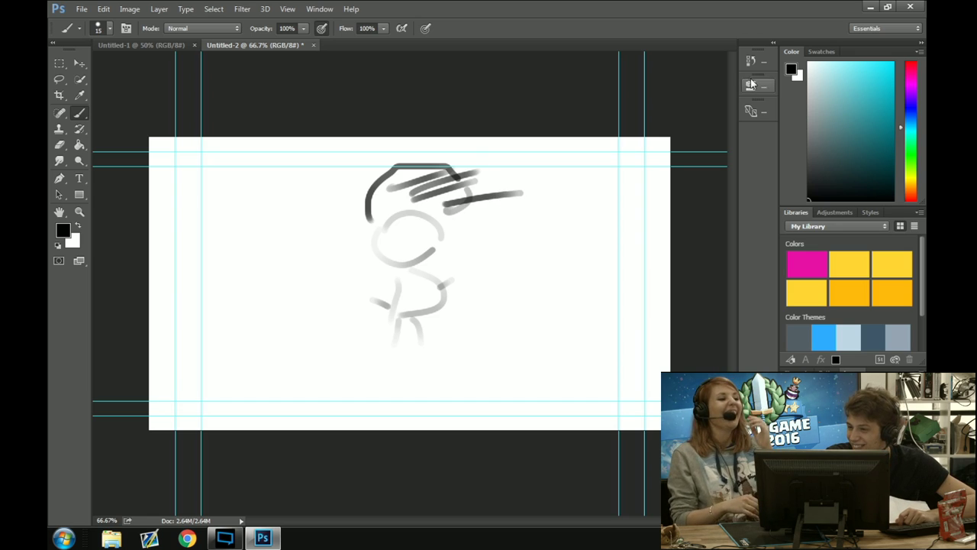
Return to the New history state to discard the doodled figure
{"action": "left_click_drag", "start_coordinate": [750, 111], "coordinate": [766, 109]}
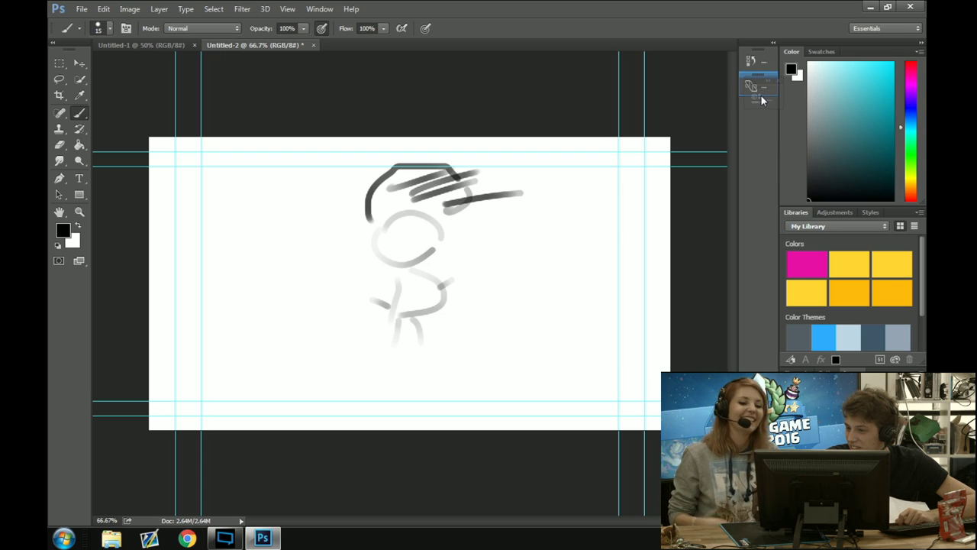
{"action": "left_click", "coordinate": [752, 61]}
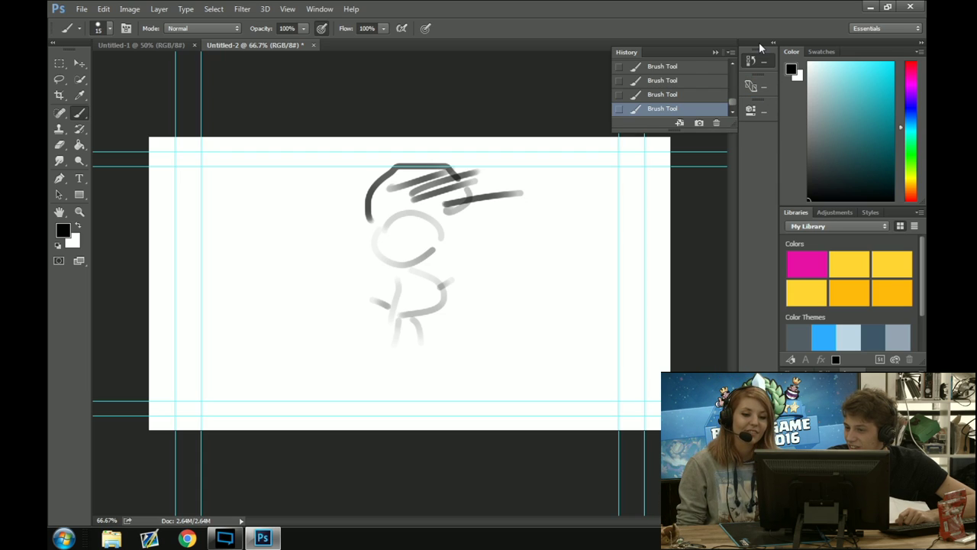
{"action": "scroll", "coordinate": [737, 91], "scroll_direction": "up", "scroll_amount": 10}
{"action": "left_click", "coordinate": [663, 77]}
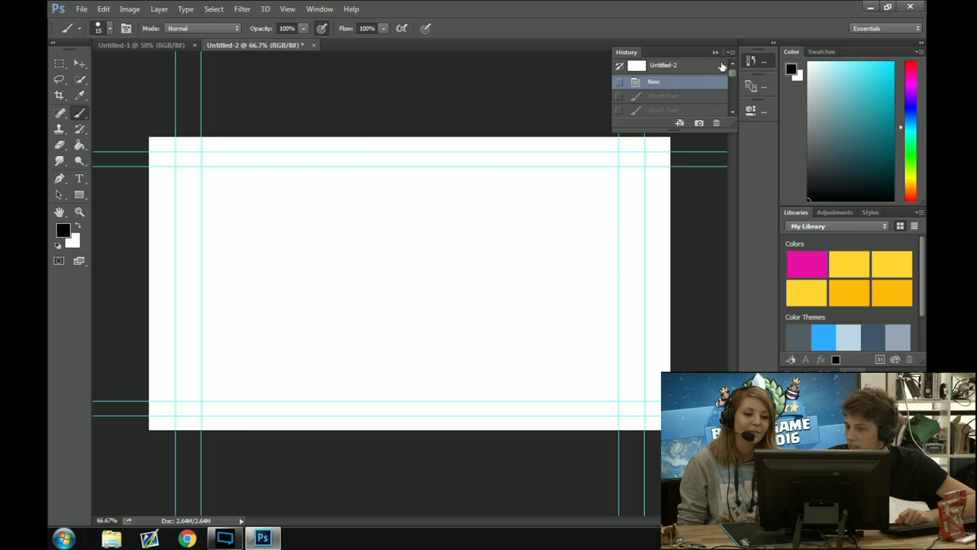
{"action": "left_click", "coordinate": [754, 61]}
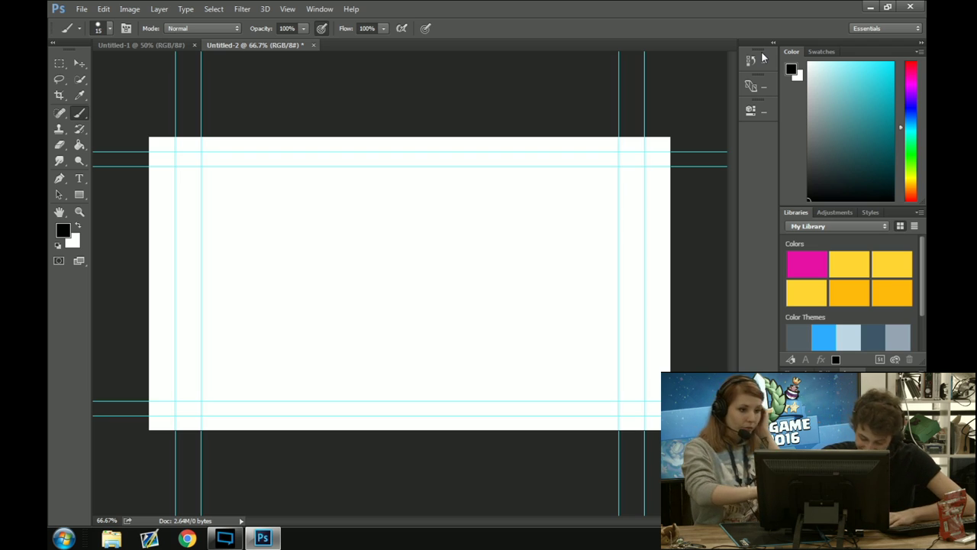
Add a new empty layer to the document
{"action": "right_click", "coordinate": [402, 358]}
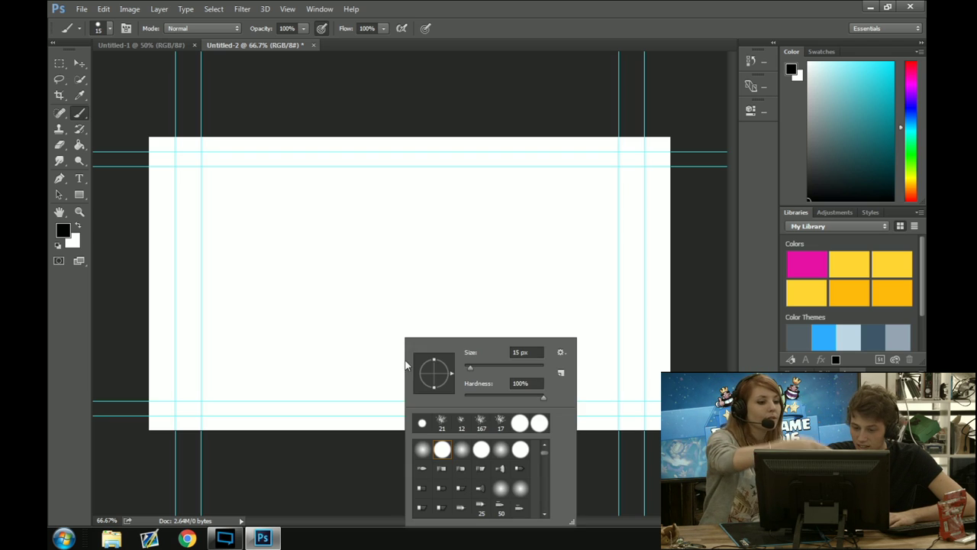
{"action": "right_click", "coordinate": [365, 368]}
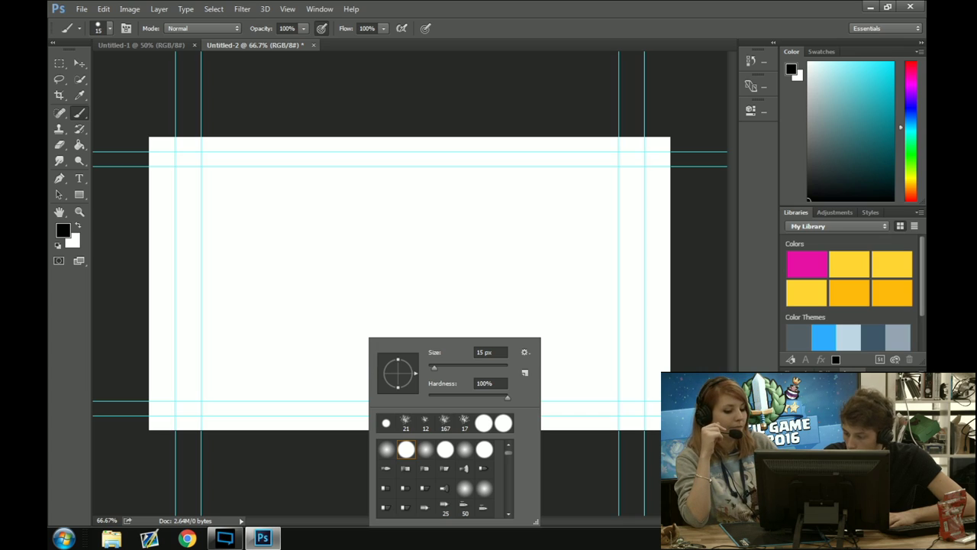
{"action": "key", "text": "Escape"}
{"action": "key", "text": "ctrl+shift+alt+n"}
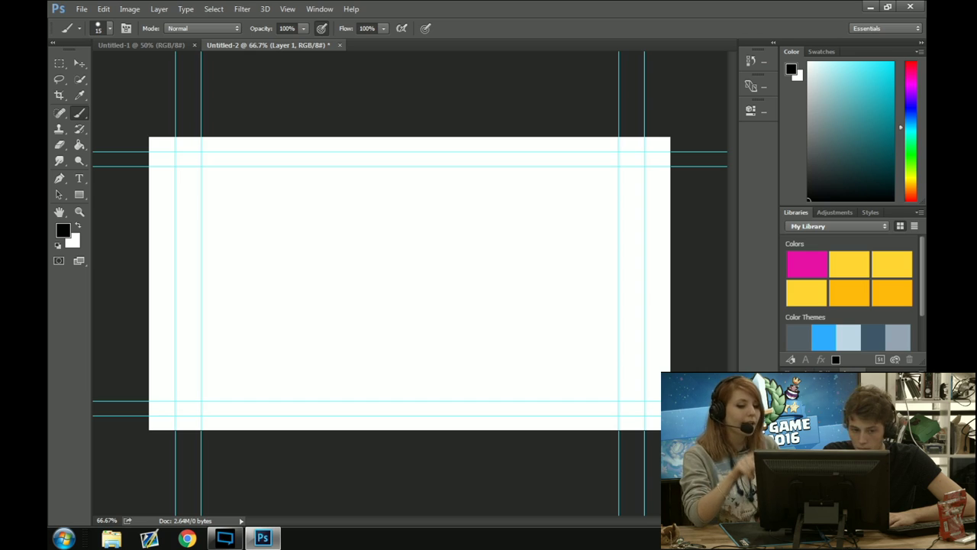
Set the foreground colour to light cyan and choose the textured brush tip labelled 27, reduced to 6 px
{"action": "mouse_move", "coordinate": [871, 69]}
{"action": "left_mouse_down"}
{"action": "mouse_move", "coordinate": [850, 82]}
{"action": "mouse_move", "coordinate": [852, 106]}
{"action": "mouse_move", "coordinate": [834, 68]}
{"action": "left_mouse_up"}
{"action": "mouse_move", "coordinate": [845, 70]}
{"action": "left_mouse_down"}
{"action": "mouse_move", "coordinate": [857, 74]}
{"action": "mouse_move", "coordinate": [859, 91]}
{"action": "mouse_move", "coordinate": [854, 74]}
{"action": "left_mouse_up"}
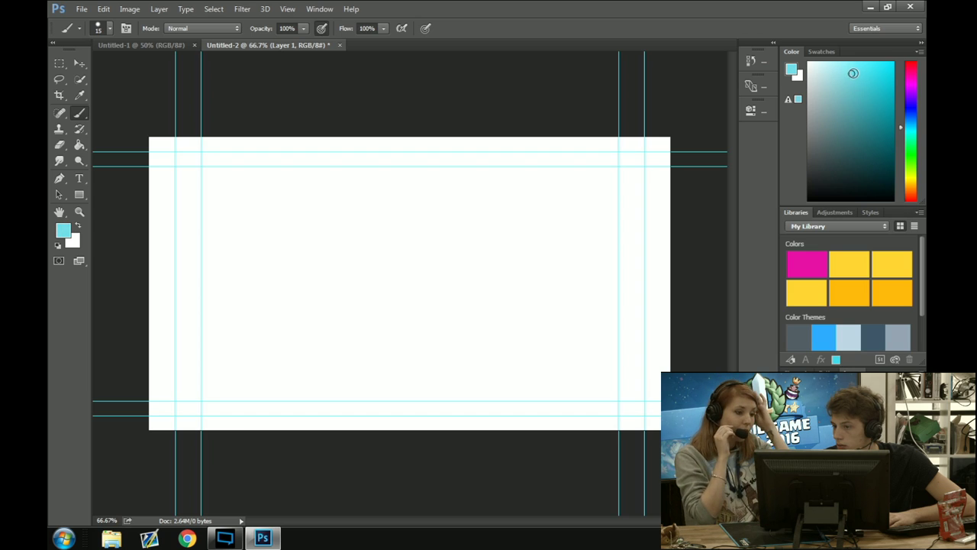
{"action": "right_click", "coordinate": [388, 294]}
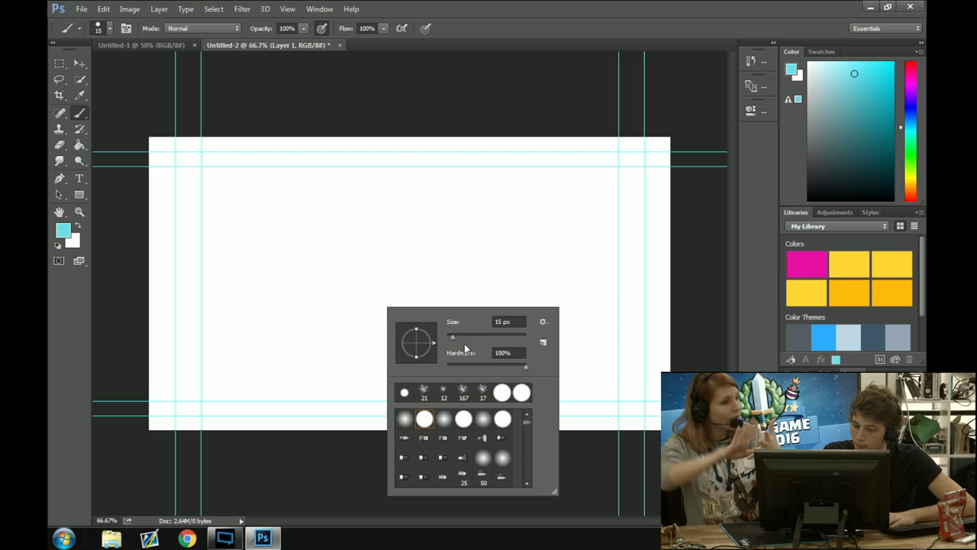
{"action": "left_click_drag", "start_coordinate": [452, 339], "coordinate": [449, 343]}
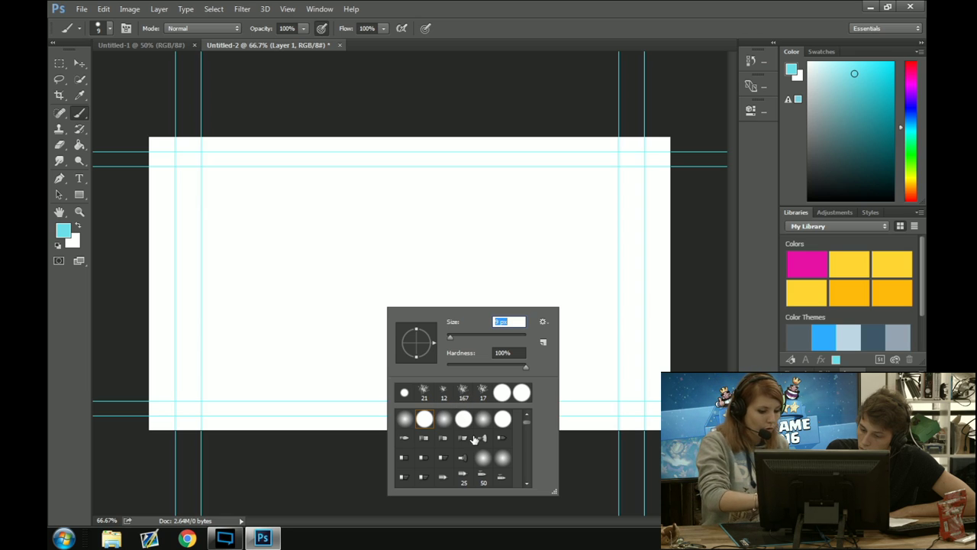
{"action": "scroll", "coordinate": [526, 426], "scroll_direction": "down", "scroll_amount": 3}
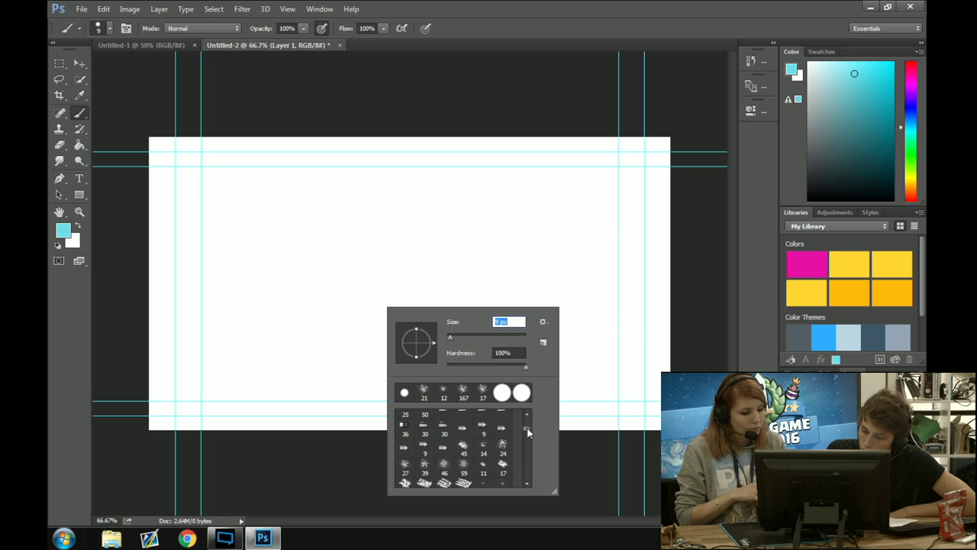
{"action": "scroll", "coordinate": [525, 427], "scroll_direction": "down", "scroll_amount": 3}
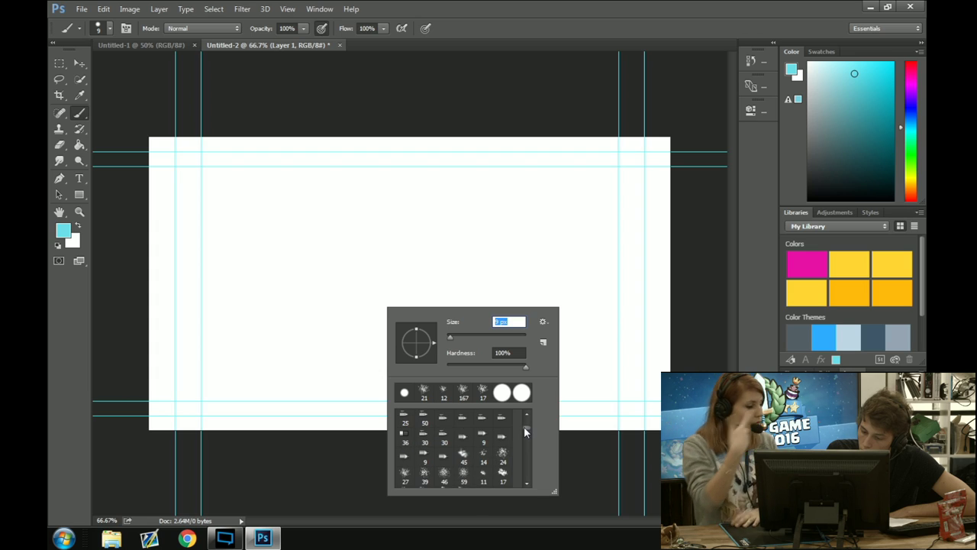
{"action": "scroll", "coordinate": [525, 430], "scroll_direction": "up", "scroll_amount": 1}
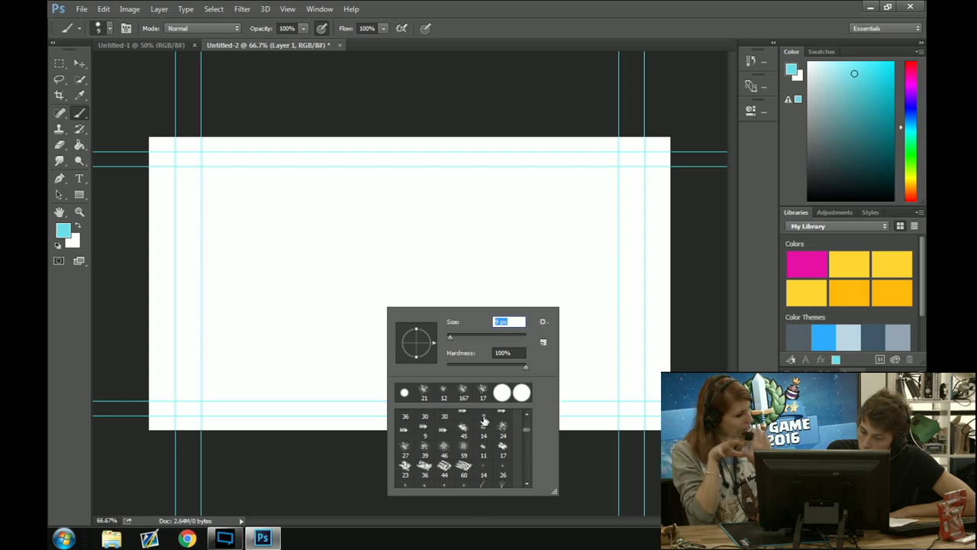
{"action": "left_click", "coordinate": [406, 447]}
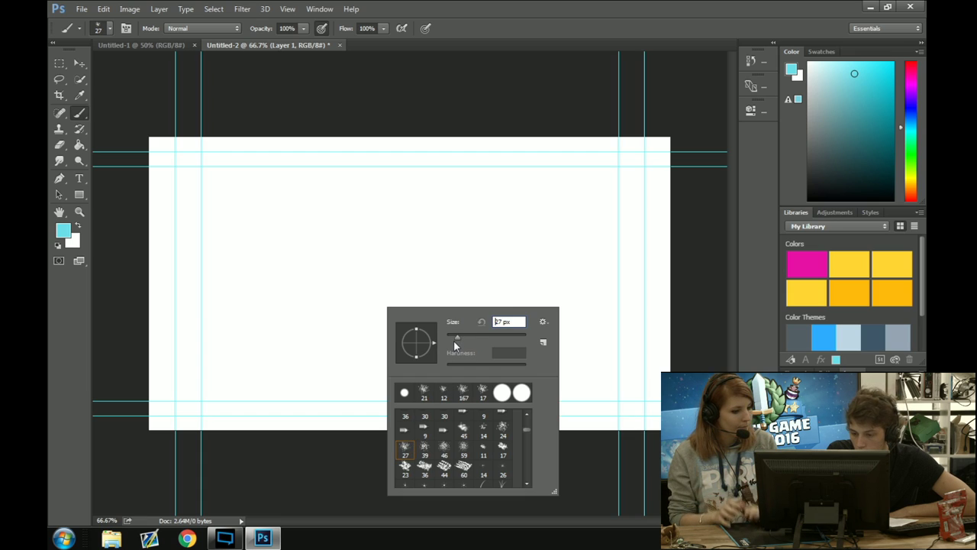
{"action": "left_click_drag", "start_coordinate": [457, 339], "coordinate": [449, 343]}
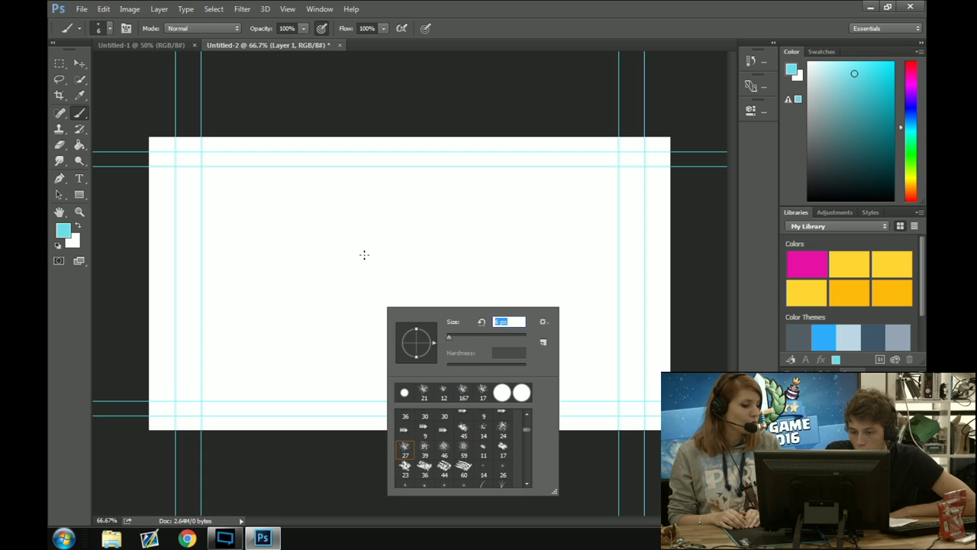
Try light test strokes with the cyan brush and revert the document to its New history state
{"action": "left_click", "coordinate": [419, 245]}
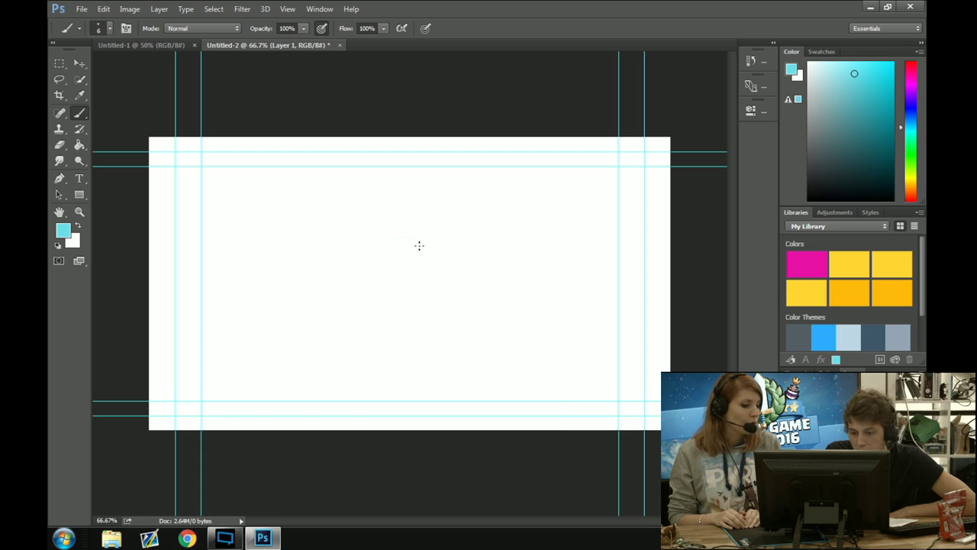
{"action": "left_click", "coordinate": [753, 60]}
{"action": "left_click", "coordinate": [671, 79]}
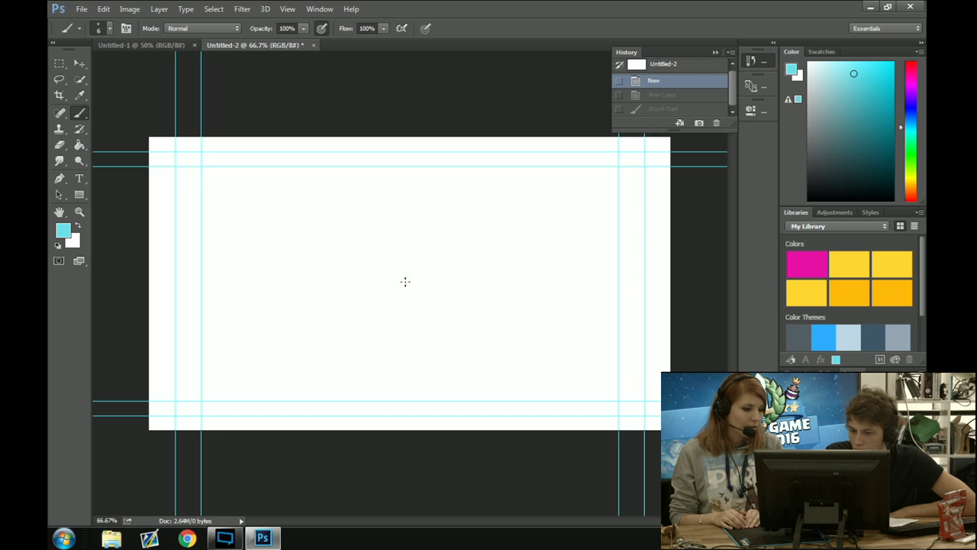
{"action": "mouse_move", "coordinate": [405, 291]}
{"action": "left_mouse_down"}
{"action": "mouse_move", "coordinate": [447, 320]}
{"action": "mouse_move", "coordinate": [454, 342]}
{"action": "mouse_move", "coordinate": [422, 351]}
{"action": "mouse_move", "coordinate": [488, 326]}
{"action": "mouse_move", "coordinate": [441, 294]}
{"action": "mouse_move", "coordinate": [489, 261]}
{"action": "mouse_move", "coordinate": [540, 286]}
{"action": "left_mouse_up"}
{"action": "left_click", "coordinate": [674, 82]}
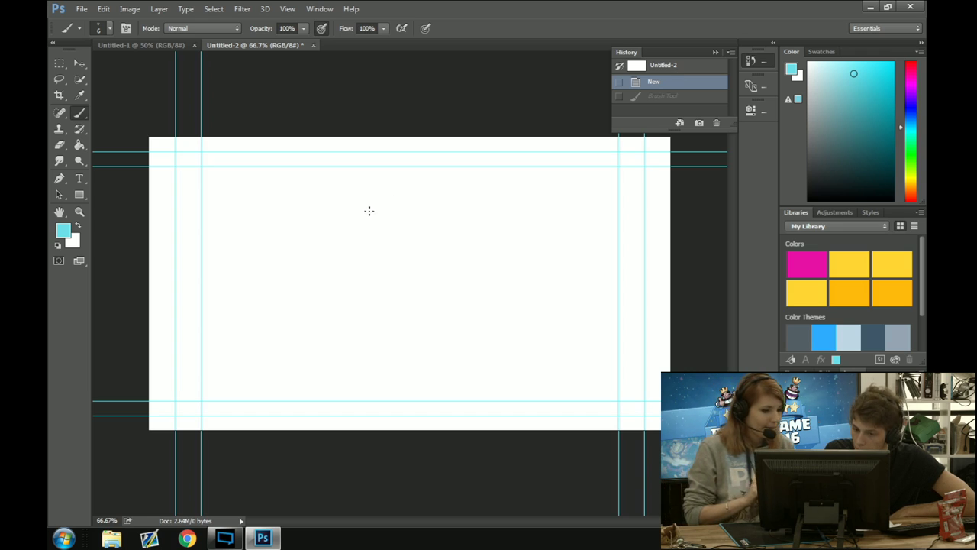
Try a light construction sketch of a figure with ovals for the head, joints and limbs, and revert to the New history state
{"action": "key", "text": "ctrl+z"}
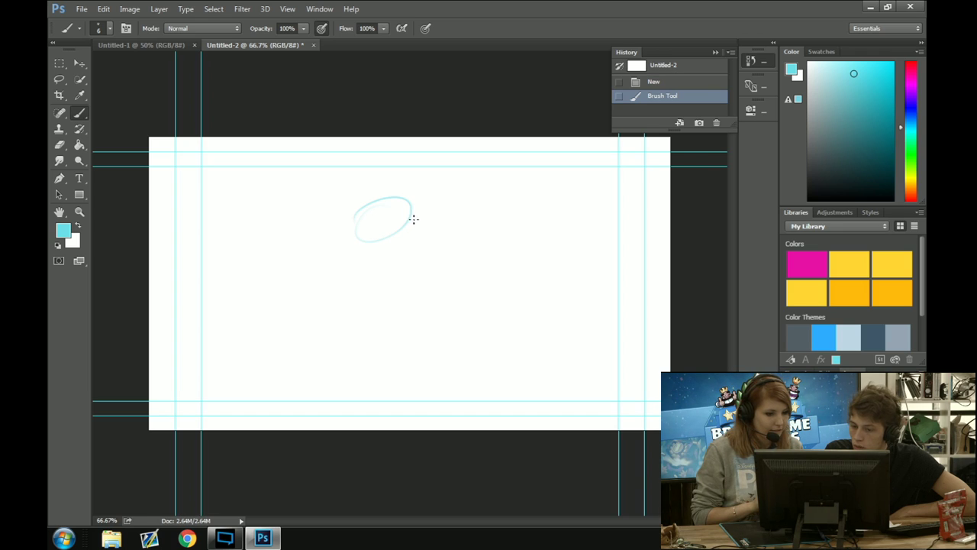
{"action": "left_click", "coordinate": [401, 225]}
{"action": "left_click", "coordinate": [391, 249]}
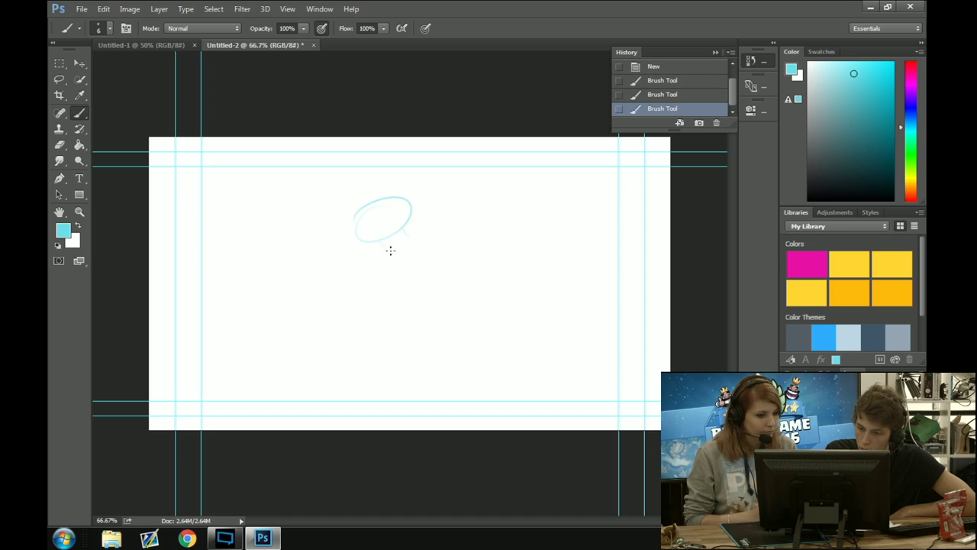
{"action": "left_click", "coordinate": [412, 238]}
{"action": "left_click_drag", "start_coordinate": [421, 229], "coordinate": [437, 223]}
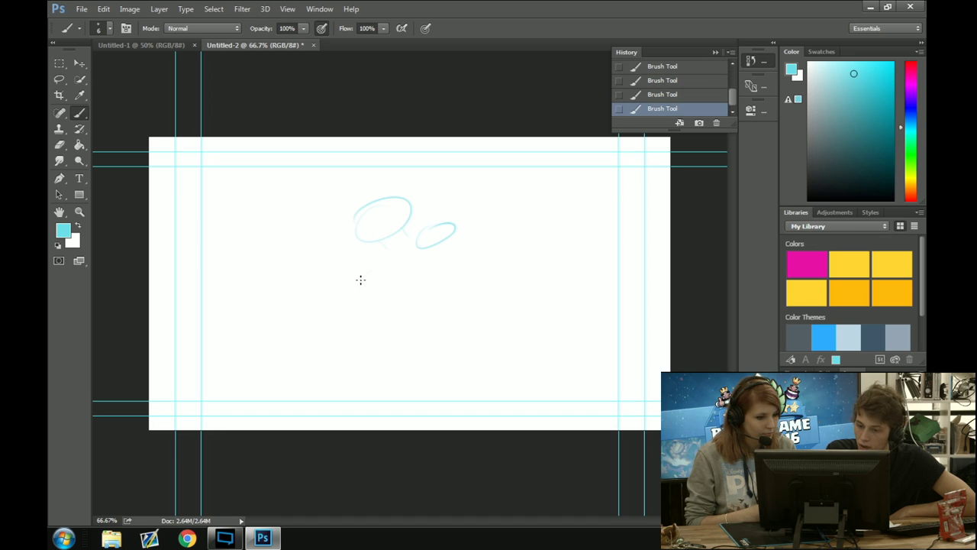
{"action": "left_click_drag", "start_coordinate": [361, 279], "coordinate": [363, 284]}
{"action": "left_click_drag", "start_coordinate": [343, 326], "coordinate": [349, 336]}
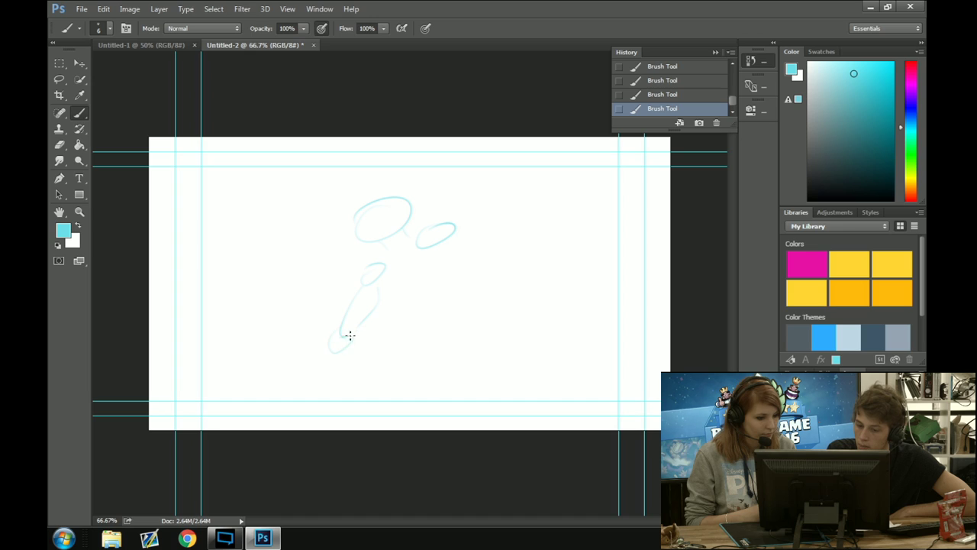
{"action": "left_click_drag", "start_coordinate": [394, 368], "coordinate": [410, 349]}
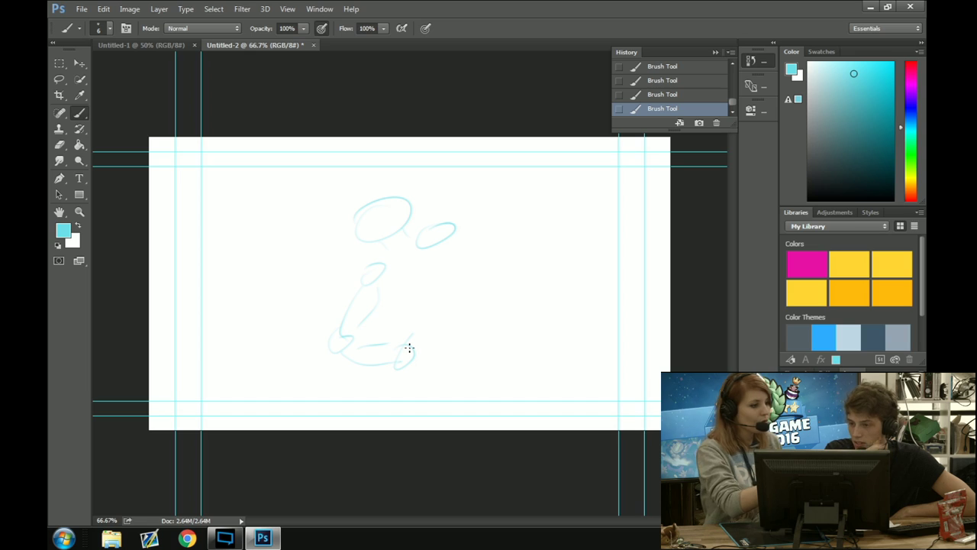
{"action": "left_click_drag", "start_coordinate": [742, 61], "coordinate": [738, 61]}
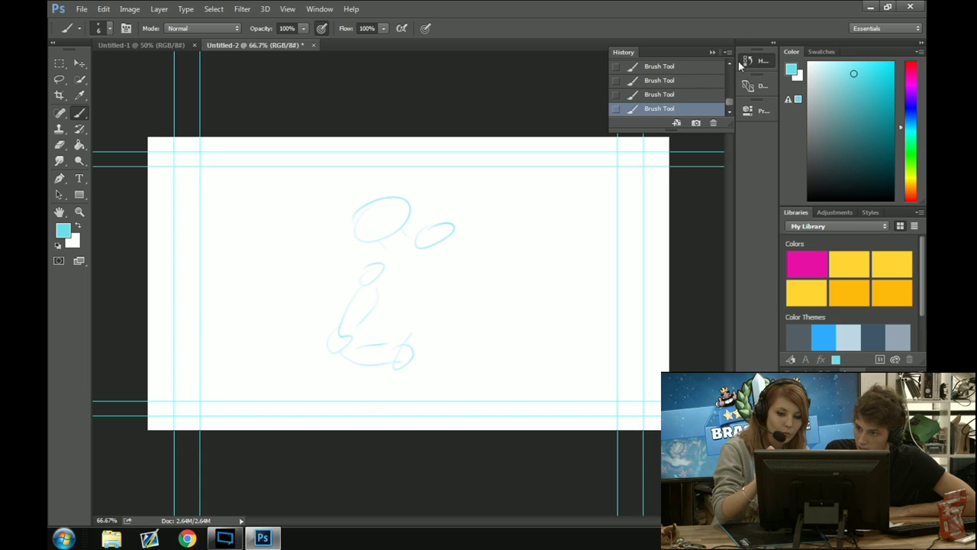
{"action": "left_click_drag", "start_coordinate": [731, 103], "coordinate": [732, 69]}
{"action": "left_click", "coordinate": [691, 80]}
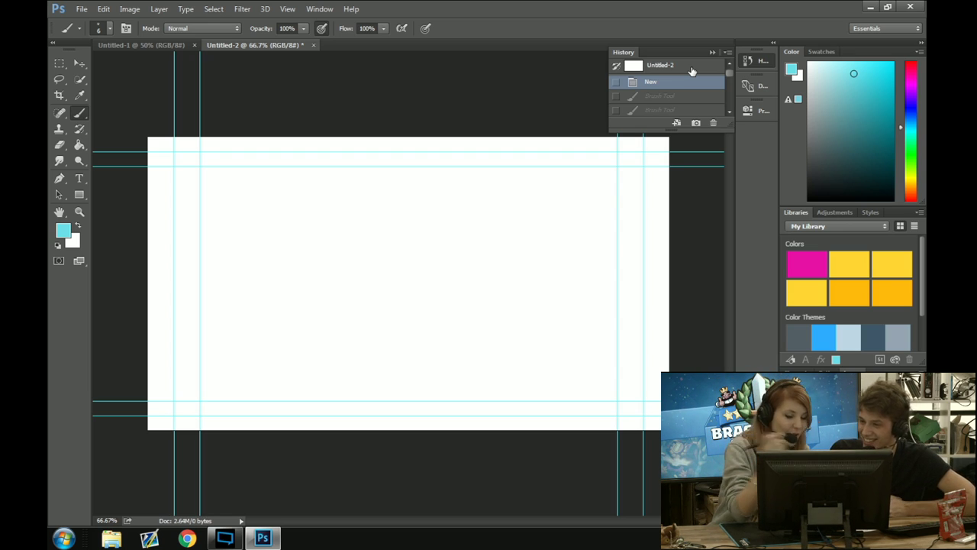
Try a small, curved head-and-neck sketch near the canvas centre and revert the document to its New history state
{"action": "left_click", "coordinate": [409, 247]}
{"action": "left_click", "coordinate": [407, 230]}
{"action": "left_click_drag", "start_coordinate": [407, 232], "coordinate": [414, 253]}
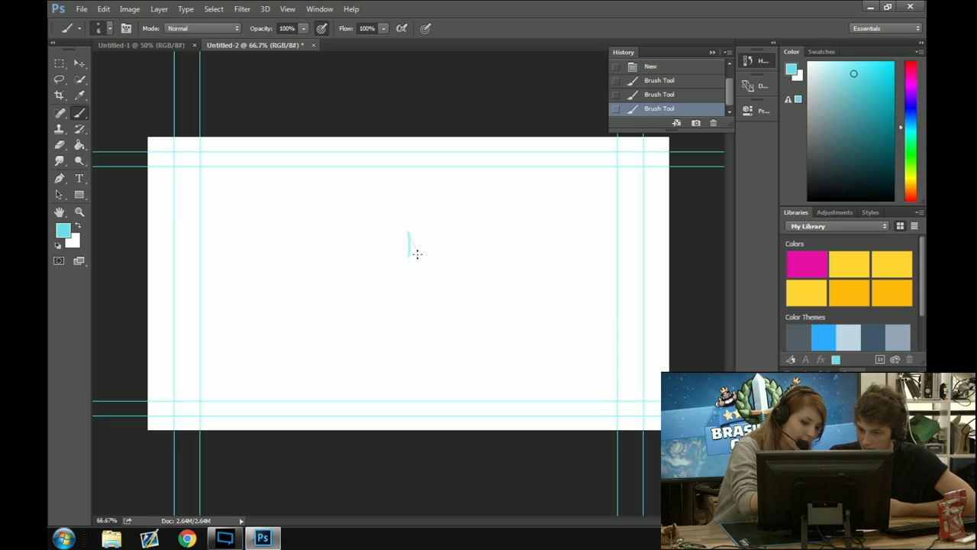
{"action": "left_click", "coordinate": [415, 257]}
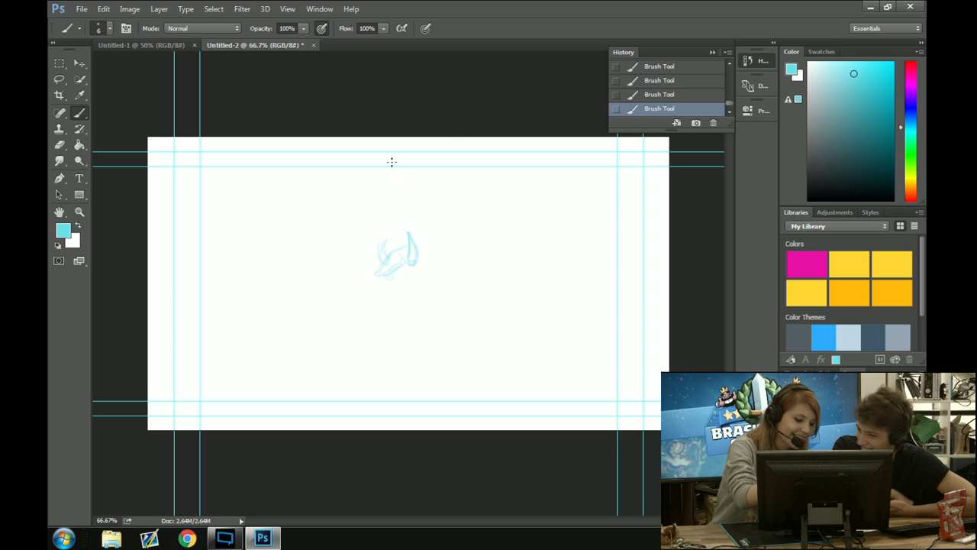
{"action": "left_click_drag", "start_coordinate": [402, 294], "coordinate": [439, 285]}
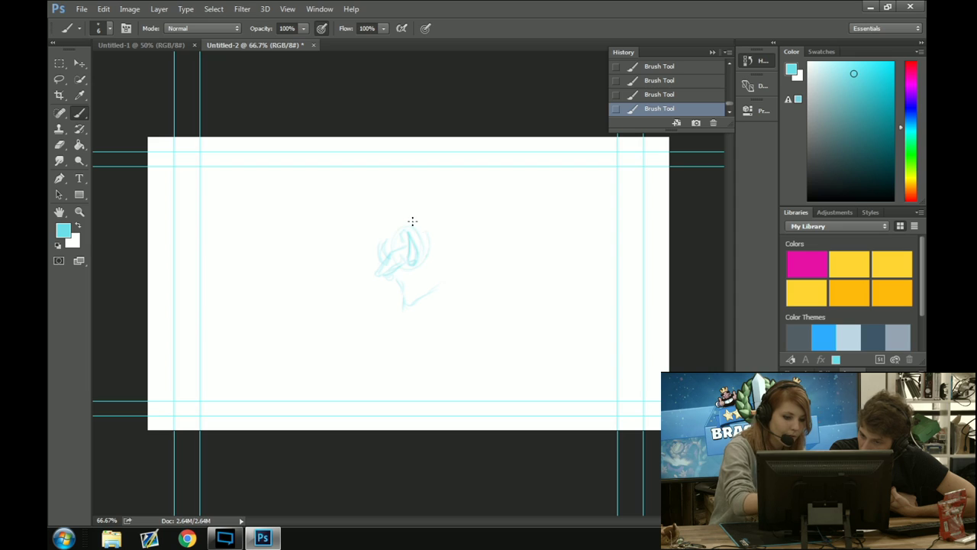
{"action": "left_click_drag", "start_coordinate": [731, 94], "coordinate": [728, 67]}
{"action": "left_click", "coordinate": [688, 82]}
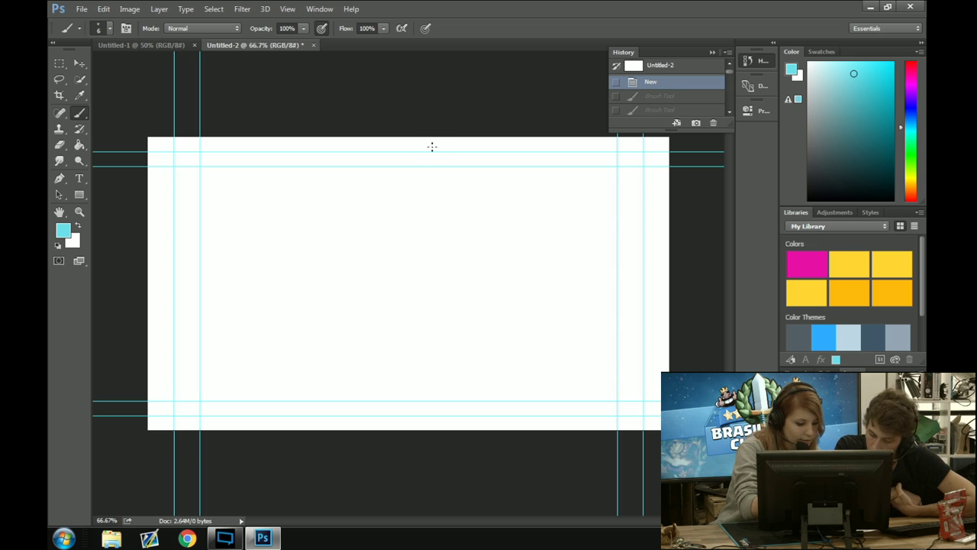
Try an angular head sketch with straight strokes, a pointed ear and spiky hair, and revert to the New history state
{"action": "mouse_move", "coordinate": [405, 184]}
{"action": "left_mouse_down"}
{"action": "mouse_move", "coordinate": [383, 206]}
{"action": "mouse_move", "coordinate": [372, 242]}
{"action": "mouse_move", "coordinate": [393, 277]}
{"action": "left_mouse_up"}
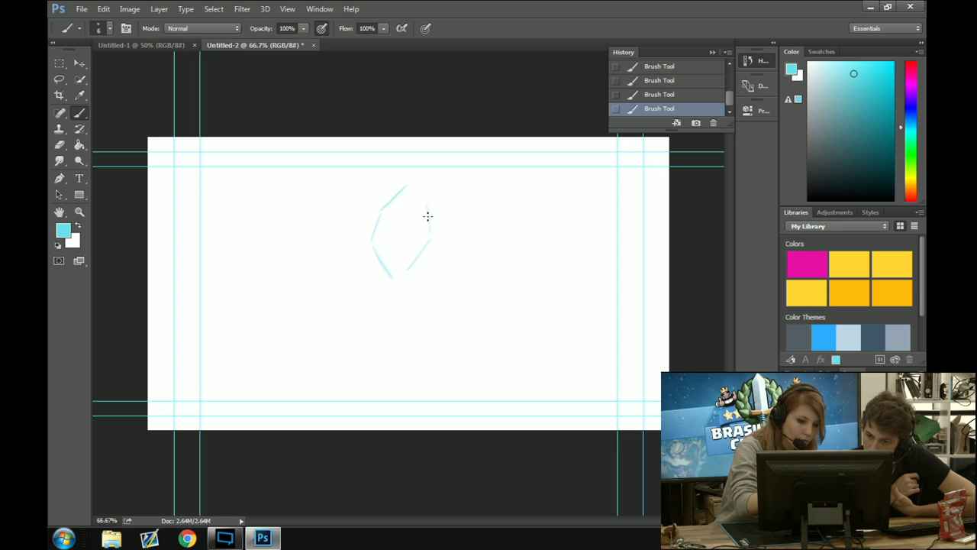
{"action": "mouse_move", "coordinate": [428, 216]}
{"action": "left_mouse_down"}
{"action": "mouse_move", "coordinate": [471, 176]}
{"action": "mouse_move", "coordinate": [429, 234]}
{"action": "mouse_move", "coordinate": [465, 193]}
{"action": "mouse_move", "coordinate": [358, 257]}
{"action": "left_mouse_up"}
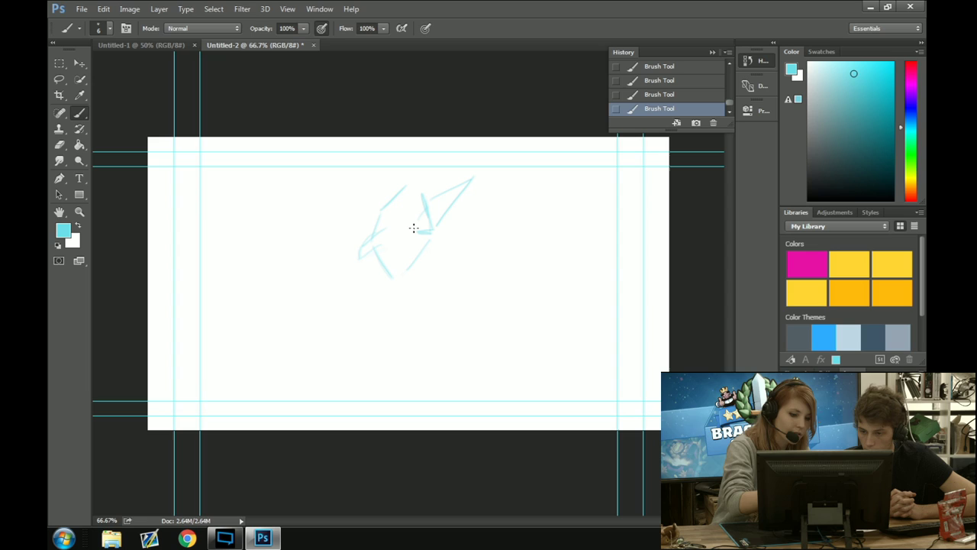
{"action": "left_click_drag", "start_coordinate": [419, 179], "coordinate": [487, 150]}
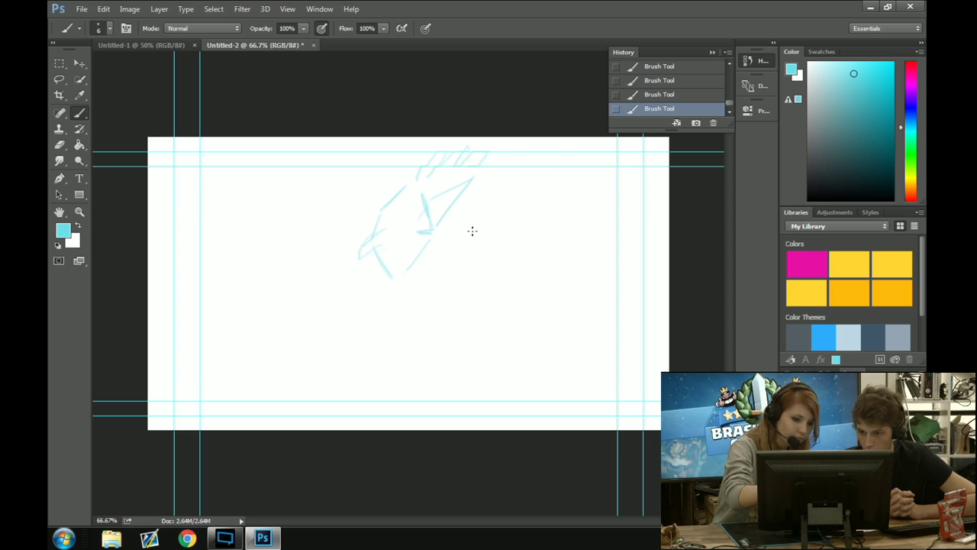
{"action": "left_click_drag", "start_coordinate": [413, 273], "coordinate": [394, 333]}
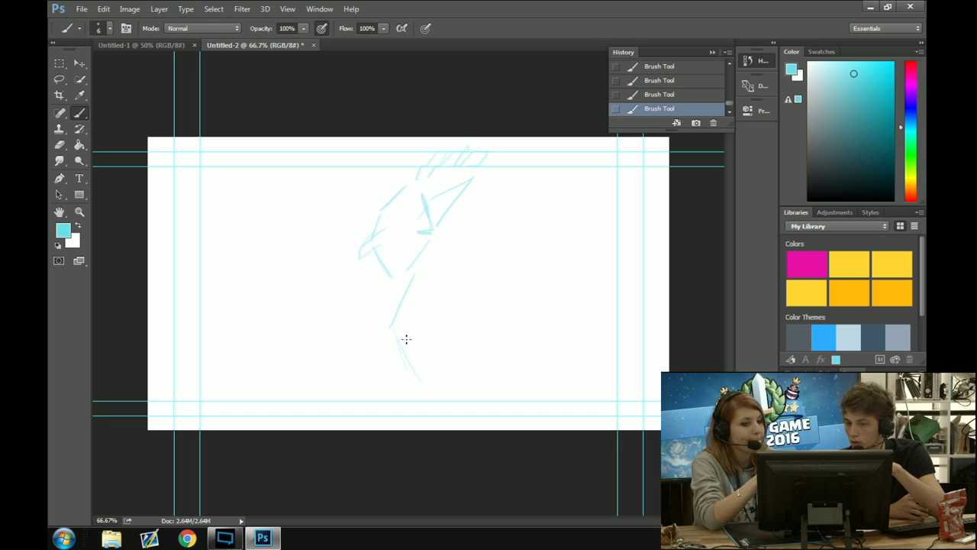
{"action": "left_click_drag", "start_coordinate": [727, 102], "coordinate": [727, 68]}
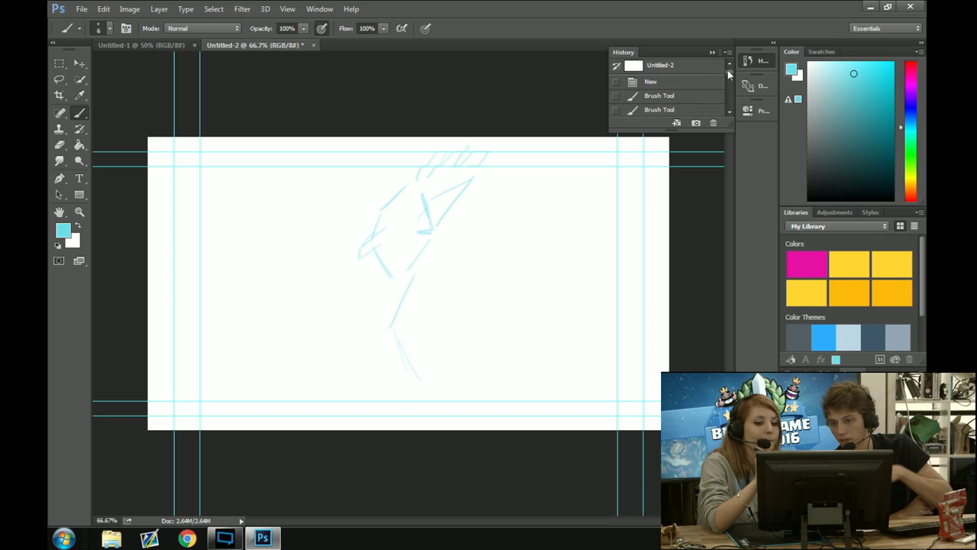
{"action": "left_click", "coordinate": [676, 83]}
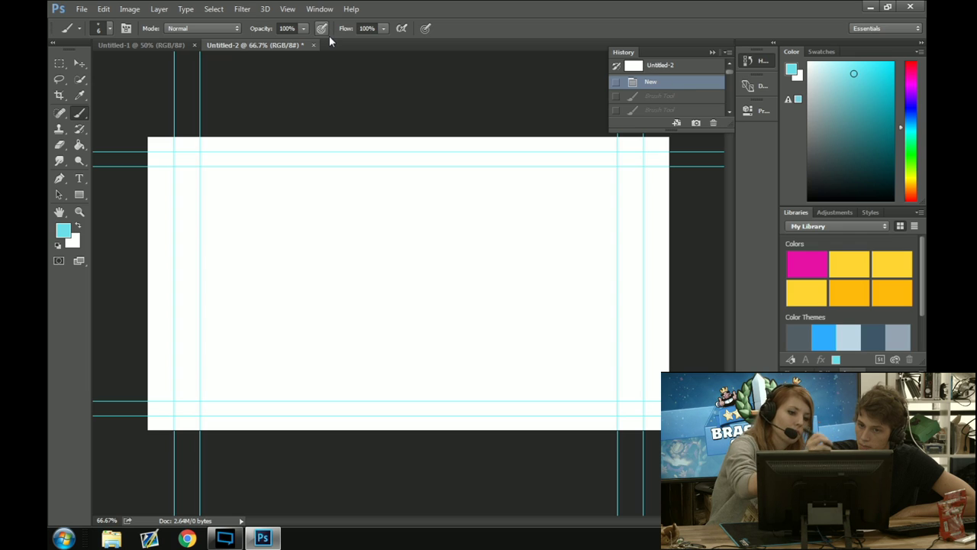
Switch pen pressure control from opacity to size and draw wavy and blocky test strokes across the canvas
{"action": "mouse_move", "coordinate": [402, 248]}
{"action": "left_mouse_down"}
{"action": "mouse_move", "coordinate": [430, 251]}
{"action": "mouse_move", "coordinate": [482, 217]}
{"action": "left_mouse_up"}
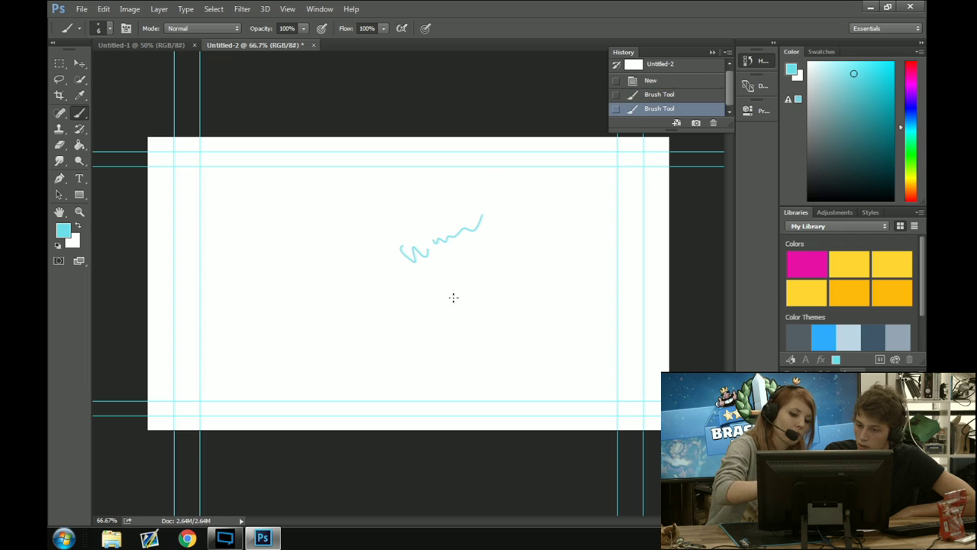
{"action": "left_click_drag", "start_coordinate": [452, 321], "coordinate": [488, 264]}
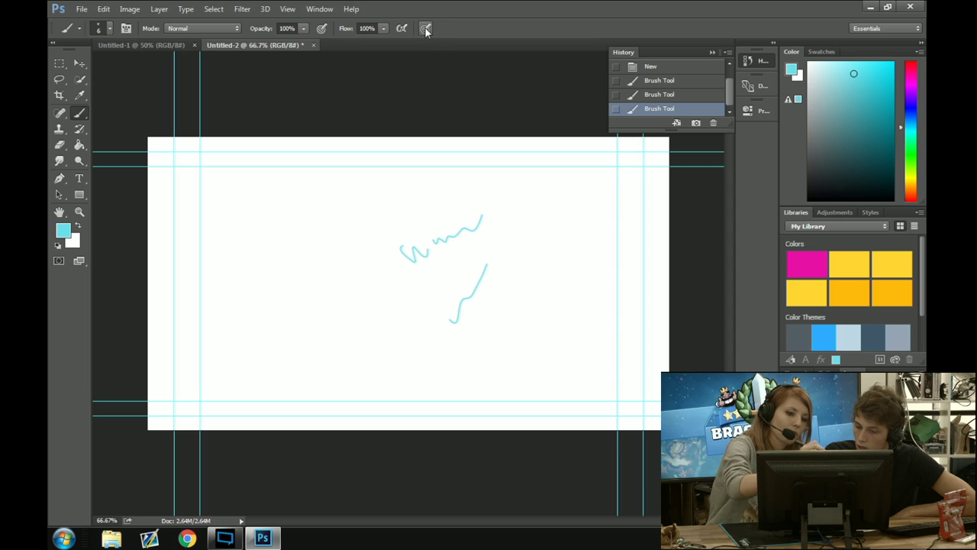
{"action": "mouse_move", "coordinate": [556, 214]}
{"action": "left_mouse_down"}
{"action": "mouse_move", "coordinate": [559, 246]}
{"action": "mouse_move", "coordinate": [518, 364]}
{"action": "left_mouse_up"}
{"action": "left_click_drag", "start_coordinate": [573, 285], "coordinate": [585, 194]}
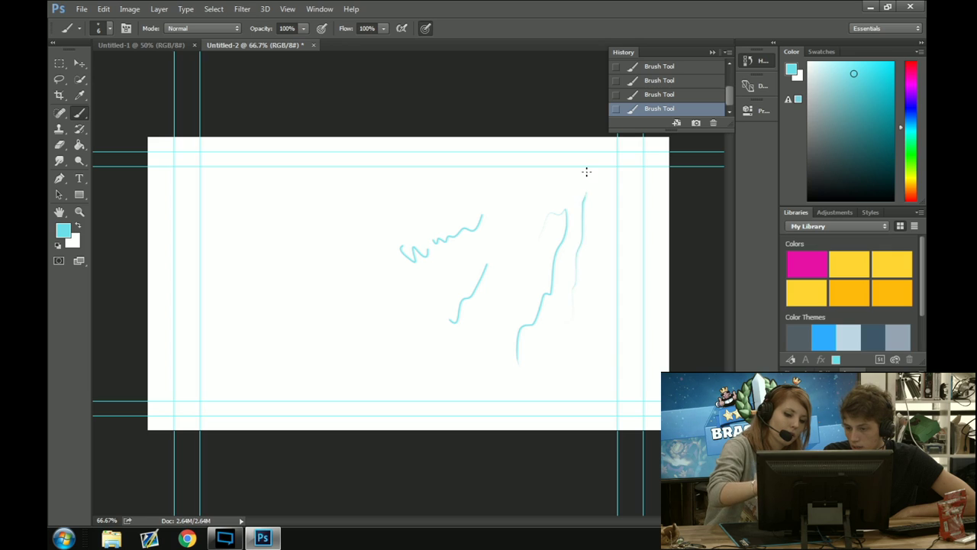
{"action": "mouse_move", "coordinate": [497, 254]}
{"action": "left_mouse_down"}
{"action": "mouse_move", "coordinate": [509, 230]}
{"action": "mouse_move", "coordinate": [524, 260]}
{"action": "mouse_move", "coordinate": [496, 220]}
{"action": "mouse_move", "coordinate": [522, 215]}
{"action": "mouse_move", "coordinate": [518, 257]}
{"action": "left_mouse_up"}
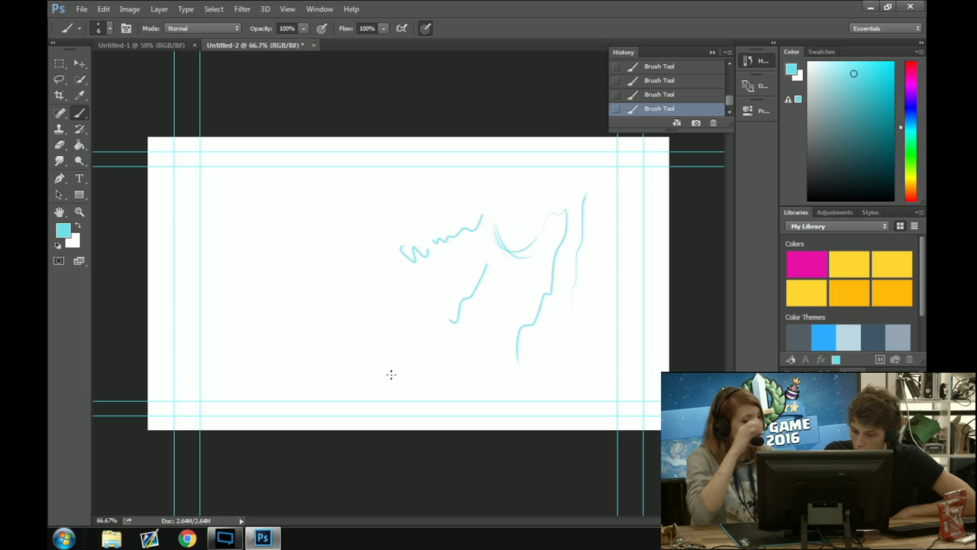
{"action": "mouse_move", "coordinate": [390, 400]}
{"action": "left_mouse_down"}
{"action": "mouse_move", "coordinate": [335, 413]}
{"action": "mouse_move", "coordinate": [326, 401]}
{"action": "mouse_move", "coordinate": [290, 398]}
{"action": "mouse_move", "coordinate": [278, 416]}
{"action": "mouse_move", "coordinate": [242, 390]}
{"action": "left_mouse_up"}
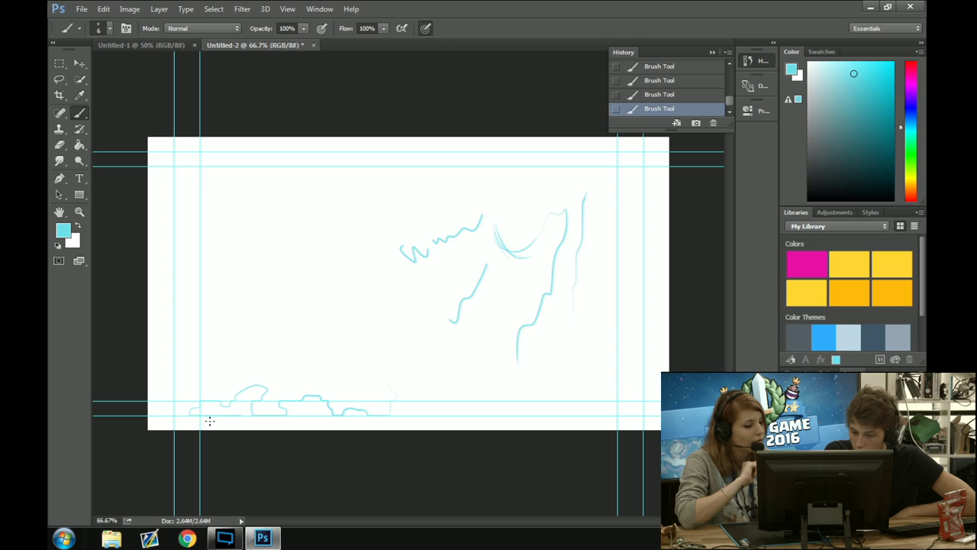
Revert the document to its initial Untitled-2 snapshot to clear all test strokes
{"action": "scroll", "coordinate": [721, 76], "scroll_direction": "up", "scroll_amount": 2}
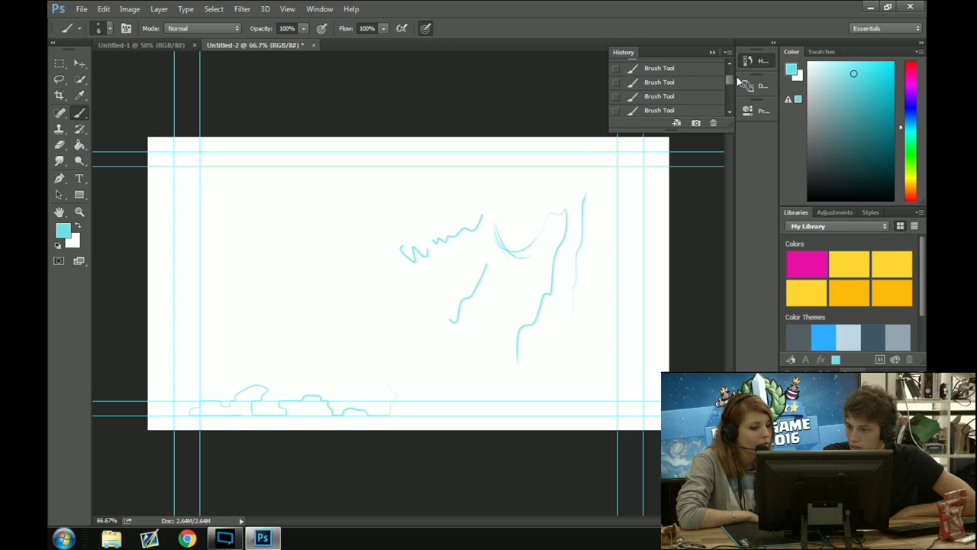
{"action": "scroll", "coordinate": [722, 77], "scroll_direction": "up", "scroll_amount": 1}
{"action": "left_click", "coordinate": [661, 66]}
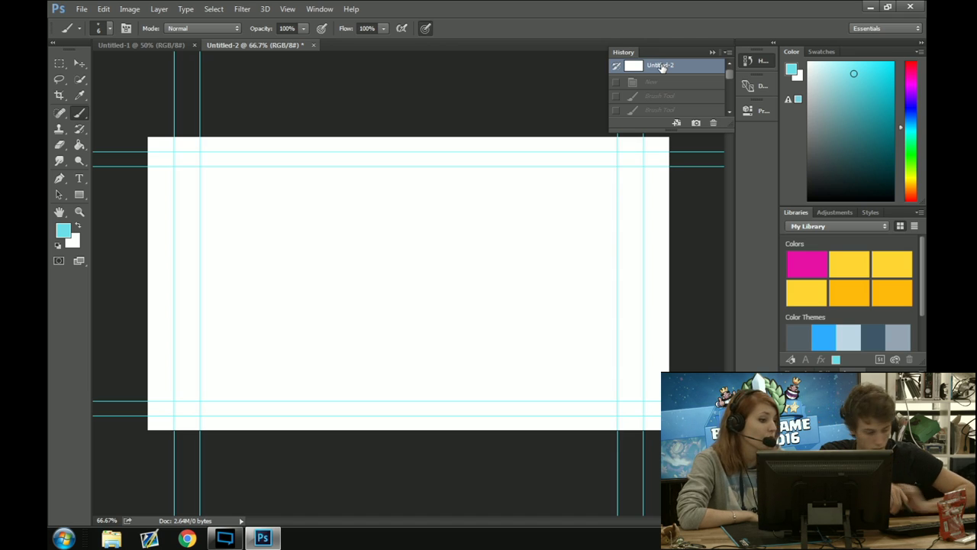
Open the settings for creating a new document
{"action": "key", "text": "ctrl+b"}
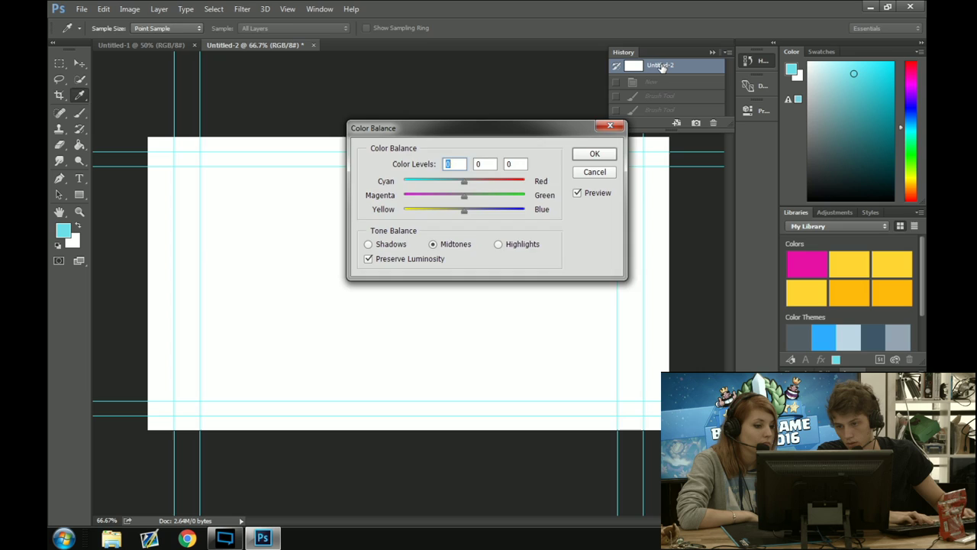
{"action": "key", "text": "Escape"}
{"action": "key", "text": "ctrl+n"}
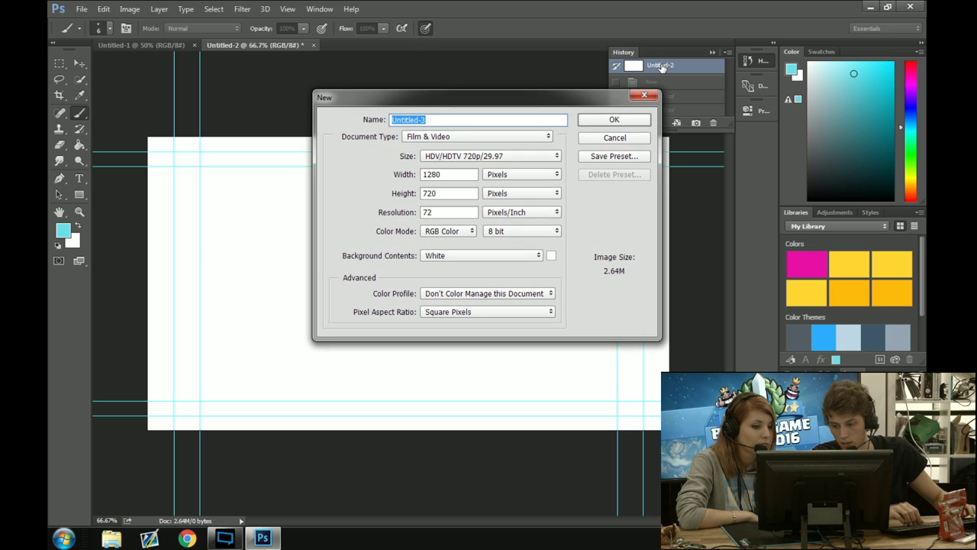
{"action": "left_click", "coordinate": [480, 141]}
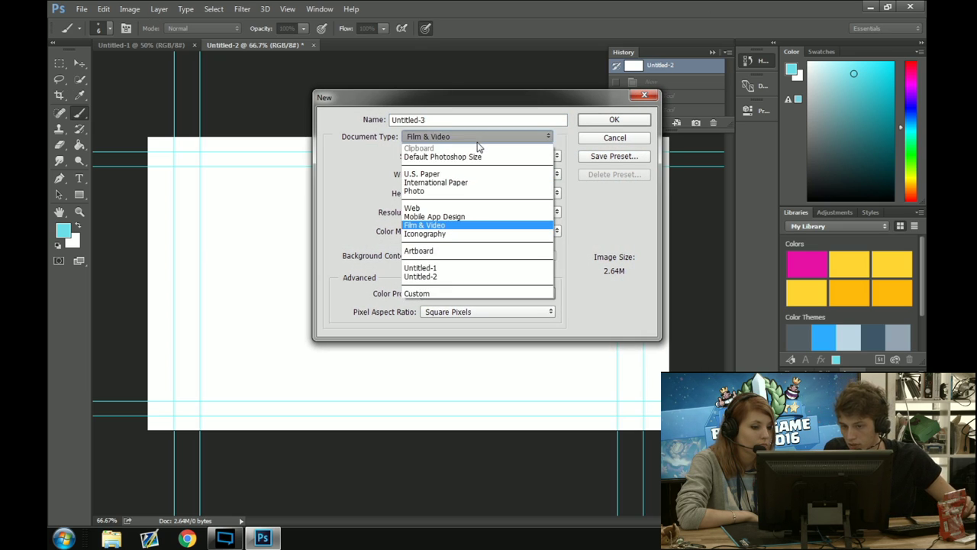
{"action": "left_click", "coordinate": [466, 208]}
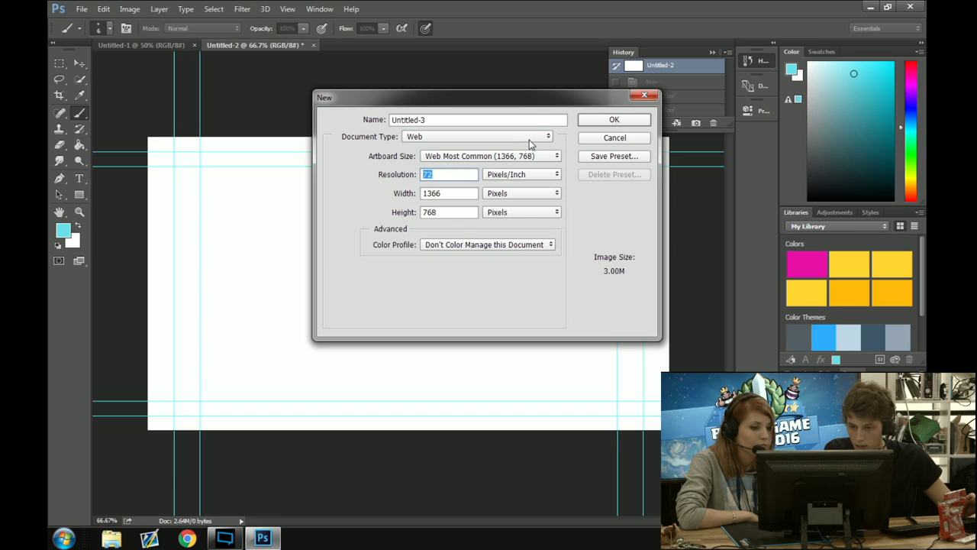
{"action": "type", "text": "19"}
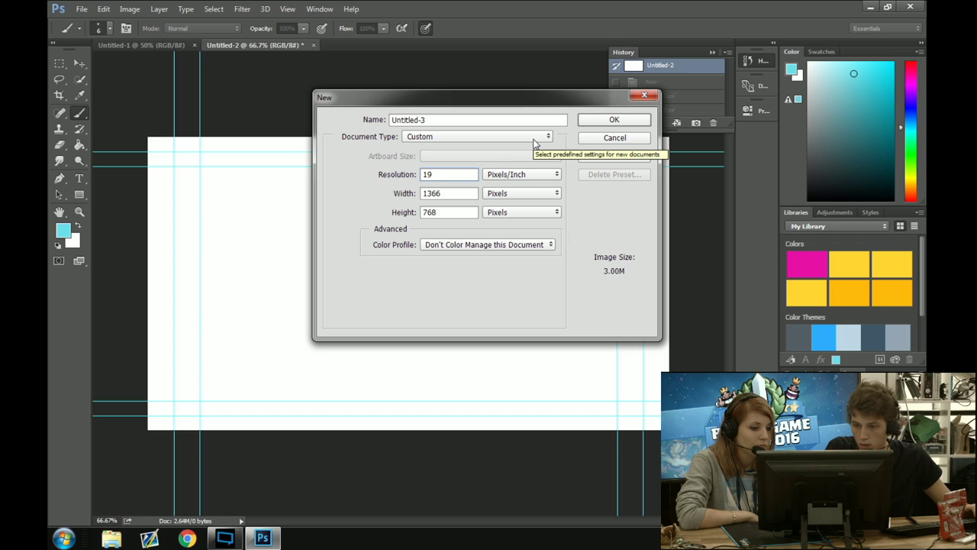
{"action": "type", "text": "20"}
{"action": "key", "text": "Tab"}
{"action": "key", "text": "Tab"}
{"action": "type", "text": "1080"}
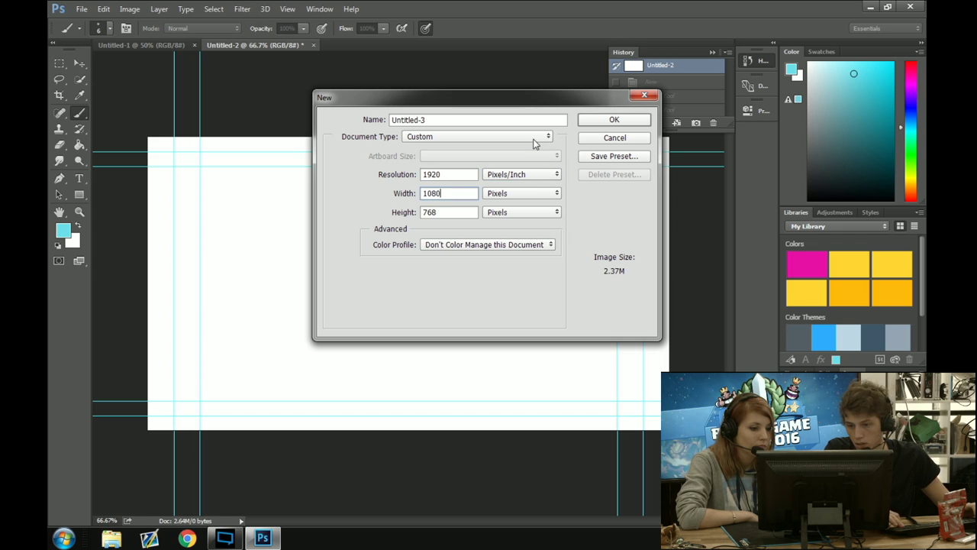
{"action": "left_click", "coordinate": [537, 171]}
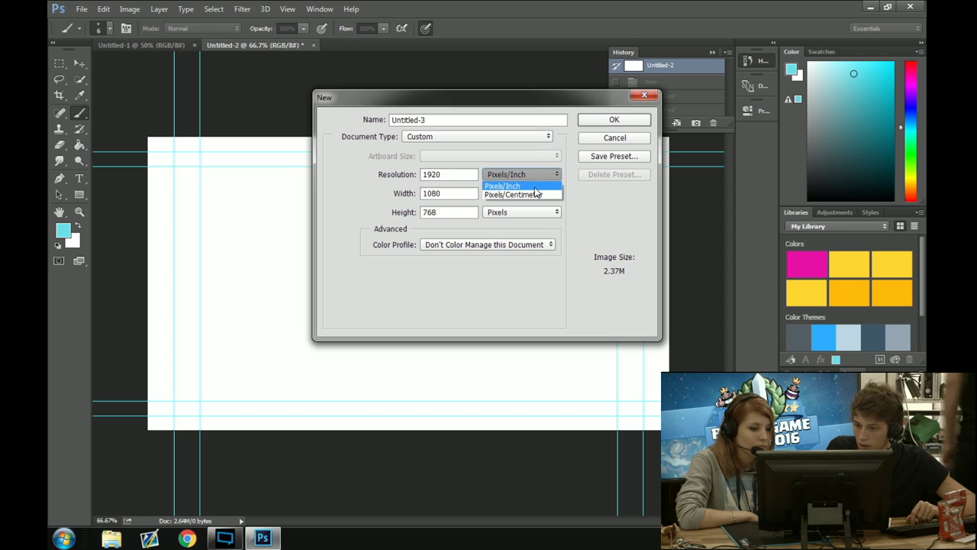
{"action": "left_click", "coordinate": [534, 187]}
Choose the Film & Video document type and set the new document's size to 1920 by 1080 pixels
{"action": "left_click", "coordinate": [495, 137]}
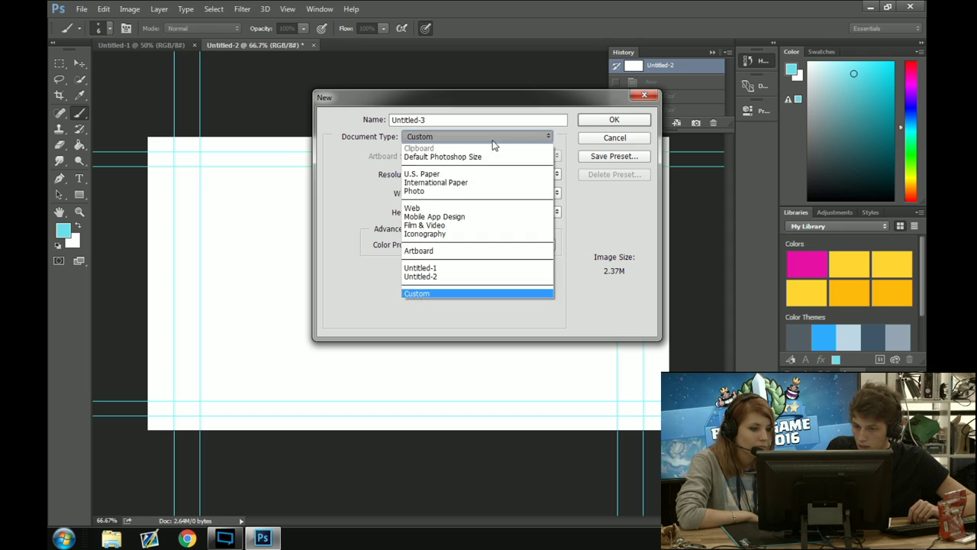
{"action": "left_click", "coordinate": [481, 226]}
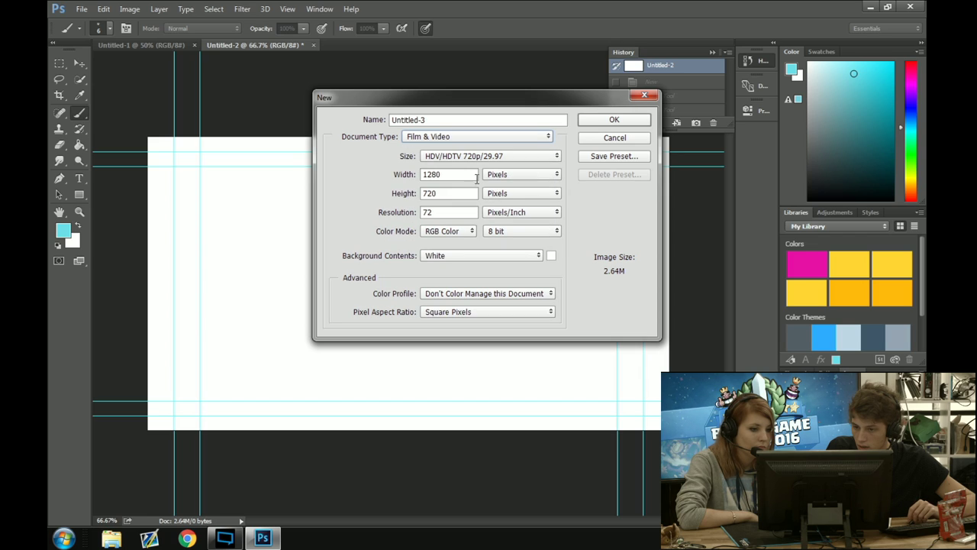
{"action": "key", "text": "Tab"}
{"action": "type", "text": "10"}
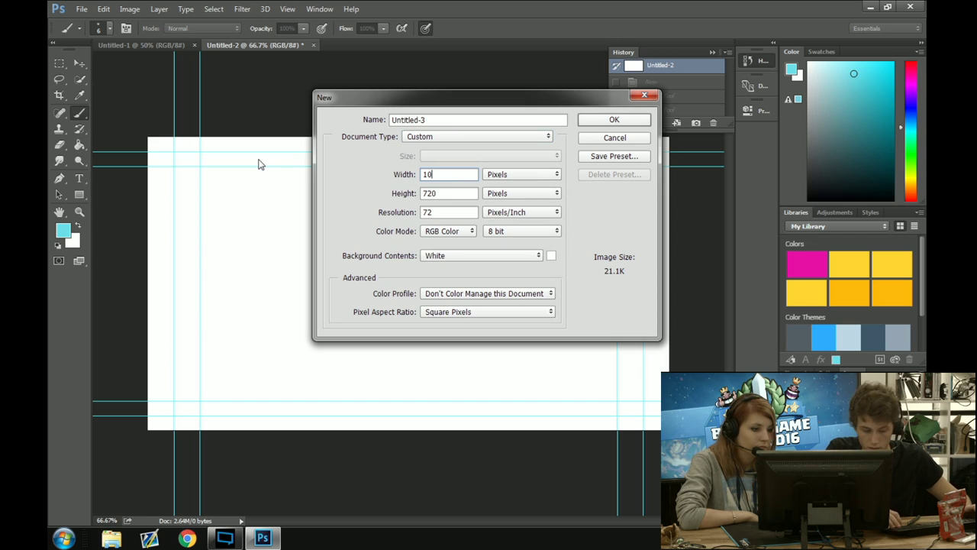
{"action": "type", "text": "920"}
{"action": "key", "text": "Tab"}
{"action": "type", "text": "1080"}
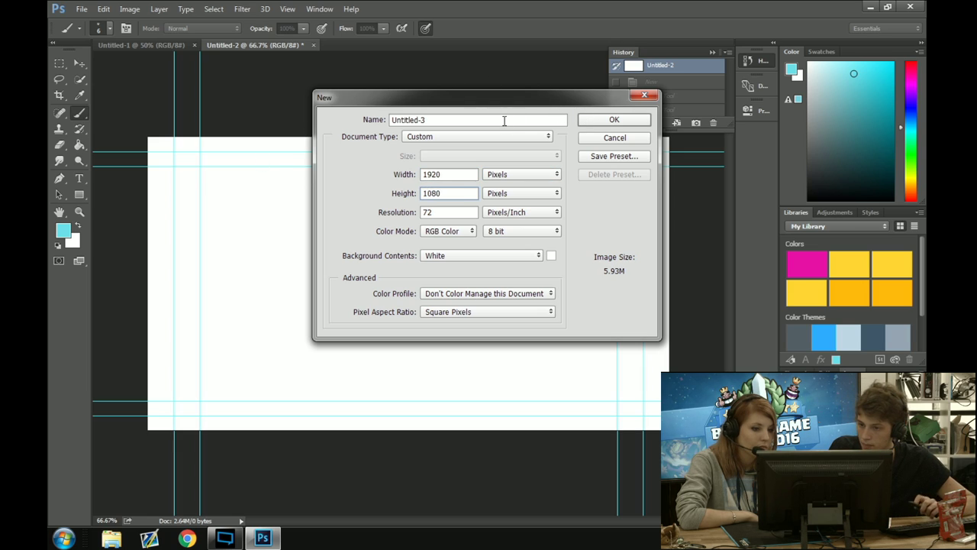
Name the new document VOL JIN, create it, and add an empty layer for the sketch
{"action": "double_click", "coordinate": [535, 116]}
{"action": "type", "text": "VOL"}
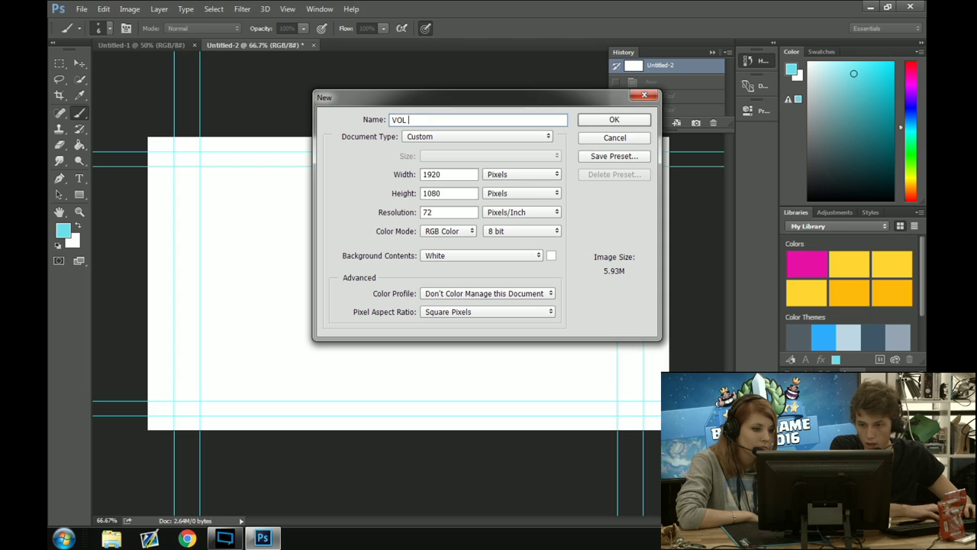
{"action": "type", "text": " JIN"}
{"action": "key", "text": "Return"}
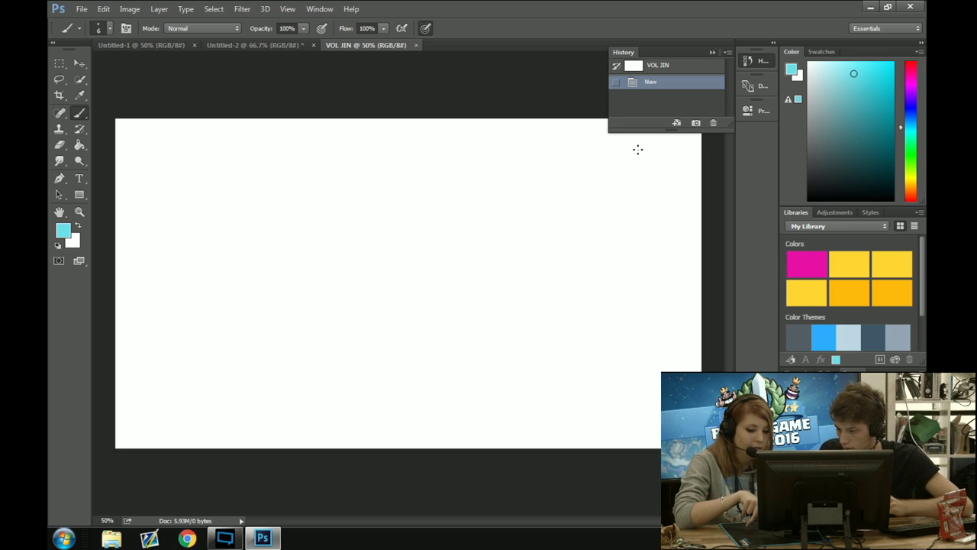
{"action": "key", "text": "ctrl+shift+alt+n"}
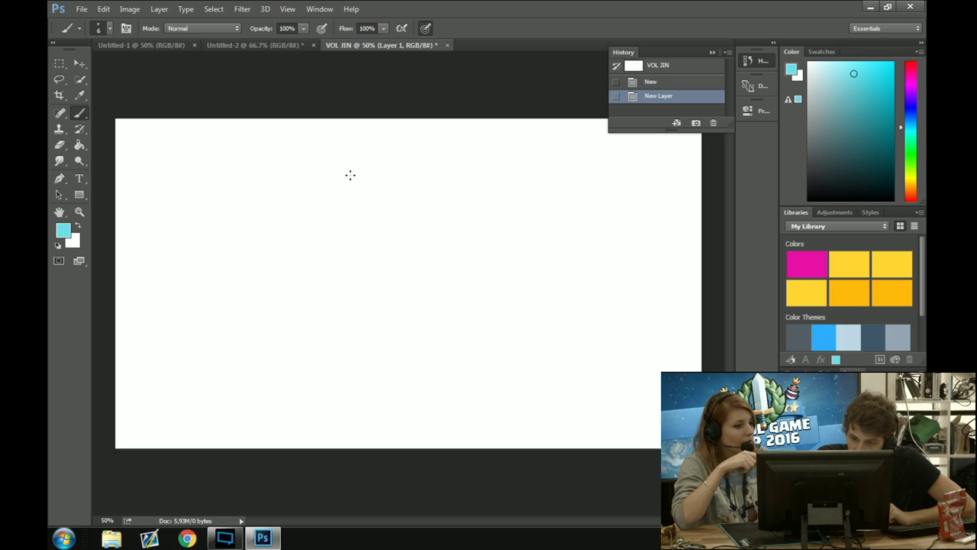
Sketch the character's angular, forward-leaning head with rough facial marks and spiky swept-back hair near the canvas's upper edge
{"action": "mouse_move", "coordinate": [352, 174]}
{"action": "left_mouse_down"}
{"action": "mouse_move", "coordinate": [339, 223]}
{"action": "mouse_move", "coordinate": [339, 213]}
{"action": "mouse_move", "coordinate": [354, 231]}
{"action": "mouse_move", "coordinate": [389, 193]}
{"action": "mouse_move", "coordinate": [384, 159]}
{"action": "mouse_move", "coordinate": [398, 165]}
{"action": "mouse_move", "coordinate": [388, 176]}
{"action": "mouse_move", "coordinate": [420, 160]}
{"action": "mouse_move", "coordinate": [389, 197]}
{"action": "mouse_move", "coordinate": [418, 163]}
{"action": "left_mouse_up"}
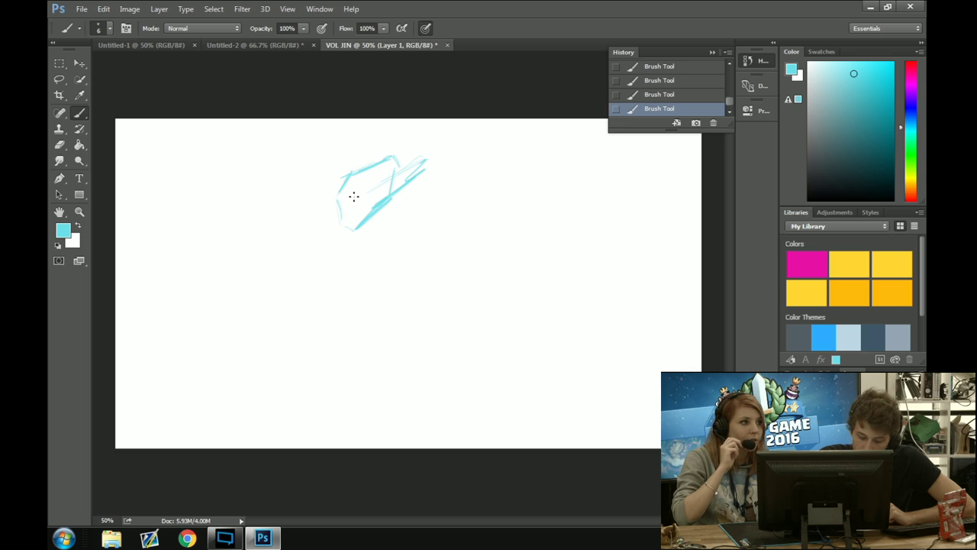
{"action": "mouse_move", "coordinate": [326, 217]}
{"action": "left_mouse_down"}
{"action": "mouse_move", "coordinate": [341, 197]}
{"action": "mouse_move", "coordinate": [351, 205]}
{"action": "mouse_move", "coordinate": [355, 191]}
{"action": "mouse_move", "coordinate": [338, 207]}
{"action": "left_mouse_up"}
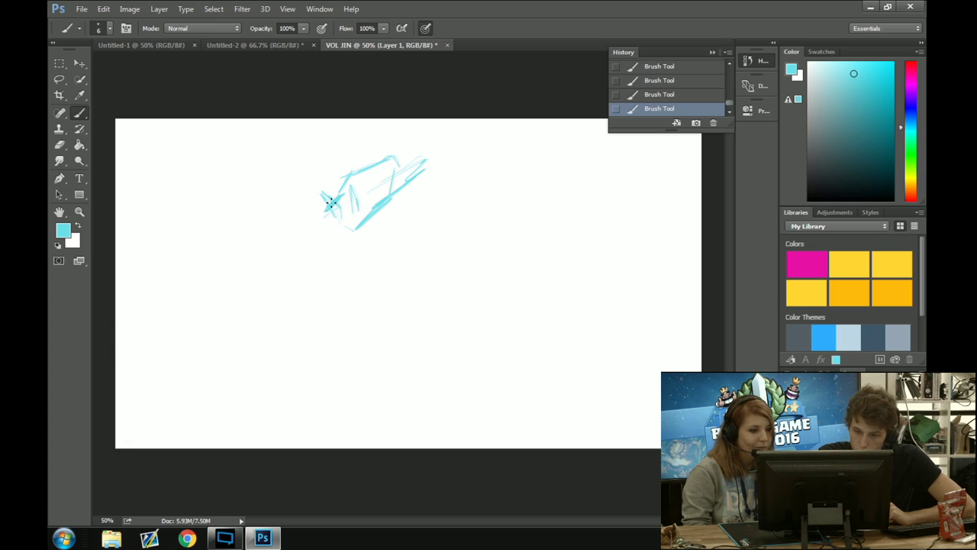
{"action": "left_click_drag", "start_coordinate": [372, 138], "coordinate": [356, 167]}
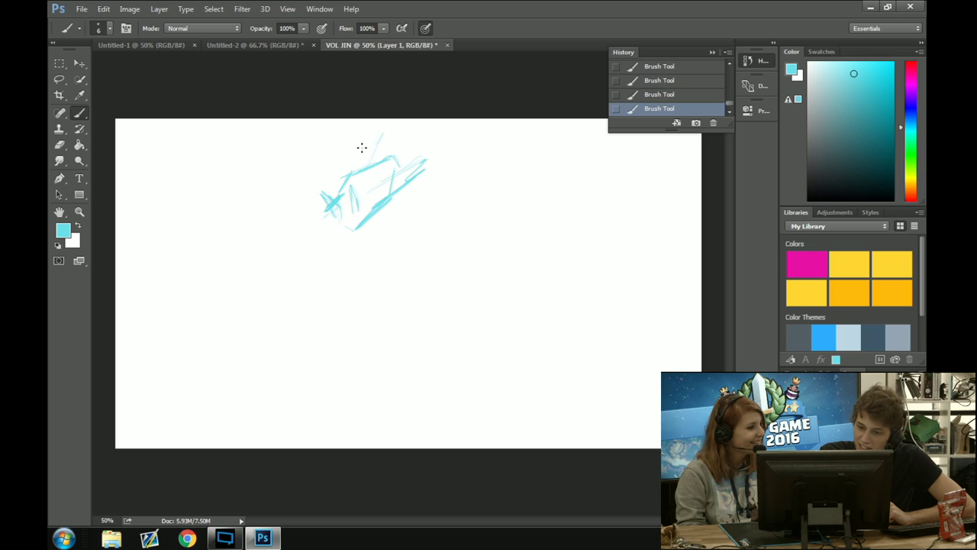
{"action": "mouse_move", "coordinate": [373, 135]}
{"action": "left_mouse_down"}
{"action": "mouse_move", "coordinate": [393, 126]}
{"action": "mouse_move", "coordinate": [386, 152]}
{"action": "mouse_move", "coordinate": [440, 122]}
{"action": "left_mouse_up"}
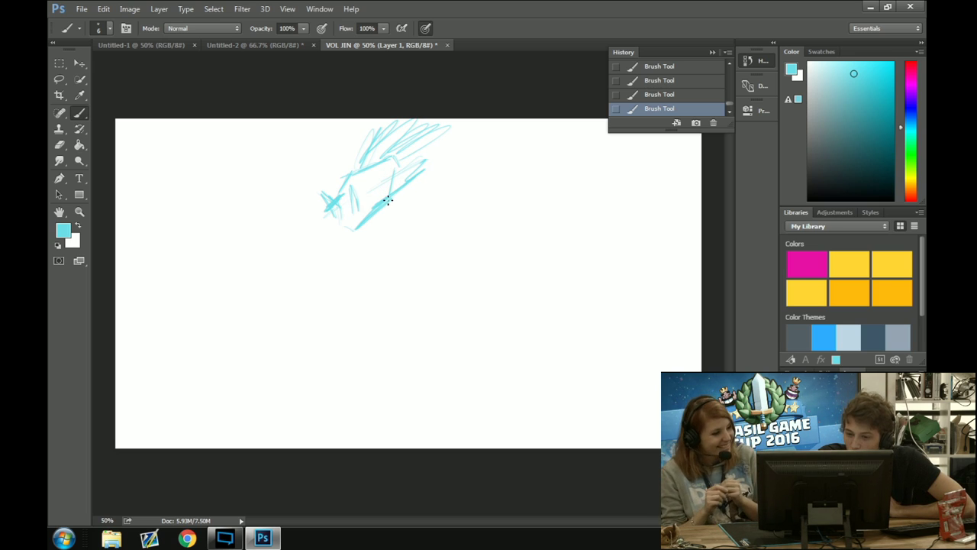
{"action": "left_click_drag", "start_coordinate": [428, 167], "coordinate": [578, 145]}
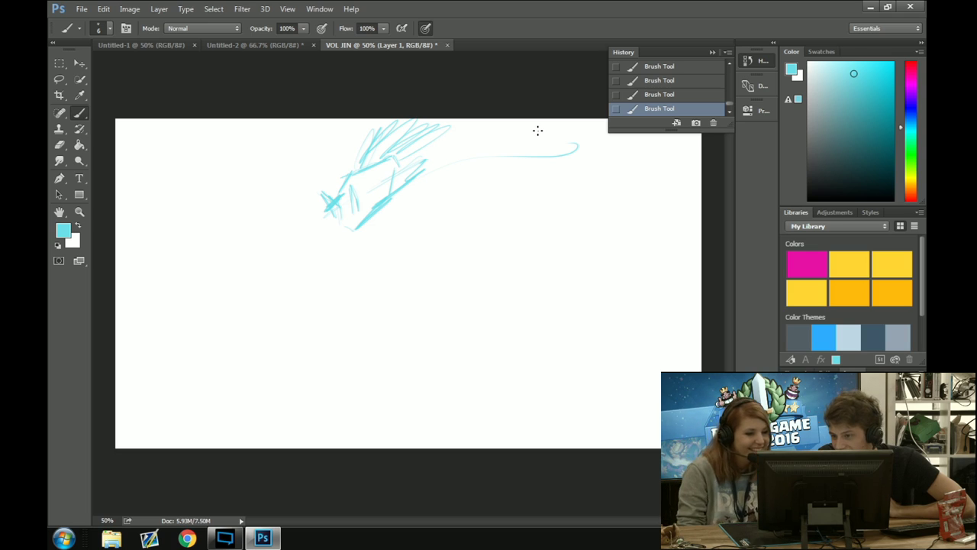
{"action": "left_click", "coordinate": [666, 94]}
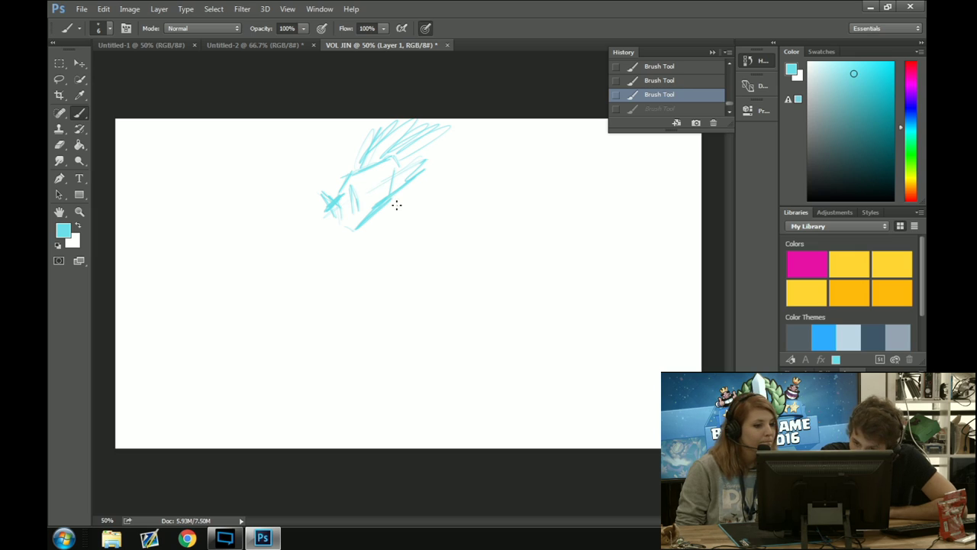
Add short strokes under the head and a faint rounded shoulder outline below the face, discarding the trial arm strokes beneath it
{"action": "mouse_move", "coordinate": [397, 204]}
{"action": "left_mouse_down"}
{"action": "mouse_move", "coordinate": [406, 214]}
{"action": "mouse_move", "coordinate": [372, 229]}
{"action": "left_mouse_up"}
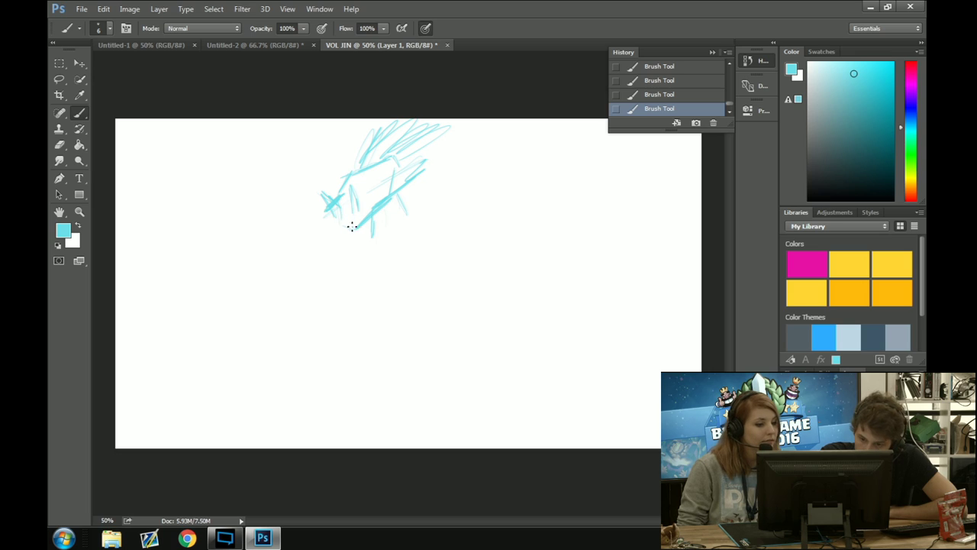
{"action": "mouse_move", "coordinate": [310, 250]}
{"action": "left_mouse_down"}
{"action": "mouse_move", "coordinate": [320, 210]}
{"action": "mouse_move", "coordinate": [329, 246]}
{"action": "mouse_move", "coordinate": [314, 255]}
{"action": "mouse_move", "coordinate": [315, 210]}
{"action": "mouse_move", "coordinate": [307, 255]}
{"action": "mouse_move", "coordinate": [307, 200]}
{"action": "mouse_move", "coordinate": [320, 259]}
{"action": "mouse_move", "coordinate": [318, 235]}
{"action": "mouse_move", "coordinate": [348, 265]}
{"action": "mouse_move", "coordinate": [331, 268]}
{"action": "mouse_move", "coordinate": [354, 260]}
{"action": "mouse_move", "coordinate": [321, 259]}
{"action": "mouse_move", "coordinate": [310, 237]}
{"action": "mouse_move", "coordinate": [319, 227]}
{"action": "mouse_move", "coordinate": [317, 256]}
{"action": "mouse_move", "coordinate": [341, 274]}
{"action": "mouse_move", "coordinate": [340, 296]}
{"action": "mouse_move", "coordinate": [279, 317]}
{"action": "left_mouse_up"}
{"action": "left_click_drag", "start_coordinate": [292, 310], "coordinate": [293, 273]}
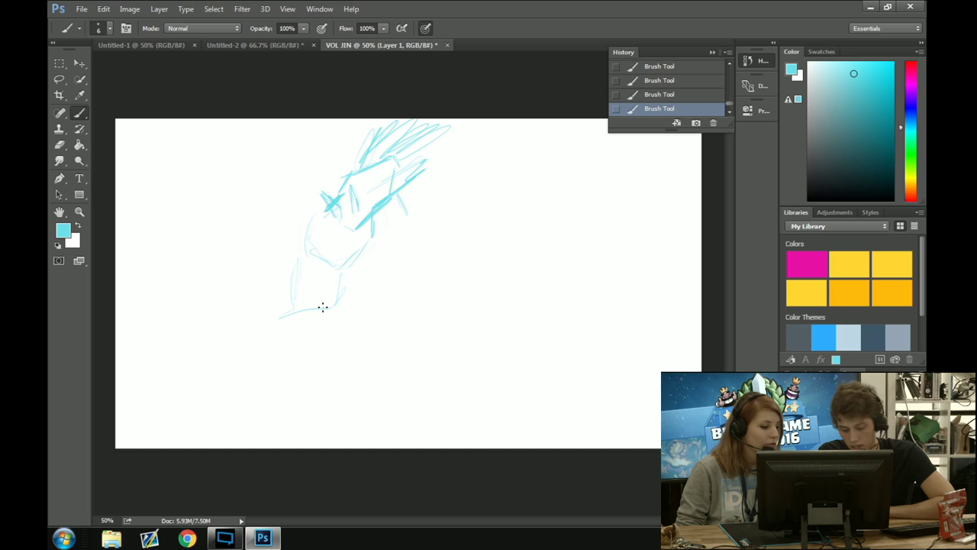
{"action": "left_click", "coordinate": [683, 93]}
{"action": "left_click", "coordinate": [686, 78]}
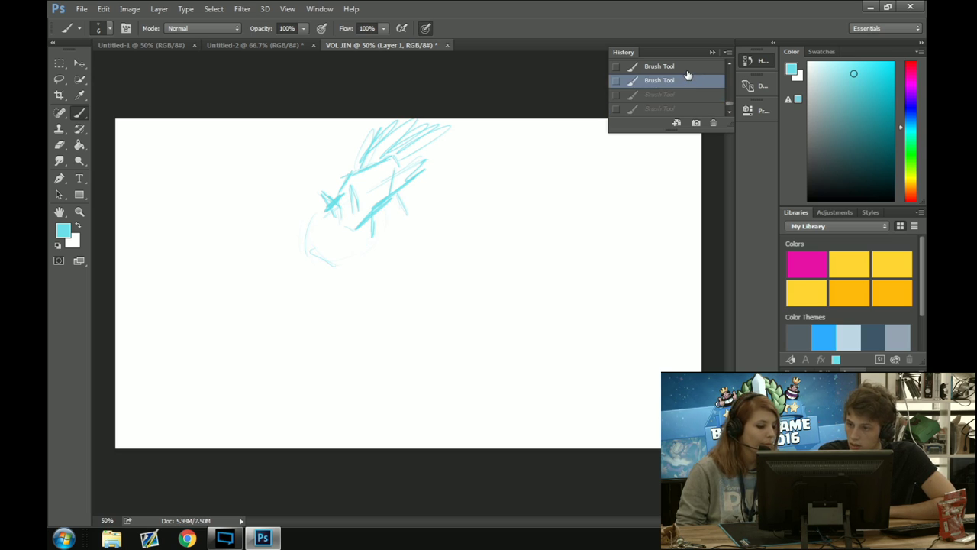
{"action": "left_click", "coordinate": [637, 73]}
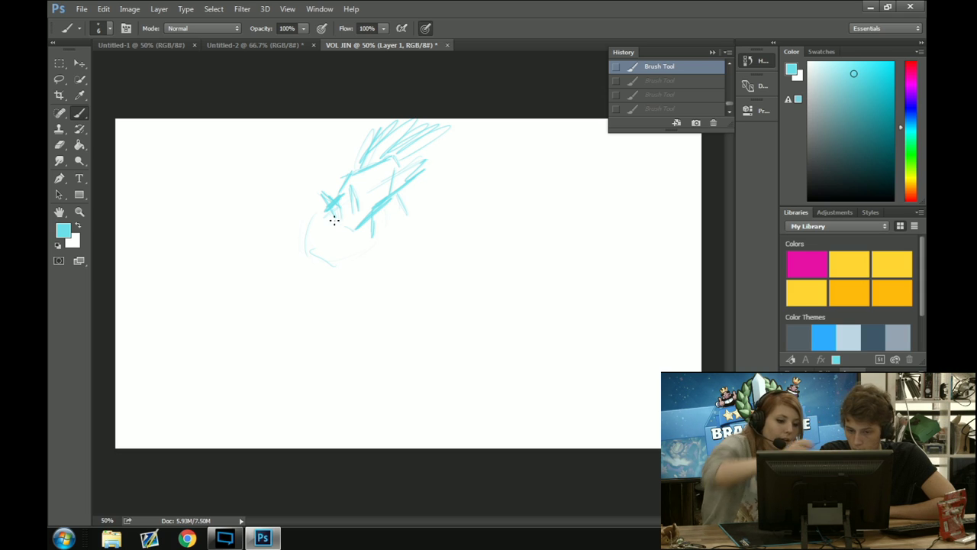
Sketch the front shoulder's armour with pointed spikes projecting outward from the rounded shoulder outline
{"action": "key", "text": "ctrl+shift+z"}
{"action": "key", "text": "ctrl+shift+z"}
{"action": "key", "text": "ctrl+shift+z"}
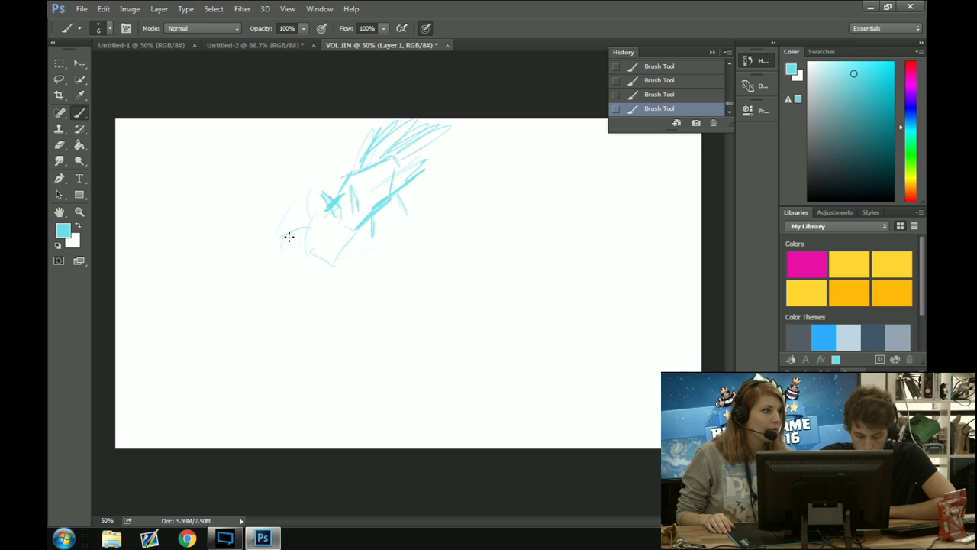
{"action": "left_click_drag", "start_coordinate": [289, 237], "coordinate": [302, 242]}
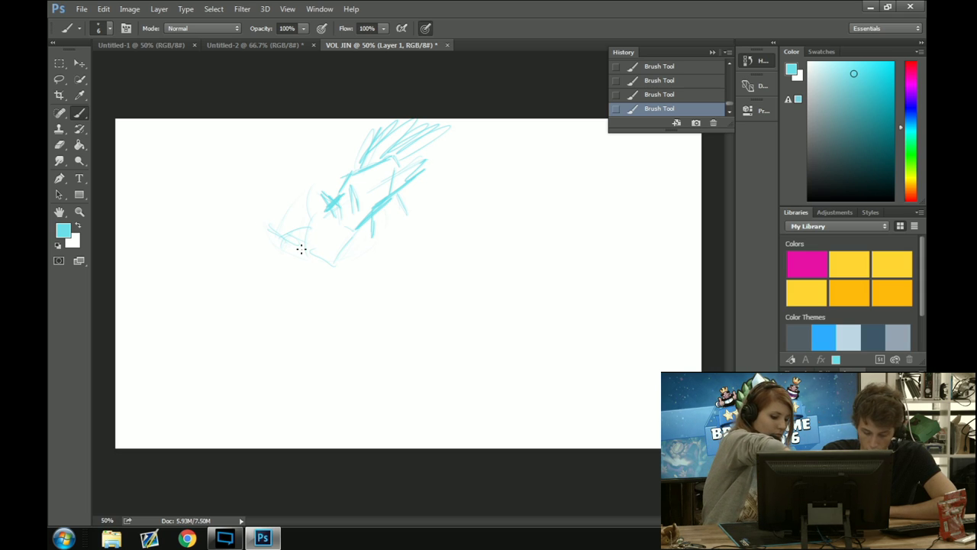
{"action": "mouse_move", "coordinate": [301, 255]}
{"action": "left_mouse_down"}
{"action": "mouse_move", "coordinate": [255, 268]}
{"action": "mouse_move", "coordinate": [286, 266]}
{"action": "left_mouse_up"}
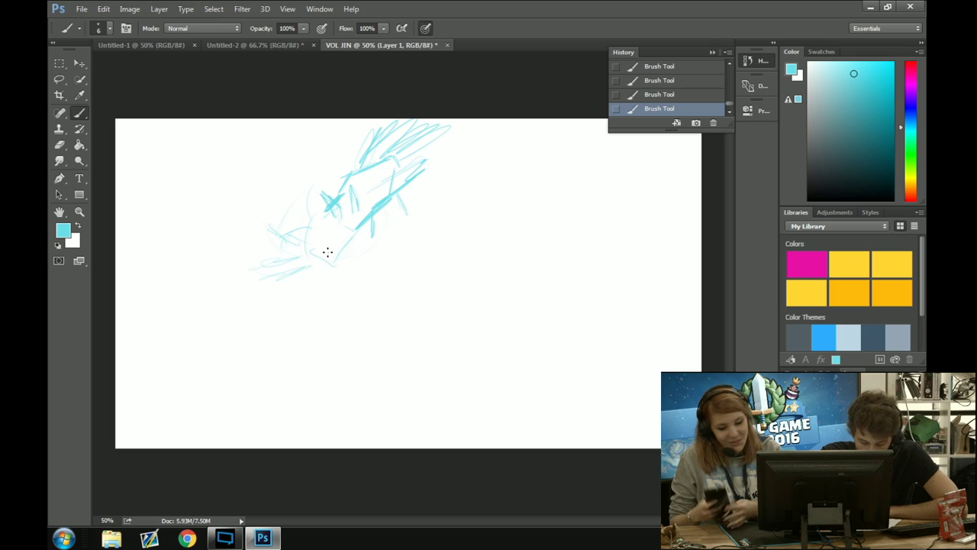
Sketch the front arm hanging below the shoulder, with a blocky upper arm, circular elbow joint, forearm and boxy hand
{"action": "mouse_move", "coordinate": [346, 253]}
{"action": "left_mouse_down"}
{"action": "mouse_move", "coordinate": [318, 285]}
{"action": "mouse_move", "coordinate": [299, 258]}
{"action": "mouse_move", "coordinate": [306, 282]}
{"action": "mouse_move", "coordinate": [342, 279]}
{"action": "mouse_move", "coordinate": [339, 251]}
{"action": "mouse_move", "coordinate": [336, 286]}
{"action": "left_mouse_up"}
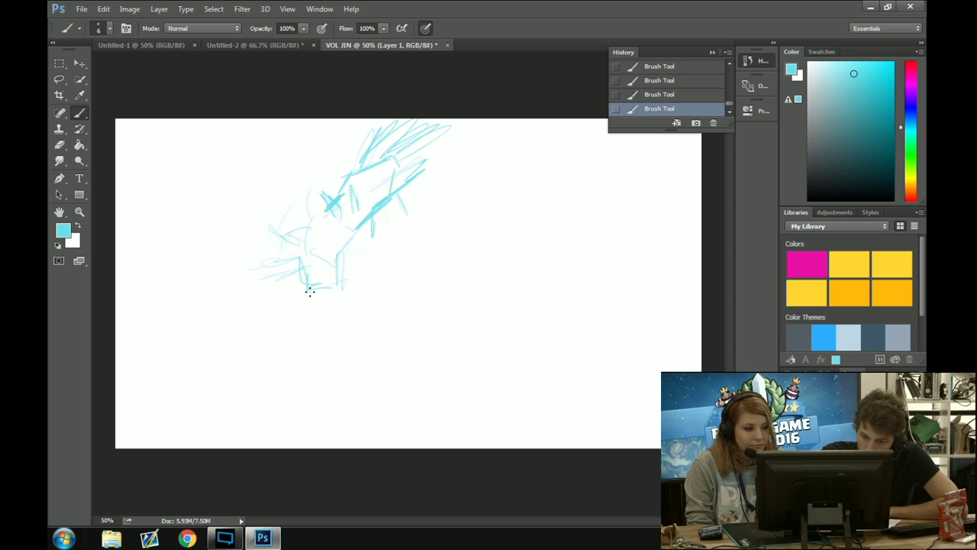
{"action": "mouse_move", "coordinate": [334, 317]}
{"action": "left_mouse_down"}
{"action": "mouse_move", "coordinate": [296, 325]}
{"action": "mouse_move", "coordinate": [299, 338]}
{"action": "mouse_move", "coordinate": [322, 336]}
{"action": "mouse_move", "coordinate": [313, 362]}
{"action": "left_mouse_up"}
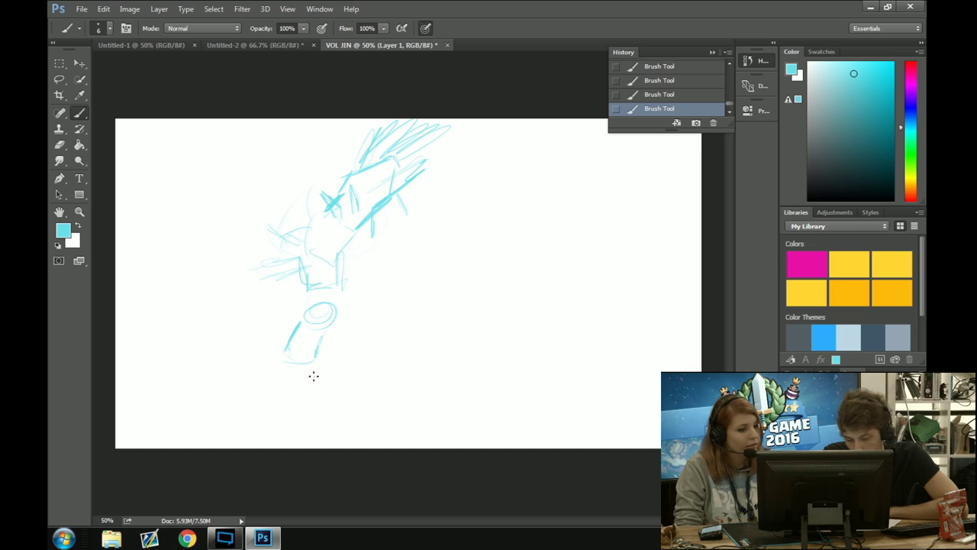
{"action": "mouse_move", "coordinate": [313, 373]}
{"action": "left_mouse_down"}
{"action": "mouse_move", "coordinate": [282, 395]}
{"action": "mouse_move", "coordinate": [282, 368]}
{"action": "left_mouse_up"}
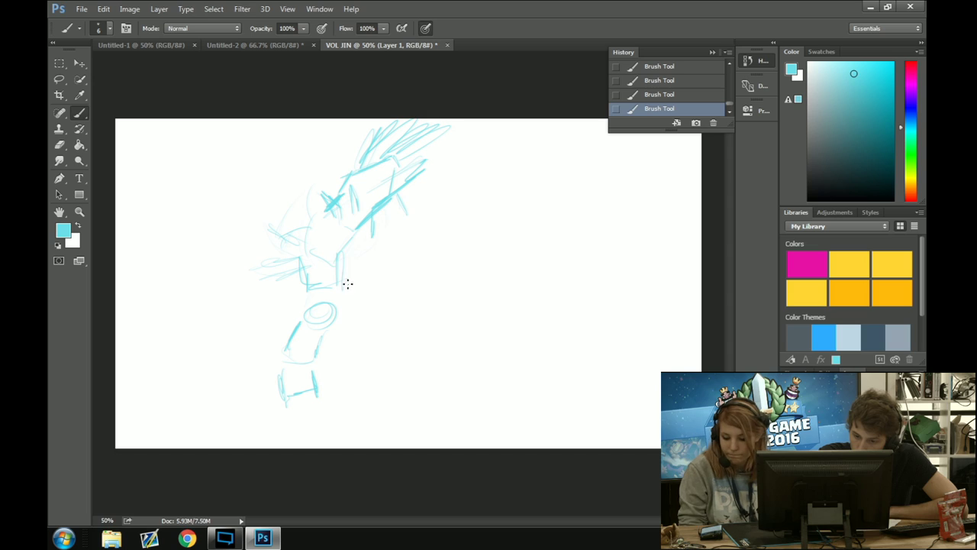
Sketch the torso tapering to the waist and the rear arm with circular shoulder and elbow joints, forearm and hand
{"action": "mouse_move", "coordinate": [338, 270]}
{"action": "left_mouse_down"}
{"action": "mouse_move", "coordinate": [399, 337]}
{"action": "mouse_move", "coordinate": [457, 308]}
{"action": "left_mouse_up"}
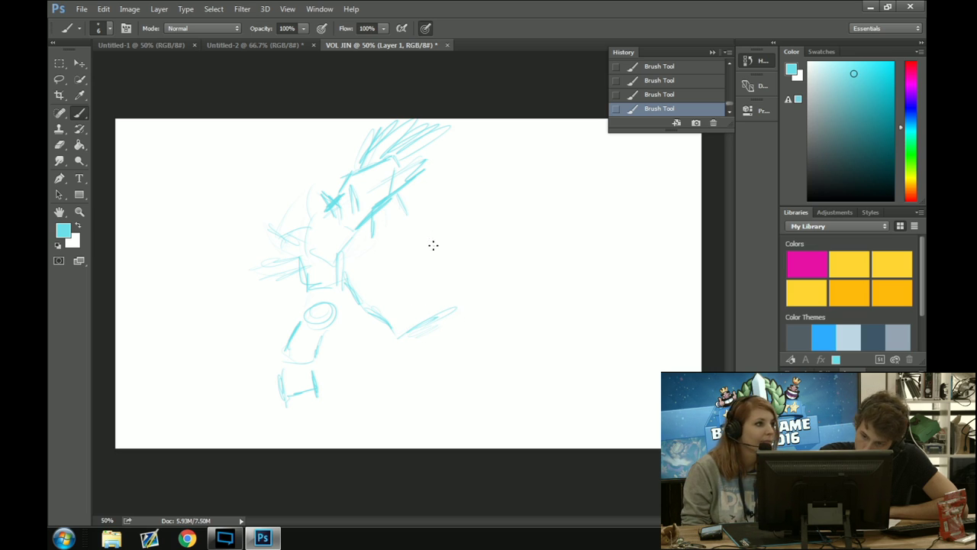
{"action": "left_click_drag", "start_coordinate": [430, 235], "coordinate": [448, 291]}
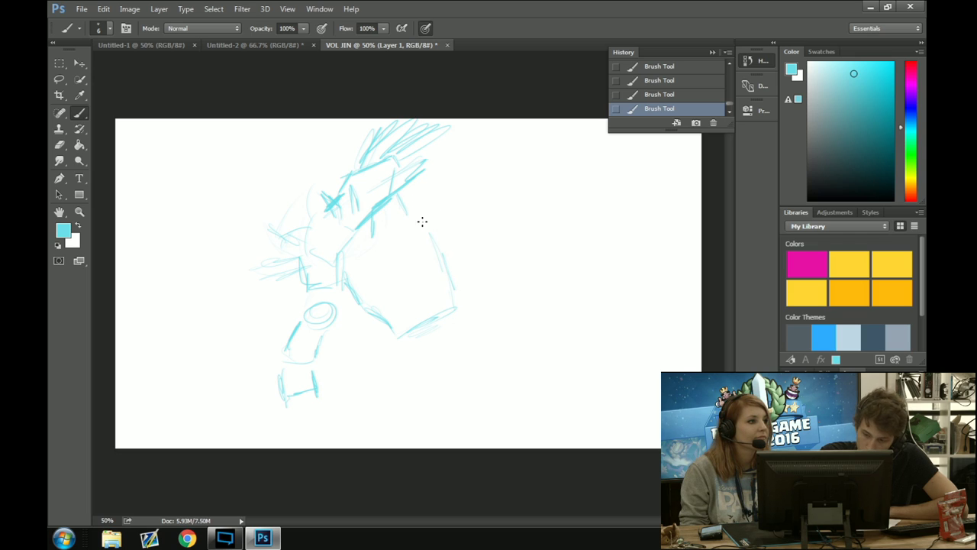
{"action": "mouse_move", "coordinate": [456, 203]}
{"action": "left_mouse_down"}
{"action": "mouse_move", "coordinate": [464, 207]}
{"action": "mouse_move", "coordinate": [445, 231]}
{"action": "mouse_move", "coordinate": [510, 255]}
{"action": "left_mouse_up"}
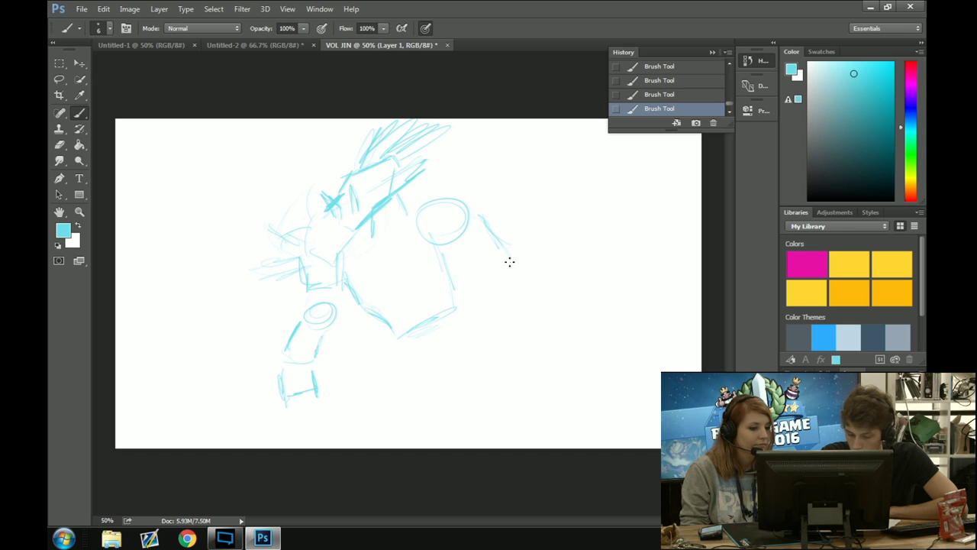
{"action": "mouse_move", "coordinate": [446, 256]}
{"action": "left_mouse_down"}
{"action": "mouse_move", "coordinate": [470, 285]}
{"action": "mouse_move", "coordinate": [482, 282]}
{"action": "mouse_move", "coordinate": [466, 215]}
{"action": "mouse_move", "coordinate": [494, 239]}
{"action": "mouse_move", "coordinate": [509, 268]}
{"action": "mouse_move", "coordinate": [503, 281]}
{"action": "mouse_move", "coordinate": [515, 288]}
{"action": "mouse_move", "coordinate": [521, 273]}
{"action": "mouse_move", "coordinate": [502, 297]}
{"action": "left_mouse_up"}
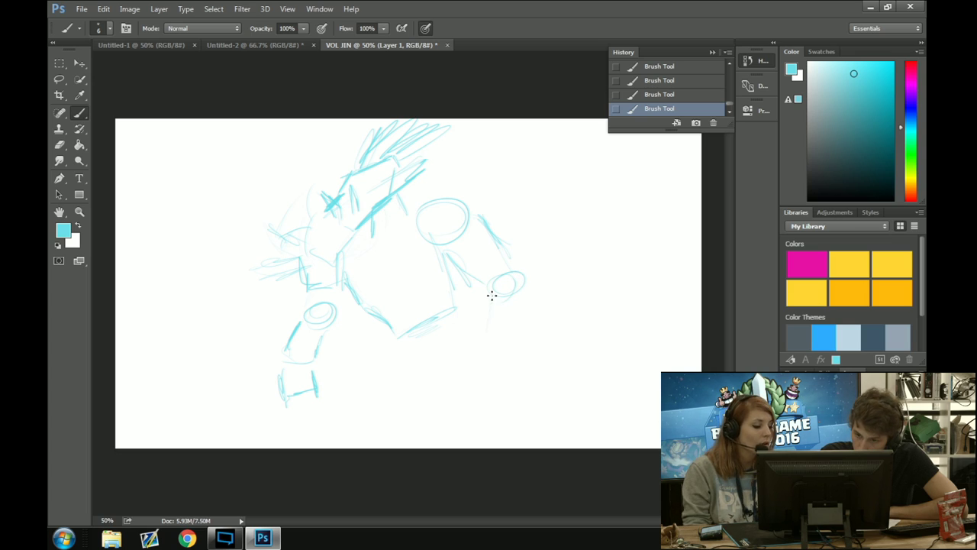
{"action": "left_click_drag", "start_coordinate": [478, 349], "coordinate": [458, 379]}
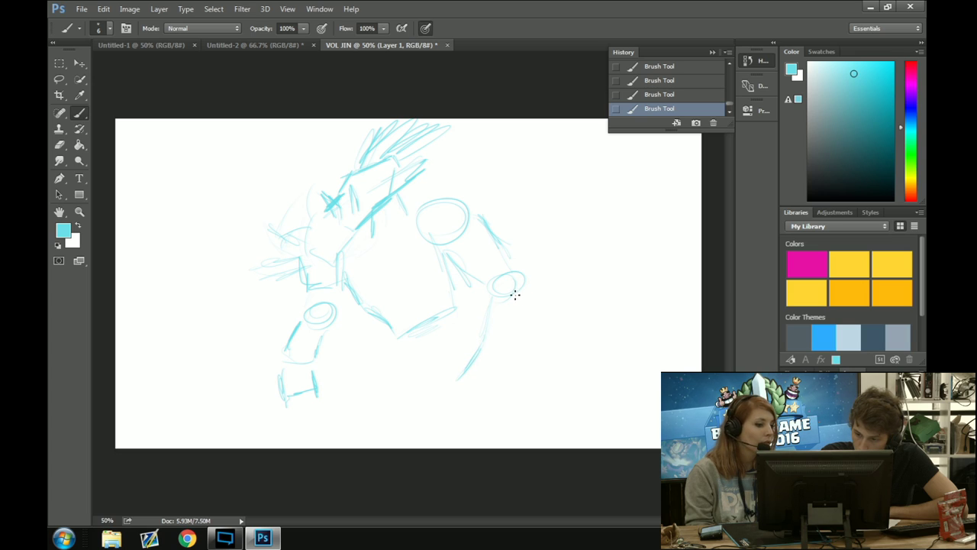
{"action": "mouse_move", "coordinate": [515, 291]}
{"action": "left_mouse_down"}
{"action": "mouse_move", "coordinate": [488, 372]}
{"action": "mouse_move", "coordinate": [488, 362]}
{"action": "mouse_move", "coordinate": [464, 365]}
{"action": "mouse_move", "coordinate": [475, 370]}
{"action": "mouse_move", "coordinate": [481, 359]}
{"action": "mouse_move", "coordinate": [463, 377]}
{"action": "mouse_move", "coordinate": [491, 385]}
{"action": "mouse_move", "coordinate": [491, 364]}
{"action": "mouse_move", "coordinate": [492, 390]}
{"action": "left_mouse_up"}
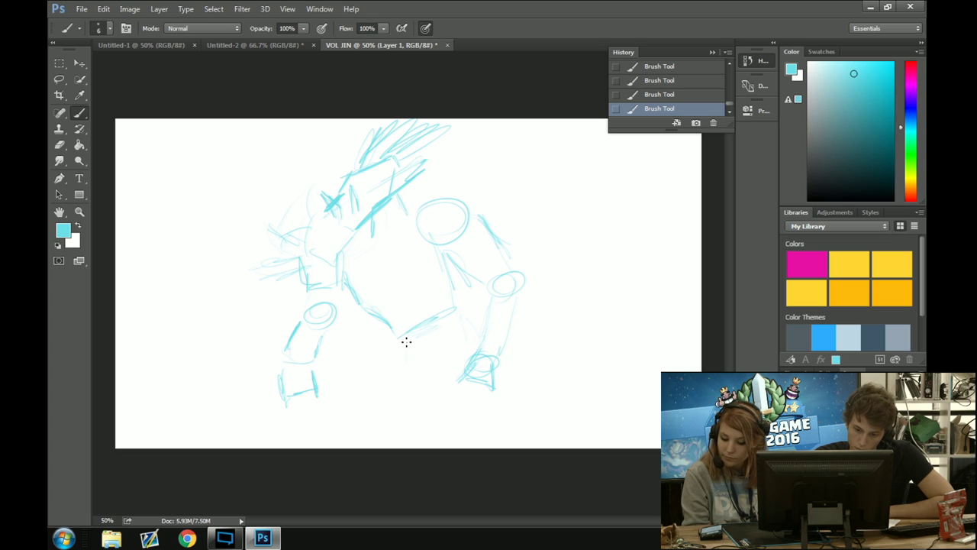
Sketch both legs below the waist with thigh lines, oval knee joints and shins running down to the canvas's lower edge
{"action": "mouse_move", "coordinate": [395, 356]}
{"action": "left_mouse_down"}
{"action": "mouse_move", "coordinate": [372, 385]}
{"action": "mouse_move", "coordinate": [384, 388]}
{"action": "mouse_move", "coordinate": [369, 389]}
{"action": "mouse_move", "coordinate": [374, 400]}
{"action": "mouse_move", "coordinate": [353, 418]}
{"action": "mouse_move", "coordinate": [382, 405]}
{"action": "mouse_move", "coordinate": [388, 445]}
{"action": "left_mouse_up"}
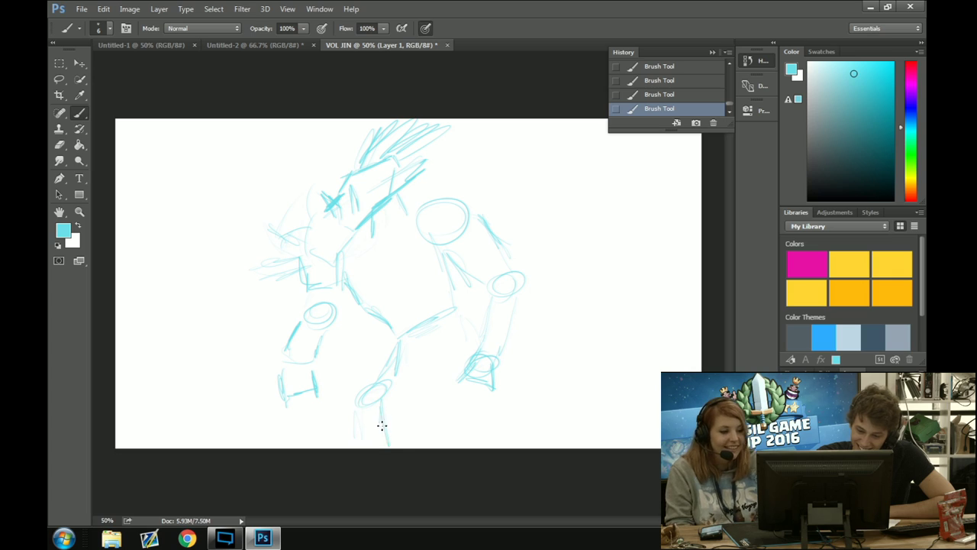
{"action": "left_click_drag", "start_coordinate": [396, 390], "coordinate": [430, 364]}
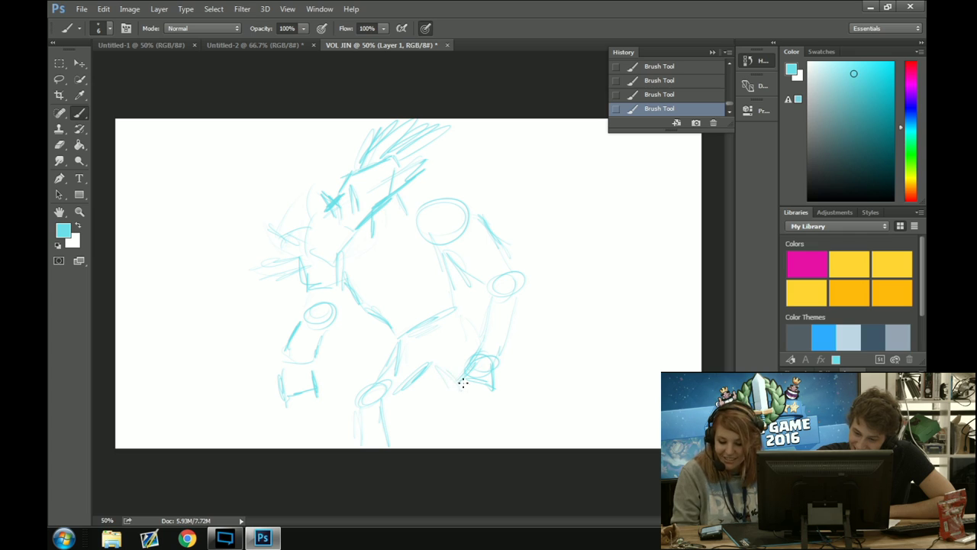
{"action": "left_click_drag", "start_coordinate": [480, 392], "coordinate": [515, 386]}
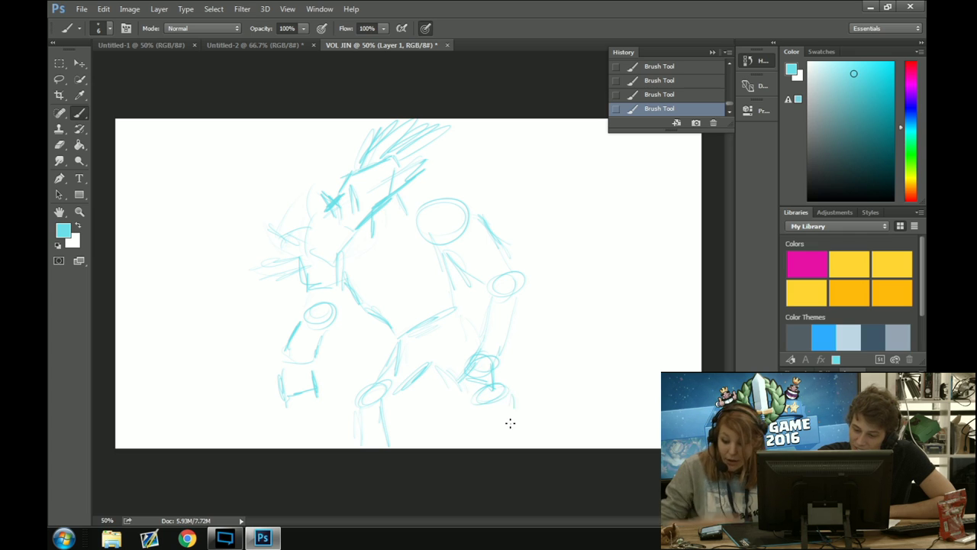
{"action": "mouse_move", "coordinate": [510, 423]}
{"action": "left_mouse_down"}
{"action": "mouse_move", "coordinate": [513, 397]}
{"action": "mouse_move", "coordinate": [474, 443]}
{"action": "left_mouse_up"}
{"action": "left_click_drag", "start_coordinate": [478, 355], "coordinate": [451, 312]}
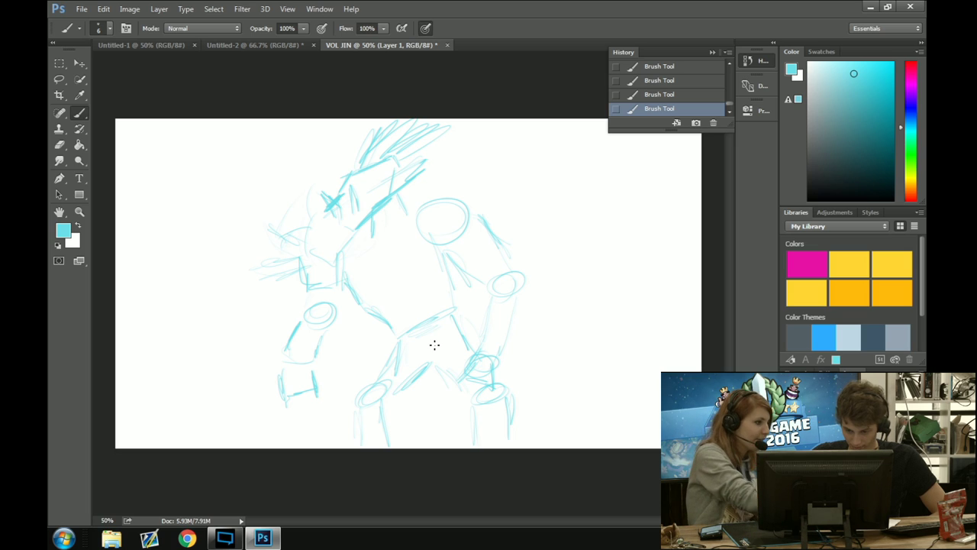
Reset the foreground and background colours to the default black and white
{"action": "key", "text": "d"}
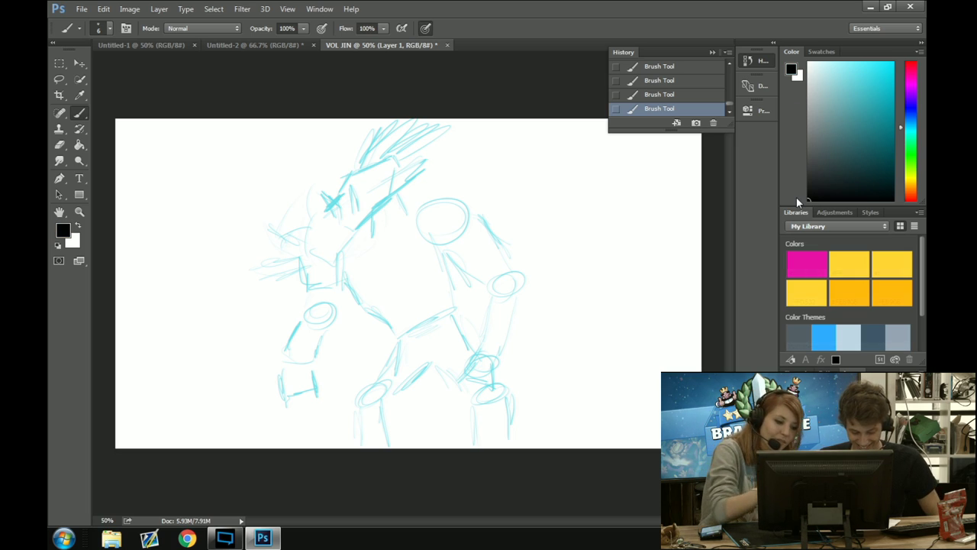
{"action": "mouse_move", "coordinate": [355, 355]}
{"action": "left_mouse_down"}
{"action": "mouse_move", "coordinate": [411, 399]}
{"action": "mouse_move", "coordinate": [345, 371]}
{"action": "mouse_move", "coordinate": [434, 382]}
{"action": "mouse_move", "coordinate": [403, 338]}
{"action": "mouse_move", "coordinate": [351, 398]}
{"action": "left_mouse_up"}
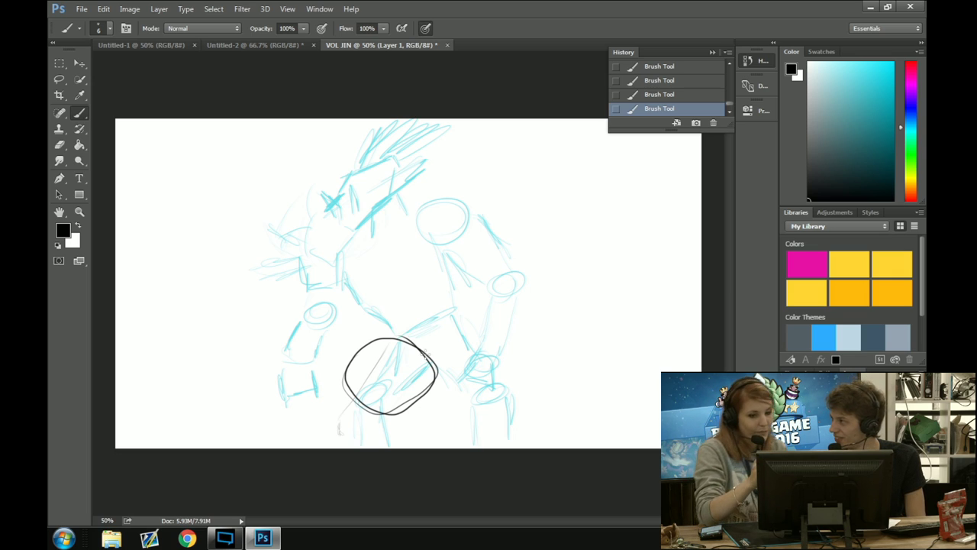
{"action": "key", "text": "ctrl+alt+z"}
{"action": "key", "text": "ctrl+alt+z"}
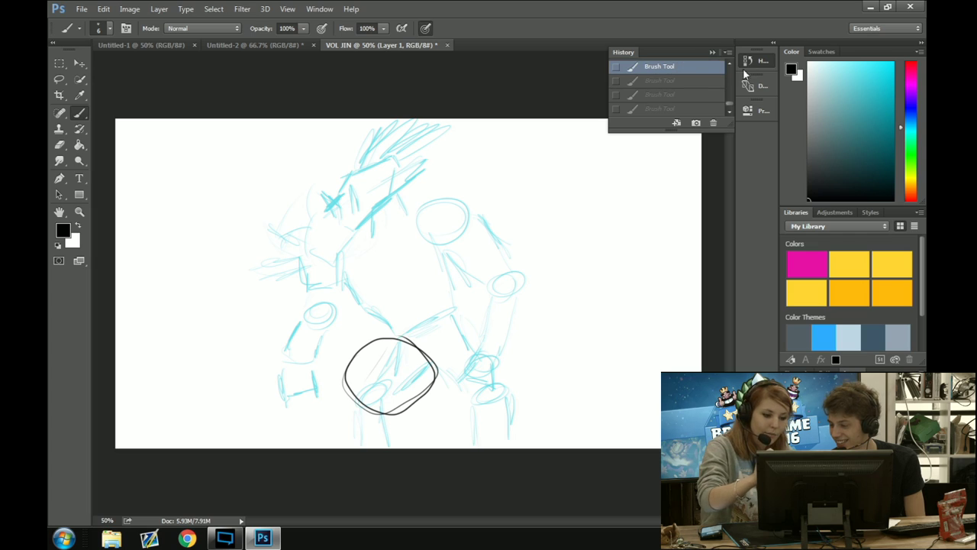
{"action": "key", "text": "ctrl+shift+z"}
{"action": "key", "text": "ctrl+shift+z"}
{"action": "left_click", "coordinate": [690, 83]}
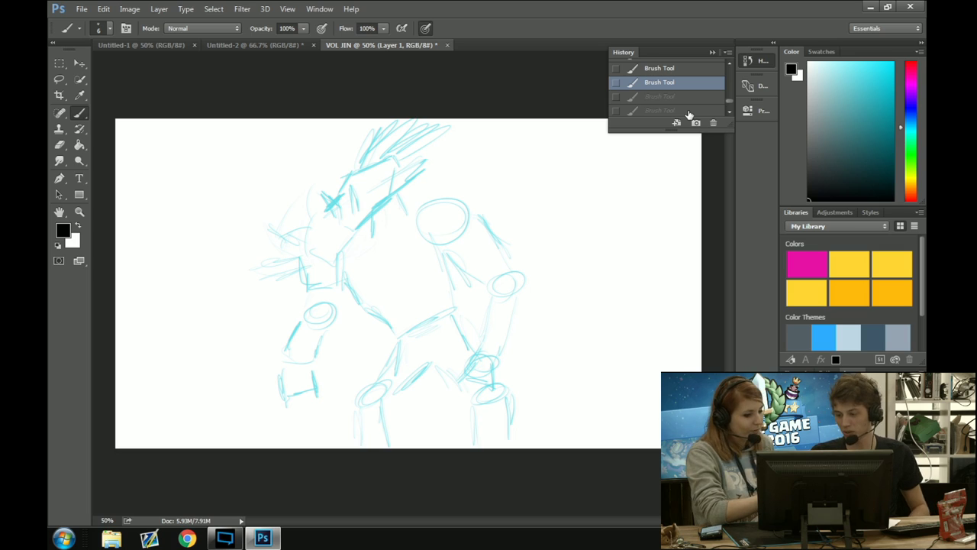
{"action": "mouse_move", "coordinate": [550, 313]}
{"action": "left_mouse_down"}
{"action": "mouse_move", "coordinate": [579, 330]}
{"action": "mouse_move", "coordinate": [602, 362]}
{"action": "left_mouse_up"}
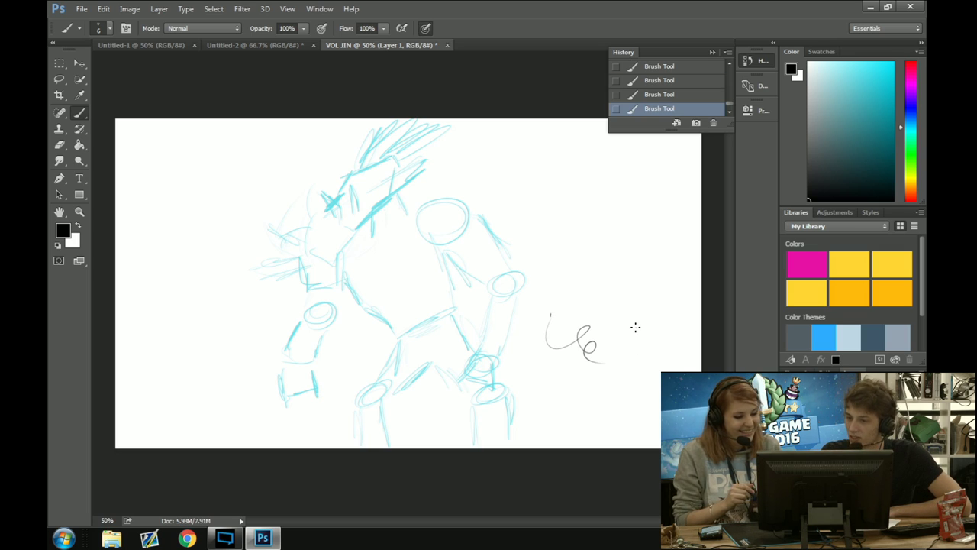
{"action": "left_click", "coordinate": [695, 92]}
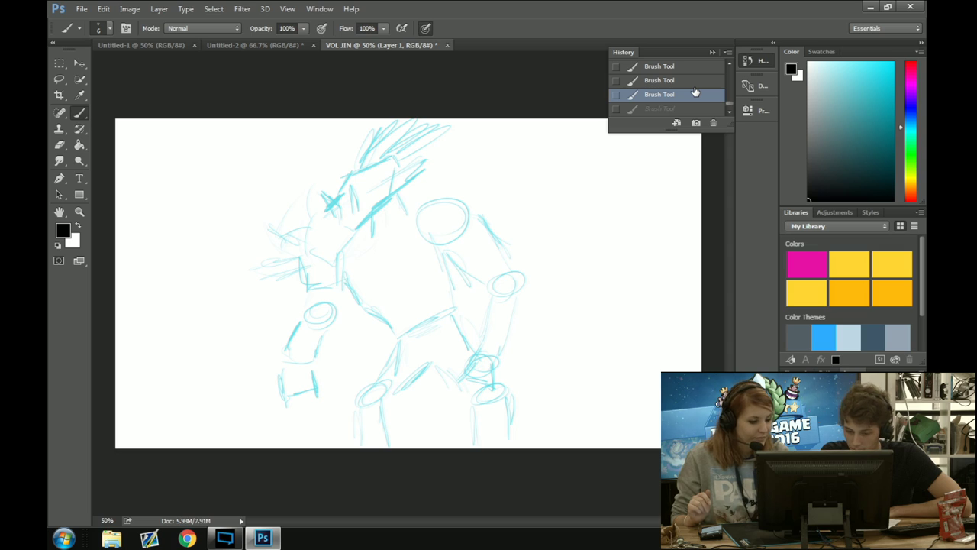
Set the foreground colour back to light cyan and try a stroke across the enlarged head sketch
{"action": "left_click", "coordinate": [852, 72]}
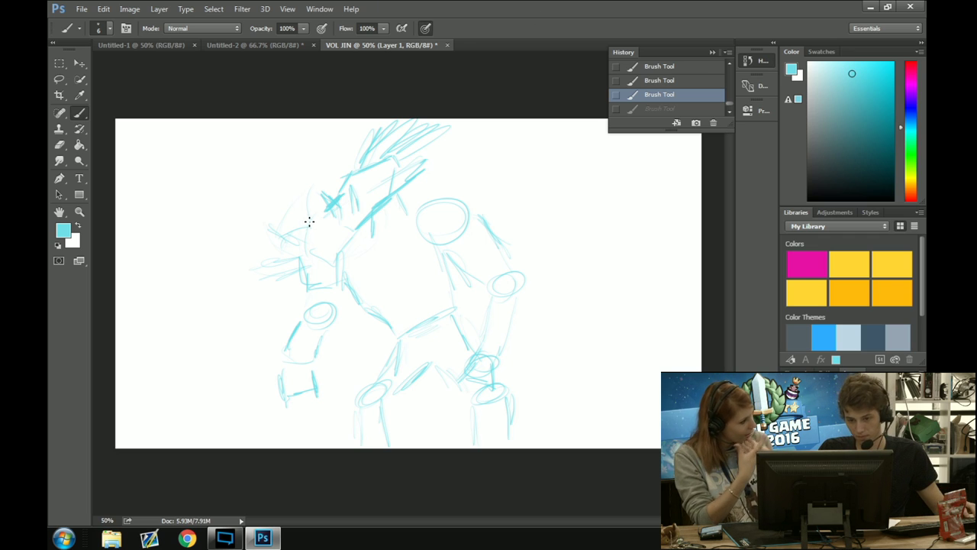
{"action": "mouse_move", "coordinate": [305, 218]}
{"action": "left_mouse_down"}
{"action": "mouse_move", "coordinate": [316, 227]}
{"action": "mouse_move", "coordinate": [343, 211]}
{"action": "left_mouse_up"}
{"action": "mouse_move", "coordinate": [412, 175]}
{"action": "left_mouse_down"}
{"action": "mouse_move", "coordinate": [404, 283]}
{"action": "mouse_move", "coordinate": [353, 331]}
{"action": "mouse_move", "coordinate": [377, 334]}
{"action": "left_mouse_up"}
{"action": "scroll", "coordinate": [407, 338], "scroll_direction": "up", "scroll_amount": 1}
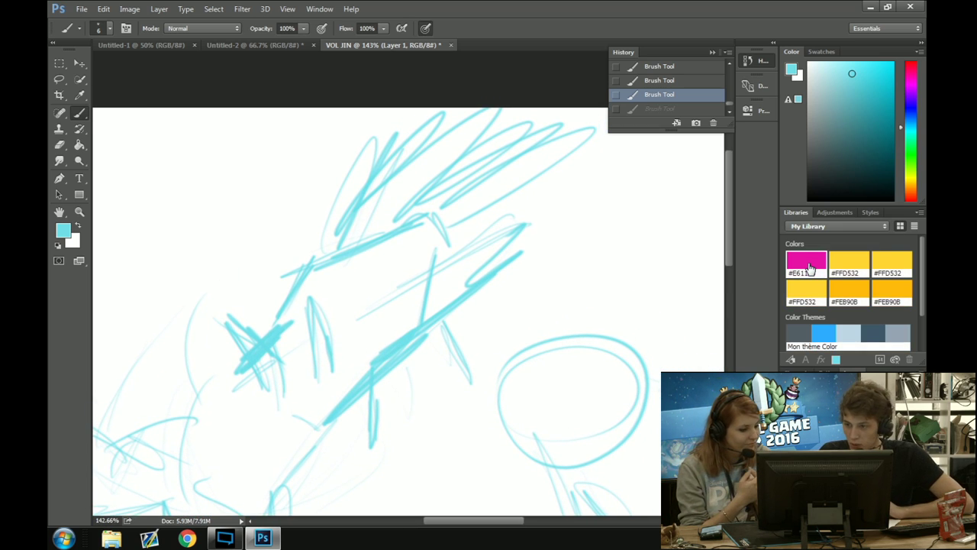
{"action": "key", "text": "Tab"}
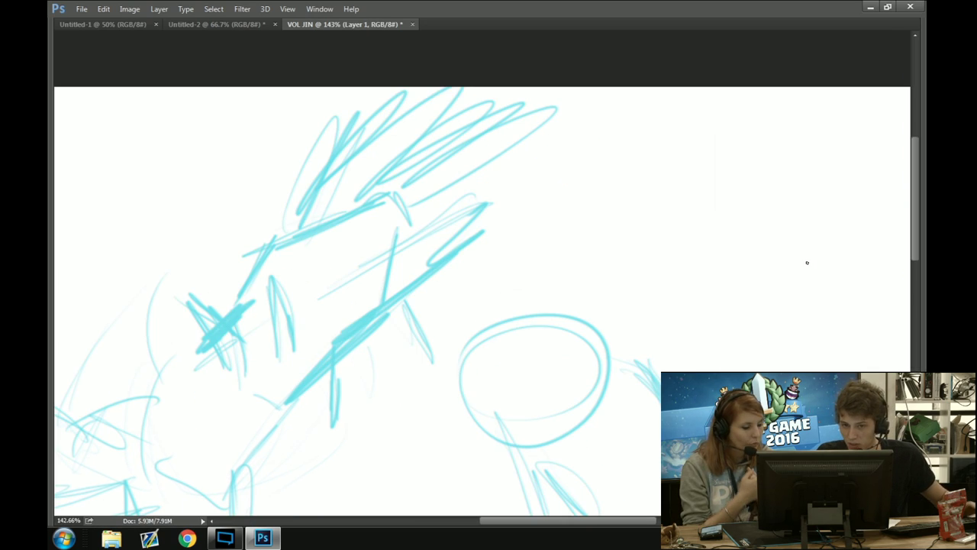
{"action": "mouse_move", "coordinate": [331, 305]}
{"action": "left_mouse_down"}
{"action": "mouse_move", "coordinate": [407, 291]}
{"action": "mouse_move", "coordinate": [527, 288]}
{"action": "left_mouse_up"}
{"action": "key", "text": "ctrl+z"}
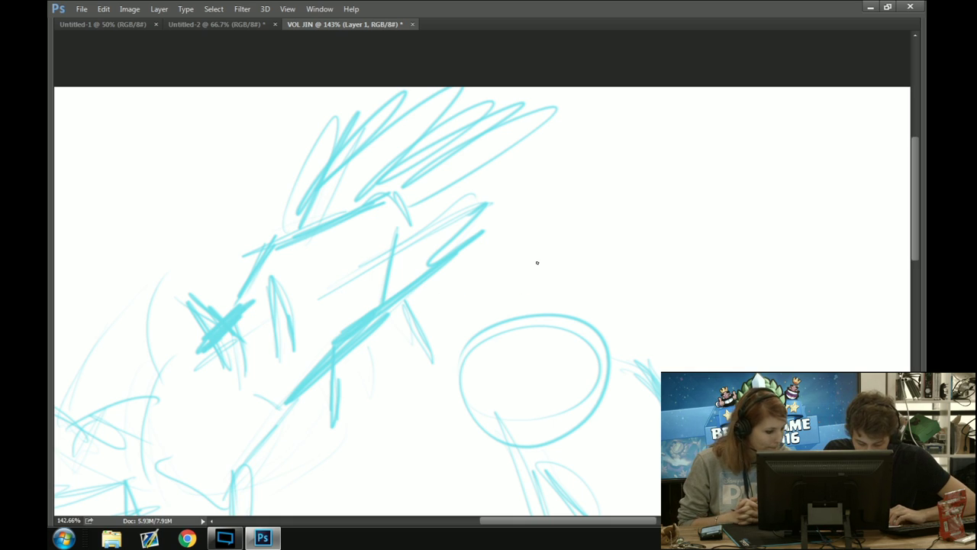
{"action": "key", "text": "Tab"}
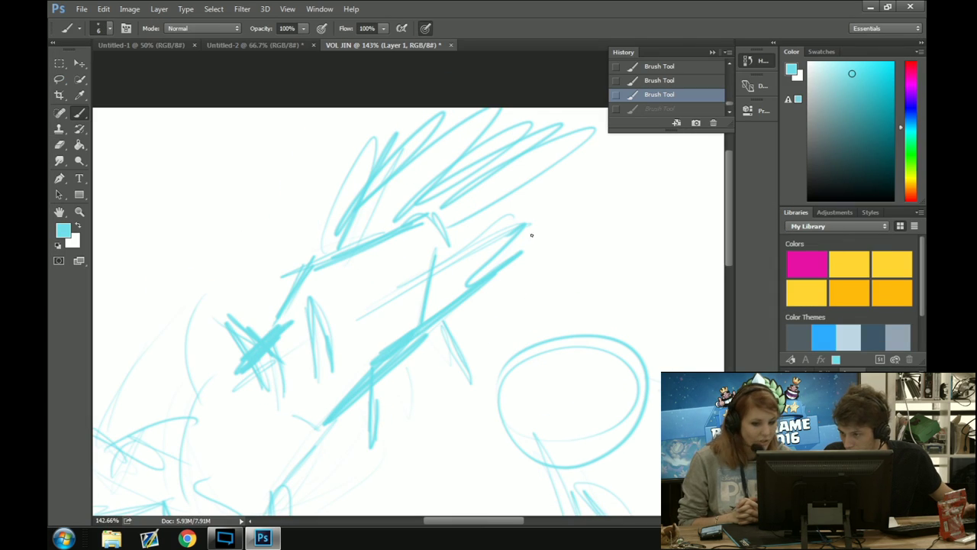
Choose a dark teal foreground colour and add a new layer for line work over the cyan head sketch
{"action": "mouse_move", "coordinate": [834, 126]}
{"action": "left_mouse_down"}
{"action": "mouse_move", "coordinate": [856, 139]}
{"action": "mouse_move", "coordinate": [838, 159]}
{"action": "left_mouse_up"}
{"action": "mouse_move", "coordinate": [865, 128]}
{"action": "left_mouse_down"}
{"action": "mouse_move", "coordinate": [840, 145]}
{"action": "mouse_move", "coordinate": [858, 136]}
{"action": "mouse_move", "coordinate": [852, 146]}
{"action": "mouse_move", "coordinate": [848, 130]}
{"action": "left_mouse_up"}
{"action": "key", "text": "ctrl+shift+alt+n"}
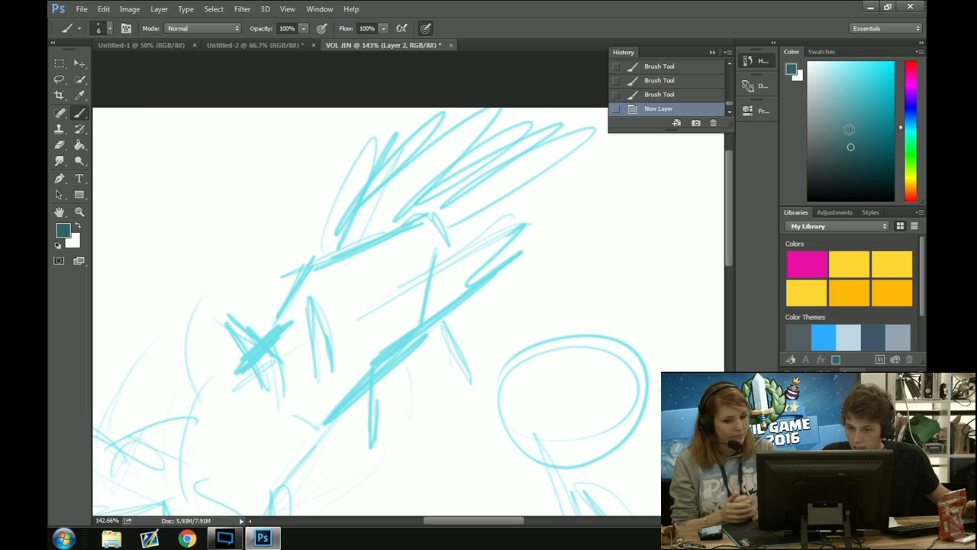
{"action": "key", "text": "Tab"}
{"action": "left_click_drag", "start_coordinate": [430, 232], "coordinate": [450, 227]}
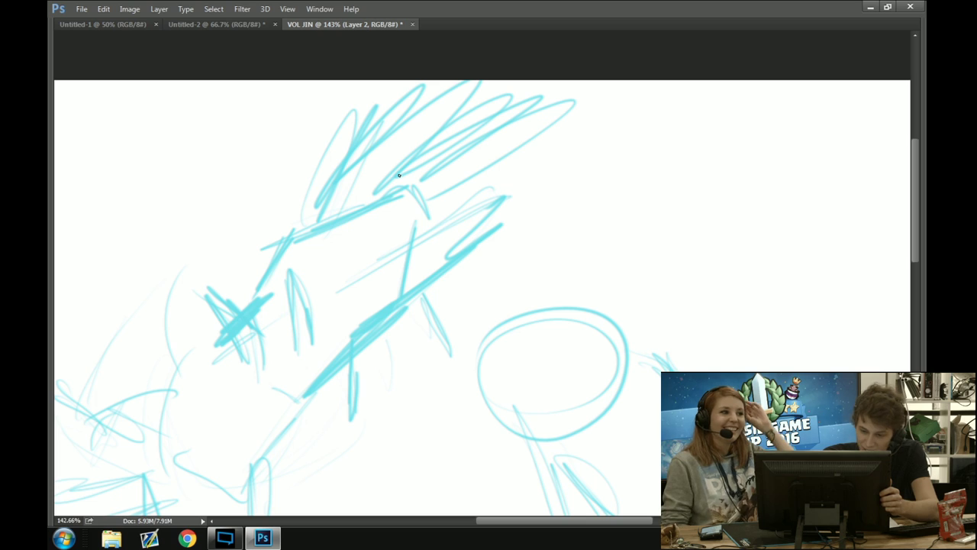
Outline the long pointed ear in dark teal over the head's construction lines, undoing the first version and redrawing both edges
{"action": "left_click_drag", "start_coordinate": [359, 288], "coordinate": [391, 256]}
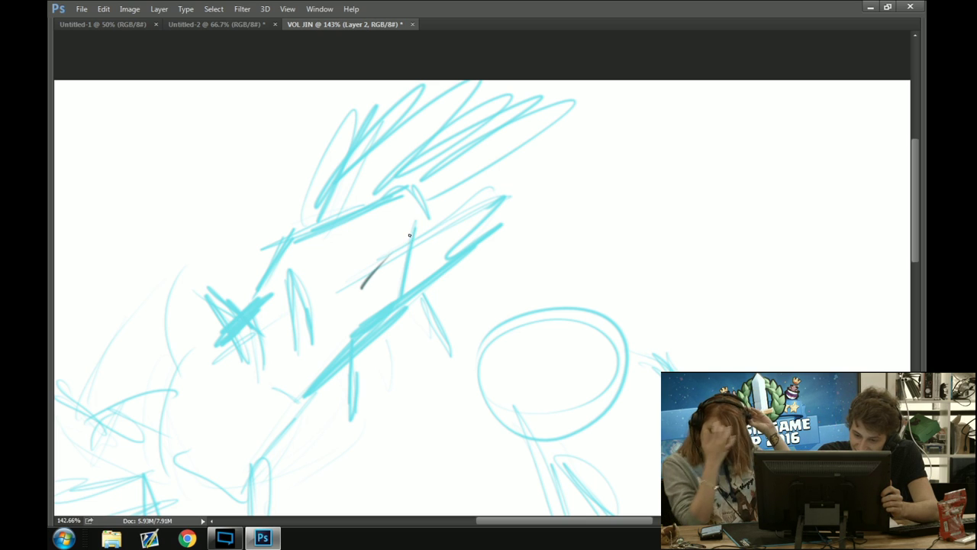
{"action": "mouse_move", "coordinate": [365, 286]}
{"action": "left_mouse_down"}
{"action": "mouse_move", "coordinate": [393, 257]}
{"action": "mouse_move", "coordinate": [495, 202]}
{"action": "mouse_move", "coordinate": [474, 211]}
{"action": "left_mouse_up"}
{"action": "mouse_move", "coordinate": [382, 261]}
{"action": "left_mouse_down"}
{"action": "mouse_move", "coordinate": [463, 211]}
{"action": "mouse_move", "coordinate": [573, 186]}
{"action": "mouse_move", "coordinate": [458, 275]}
{"action": "mouse_move", "coordinate": [383, 314]}
{"action": "left_mouse_up"}
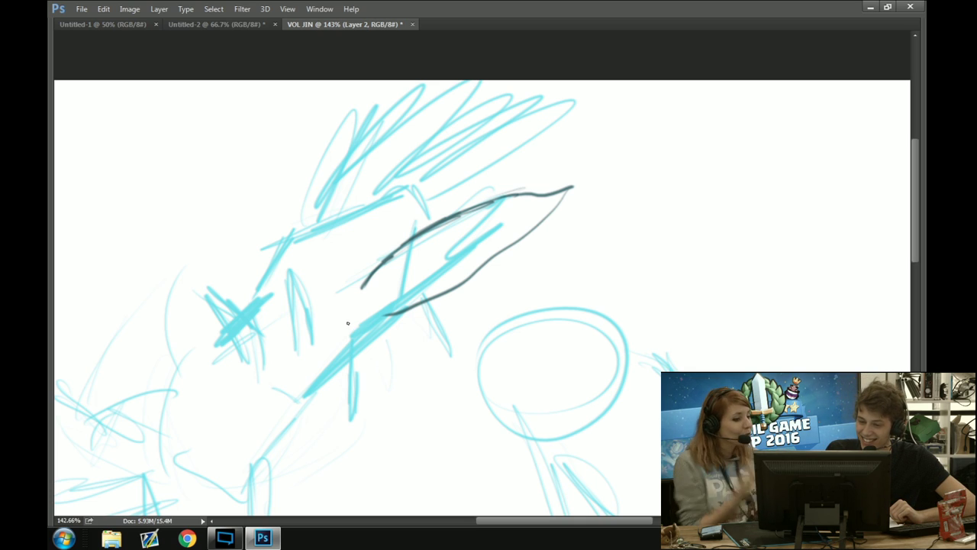
{"action": "key", "text": "ctrl+z"}
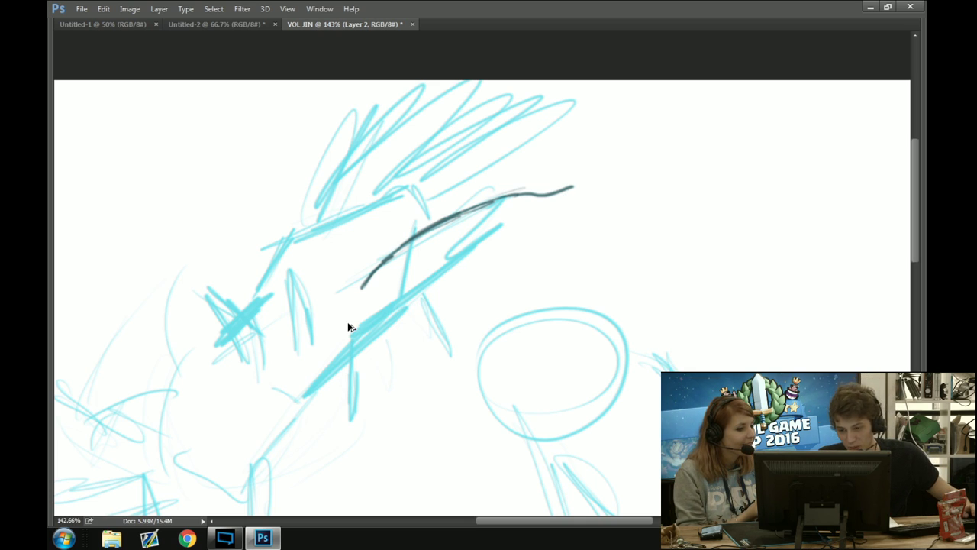
{"action": "key", "text": "ctrl+alt+z"}
{"action": "key", "text": "ctrl+alt+z"}
{"action": "key", "text": "ctrl+alt+z"}
{"action": "key", "text": "ctrl+alt+z"}
{"action": "key", "text": "ctrl+alt+z"}
{"action": "key", "text": "ctrl+alt+z"}
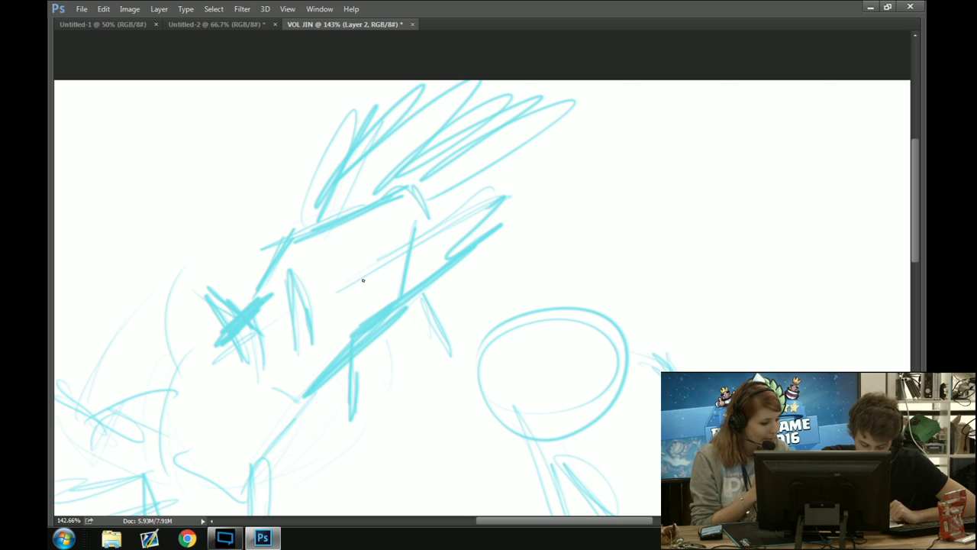
{"action": "mouse_move", "coordinate": [352, 295]}
{"action": "left_mouse_down"}
{"action": "mouse_move", "coordinate": [389, 251]}
{"action": "mouse_move", "coordinate": [545, 199]}
{"action": "mouse_move", "coordinate": [546, 213]}
{"action": "mouse_move", "coordinate": [398, 302]}
{"action": "left_mouse_up"}
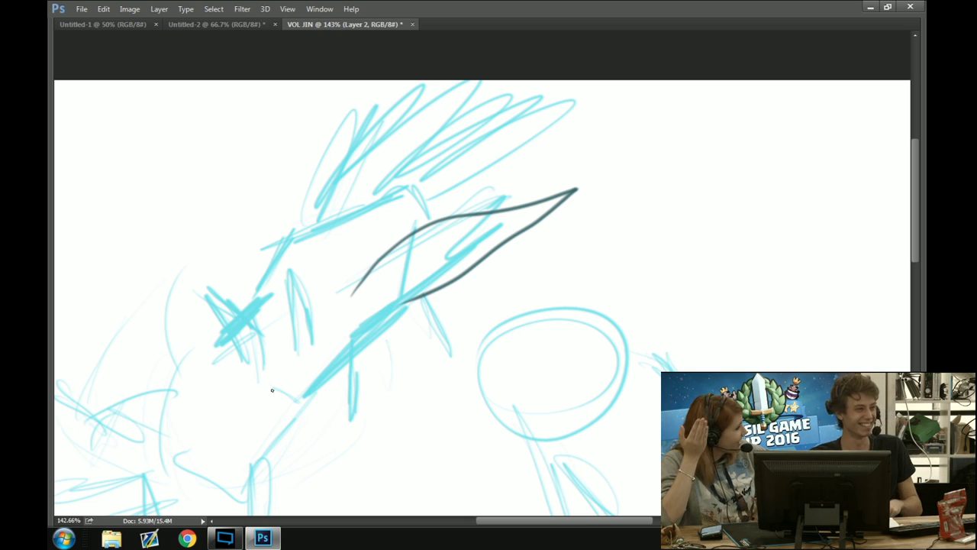
Try a looping scribble and the handwritten word "Vol" in the empty canvas area beside the ear
{"action": "mouse_move", "coordinate": [644, 280]}
{"action": "left_mouse_down"}
{"action": "mouse_move", "coordinate": [655, 229]}
{"action": "mouse_move", "coordinate": [649, 332]}
{"action": "mouse_move", "coordinate": [746, 285]}
{"action": "mouse_move", "coordinate": [687, 365]}
{"action": "left_mouse_up"}
{"action": "mouse_move", "coordinate": [779, 175]}
{"action": "left_mouse_down"}
{"action": "mouse_move", "coordinate": [826, 205]}
{"action": "mouse_move", "coordinate": [823, 231]}
{"action": "mouse_move", "coordinate": [852, 294]}
{"action": "left_mouse_up"}
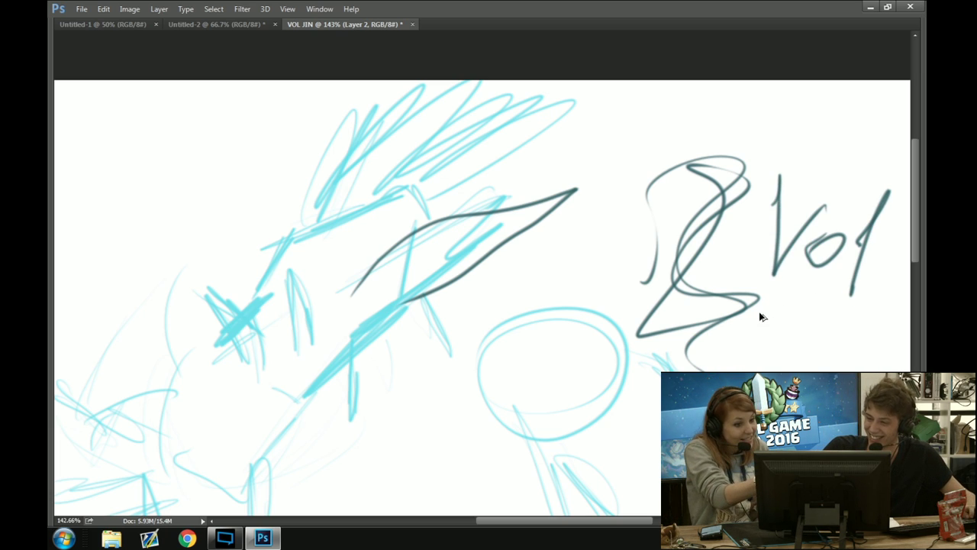
{"action": "key", "text": "ctrl+alt+z"}
{"action": "key", "text": "ctrl+alt+z"}
{"action": "key", "text": "ctrl+alt+z"}
{"action": "key", "text": "ctrl+alt+z"}
{"action": "key", "text": "ctrl+alt+z"}
{"action": "key", "text": "ctrl+alt+z"}
{"action": "key", "text": "ctrl+alt+z"}
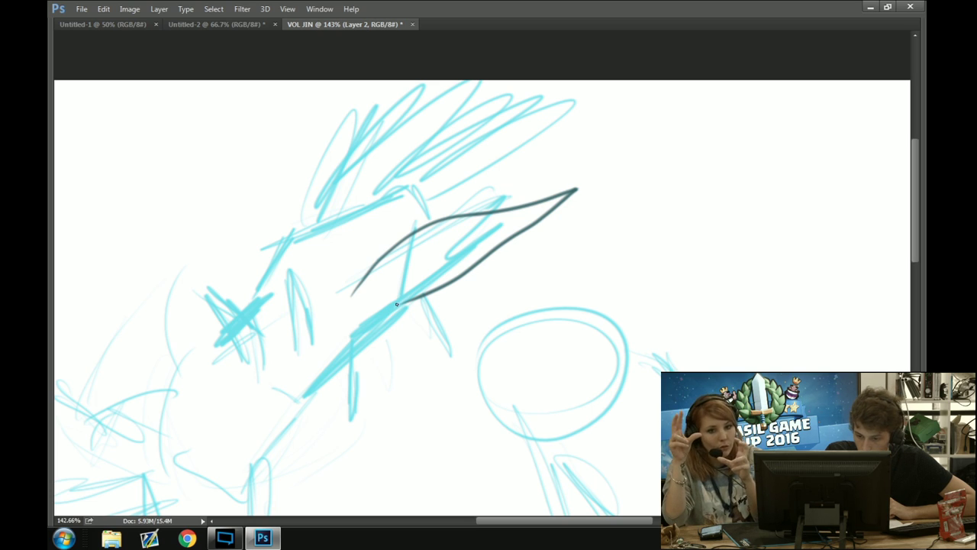
Try a thin line from the lower base of the ear down along the jaw
{"action": "mouse_move", "coordinate": [400, 297]}
{"action": "left_mouse_down"}
{"action": "mouse_move", "coordinate": [393, 332]}
{"action": "mouse_move", "coordinate": [316, 399]}
{"action": "left_mouse_up"}
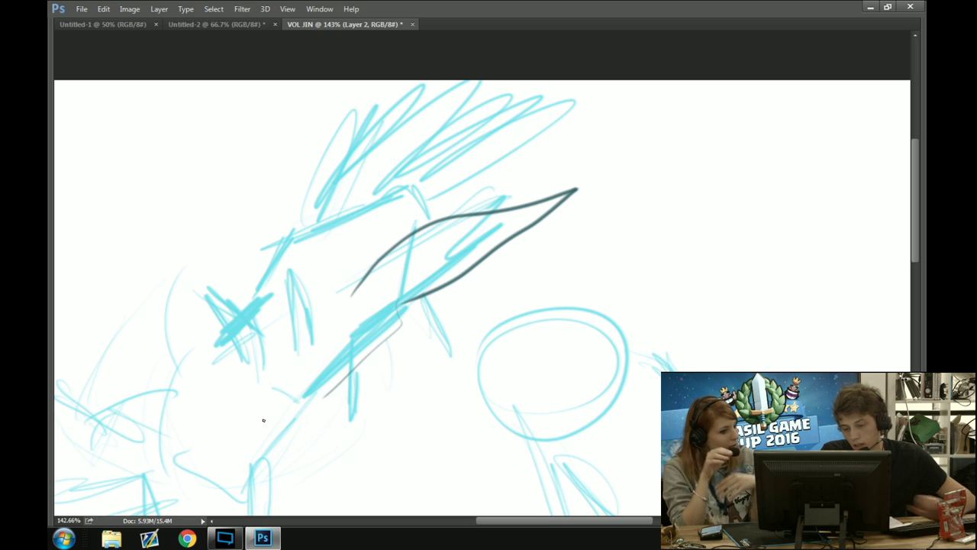
{"action": "key", "text": "ctrl+z"}
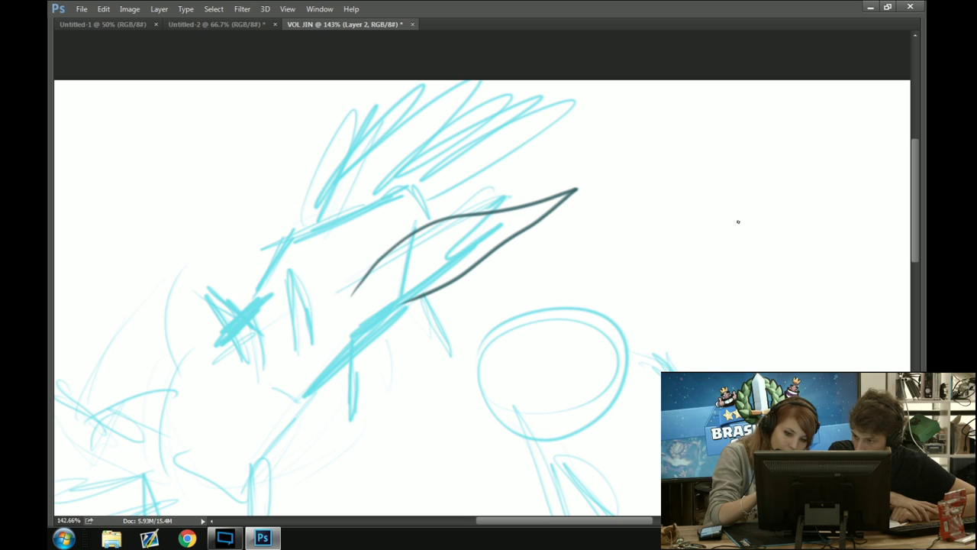
Doodle a small face in the empty area beside the ear, with chin, nose, mouth, eyes and a swept hair fringe
{"action": "mouse_move", "coordinate": [738, 222]}
{"action": "left_mouse_down"}
{"action": "mouse_move", "coordinate": [752, 277]}
{"action": "mouse_move", "coordinate": [745, 253]}
{"action": "mouse_move", "coordinate": [782, 286]}
{"action": "mouse_move", "coordinate": [767, 277]}
{"action": "mouse_move", "coordinate": [821, 273]}
{"action": "mouse_move", "coordinate": [798, 282]}
{"action": "mouse_move", "coordinate": [831, 239]}
{"action": "left_mouse_up"}
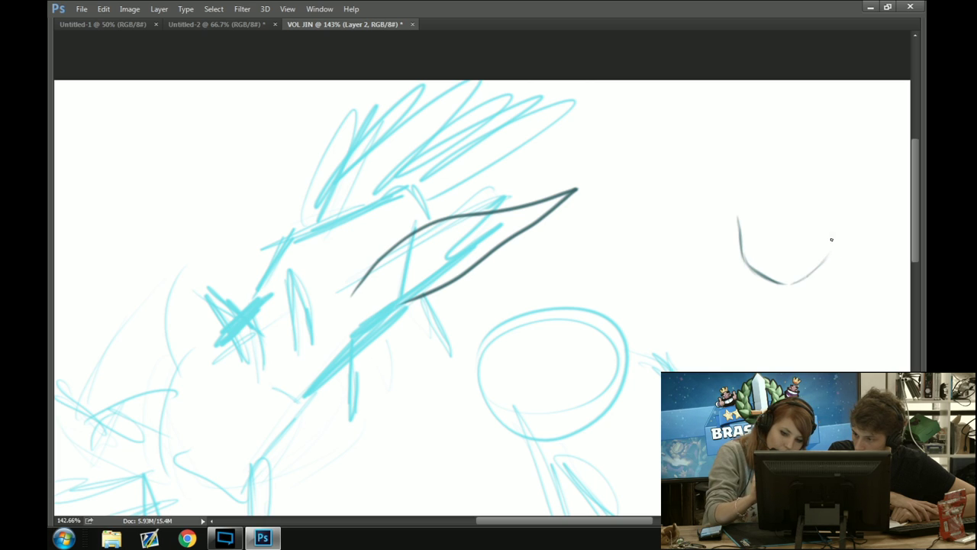
{"action": "mouse_move", "coordinate": [771, 247]}
{"action": "left_mouse_down"}
{"action": "mouse_move", "coordinate": [771, 258]}
{"action": "mouse_move", "coordinate": [805, 257]}
{"action": "left_mouse_up"}
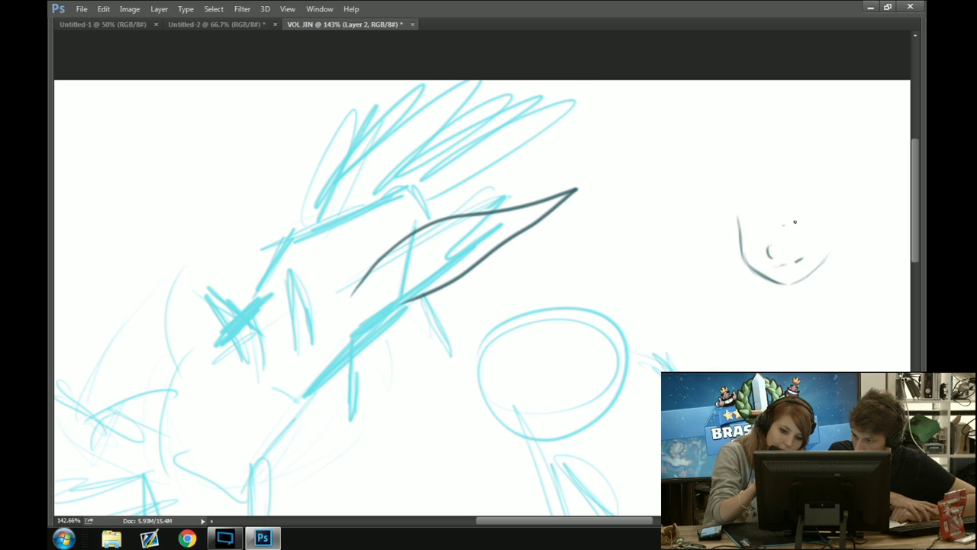
{"action": "mouse_move", "coordinate": [795, 221]}
{"action": "left_mouse_down"}
{"action": "mouse_move", "coordinate": [784, 226]}
{"action": "mouse_move", "coordinate": [806, 222]}
{"action": "mouse_move", "coordinate": [747, 235]}
{"action": "left_mouse_up"}
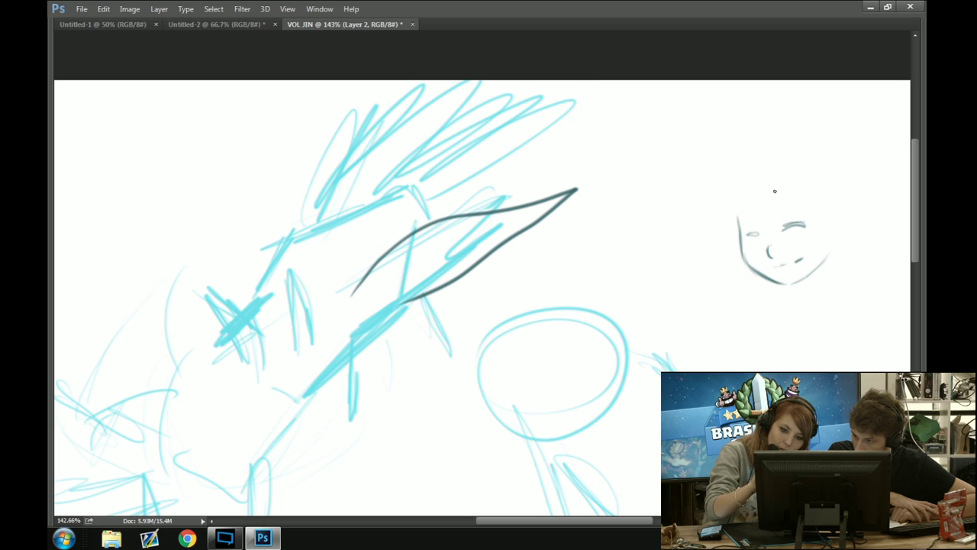
{"action": "mouse_move", "coordinate": [773, 180]}
{"action": "left_mouse_down"}
{"action": "mouse_move", "coordinate": [774, 203]}
{"action": "mouse_move", "coordinate": [802, 228]}
{"action": "mouse_move", "coordinate": [804, 257]}
{"action": "mouse_move", "coordinate": [789, 200]}
{"action": "mouse_move", "coordinate": [810, 247]}
{"action": "mouse_move", "coordinate": [778, 179]}
{"action": "mouse_move", "coordinate": [806, 240]}
{"action": "left_mouse_up"}
{"action": "mouse_move", "coordinate": [791, 195]}
{"action": "left_mouse_down"}
{"action": "mouse_move", "coordinate": [808, 237]}
{"action": "mouse_move", "coordinate": [802, 225]}
{"action": "left_mouse_up"}
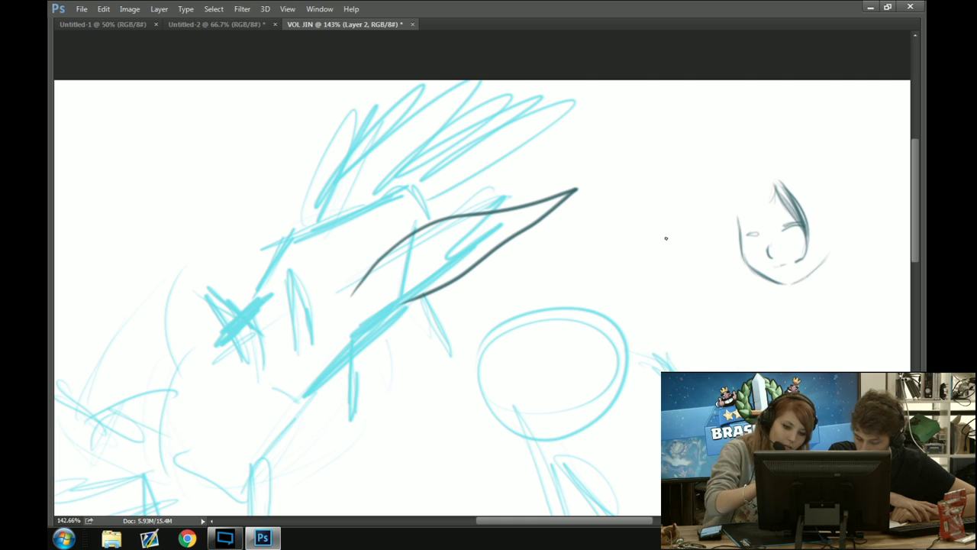
Doodle a lock of hair beside the small face, with two outer edges, fine vertical strands and jagged bands across it
{"action": "left_click_drag", "start_coordinate": [641, 190], "coordinate": [650, 311]}
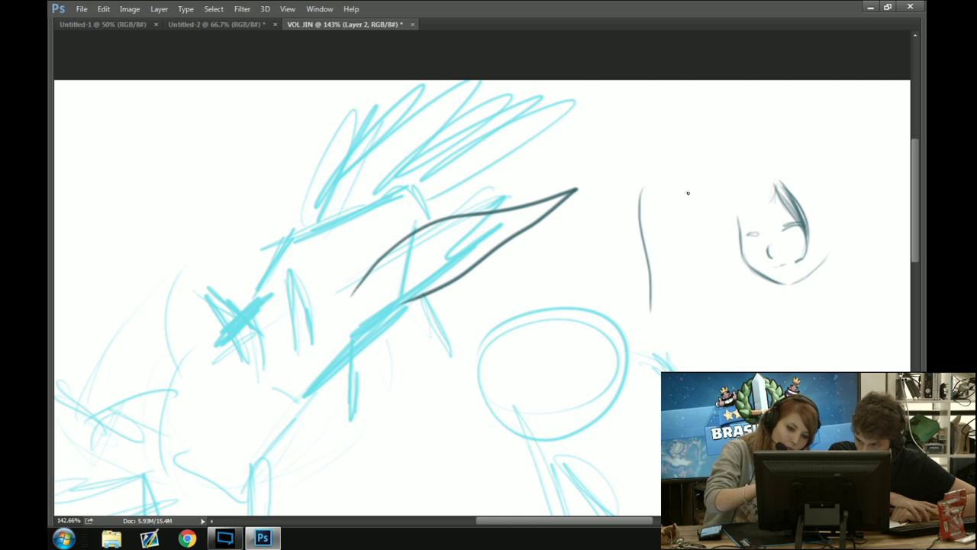
{"action": "left_click_drag", "start_coordinate": [687, 194], "coordinate": [698, 308]}
{"action": "mouse_move", "coordinate": [645, 193]}
{"action": "left_mouse_down"}
{"action": "mouse_move", "coordinate": [656, 275]}
{"action": "mouse_move", "coordinate": [645, 192]}
{"action": "mouse_move", "coordinate": [662, 289]}
{"action": "mouse_move", "coordinate": [652, 185]}
{"action": "mouse_move", "coordinate": [658, 263]}
{"action": "left_mouse_up"}
{"action": "mouse_move", "coordinate": [658, 188]}
{"action": "left_mouse_down"}
{"action": "mouse_move", "coordinate": [664, 270]}
{"action": "mouse_move", "coordinate": [668, 248]}
{"action": "left_mouse_up"}
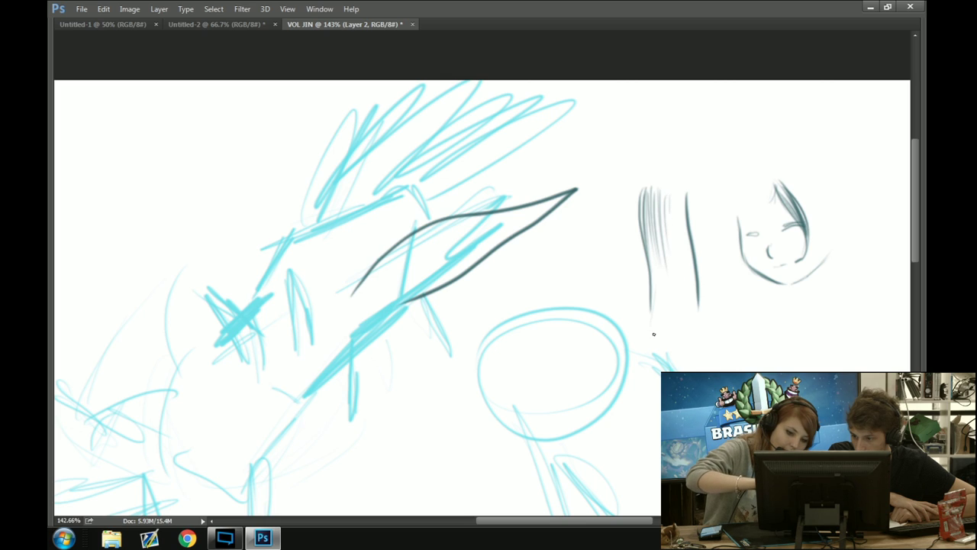
{"action": "mouse_move", "coordinate": [654, 284]}
{"action": "left_mouse_down"}
{"action": "mouse_move", "coordinate": [655, 327]}
{"action": "mouse_move", "coordinate": [663, 316]}
{"action": "left_mouse_up"}
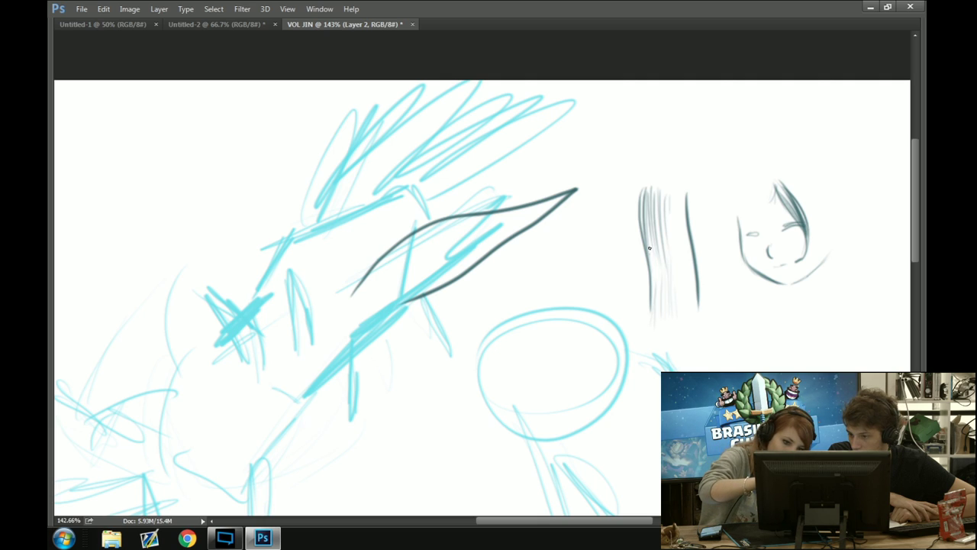
{"action": "mouse_move", "coordinate": [649, 248]}
{"action": "left_mouse_down"}
{"action": "mouse_move", "coordinate": [667, 263]}
{"action": "mouse_move", "coordinate": [677, 227]}
{"action": "mouse_move", "coordinate": [692, 255]}
{"action": "left_mouse_up"}
{"action": "mouse_move", "coordinate": [647, 289]}
{"action": "left_mouse_down"}
{"action": "mouse_move", "coordinate": [683, 248]}
{"action": "mouse_move", "coordinate": [689, 321]}
{"action": "left_mouse_up"}
{"action": "left_click_drag", "start_coordinate": [689, 274], "coordinate": [692, 312]}
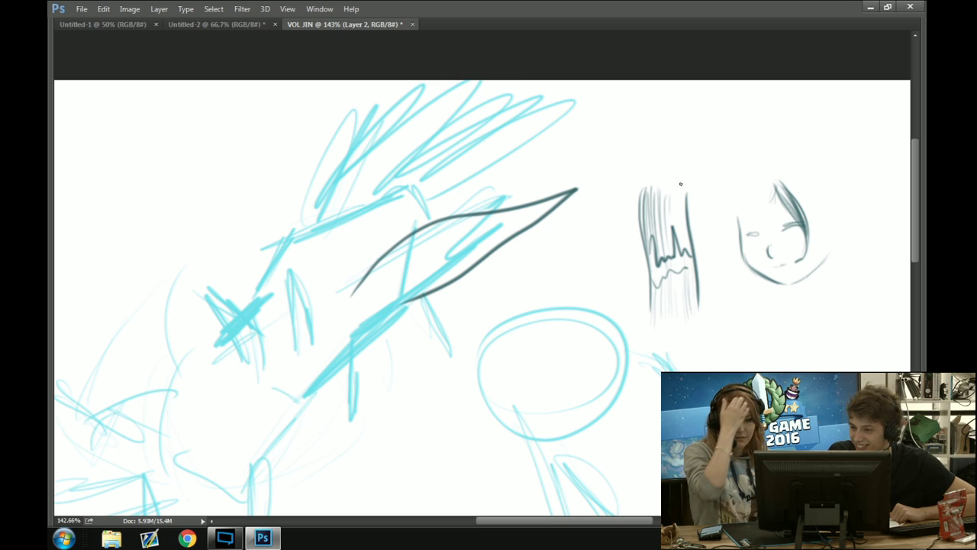
Doodle a crowned smiling oval head above the hair lock and handwrite a first name beside it with small flourishes
{"action": "mouse_move", "coordinate": [672, 149]}
{"action": "left_mouse_down"}
{"action": "mouse_move", "coordinate": [700, 122]}
{"action": "mouse_move", "coordinate": [710, 155]}
{"action": "mouse_move", "coordinate": [643, 162]}
{"action": "mouse_move", "coordinate": [706, 152]}
{"action": "left_mouse_up"}
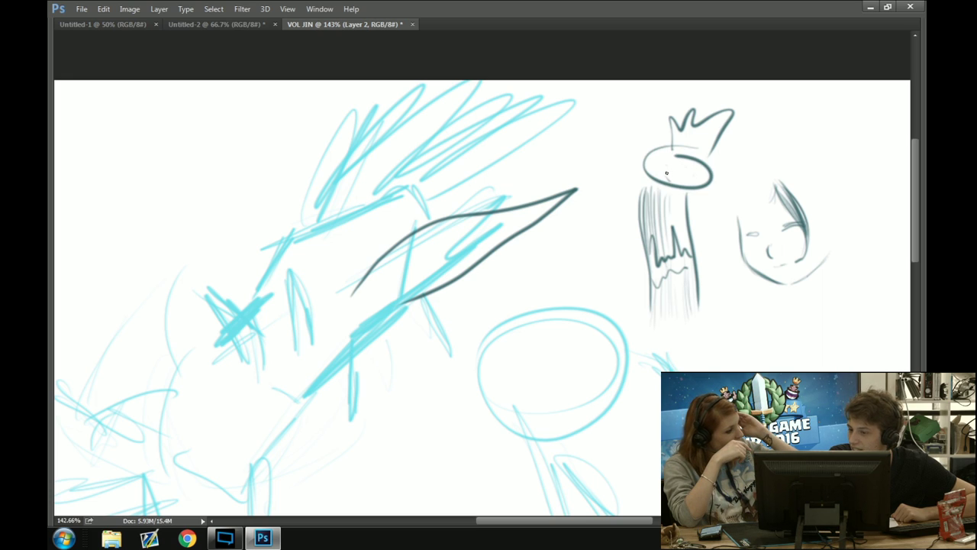
{"action": "mouse_move", "coordinate": [667, 174]}
{"action": "left_mouse_down"}
{"action": "mouse_move", "coordinate": [690, 172]}
{"action": "mouse_move", "coordinate": [671, 165]}
{"action": "mouse_move", "coordinate": [687, 162]}
{"action": "left_mouse_up"}
{"action": "left_click_drag", "start_coordinate": [747, 129], "coordinate": [753, 155]}
{"action": "mouse_move", "coordinate": [760, 156]}
{"action": "left_mouse_down"}
{"action": "mouse_move", "coordinate": [753, 120]}
{"action": "mouse_move", "coordinate": [759, 153]}
{"action": "mouse_move", "coordinate": [772, 125]}
{"action": "mouse_move", "coordinate": [763, 141]}
{"action": "mouse_move", "coordinate": [821, 147]}
{"action": "mouse_move", "coordinate": [840, 138]}
{"action": "mouse_move", "coordinate": [875, 157]}
{"action": "left_mouse_up"}
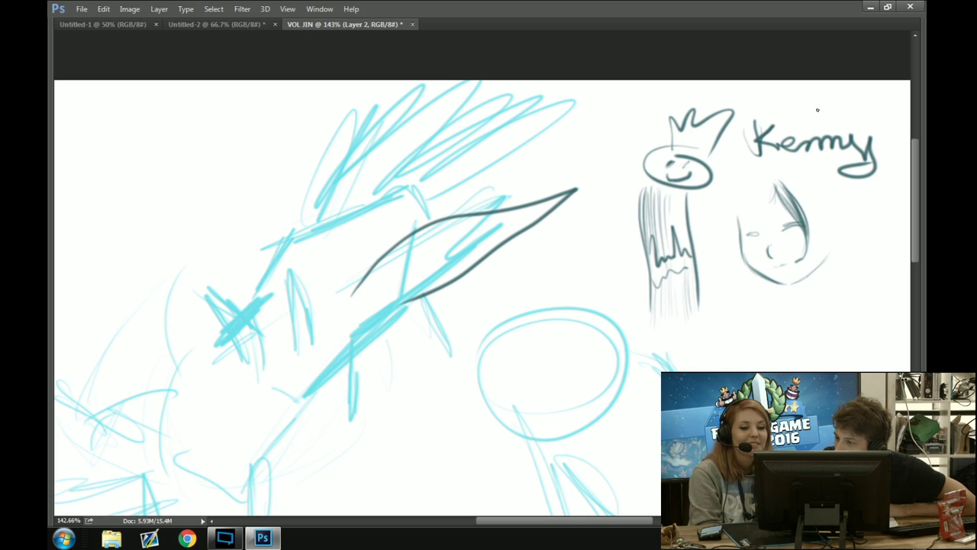
{"action": "mouse_move", "coordinate": [815, 124]}
{"action": "left_mouse_down"}
{"action": "mouse_move", "coordinate": [847, 120]}
{"action": "mouse_move", "coordinate": [829, 126]}
{"action": "mouse_move", "coordinate": [827, 86]}
{"action": "left_mouse_up"}
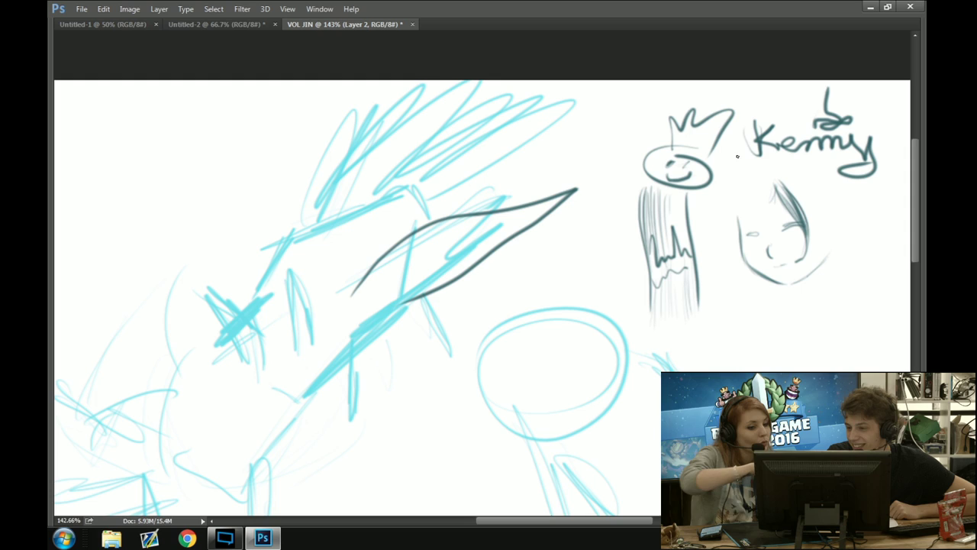
{"action": "mouse_move", "coordinate": [762, 158]}
{"action": "left_mouse_down"}
{"action": "mouse_move", "coordinate": [762, 170]}
{"action": "mouse_move", "coordinate": [721, 166]}
{"action": "mouse_move", "coordinate": [726, 184]}
{"action": "left_mouse_up"}
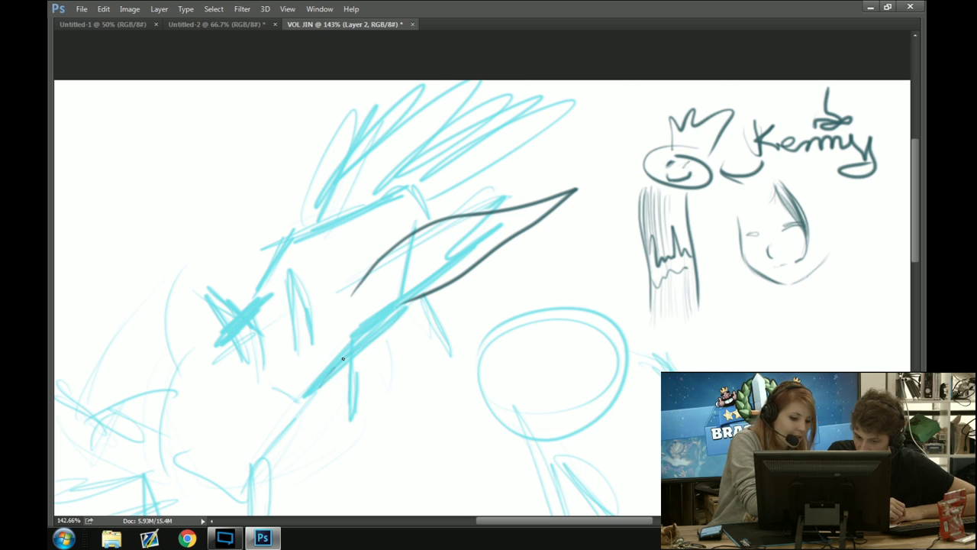
Draw a thin curved line from the lower base of the ear along the jaw, redoing the first stroke
{"action": "left_click_drag", "start_coordinate": [397, 309], "coordinate": [359, 343]}
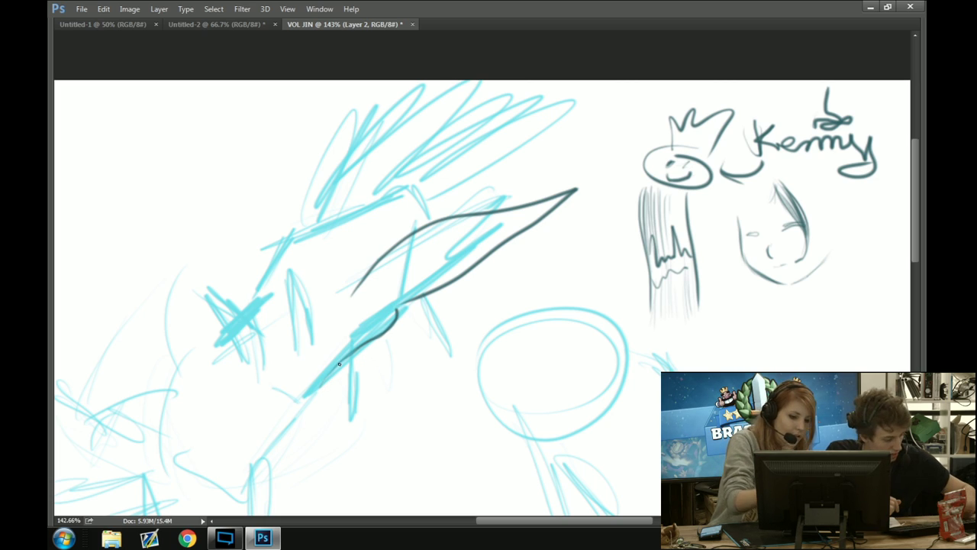
{"action": "key", "text": "ctrl+z"}
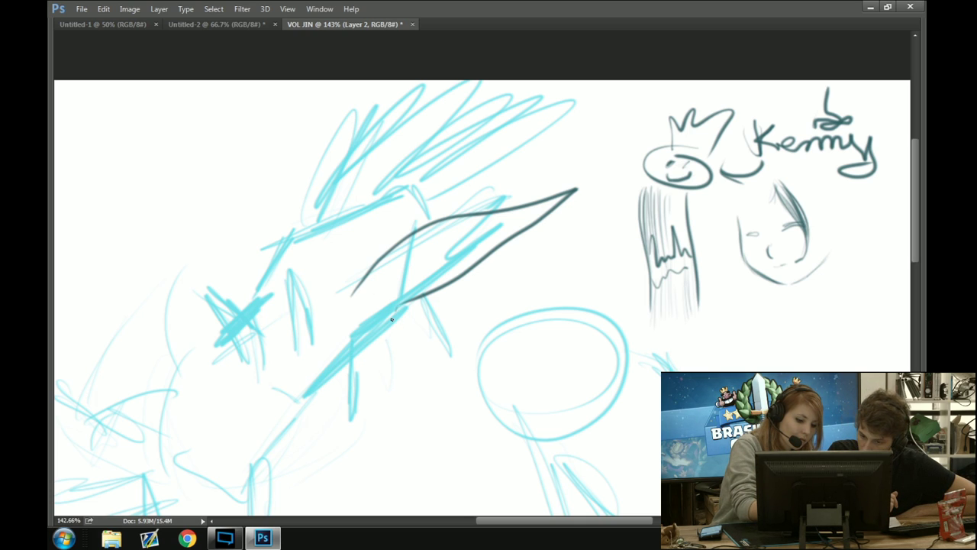
{"action": "mouse_move", "coordinate": [398, 307]}
{"action": "left_mouse_down"}
{"action": "mouse_move", "coordinate": [389, 335]}
{"action": "mouse_move", "coordinate": [329, 372]}
{"action": "left_mouse_up"}
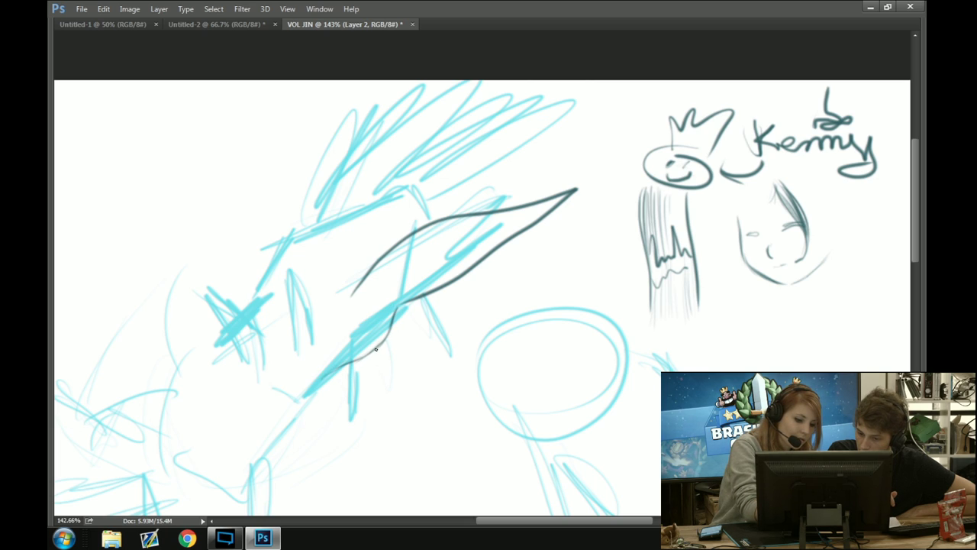
{"action": "left_click_drag", "start_coordinate": [376, 349], "coordinate": [305, 397]}
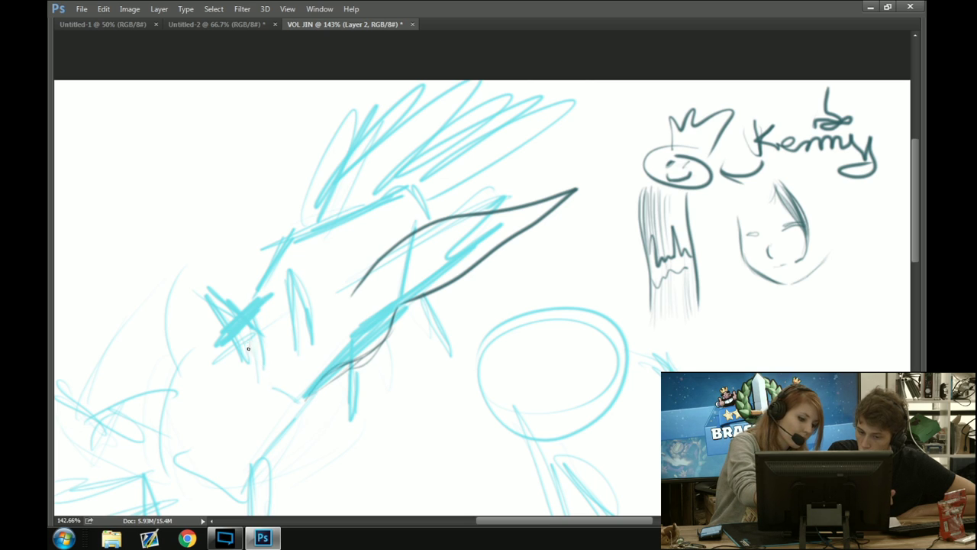
Add the line running down the face and a rounded corner joining it to the jaw line, undoing the extra jaw strokes
{"action": "left_click_drag", "start_coordinate": [248, 348], "coordinate": [276, 394]}
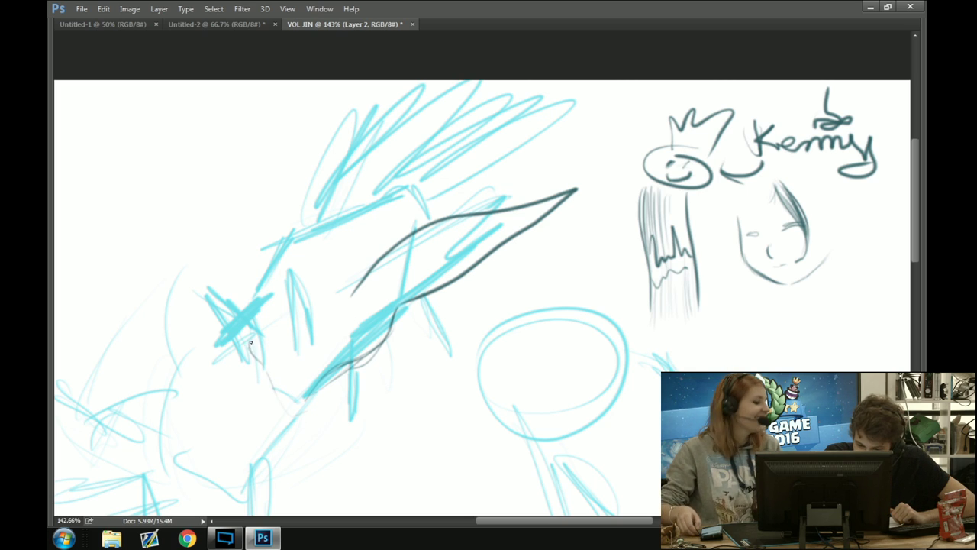
{"action": "left_click_drag", "start_coordinate": [298, 412], "coordinate": [324, 382]}
{"action": "left_click_drag", "start_coordinate": [296, 412], "coordinate": [389, 333]}
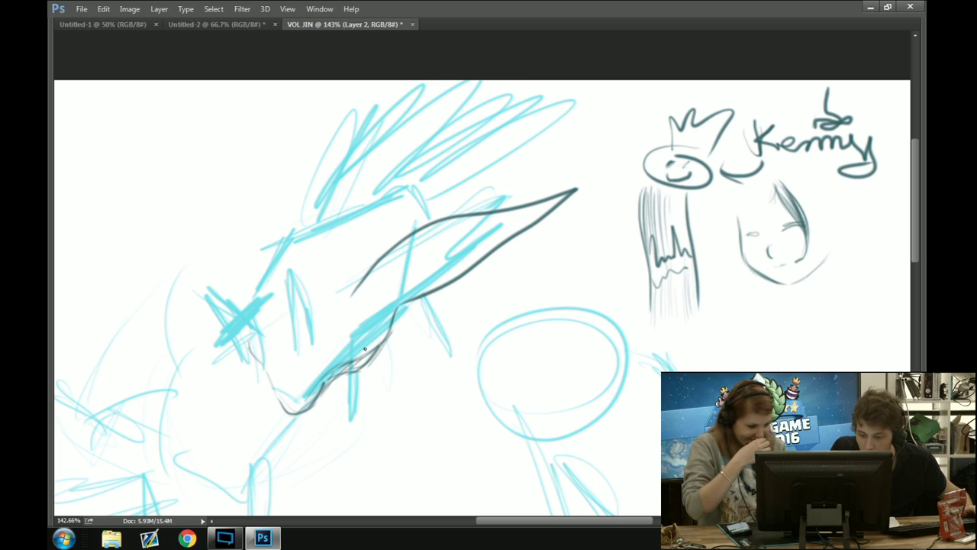
{"action": "key", "text": "ctrl+alt+z"}
{"action": "key", "text": "ctrl+alt+z"}
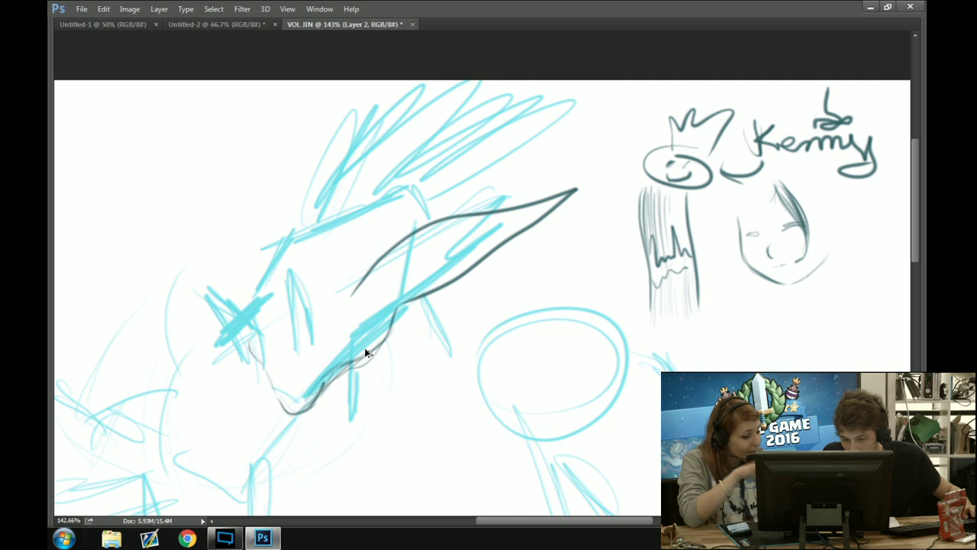
Darken the jaw line below the ear and ink the short line atop the face line with narrow upright dark strokes beside it
{"action": "mouse_move", "coordinate": [346, 370]}
{"action": "left_mouse_down"}
{"action": "mouse_move", "coordinate": [319, 398]}
{"action": "mouse_move", "coordinate": [389, 321]}
{"action": "left_mouse_up"}
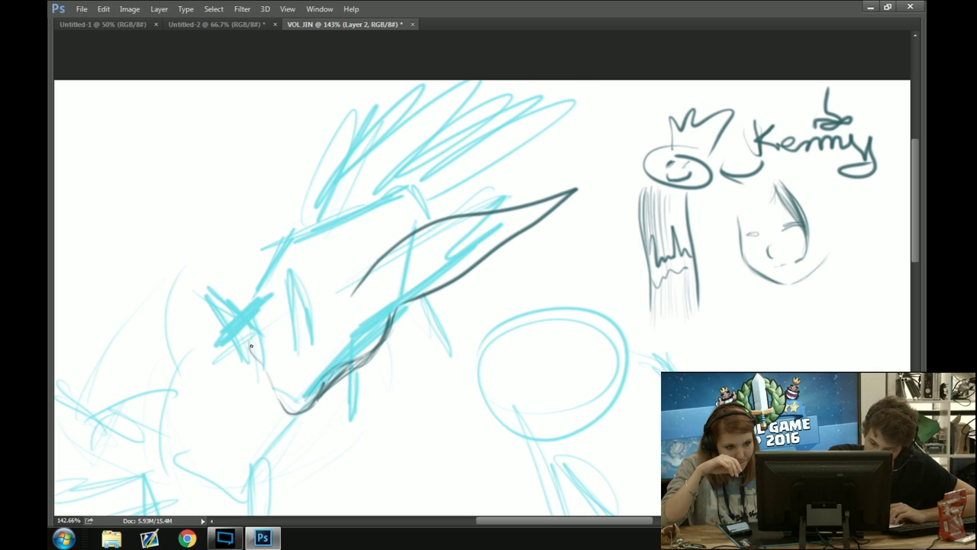
{"action": "left_click_drag", "start_coordinate": [256, 340], "coordinate": [263, 350]}
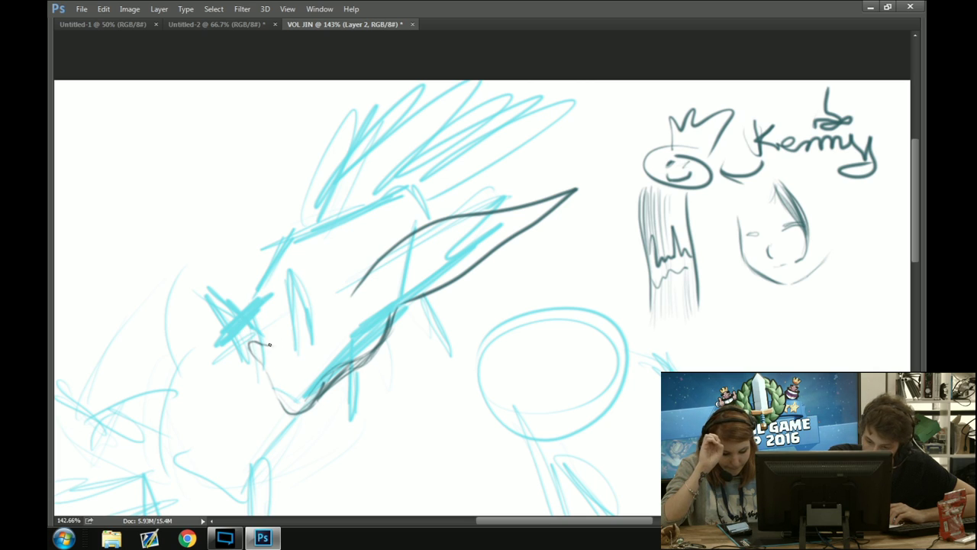
{"action": "mouse_move", "coordinate": [284, 343]}
{"action": "left_mouse_down"}
{"action": "mouse_move", "coordinate": [294, 349]}
{"action": "mouse_move", "coordinate": [273, 341]}
{"action": "mouse_move", "coordinate": [272, 294]}
{"action": "mouse_move", "coordinate": [286, 345]}
{"action": "mouse_move", "coordinate": [280, 300]}
{"action": "mouse_move", "coordinate": [293, 320]}
{"action": "mouse_move", "coordinate": [288, 310]}
{"action": "left_mouse_up"}
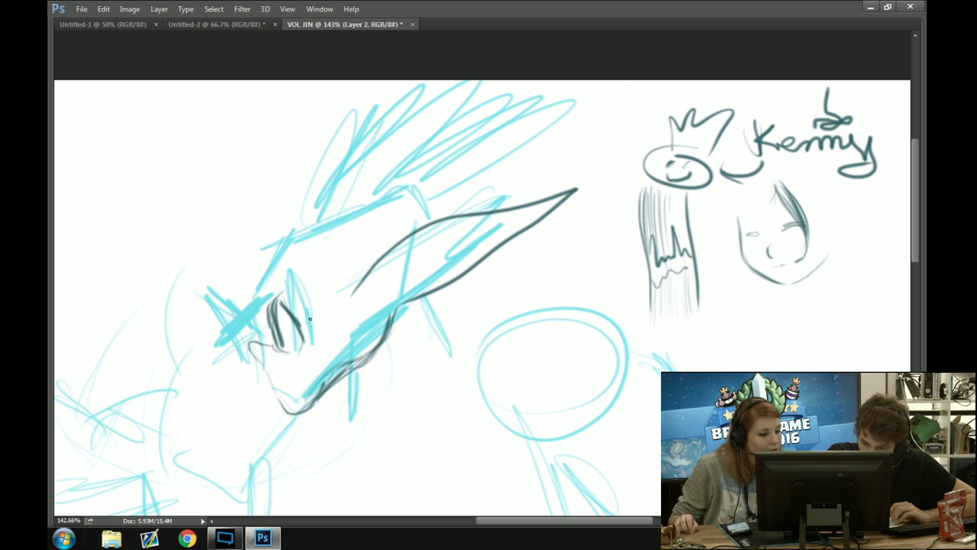
{"action": "left_click_drag", "start_coordinate": [311, 358], "coordinate": [310, 355]}
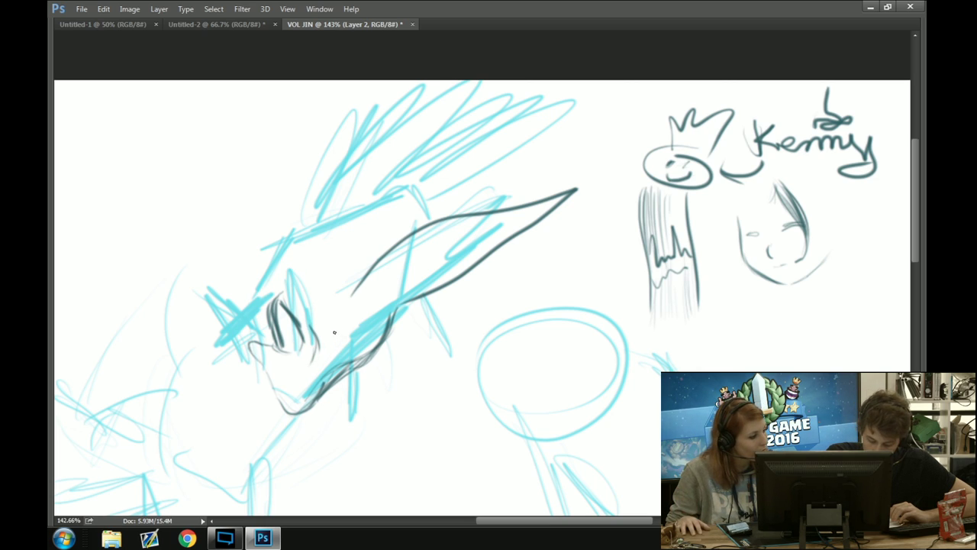
Draw light thin strokes extending the ear's upper edge down toward the cheek, undoing the first darker attempt
{"action": "left_click_drag", "start_coordinate": [334, 354], "coordinate": [365, 285]}
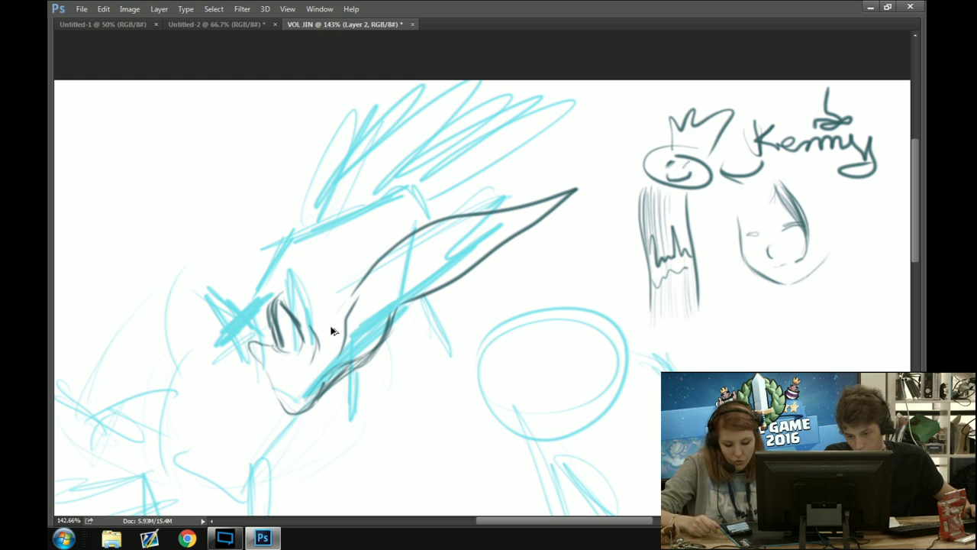
{"action": "key", "text": "ctrl+z"}
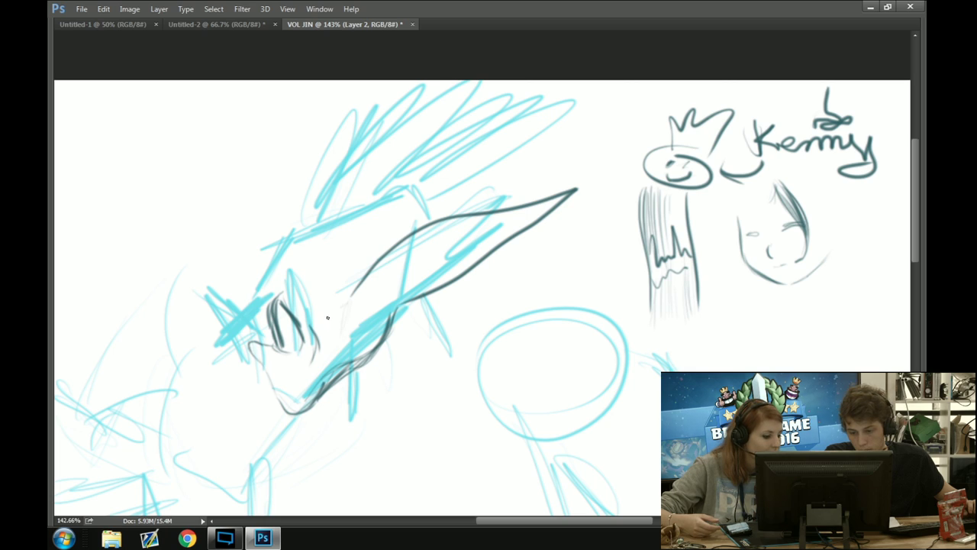
{"action": "left_click_drag", "start_coordinate": [327, 317], "coordinate": [352, 297]}
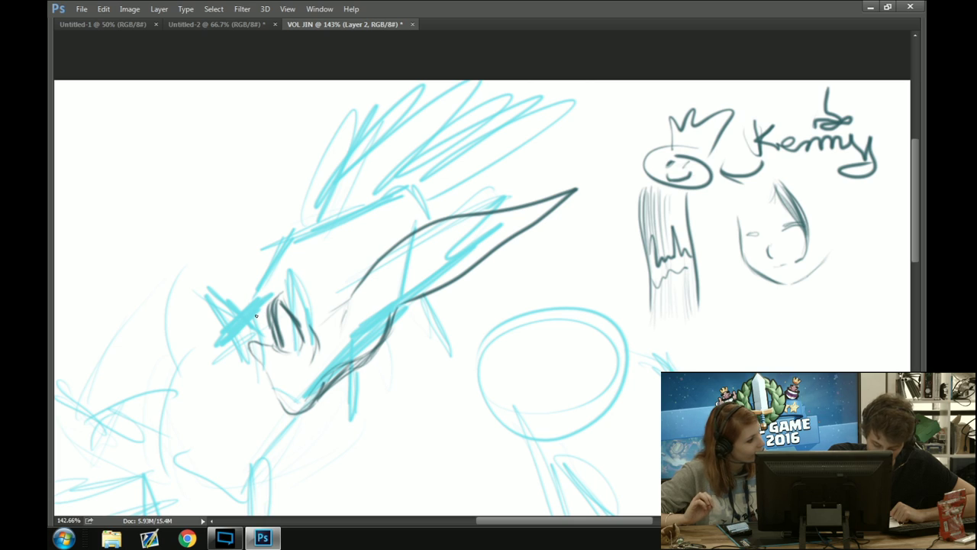
Ink a slanted oval over the crossed cyan marks at the front of the face, undoing the first jagged outline
{"action": "mouse_move", "coordinate": [250, 317]}
{"action": "left_mouse_down"}
{"action": "mouse_move", "coordinate": [260, 326]}
{"action": "mouse_move", "coordinate": [219, 359]}
{"action": "mouse_move", "coordinate": [214, 301]}
{"action": "mouse_move", "coordinate": [242, 318]}
{"action": "left_mouse_up"}
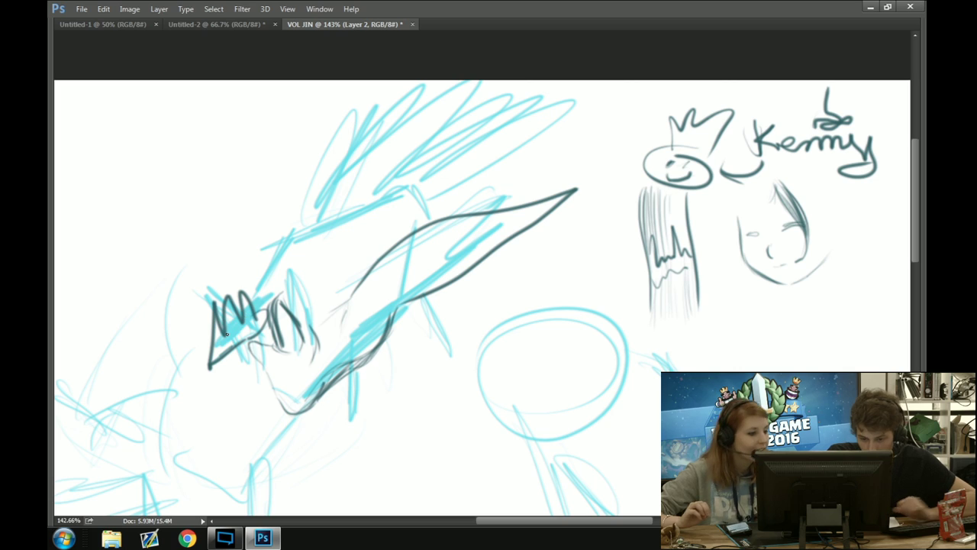
{"action": "key", "text": "ctrl+alt+z"}
{"action": "key", "text": "ctrl+alt+z"}
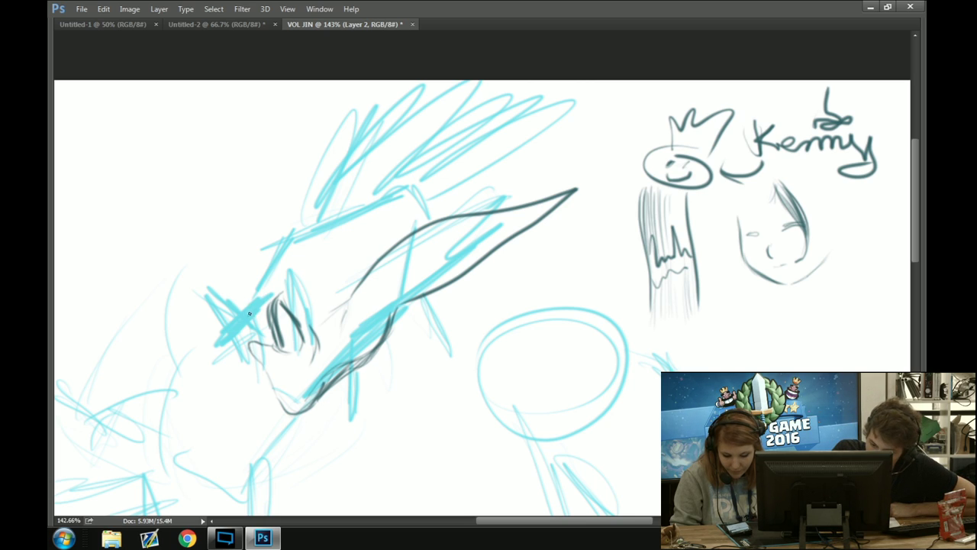
{"action": "mouse_move", "coordinate": [249, 313]}
{"action": "left_mouse_down"}
{"action": "mouse_move", "coordinate": [243, 330]}
{"action": "mouse_move", "coordinate": [216, 342]}
{"action": "mouse_move", "coordinate": [226, 309]}
{"action": "mouse_move", "coordinate": [253, 292]}
{"action": "left_mouse_up"}
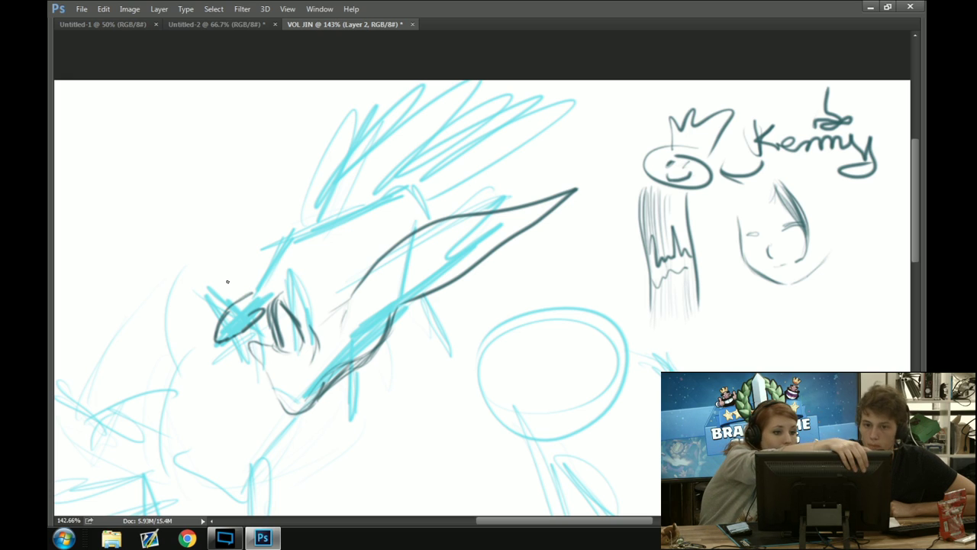
Look through the other open documents and close Untitled-2 without saving its changes
{"action": "left_click", "coordinate": [205, 25]}
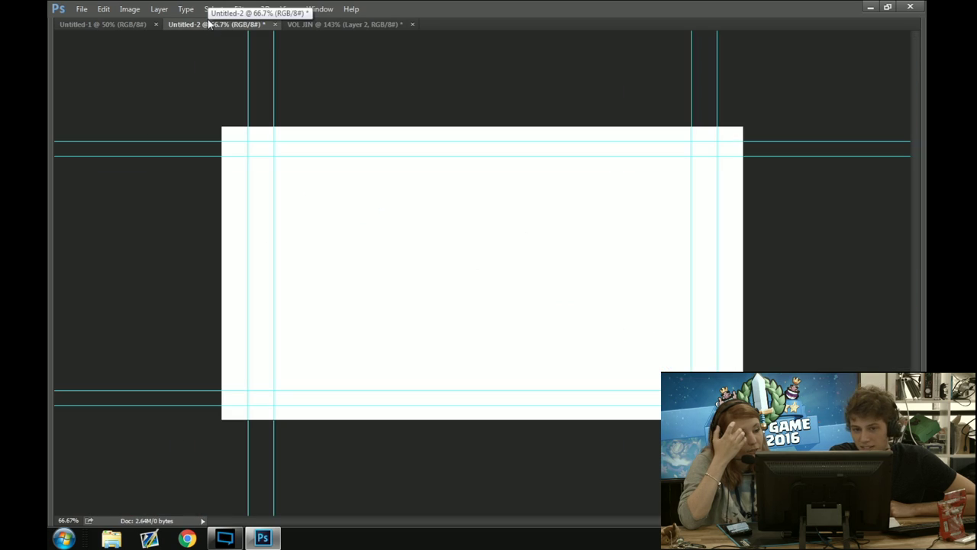
{"action": "left_click", "coordinate": [117, 24]}
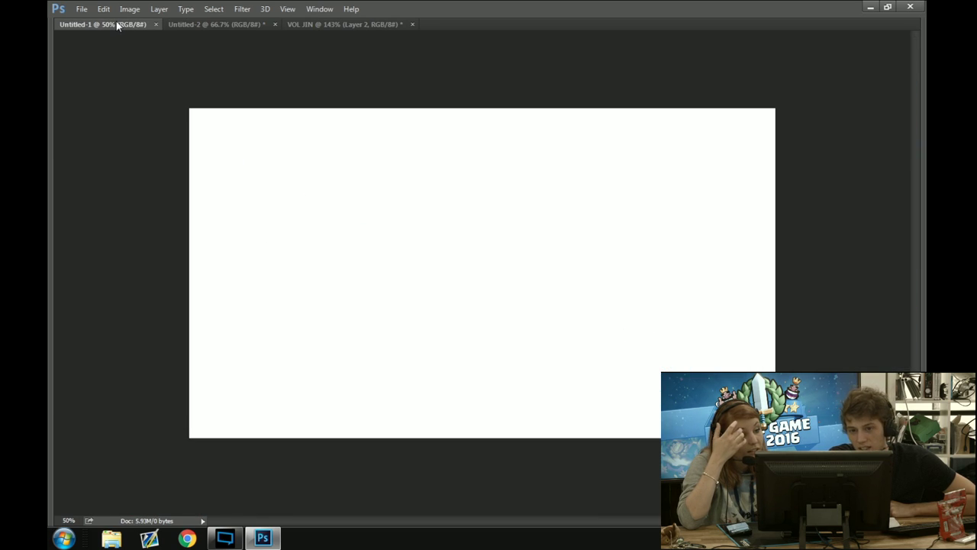
{"action": "left_click", "coordinate": [275, 24]}
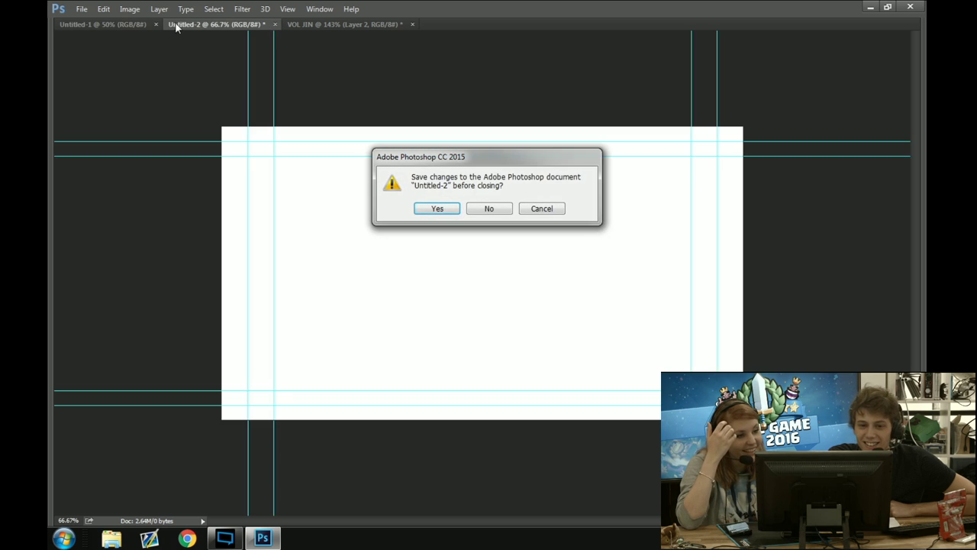
{"action": "key", "text": "n"}
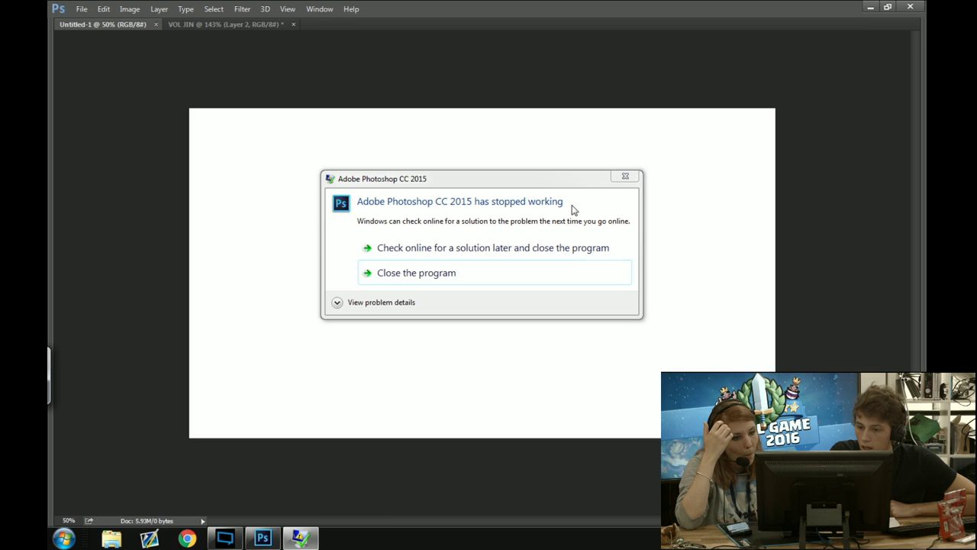
Close the crashed Photoshop, then relaunch it with a new document at the Default Photoshop Size
{"action": "left_click", "coordinate": [444, 249]}
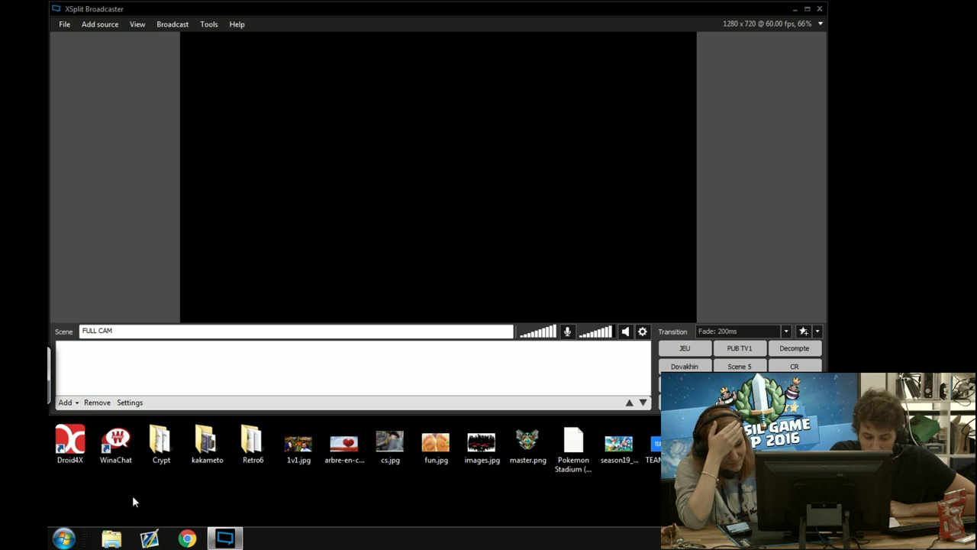
{"action": "left_click", "coordinate": [63, 539]}
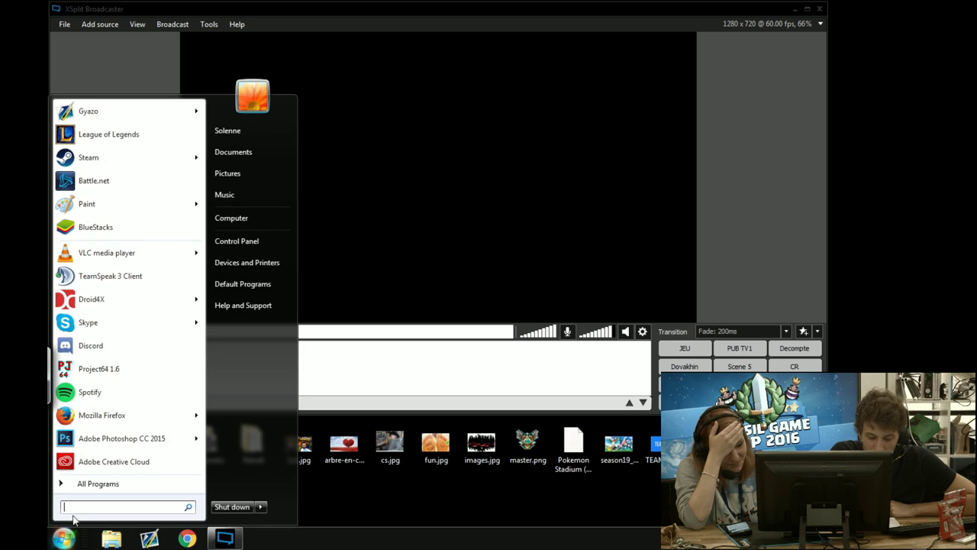
{"action": "left_click", "coordinate": [134, 438]}
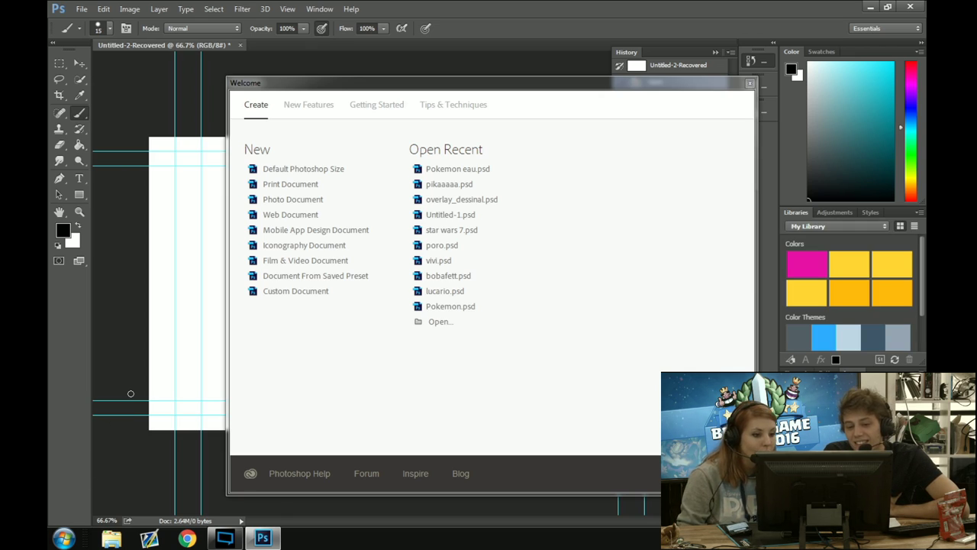
{"action": "left_click", "coordinate": [319, 168]}
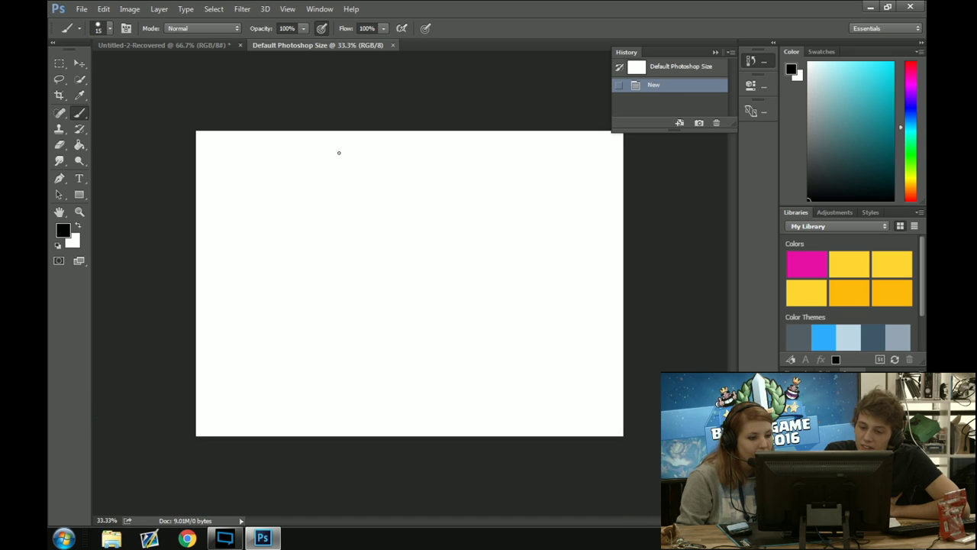
Create a new document from the Film & Video type at 1920 by 1080 pixels, undoing a stray brush dab on it
{"action": "key", "text": "ctrl+n"}
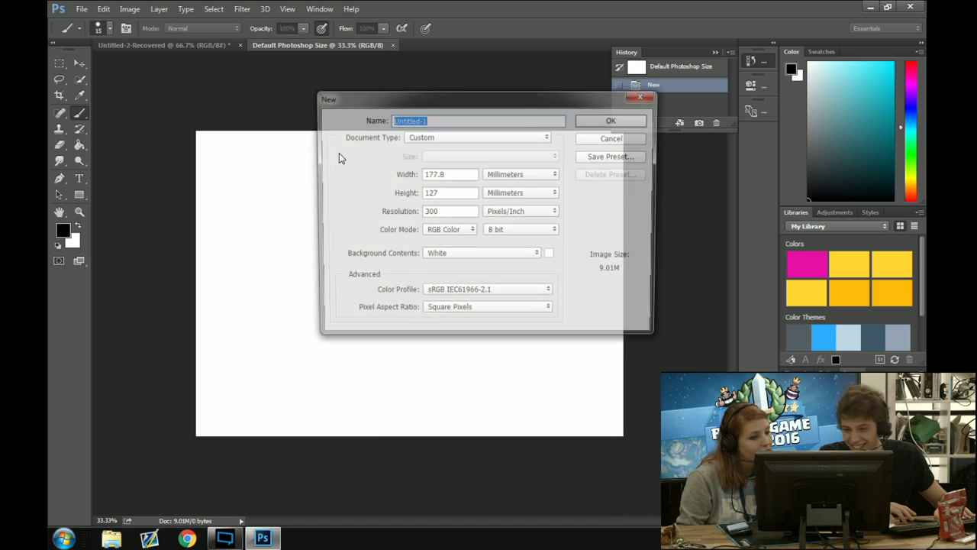
{"action": "left_click", "coordinate": [501, 137]}
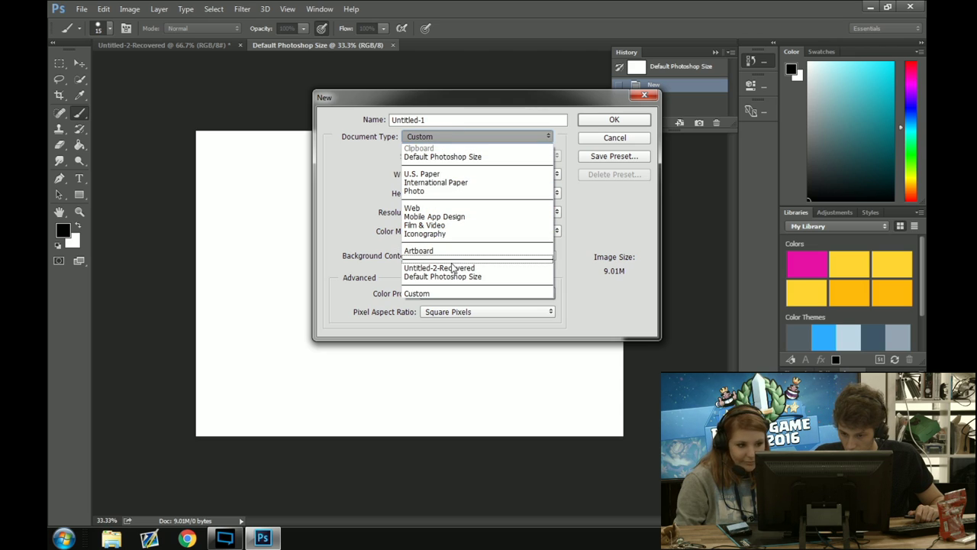
{"action": "left_click", "coordinate": [426, 225]}
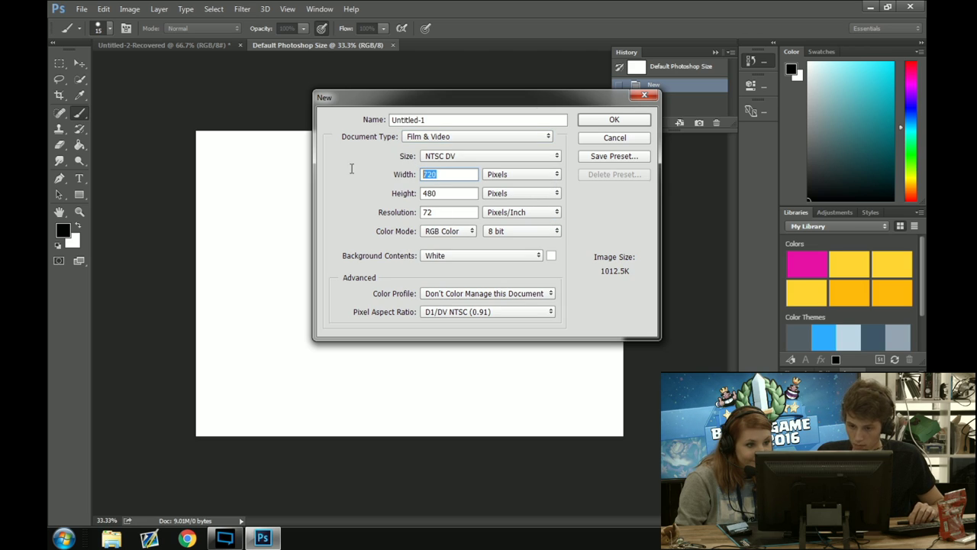
{"action": "type", "text": "1920"}
{"action": "key", "text": "Tab"}
{"action": "type", "text": "1080"}
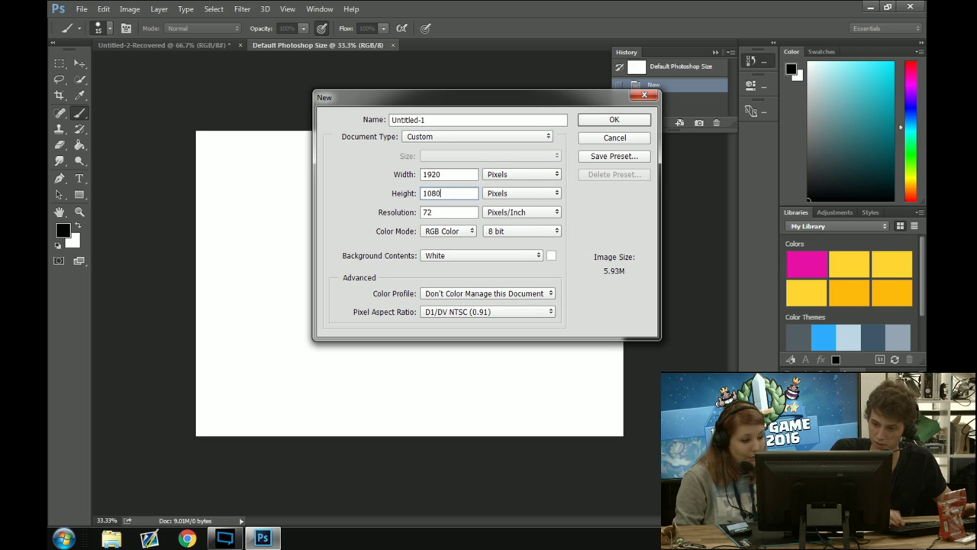
{"action": "key", "text": "Return"}
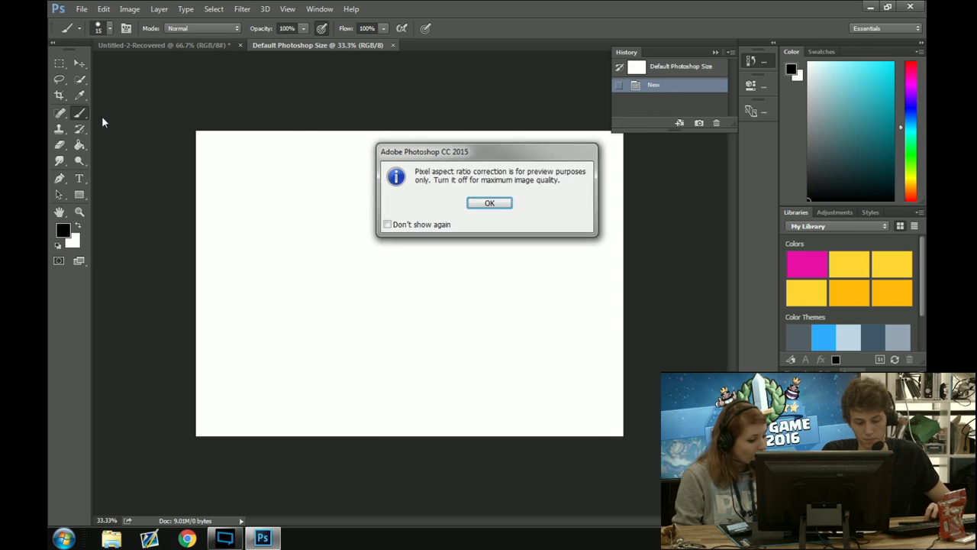
{"action": "key", "text": "Return"}
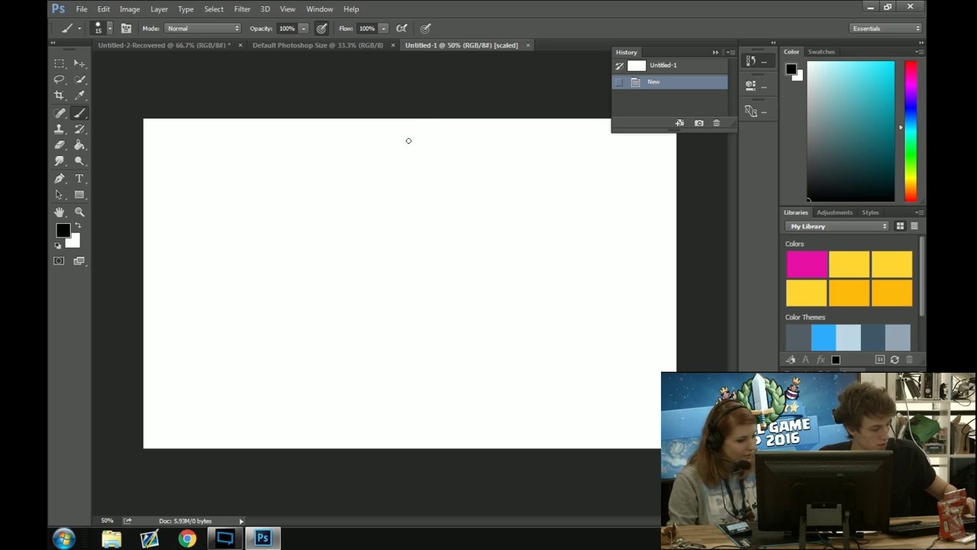
{"action": "left_click", "coordinate": [420, 166]}
{"action": "key", "text": "ctrl+z"}
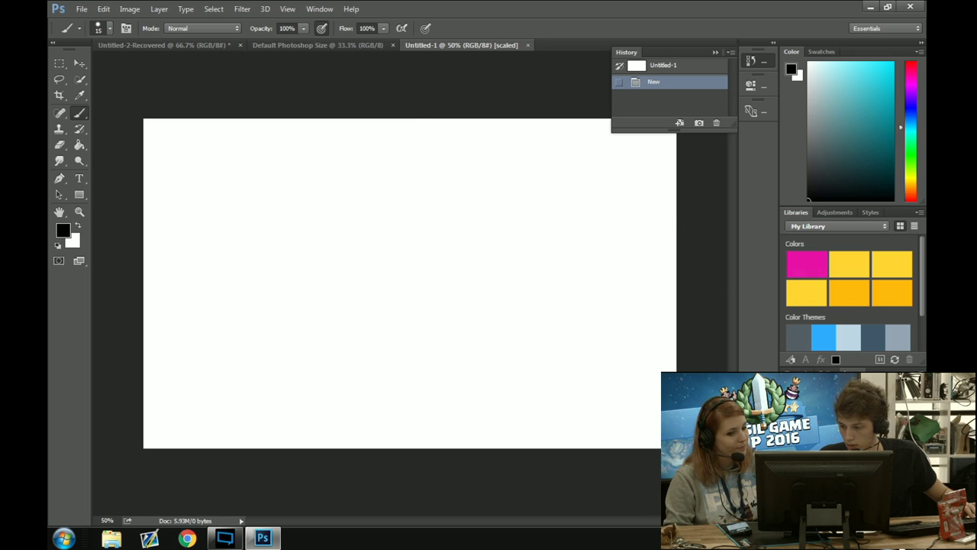
Add a new layer and save the document in the Documents library as a Photoshop file named voljin
{"action": "key", "text": "ctrl+shift+alt+n"}
{"action": "key", "text": "ctrl+s"}
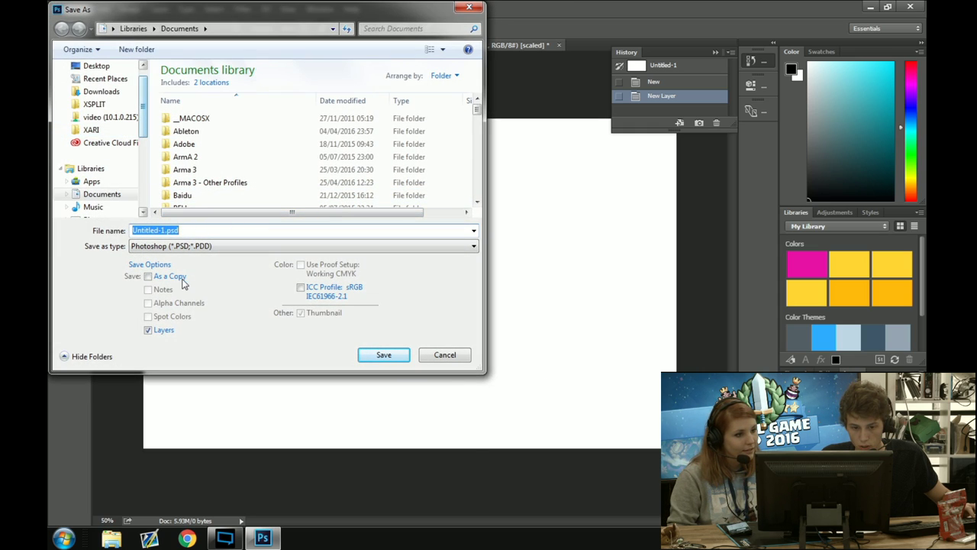
{"action": "type", "text": "voljin"}
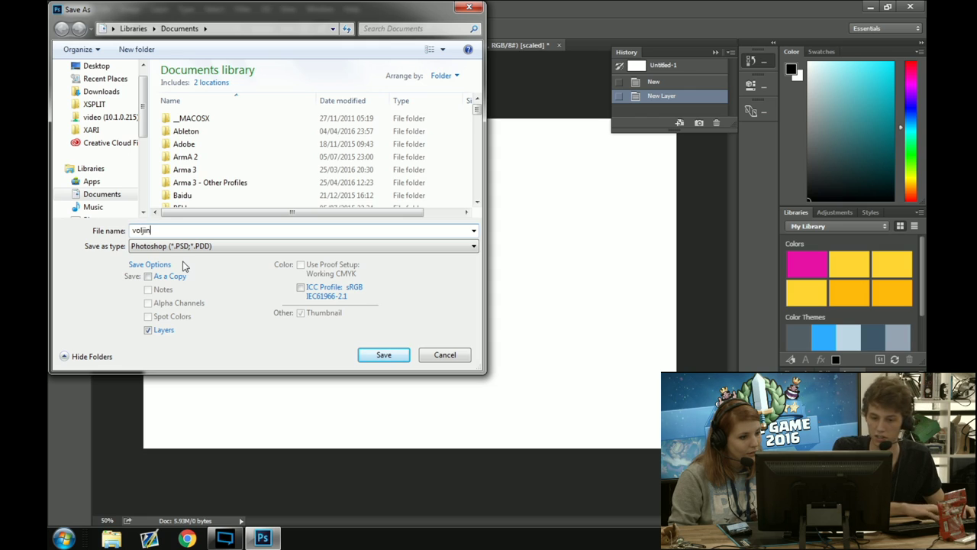
{"action": "key", "text": "Return"}
{"action": "key", "text": "Return"}
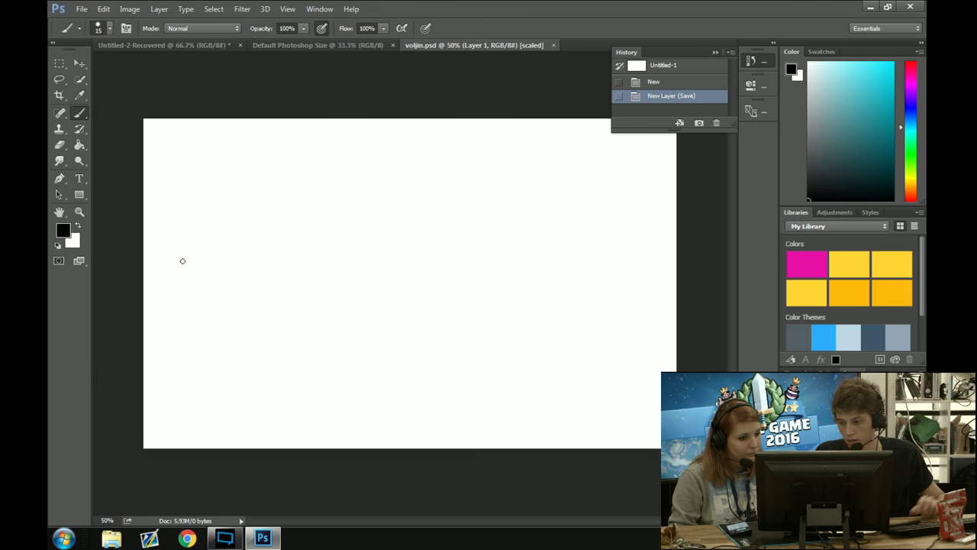
Set the foreground colour to light cyan and test it with a loose brush stroke, discarding the stroke
{"action": "left_click_drag", "start_coordinate": [845, 95], "coordinate": [852, 64]}
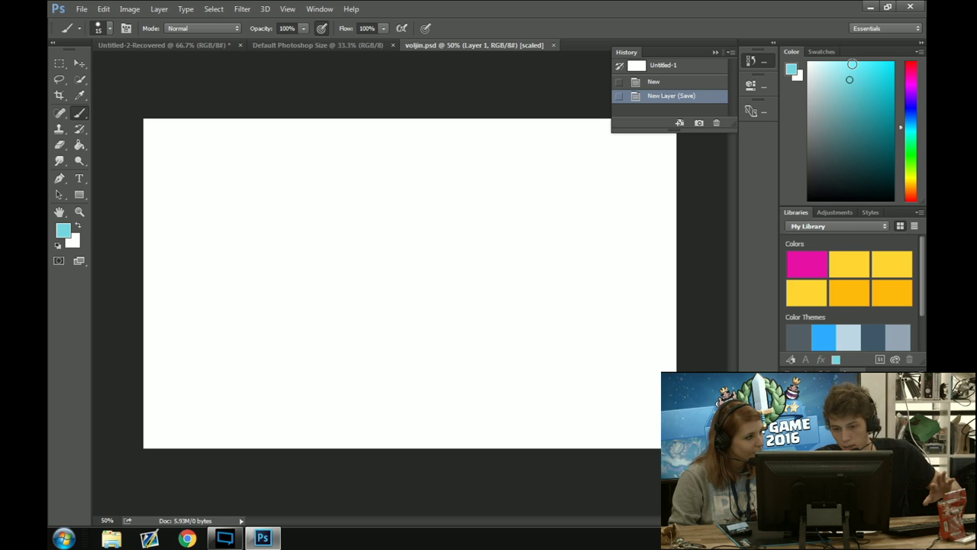
{"action": "left_click_drag", "start_coordinate": [369, 254], "coordinate": [508, 292]}
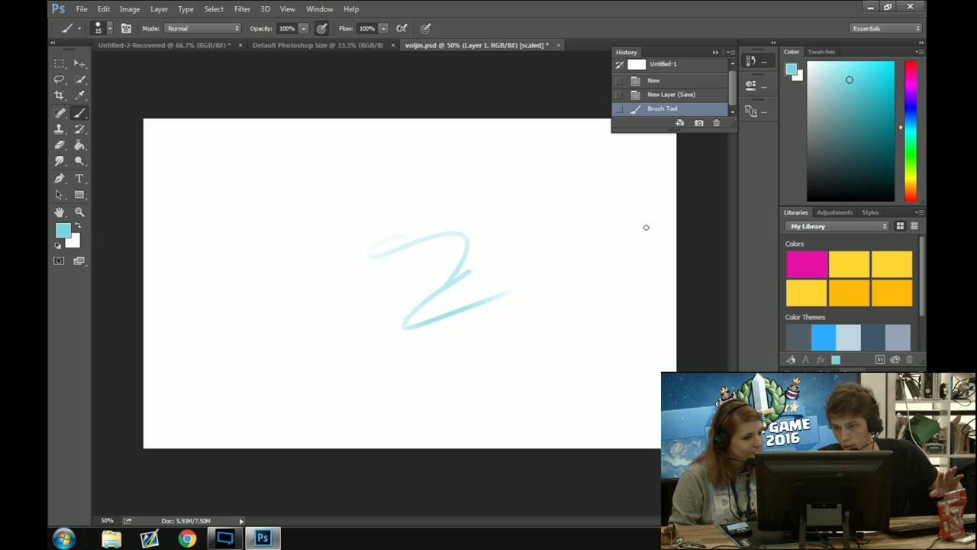
{"action": "left_click", "coordinate": [709, 96]}
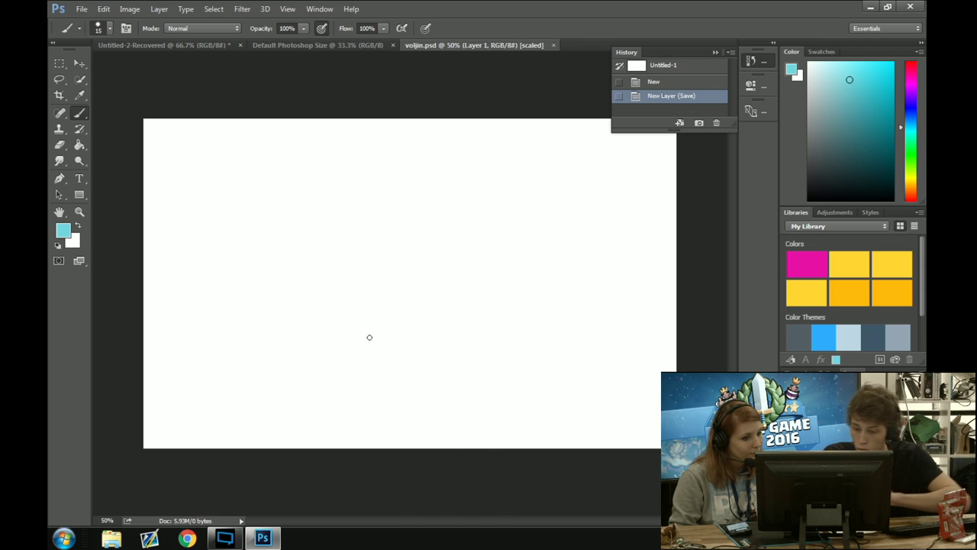
Choose the 27 px spatter brush tip and reduce its size to 9 px
{"action": "right_click", "coordinate": [377, 309]}
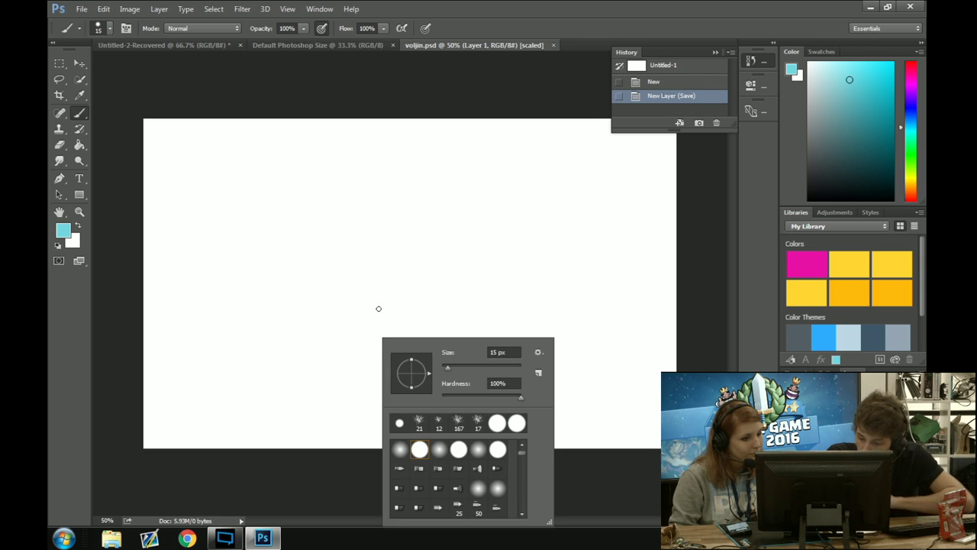
{"action": "left_click", "coordinate": [477, 467]}
{"action": "scroll", "coordinate": [518, 458], "scroll_direction": "down", "scroll_amount": 2}
{"action": "scroll", "coordinate": [519, 456], "scroll_direction": "down", "scroll_amount": 2}
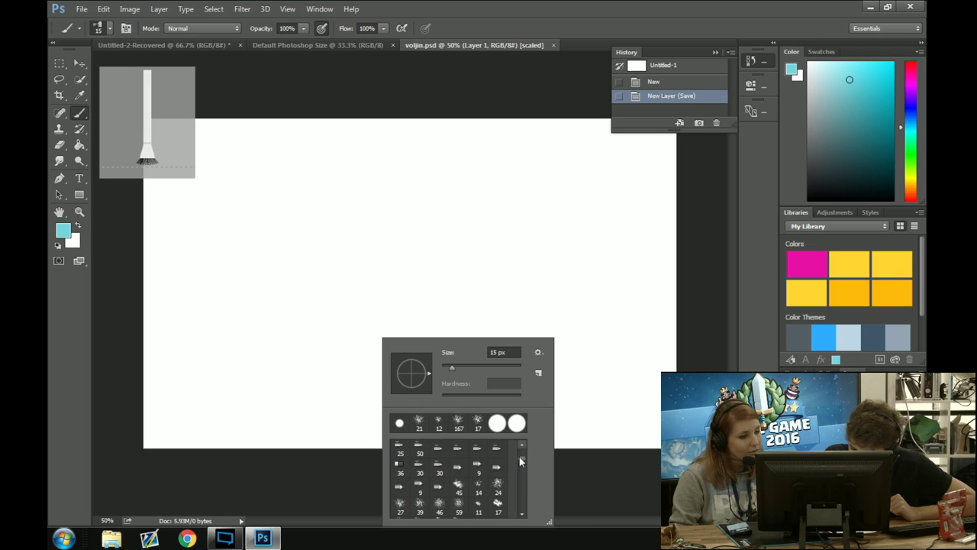
{"action": "left_click", "coordinate": [400, 506]}
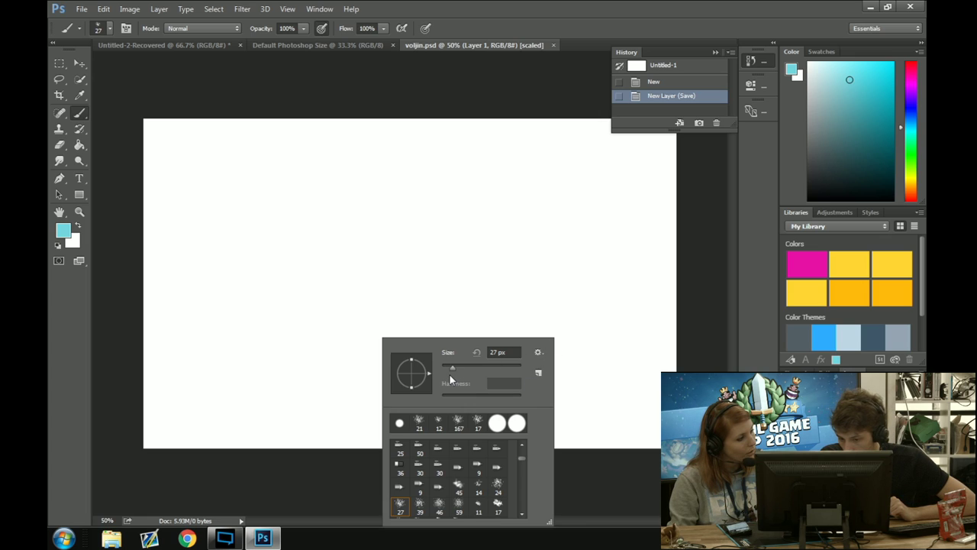
{"action": "left_click_drag", "start_coordinate": [443, 375], "coordinate": [446, 374]}
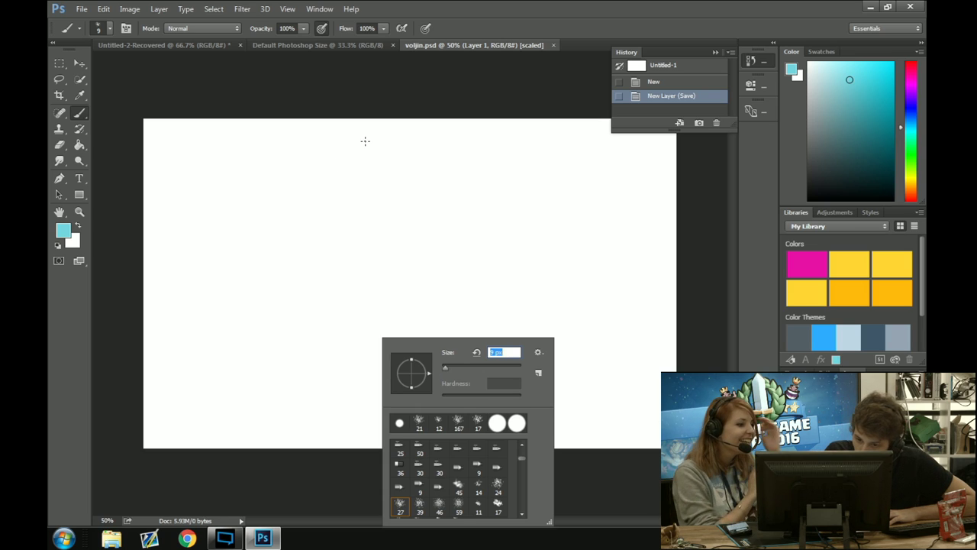
{"action": "left_click", "coordinate": [426, 205]}
{"action": "scroll", "coordinate": [417, 198], "scroll_direction": "up", "scroll_amount": 1}
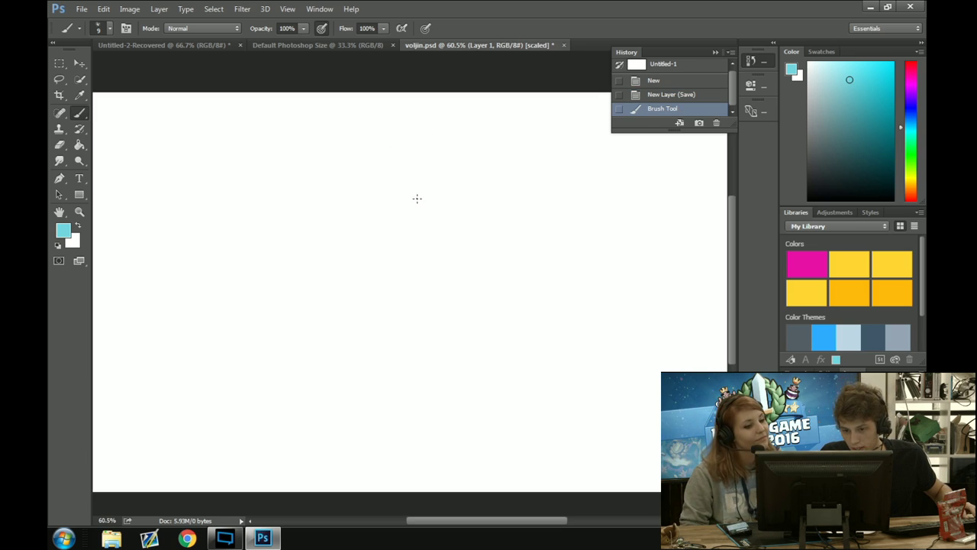
{"action": "mouse_move", "coordinate": [456, 180]}
{"action": "left_mouse_down"}
{"action": "mouse_move", "coordinate": [393, 215]}
{"action": "mouse_move", "coordinate": [371, 200]}
{"action": "mouse_move", "coordinate": [364, 174]}
{"action": "mouse_move", "coordinate": [359, 193]}
{"action": "mouse_move", "coordinate": [438, 125]}
{"action": "mouse_move", "coordinate": [464, 128]}
{"action": "mouse_move", "coordinate": [476, 143]}
{"action": "mouse_move", "coordinate": [553, 136]}
{"action": "mouse_move", "coordinate": [439, 185]}
{"action": "left_mouse_up"}
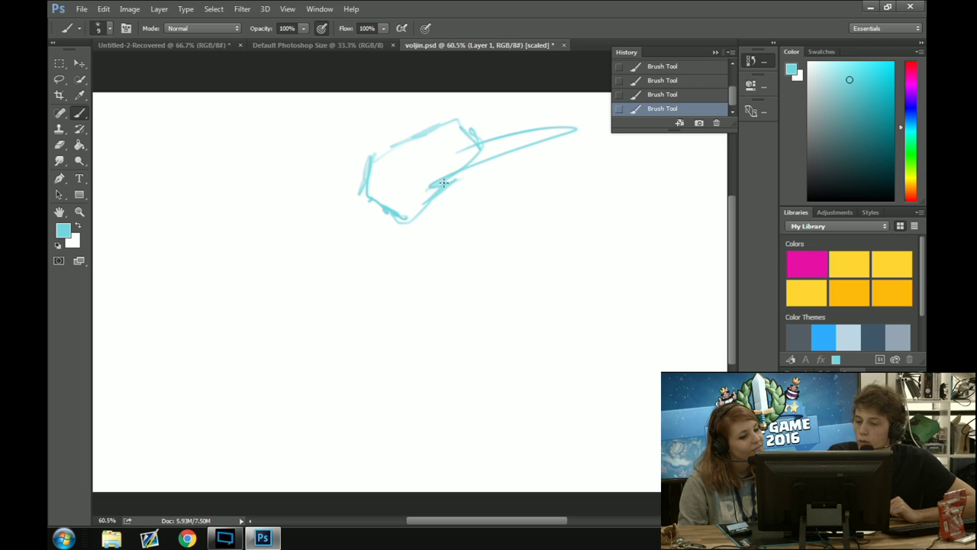
{"action": "mouse_move", "coordinate": [374, 179]}
{"action": "left_mouse_down"}
{"action": "mouse_move", "coordinate": [382, 157]}
{"action": "mouse_move", "coordinate": [398, 178]}
{"action": "mouse_move", "coordinate": [354, 153]}
{"action": "mouse_move", "coordinate": [363, 164]}
{"action": "mouse_move", "coordinate": [416, 98]}
{"action": "left_mouse_up"}
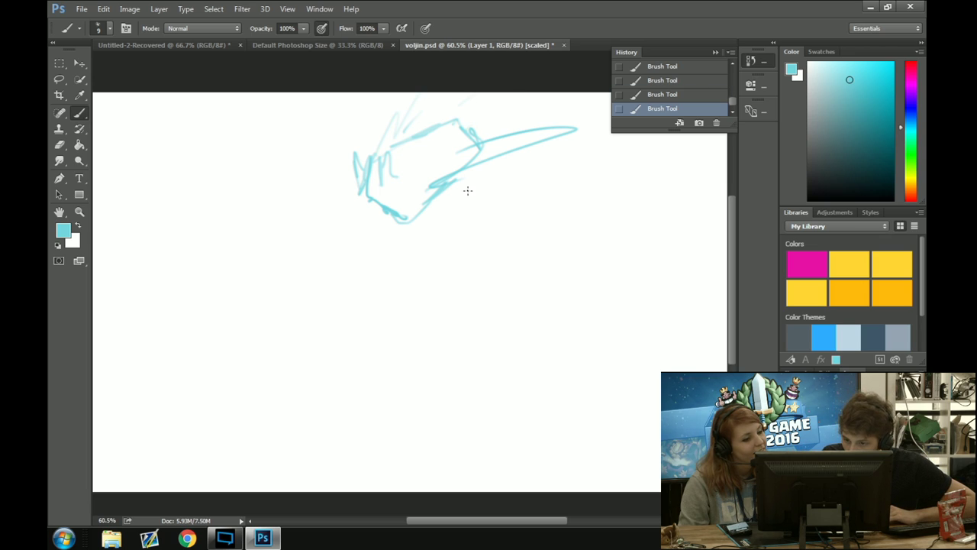
{"action": "mouse_move", "coordinate": [465, 214]}
{"action": "left_mouse_down"}
{"action": "mouse_move", "coordinate": [524, 216]}
{"action": "mouse_move", "coordinate": [573, 304]}
{"action": "left_mouse_up"}
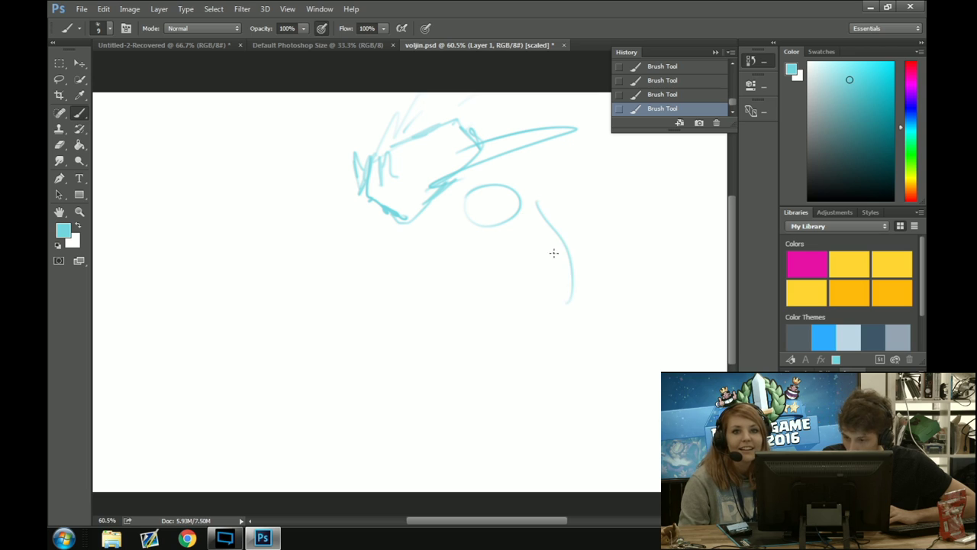
{"action": "mouse_move", "coordinate": [504, 226]}
{"action": "left_mouse_down"}
{"action": "mouse_move", "coordinate": [532, 313]}
{"action": "mouse_move", "coordinate": [588, 377]}
{"action": "mouse_move", "coordinate": [663, 175]}
{"action": "mouse_move", "coordinate": [631, 169]}
{"action": "left_mouse_up"}
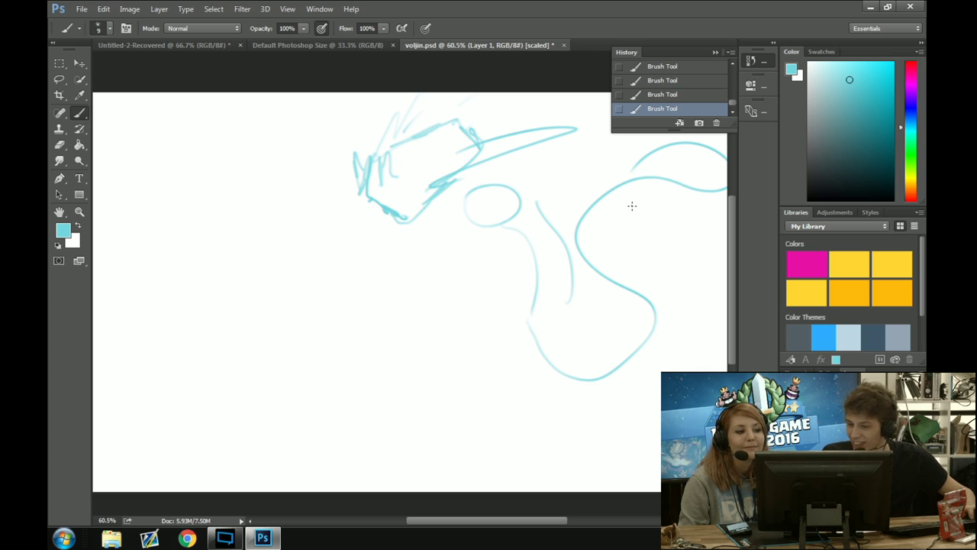
{"action": "key", "text": "ctrl+z"}
{"action": "key", "text": "ctrl+alt+z"}
{"action": "key", "text": "ctrl+alt+z"}
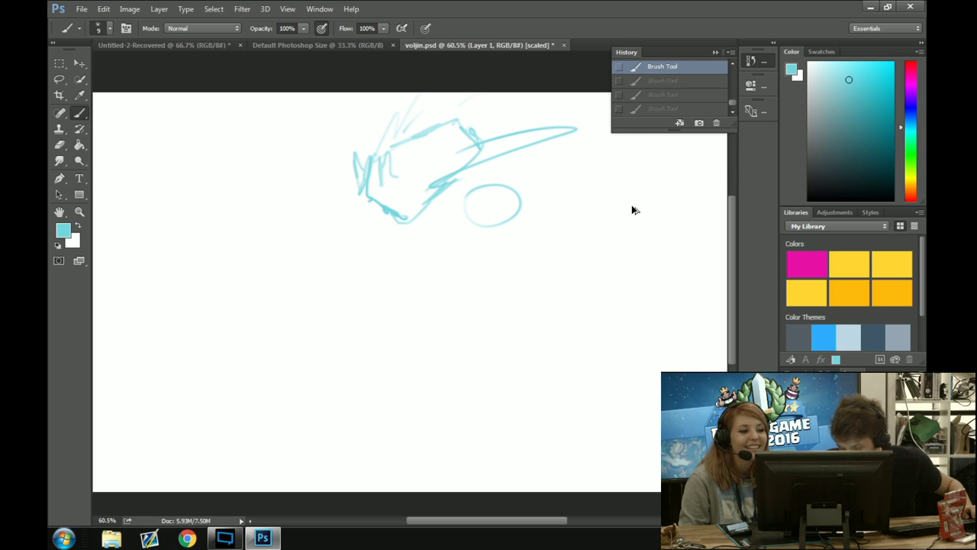
{"action": "key", "text": "ctrl+alt+z"}
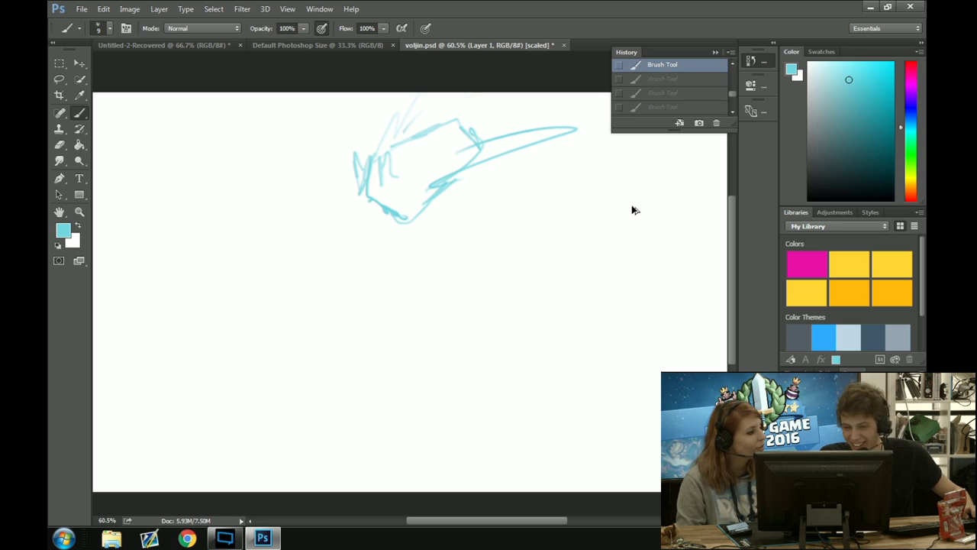
{"action": "key", "text": "ctrl+alt+z"}
{"action": "key", "text": "ctrl+alt+z"}
{"action": "key", "text": "ctrl+alt+z"}
{"action": "key", "text": "ctrl+alt+z"}
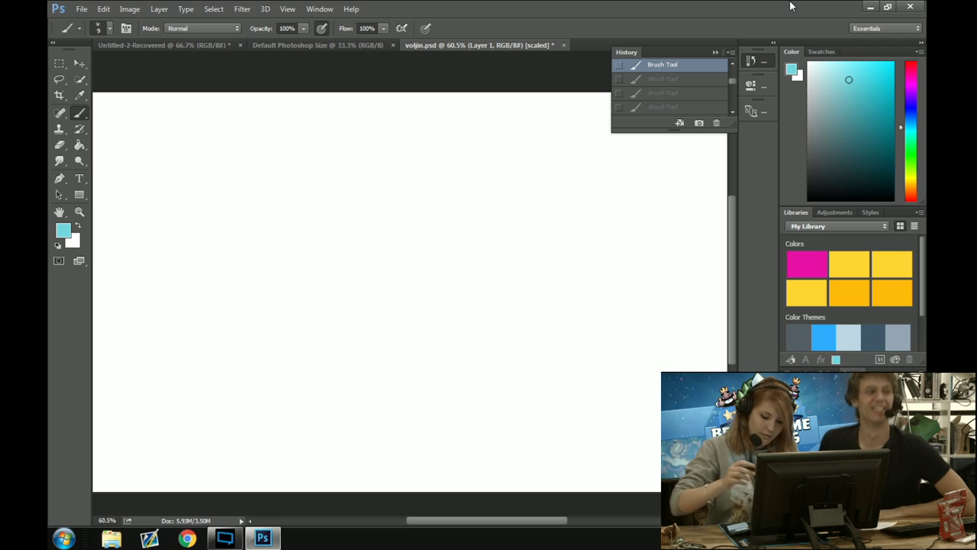
Reduce the brush size to 4 px and sketch a small snout with its nose, two tusks and mouth near the canvas centre
{"action": "left_click", "coordinate": [110, 28]}
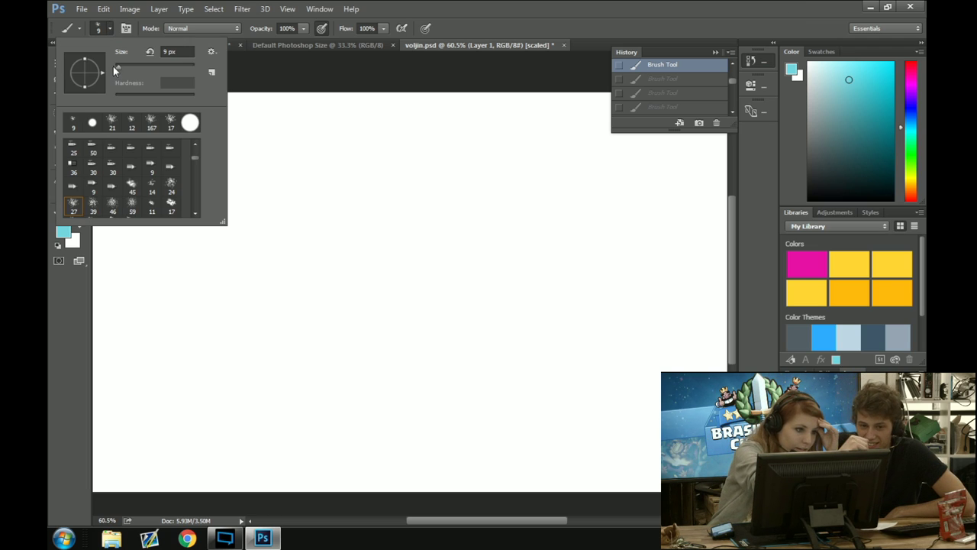
{"action": "left_click_drag", "start_coordinate": [116, 63], "coordinate": [104, 47]}
{"action": "left_click", "coordinate": [106, 30]}
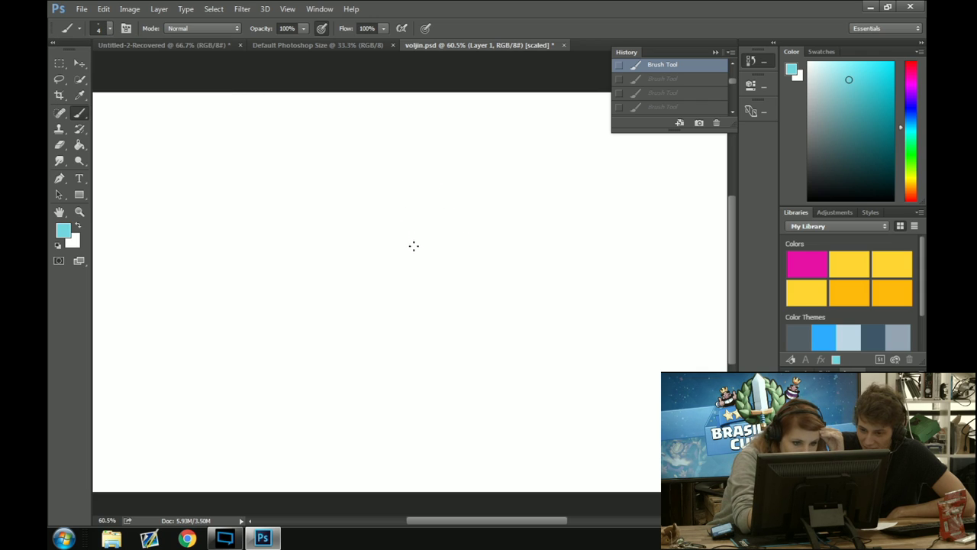
{"action": "mouse_move", "coordinate": [419, 223]}
{"action": "left_mouse_down"}
{"action": "mouse_move", "coordinate": [413, 212]}
{"action": "mouse_move", "coordinate": [429, 252]}
{"action": "mouse_move", "coordinate": [426, 238]}
{"action": "left_mouse_up"}
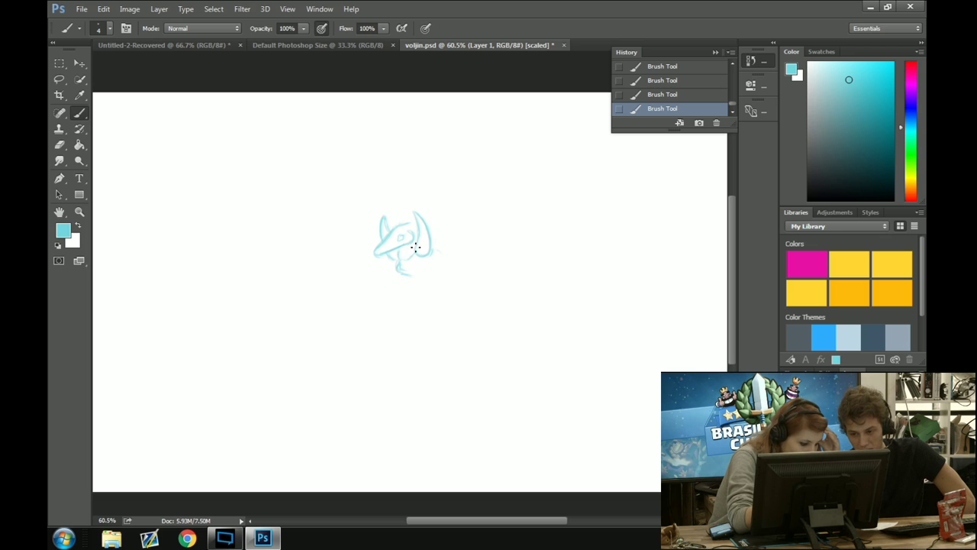
Sketch a curved jaw line below the mouth and erase all but its short start at the lower lip
{"action": "left_click_drag", "start_coordinate": [414, 275], "coordinate": [424, 303]}
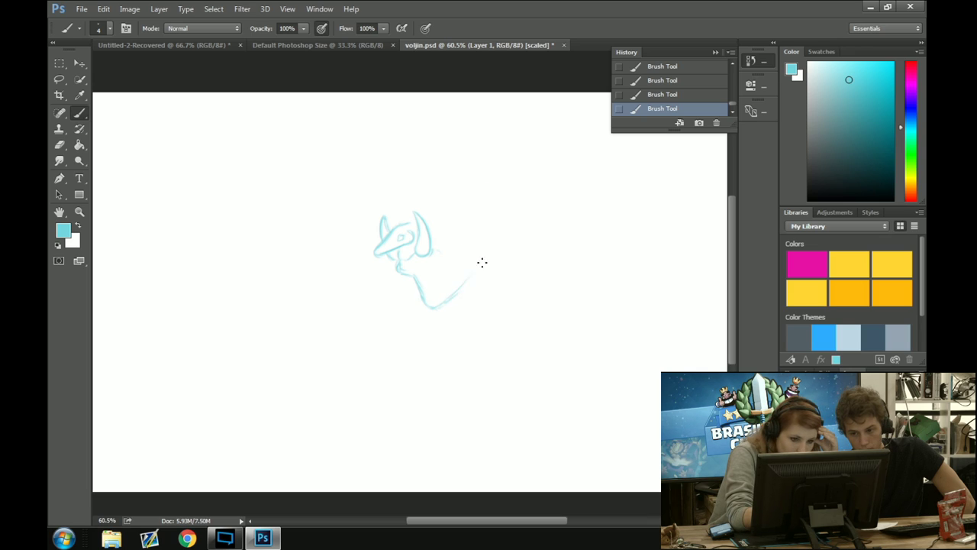
{"action": "mouse_move", "coordinate": [482, 263]}
{"action": "left_mouse_down"}
{"action": "mouse_move", "coordinate": [452, 294]}
{"action": "mouse_move", "coordinate": [487, 250]}
{"action": "left_mouse_up"}
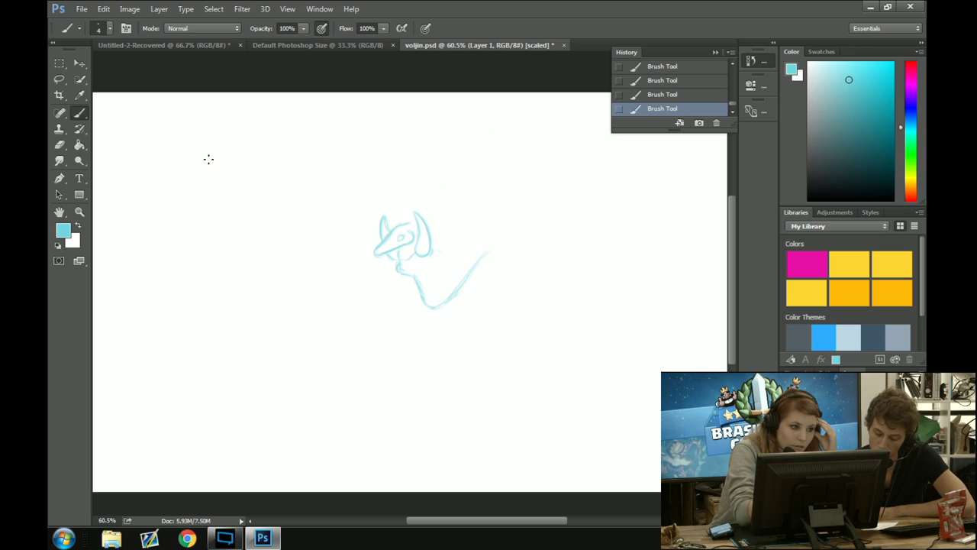
{"action": "key", "text": "e"}
{"action": "left_click_drag", "start_coordinate": [484, 242], "coordinate": [482, 258]}
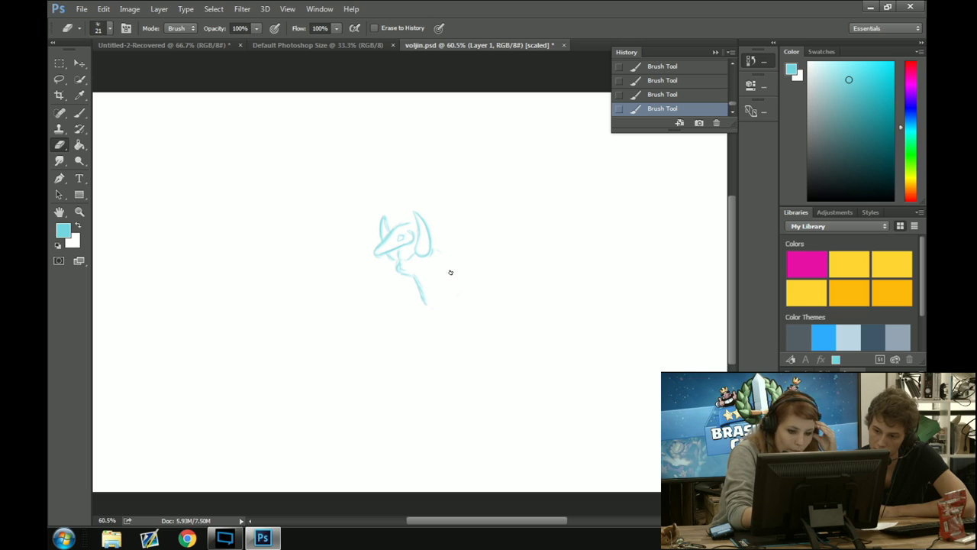
{"action": "left_click_drag", "start_coordinate": [421, 294], "coordinate": [430, 278]}
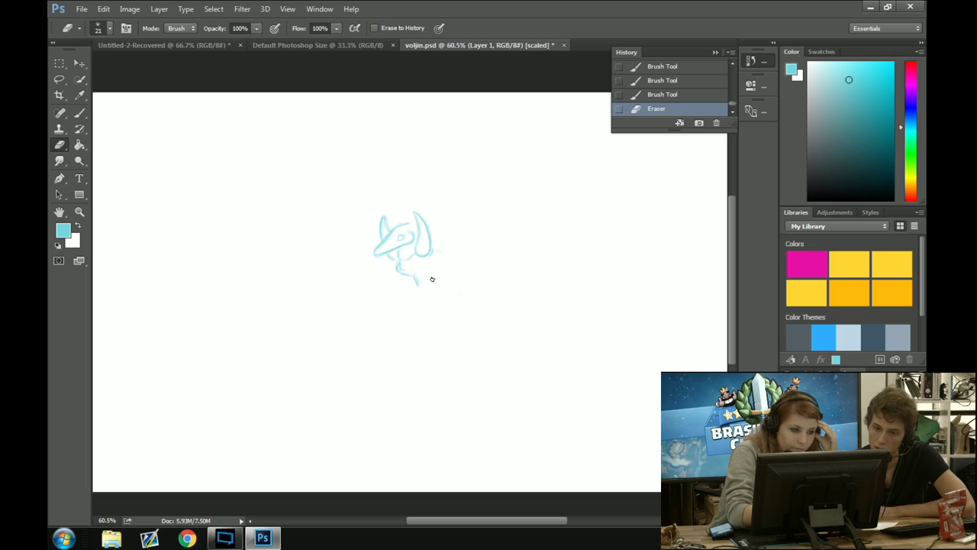
Sketch the brow line and light, upswept hair strands above the snout with the brush
{"action": "left_click", "coordinate": [81, 114]}
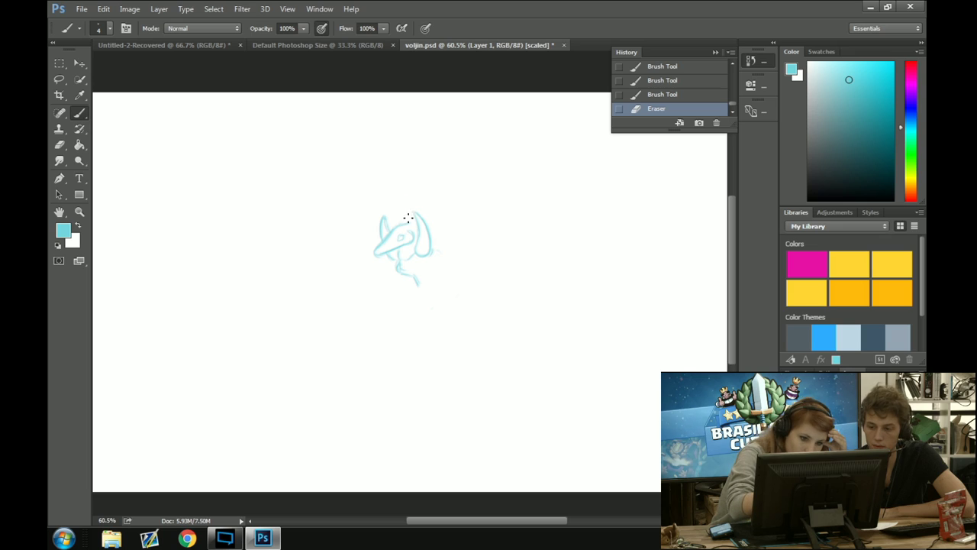
{"action": "left_click_drag", "start_coordinate": [407, 217], "coordinate": [434, 134]}
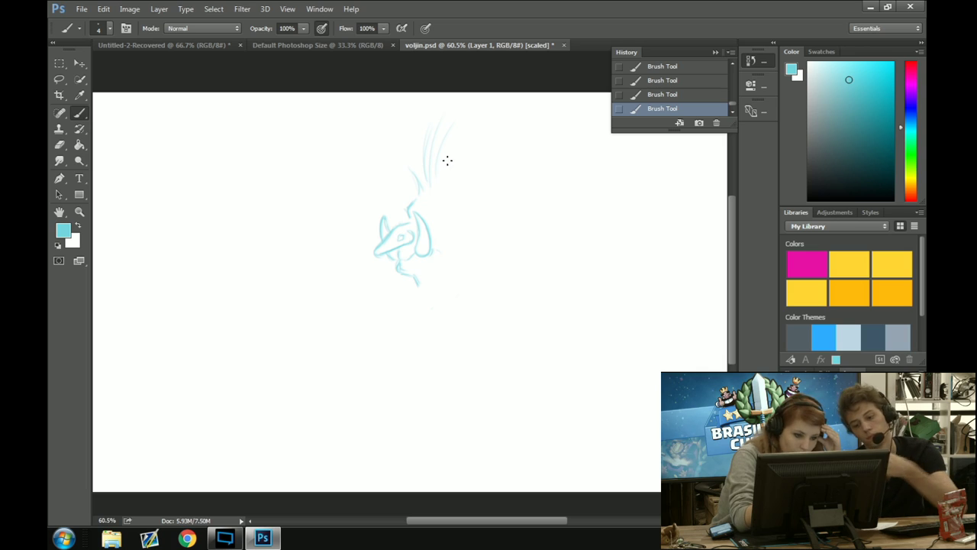
{"action": "left_click_drag", "start_coordinate": [446, 161], "coordinate": [497, 119]}
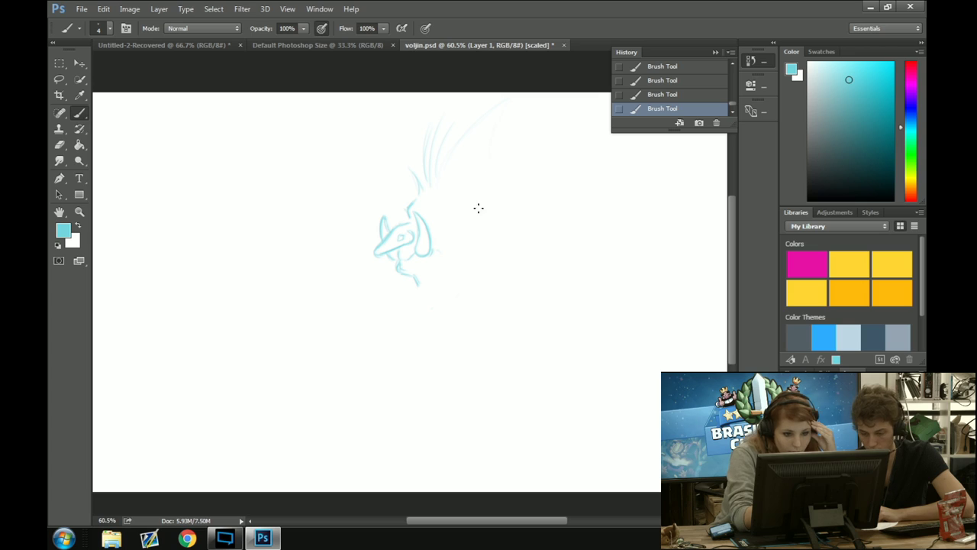
Sketch a long pointed ear to the right of the face, with a small ring at its lower base
{"action": "left_click_drag", "start_coordinate": [471, 216], "coordinate": [501, 189]}
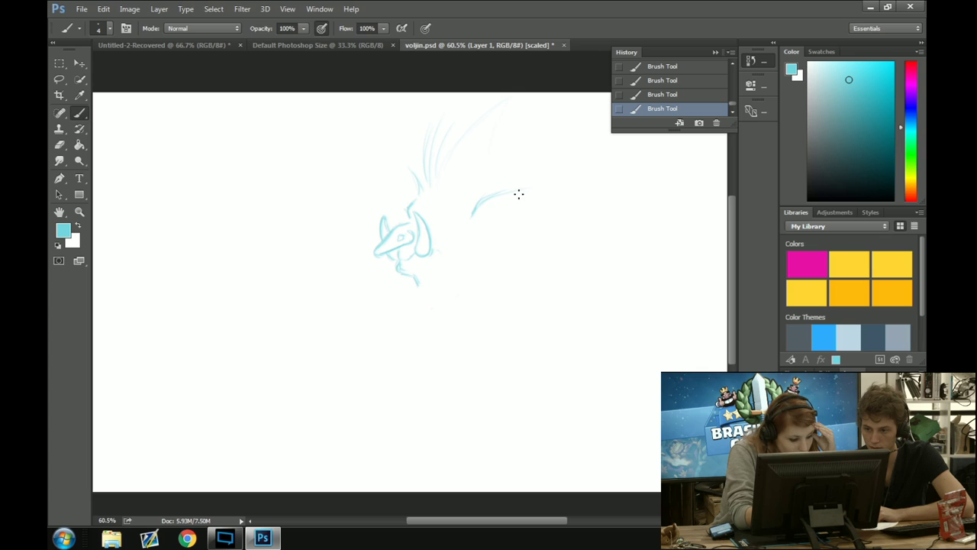
{"action": "mouse_move", "coordinate": [514, 188]}
{"action": "left_mouse_down"}
{"action": "mouse_move", "coordinate": [569, 172]}
{"action": "mouse_move", "coordinate": [522, 189]}
{"action": "left_mouse_up"}
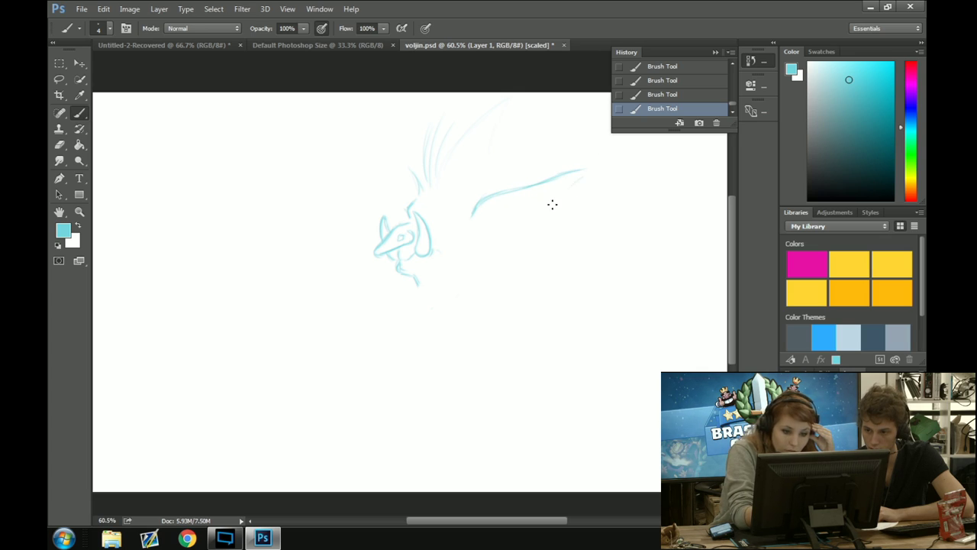
{"action": "mouse_move", "coordinate": [586, 173]}
{"action": "left_mouse_down"}
{"action": "mouse_move", "coordinate": [497, 230]}
{"action": "mouse_move", "coordinate": [545, 207]}
{"action": "mouse_move", "coordinate": [532, 205]}
{"action": "left_mouse_up"}
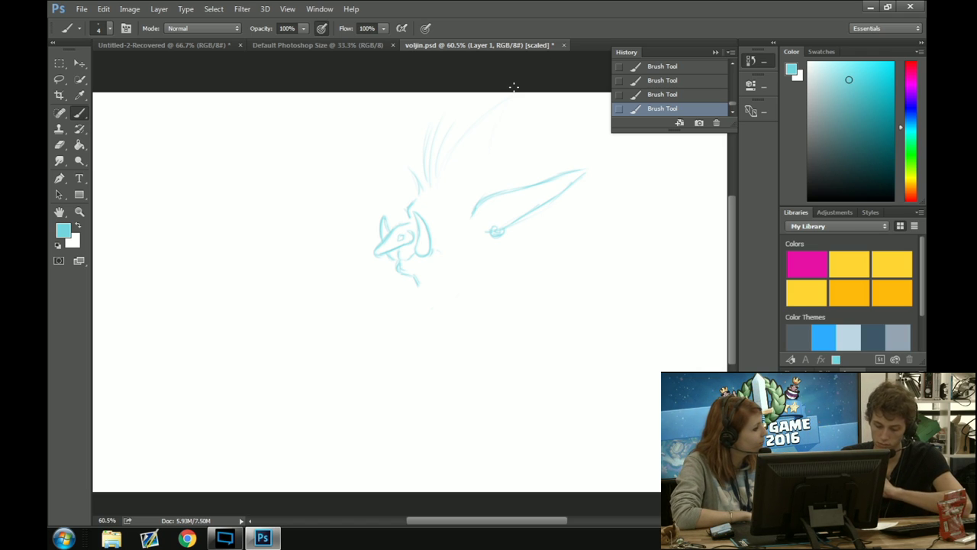
{"action": "mouse_move", "coordinate": [450, 304]}
{"action": "left_mouse_down"}
{"action": "mouse_move", "coordinate": [530, 397]}
{"action": "mouse_move", "coordinate": [458, 304]}
{"action": "left_mouse_up"}
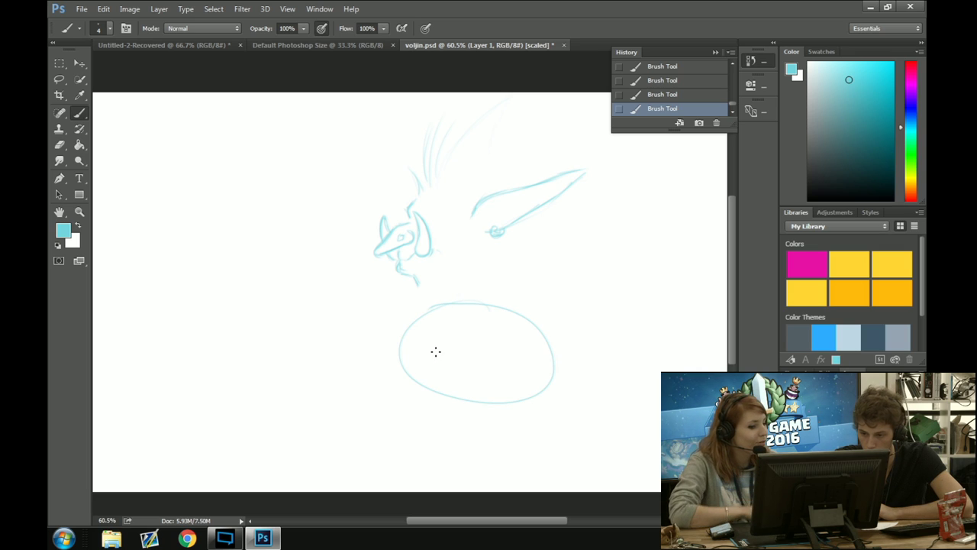
{"action": "left_click_drag", "start_coordinate": [434, 399], "coordinate": [430, 465]}
{"action": "left_click_drag", "start_coordinate": [508, 414], "coordinate": [535, 467]}
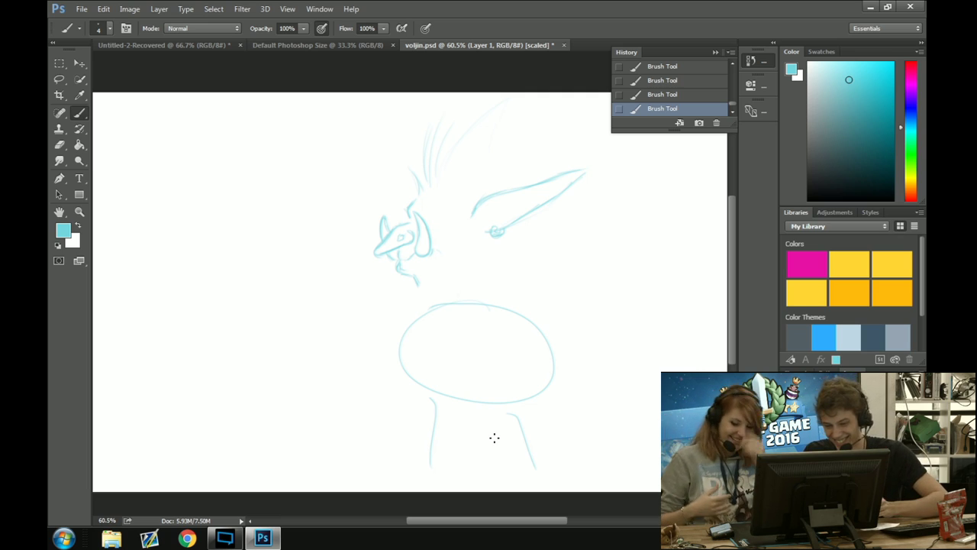
{"action": "left_click", "coordinate": [60, 145]}
{"action": "mouse_move", "coordinate": [395, 321]}
{"action": "left_mouse_down"}
{"action": "mouse_move", "coordinate": [429, 301]}
{"action": "mouse_move", "coordinate": [459, 300]}
{"action": "mouse_move", "coordinate": [533, 315]}
{"action": "mouse_move", "coordinate": [516, 314]}
{"action": "mouse_move", "coordinate": [545, 326]}
{"action": "mouse_move", "coordinate": [532, 327]}
{"action": "mouse_move", "coordinate": [549, 332]}
{"action": "mouse_move", "coordinate": [554, 340]}
{"action": "mouse_move", "coordinate": [539, 342]}
{"action": "mouse_move", "coordinate": [560, 353]}
{"action": "mouse_move", "coordinate": [543, 357]}
{"action": "mouse_move", "coordinate": [573, 372]}
{"action": "mouse_move", "coordinate": [548, 374]}
{"action": "mouse_move", "coordinate": [558, 385]}
{"action": "mouse_move", "coordinate": [521, 392]}
{"action": "mouse_move", "coordinate": [529, 399]}
{"action": "mouse_move", "coordinate": [487, 399]}
{"action": "left_mouse_up"}
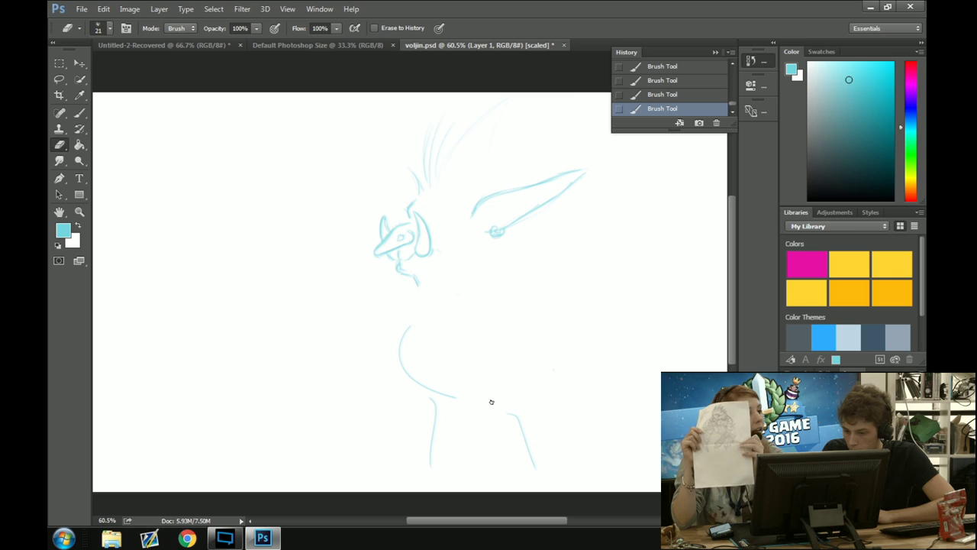
{"action": "mouse_move", "coordinate": [491, 401]}
{"action": "left_mouse_down"}
{"action": "mouse_move", "coordinate": [436, 400]}
{"action": "mouse_move", "coordinate": [438, 388]}
{"action": "mouse_move", "coordinate": [409, 382]}
{"action": "left_mouse_up"}
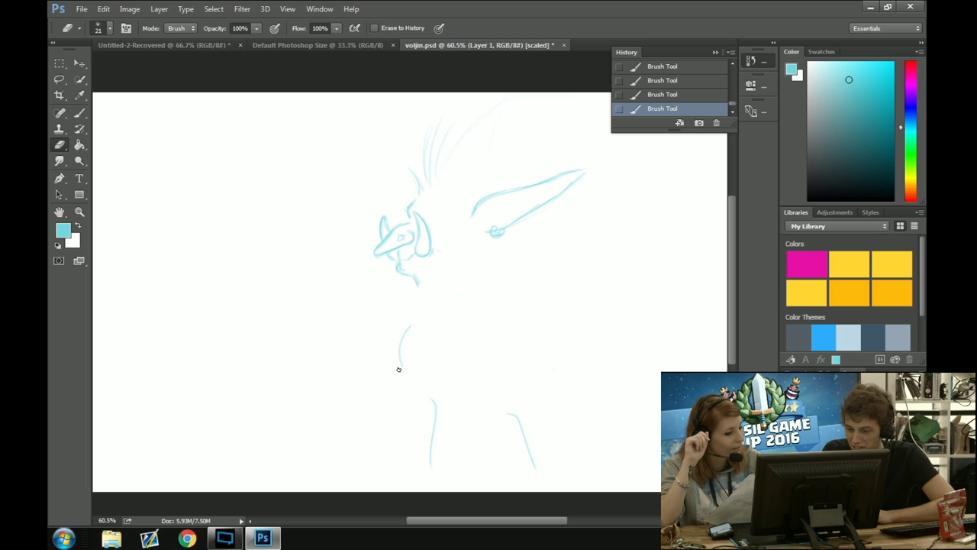
{"action": "mouse_move", "coordinate": [407, 366]}
{"action": "left_mouse_down"}
{"action": "mouse_move", "coordinate": [400, 356]}
{"action": "mouse_move", "coordinate": [415, 328]}
{"action": "left_mouse_up"}
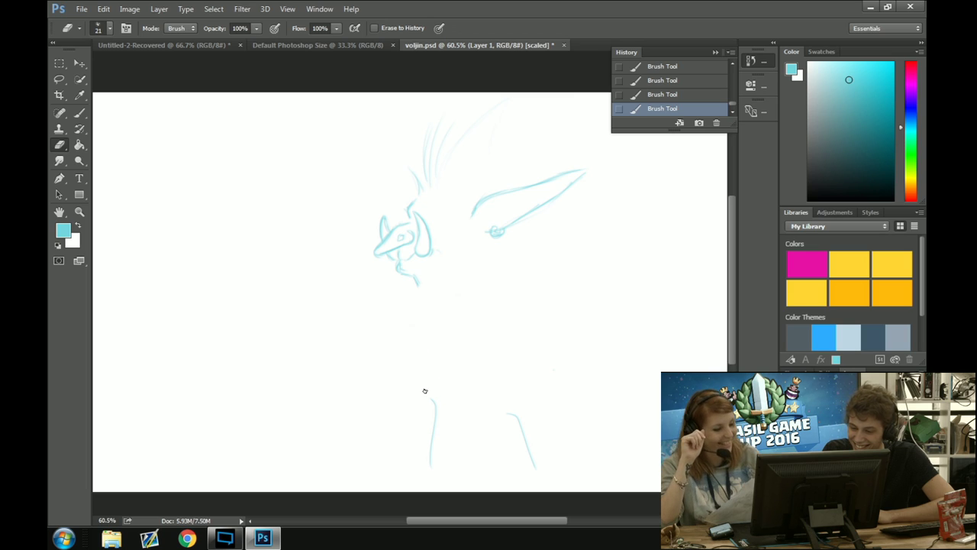
{"action": "mouse_move", "coordinate": [429, 397]}
{"action": "left_mouse_down"}
{"action": "mouse_move", "coordinate": [425, 461]}
{"action": "mouse_move", "coordinate": [441, 461]}
{"action": "left_mouse_up"}
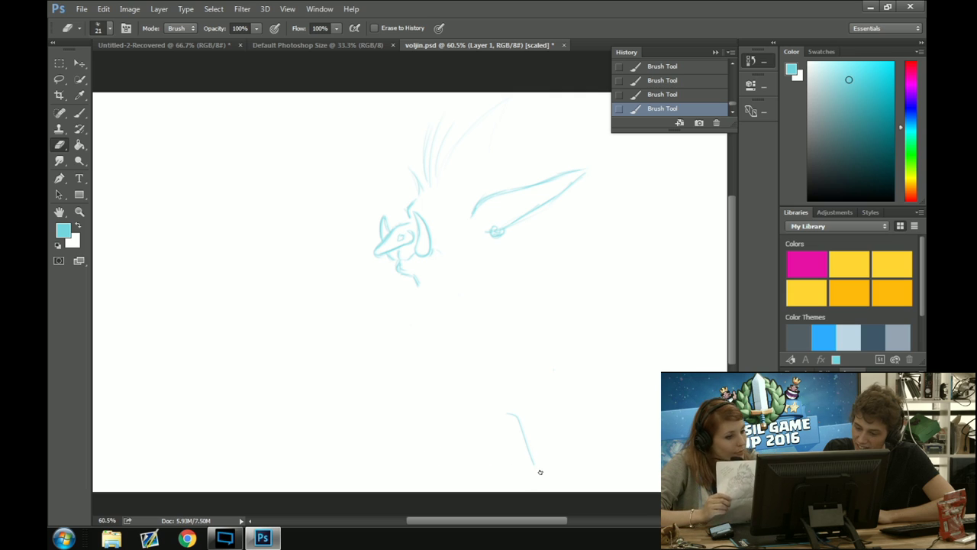
{"action": "mouse_move", "coordinate": [530, 463]}
{"action": "left_mouse_down"}
{"action": "mouse_move", "coordinate": [537, 443]}
{"action": "mouse_move", "coordinate": [523, 430]}
{"action": "left_mouse_up"}
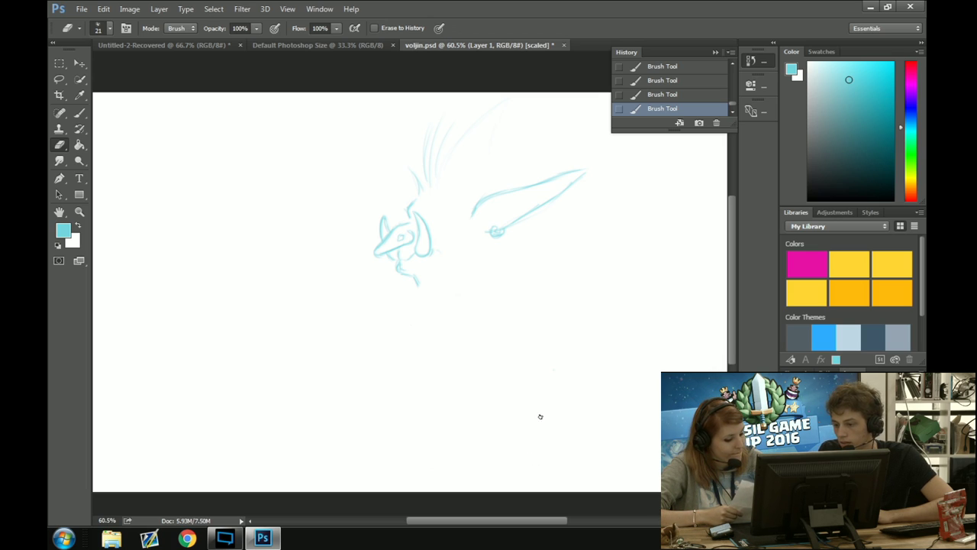
Save the document and brush the front jaw line from the lower lip down to the chin
{"action": "left_click", "coordinate": [80, 111]}
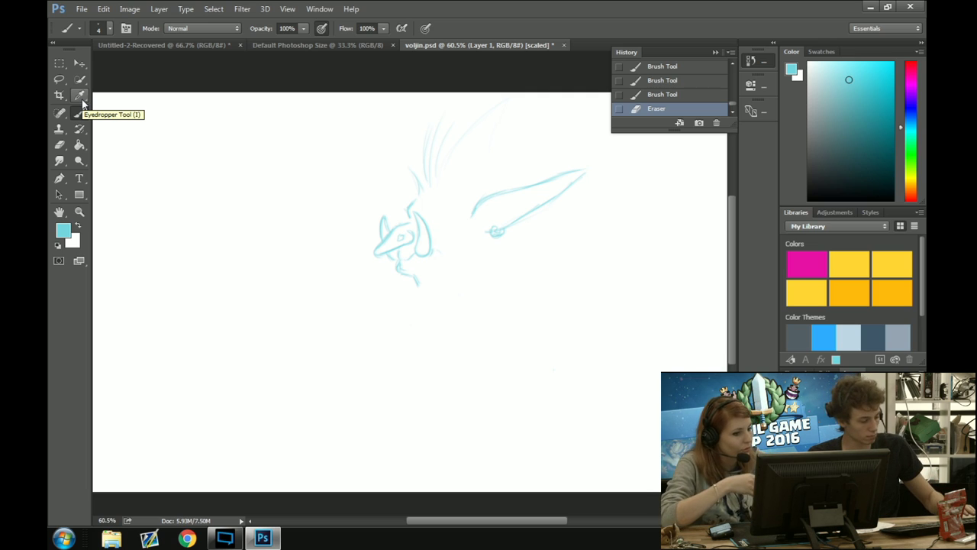
{"action": "key", "text": "ctrl+s"}
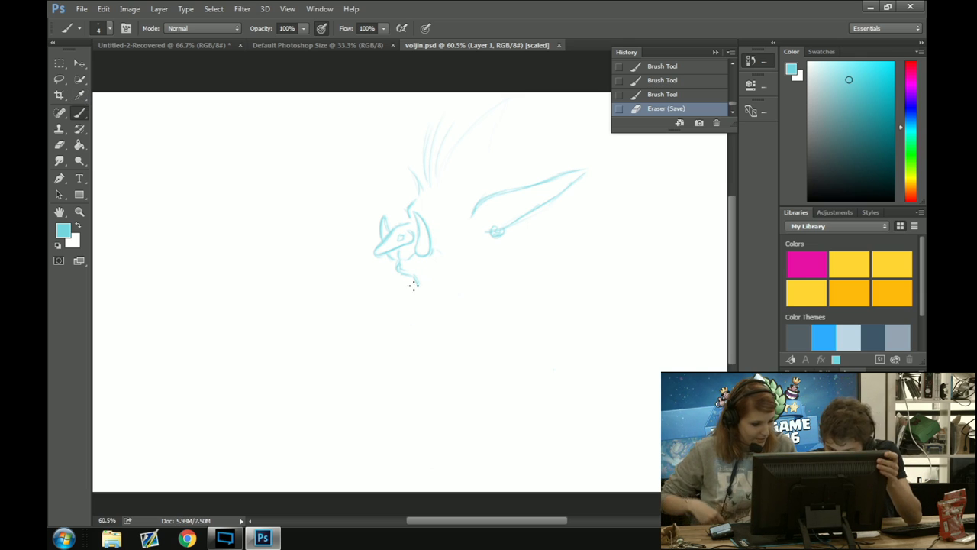
{"action": "left_click_drag", "start_coordinate": [415, 284], "coordinate": [421, 299]}
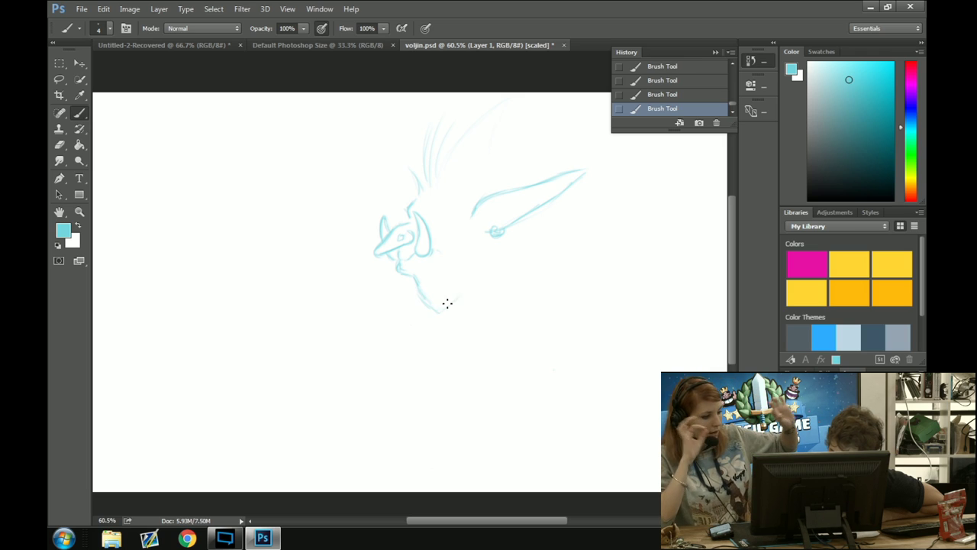
{"action": "mouse_move", "coordinate": [441, 308]}
{"action": "left_mouse_down"}
{"action": "mouse_move", "coordinate": [481, 269]}
{"action": "mouse_move", "coordinate": [496, 232]}
{"action": "left_mouse_up"}
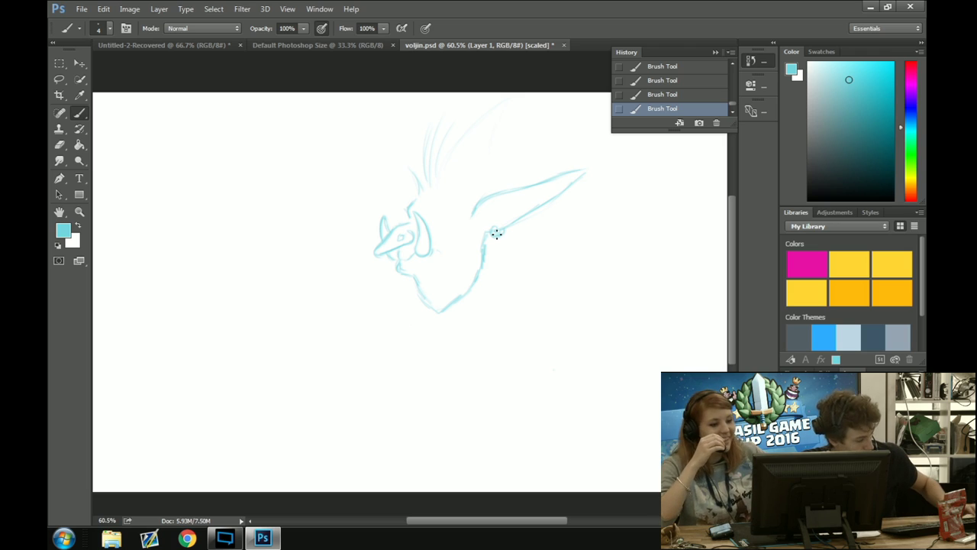
{"action": "key", "text": "ctrl+z"}
{"action": "key", "text": "ctrl+alt+z"}
{"action": "key", "text": "ctrl+alt+z"}
{"action": "key", "text": "ctrl+alt+z"}
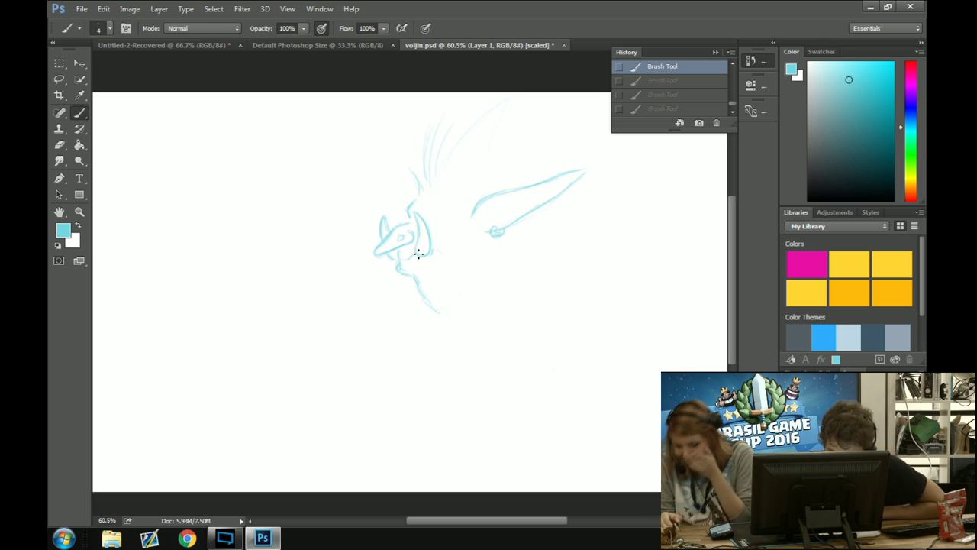
Sketch a lower, pointed chin and an angular jaw line running from it back up to the base of the ear
{"action": "key", "text": "ctrl+shift+z"}
{"action": "key", "text": "ctrl+shift+z"}
{"action": "key", "text": "ctrl+shift+z"}
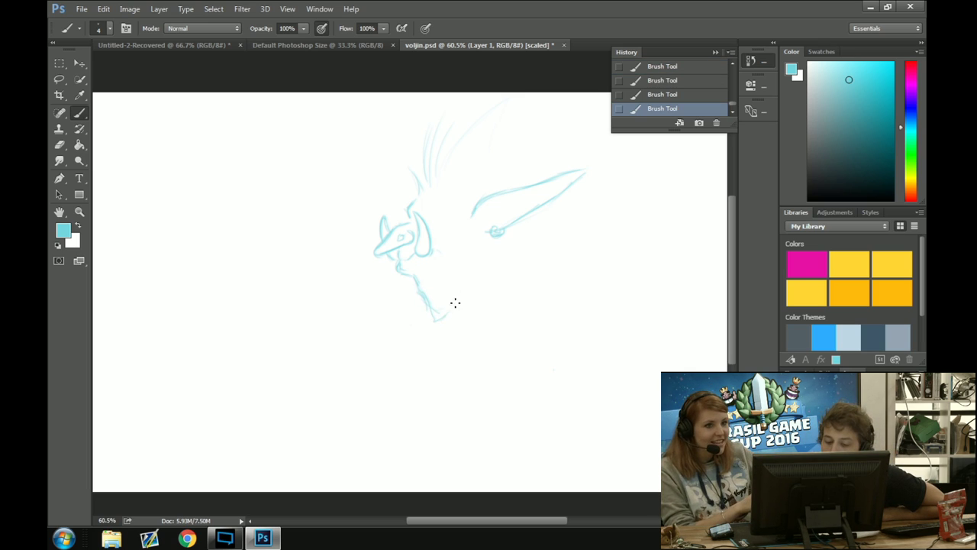
{"action": "mouse_move", "coordinate": [437, 319]}
{"action": "left_mouse_down"}
{"action": "mouse_move", "coordinate": [484, 277]}
{"action": "mouse_move", "coordinate": [481, 230]}
{"action": "left_mouse_up"}
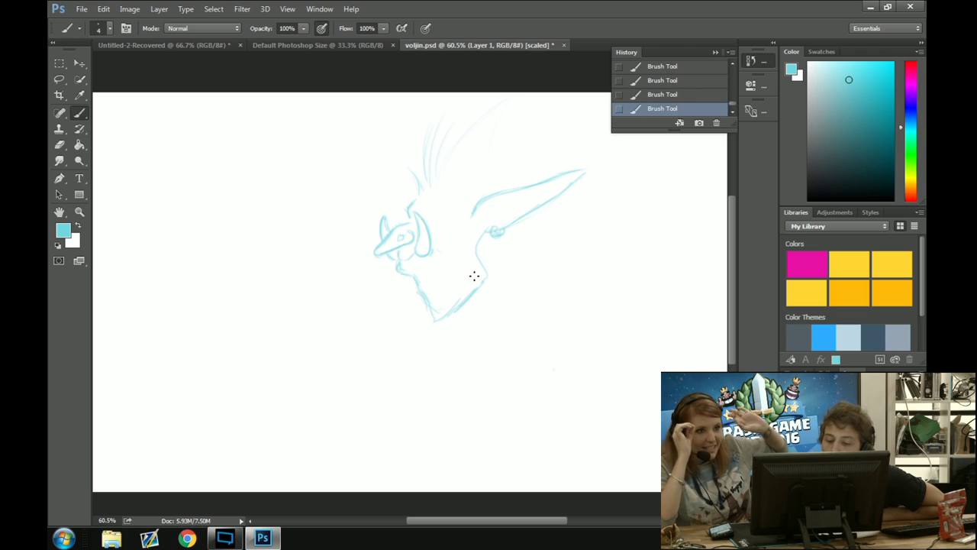
Undo the jaw line and try other chin and jaw shapes running from the front jaw up to the ear's base
{"action": "key", "text": "ctrl+z"}
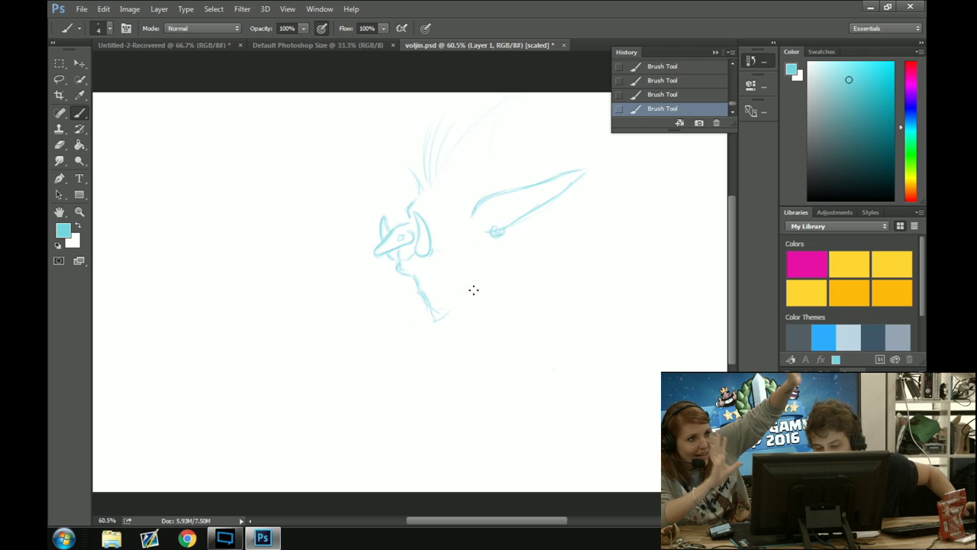
{"action": "mouse_move", "coordinate": [436, 318]}
{"action": "left_mouse_down"}
{"action": "mouse_move", "coordinate": [480, 270]}
{"action": "mouse_move", "coordinate": [486, 224]}
{"action": "left_mouse_up"}
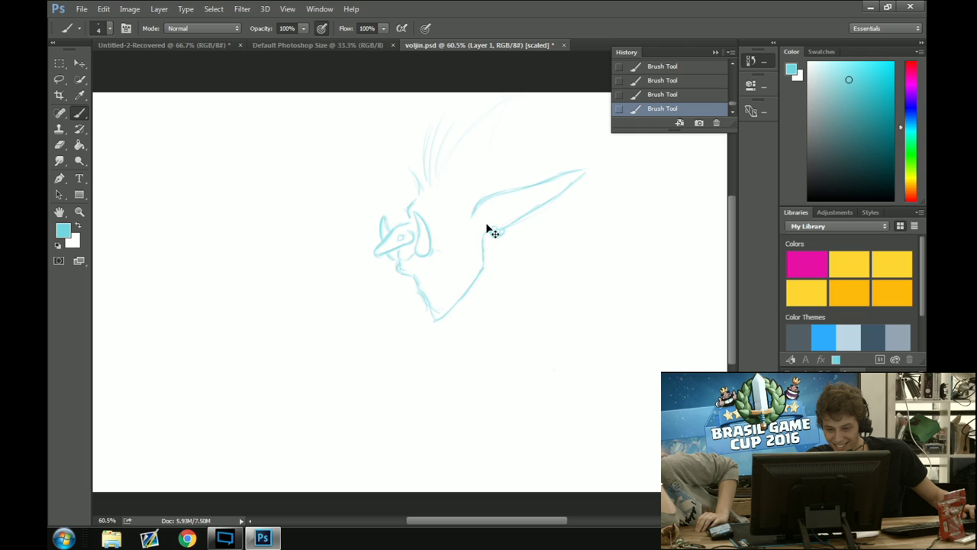
{"action": "key", "text": "ctrl+alt+z"}
{"action": "key", "text": "ctrl+alt+z"}
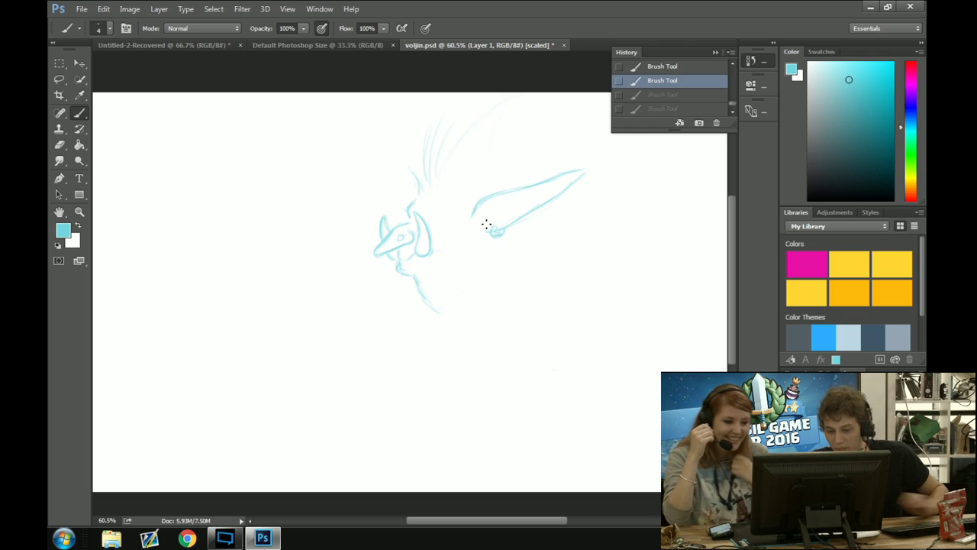
{"action": "key", "text": "ctrl+shift+z"}
{"action": "key", "text": "ctrl+shift+z"}
{"action": "mouse_move", "coordinate": [449, 307]}
{"action": "left_mouse_down"}
{"action": "mouse_move", "coordinate": [484, 275]}
{"action": "mouse_move", "coordinate": [487, 235]}
{"action": "left_mouse_up"}
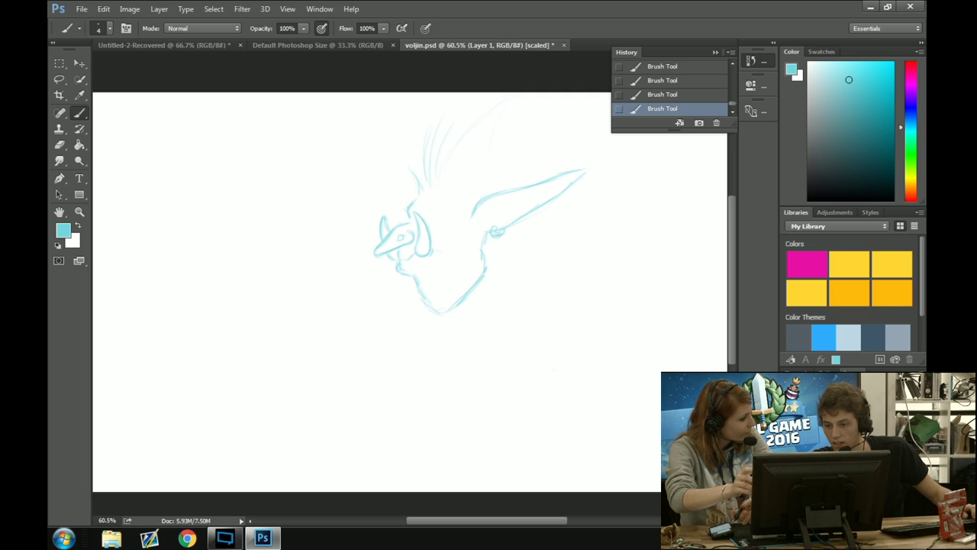
{"action": "key", "text": "ctrl+z"}
{"action": "key", "text": "ctrl+alt+z"}
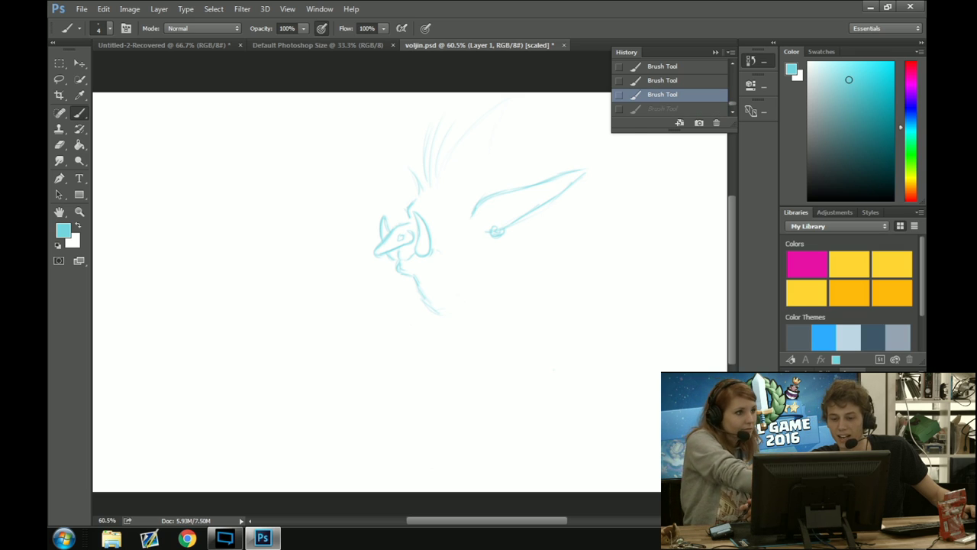
{"action": "key", "text": "ctrl+alt+z"}
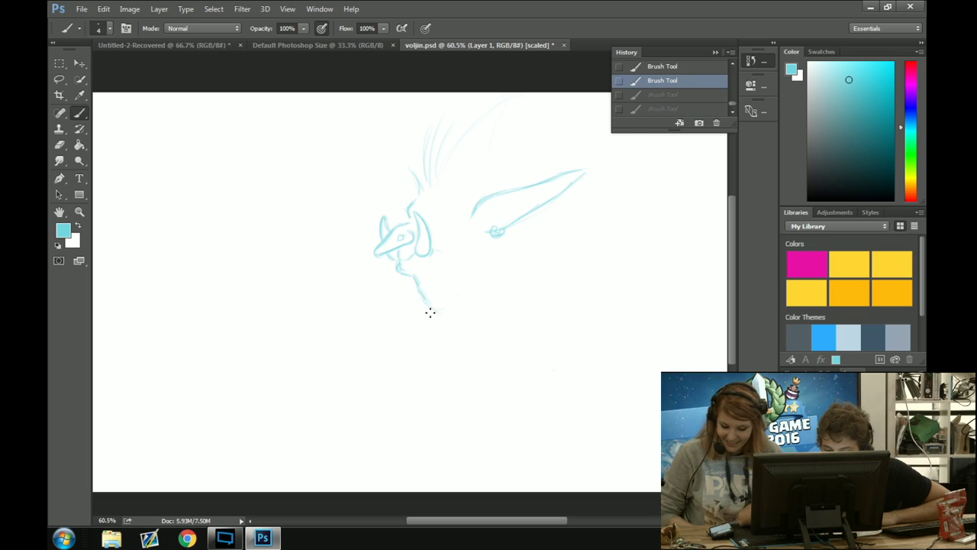
Sketch another chin and jaw line up to the ear's base, and erase its chin point and lower jaw stretch
{"action": "mouse_move", "coordinate": [430, 313]}
{"action": "left_mouse_down"}
{"action": "mouse_move", "coordinate": [472, 265]}
{"action": "mouse_move", "coordinate": [486, 229]}
{"action": "left_mouse_up"}
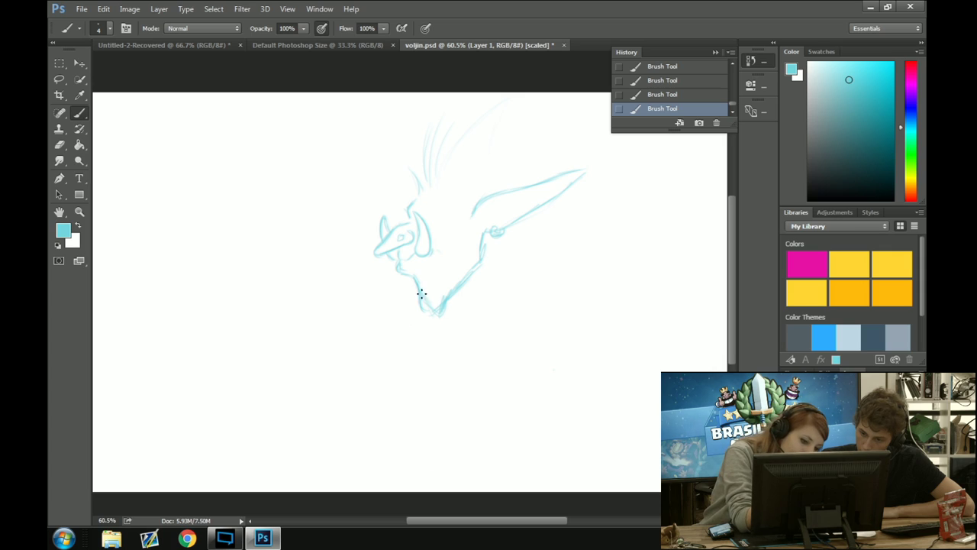
{"action": "left_click_drag", "start_coordinate": [421, 293], "coordinate": [448, 281]}
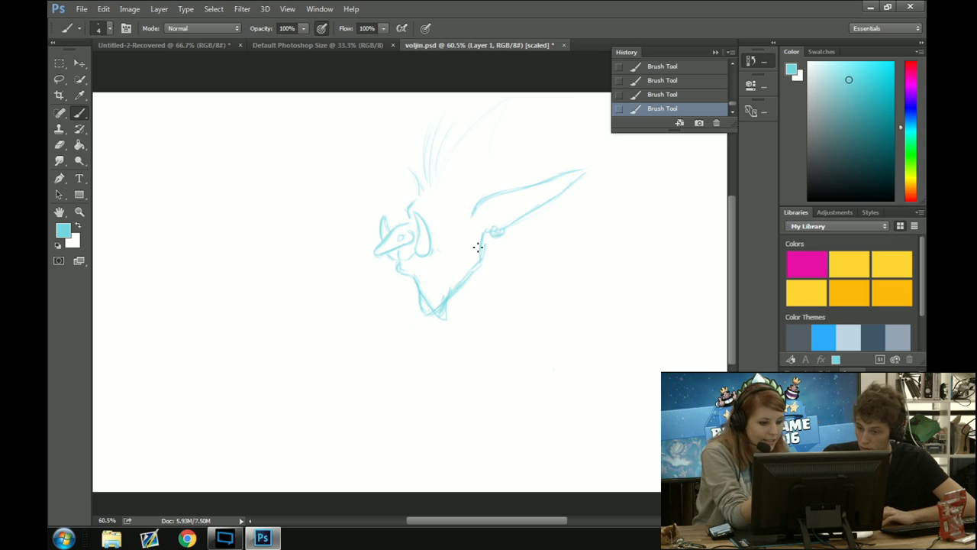
{"action": "left_click", "coordinate": [61, 144]}
{"action": "mouse_move", "coordinate": [448, 321]}
{"action": "left_mouse_down"}
{"action": "mouse_move", "coordinate": [458, 299]}
{"action": "mouse_move", "coordinate": [430, 306]}
{"action": "mouse_move", "coordinate": [485, 259]}
{"action": "mouse_move", "coordinate": [437, 306]}
{"action": "left_mouse_up"}
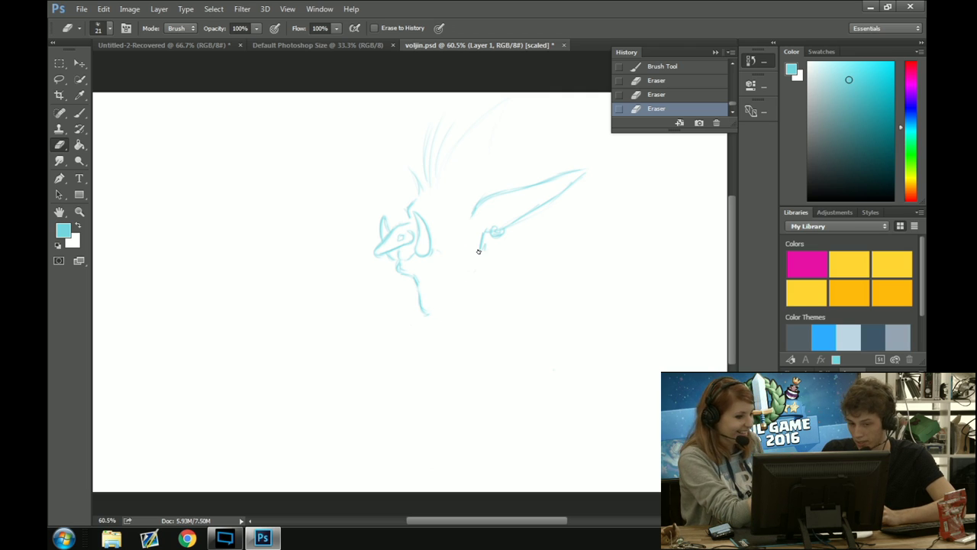
Brush a narrow chin and a curved jaw line sweeping from the front jaw up to the base of the ear
{"action": "left_click", "coordinate": [80, 113]}
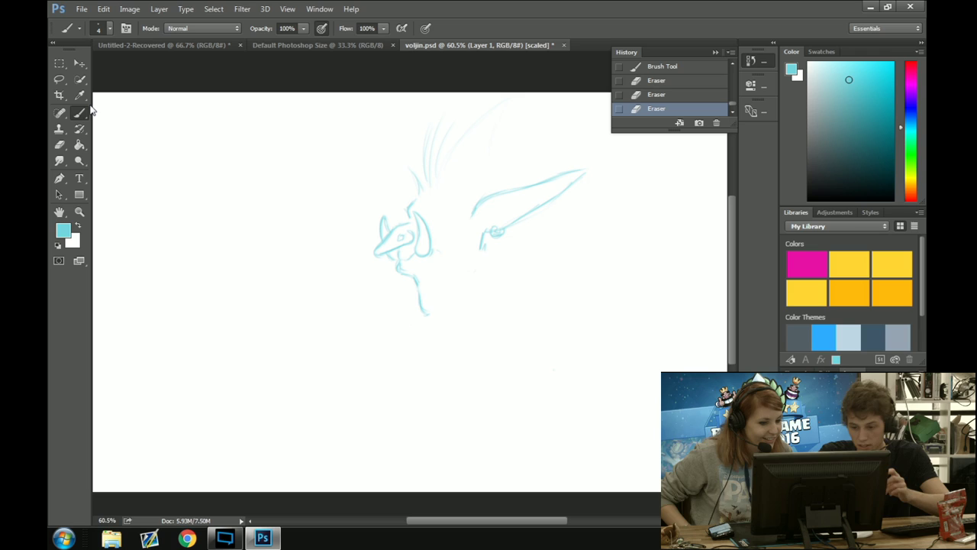
{"action": "left_click_drag", "start_coordinate": [423, 312], "coordinate": [453, 290]}
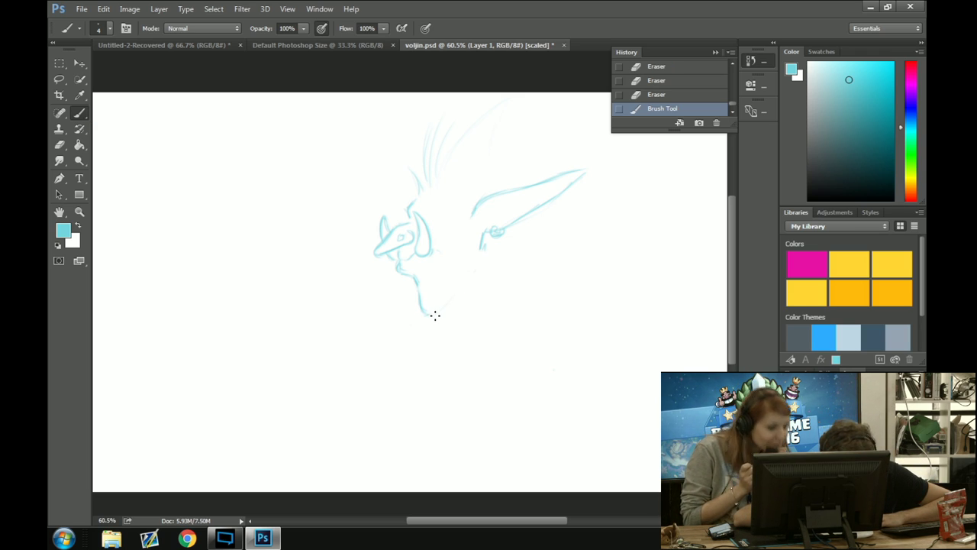
{"action": "left_click_drag", "start_coordinate": [457, 296], "coordinate": [459, 291]}
{"action": "left_click_drag", "start_coordinate": [439, 306], "coordinate": [482, 250]}
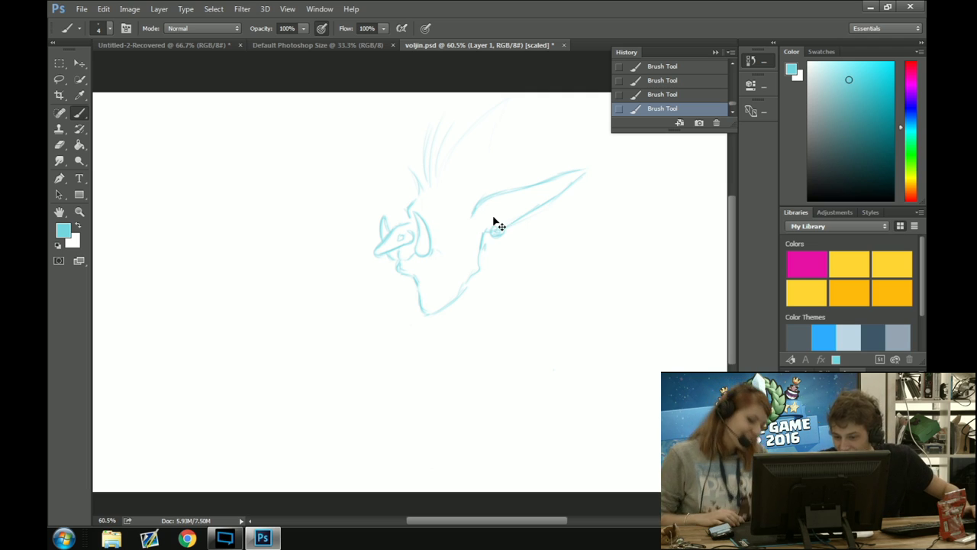
{"action": "left_click_drag", "start_coordinate": [476, 267], "coordinate": [475, 255]}
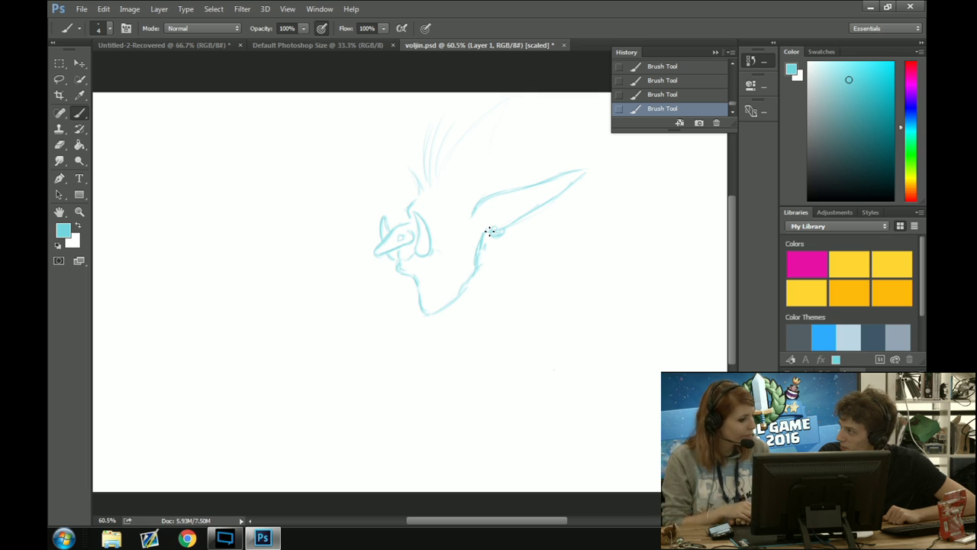
{"action": "left_click", "coordinate": [61, 93]}
{"action": "left_click", "coordinate": [60, 79]}
{"action": "mouse_move", "coordinate": [502, 170]}
{"action": "left_mouse_down"}
{"action": "mouse_move", "coordinate": [481, 234]}
{"action": "mouse_move", "coordinate": [601, 185]}
{"action": "mouse_move", "coordinate": [497, 171]}
{"action": "left_mouse_up"}
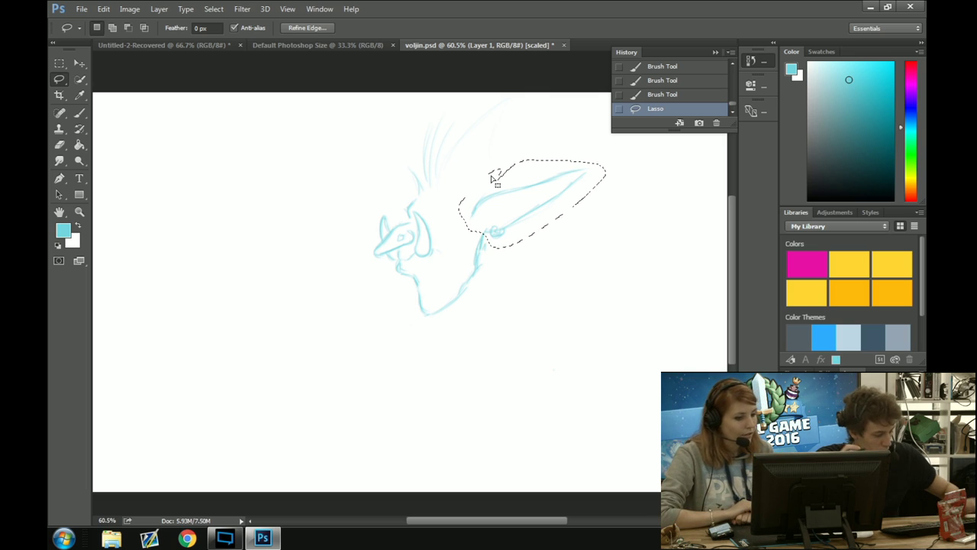
{"action": "key", "text": "ctrl+d"}
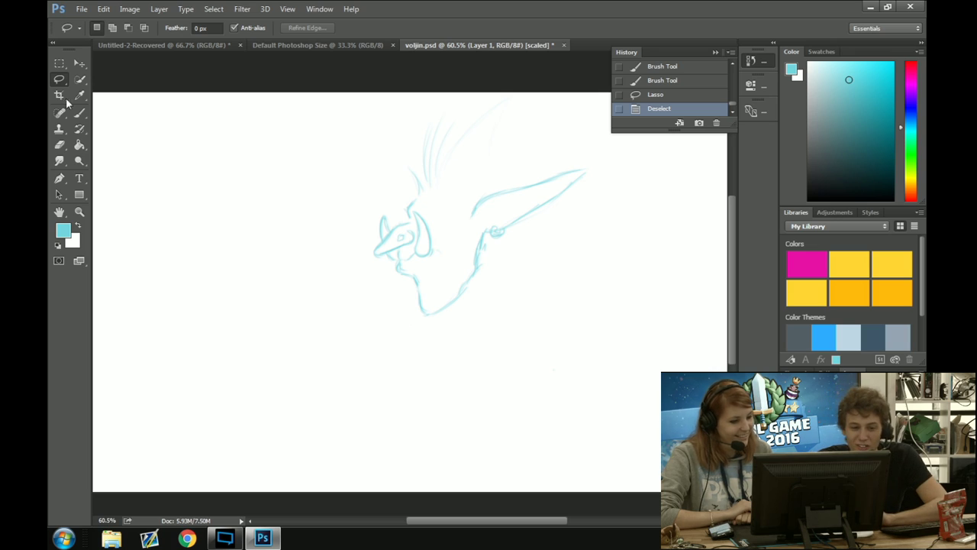
Brush a short curved eye line behind the large tusk's tip and a second small ring on the ear's lower edge
{"action": "left_click", "coordinate": [81, 111]}
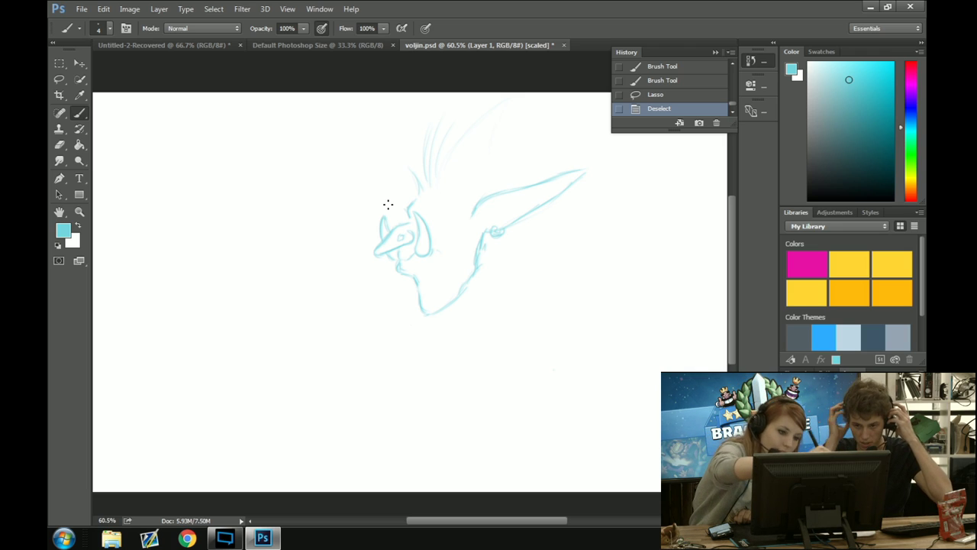
{"action": "mouse_move", "coordinate": [432, 212]}
{"action": "left_mouse_down"}
{"action": "mouse_move", "coordinate": [449, 206]}
{"action": "mouse_move", "coordinate": [432, 210]}
{"action": "left_mouse_up"}
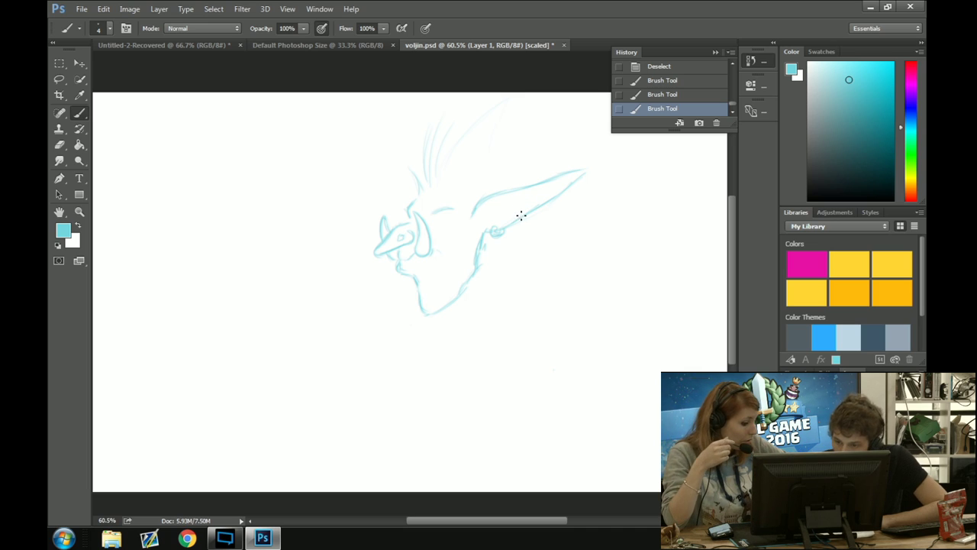
{"action": "mouse_move", "coordinate": [521, 216]}
{"action": "left_mouse_down"}
{"action": "mouse_move", "coordinate": [502, 222]}
{"action": "mouse_move", "coordinate": [514, 221]}
{"action": "left_mouse_up"}
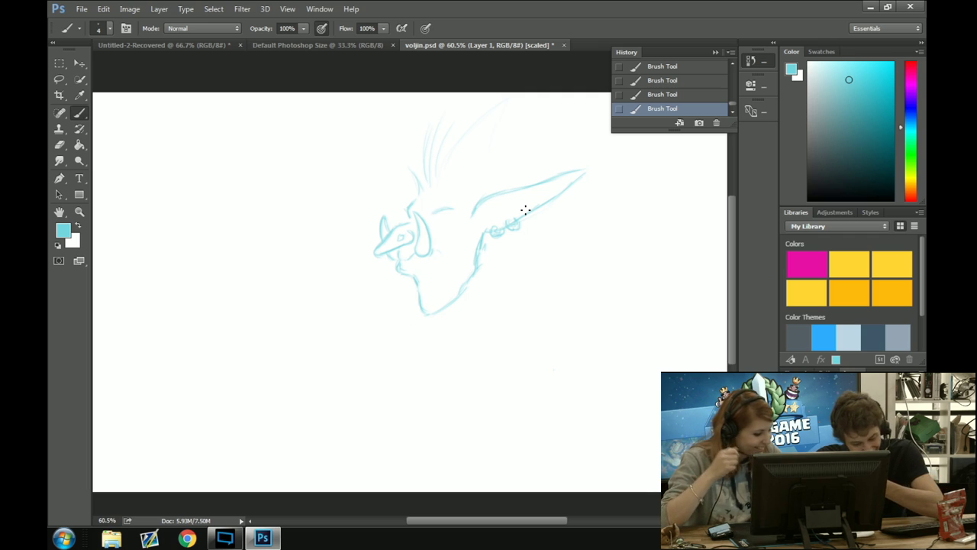
Fill the mane with light, swept-back hair strands from the forehead to just above the ear
{"action": "left_click_drag", "start_coordinate": [473, 145], "coordinate": [450, 171]}
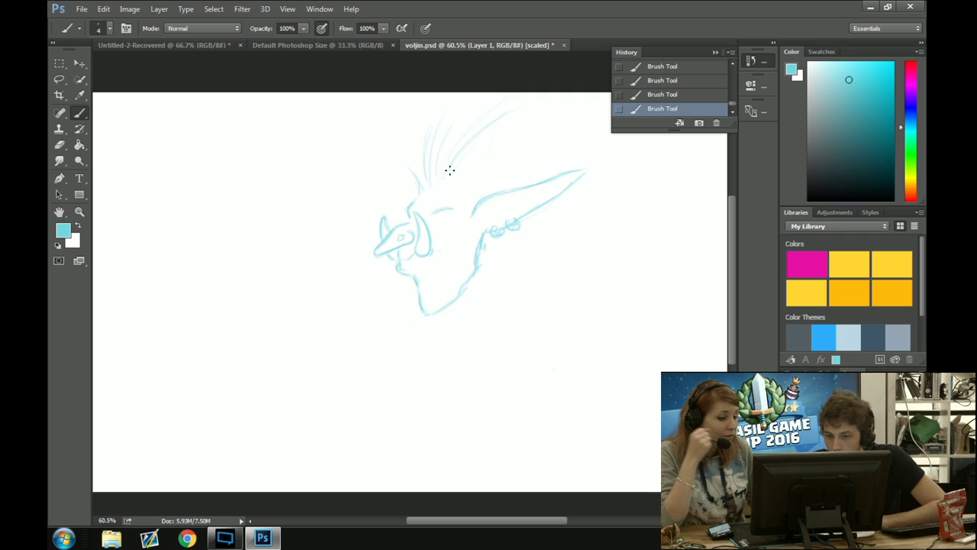
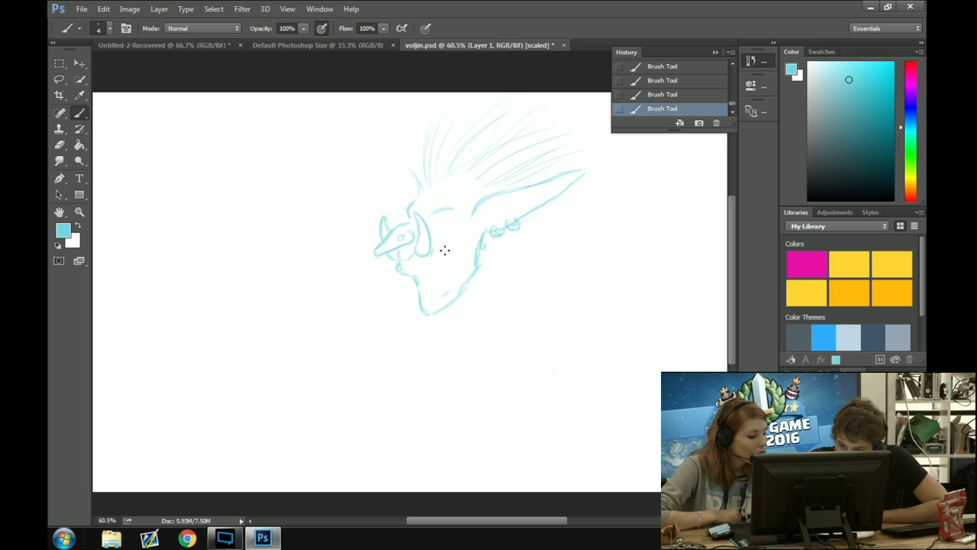
Sketch a short curved cheek line behind the large tusk and darken the brow line above the snout
{"action": "left_click_drag", "start_coordinate": [443, 249], "coordinate": [435, 271]}
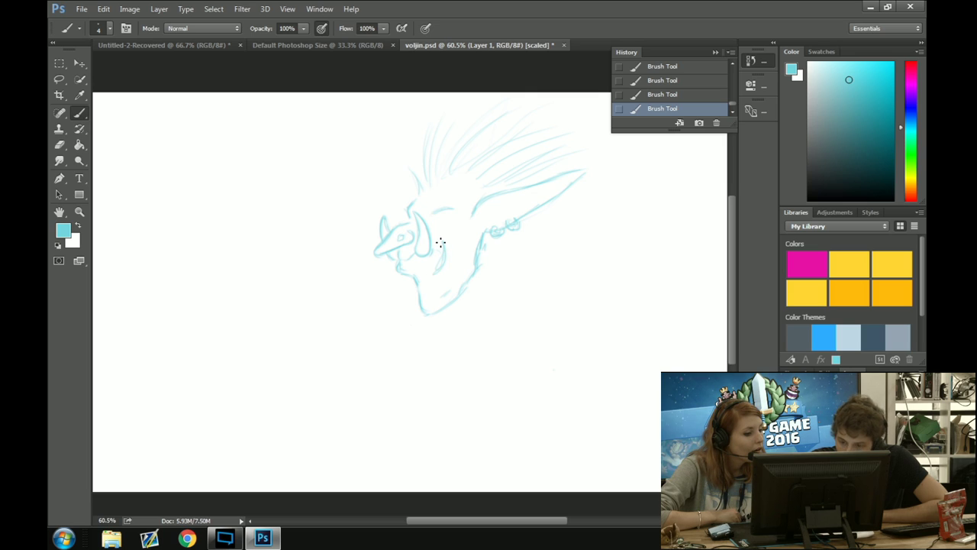
{"action": "key", "text": "ctrl+z"}
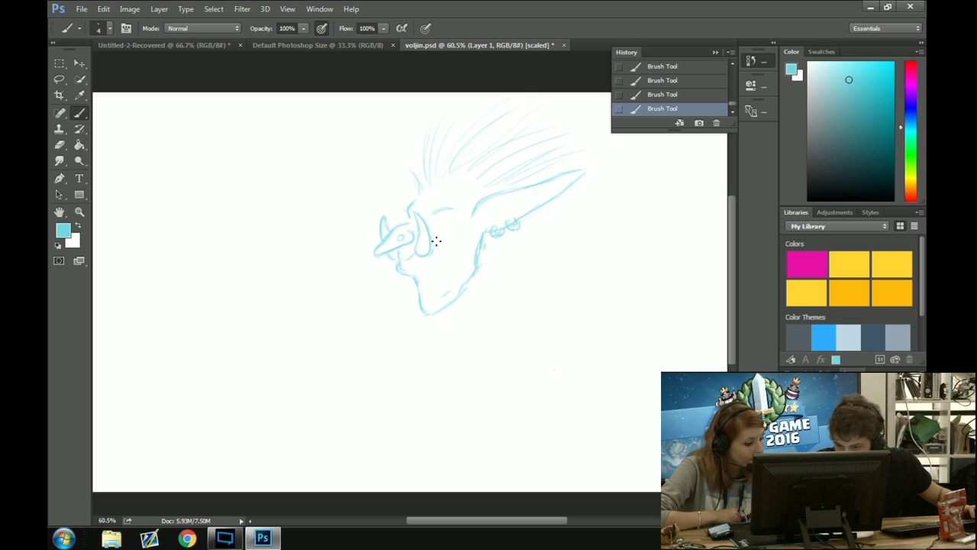
{"action": "left_click_drag", "start_coordinate": [437, 243], "coordinate": [432, 265]}
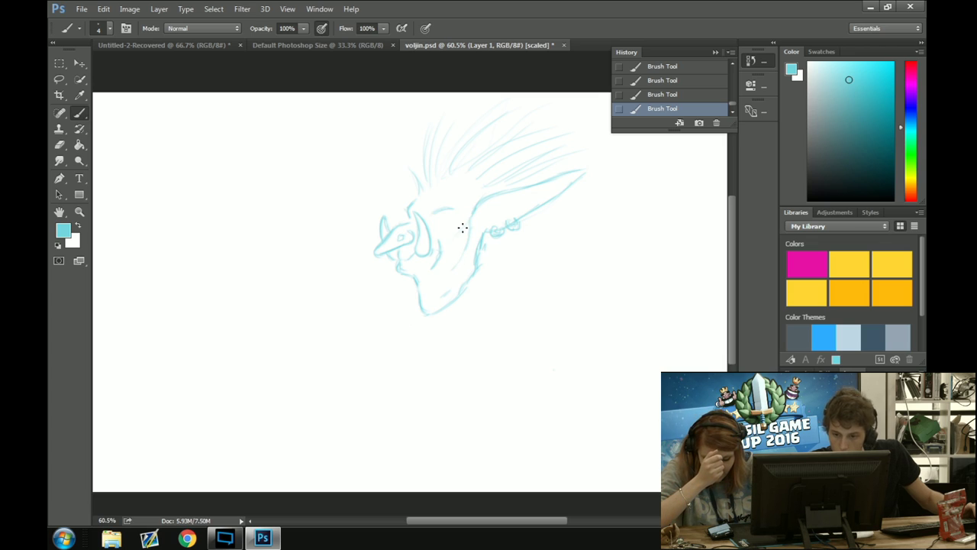
{"action": "key", "text": "ctrl+z"}
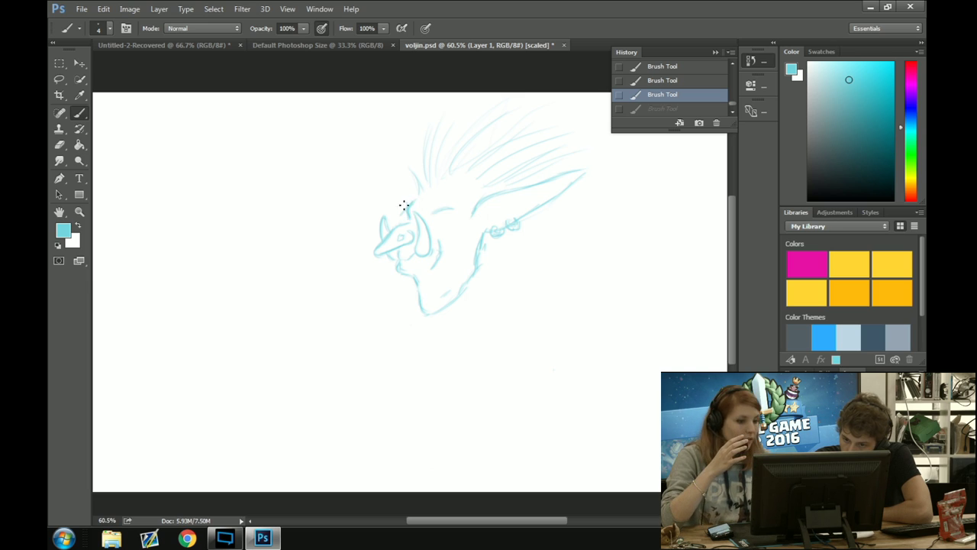
{"action": "left_click_drag", "start_coordinate": [404, 204], "coordinate": [392, 209]}
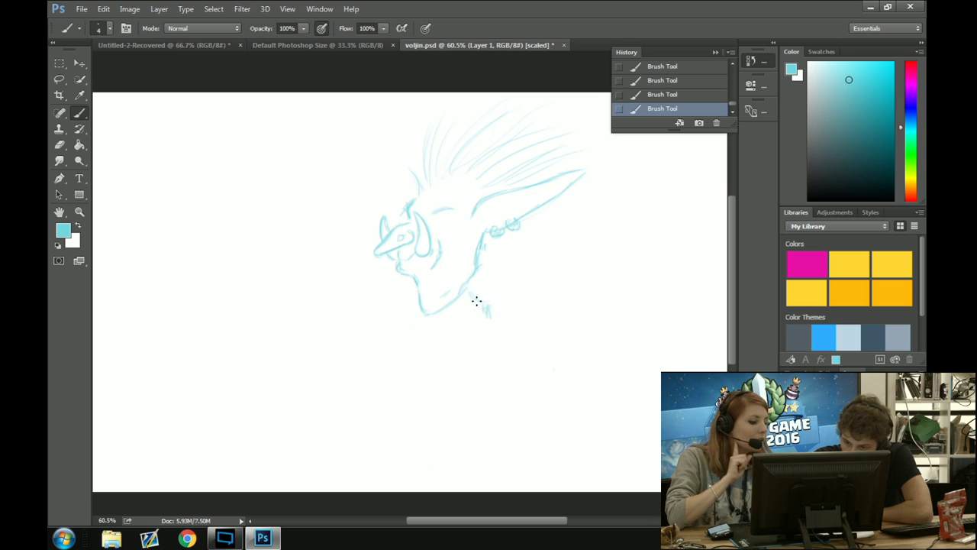
Sketch neck and back lines descending from the jaw and ear rings, with a drop-shaped oval hanging below the neck
{"action": "left_click_drag", "start_coordinate": [467, 290], "coordinate": [486, 313]}
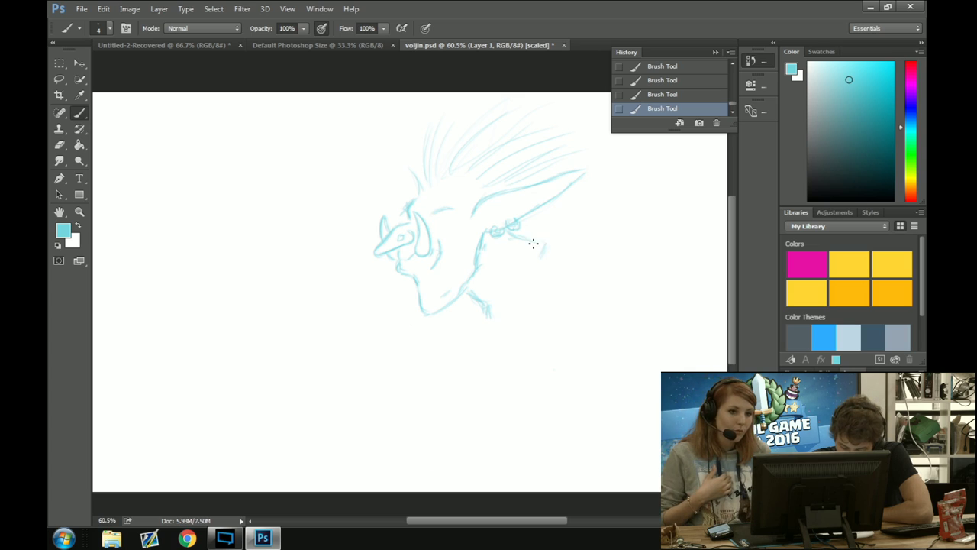
{"action": "mouse_move", "coordinate": [546, 245]}
{"action": "left_mouse_down"}
{"action": "mouse_move", "coordinate": [539, 283]}
{"action": "mouse_move", "coordinate": [561, 293]}
{"action": "left_mouse_up"}
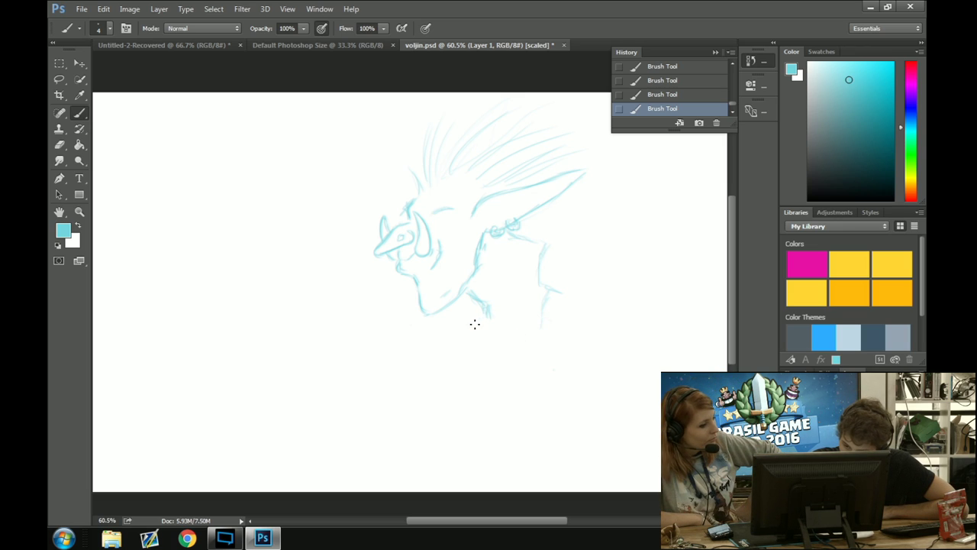
{"action": "mouse_move", "coordinate": [486, 314]}
{"action": "left_mouse_down"}
{"action": "mouse_move", "coordinate": [469, 357]}
{"action": "mouse_move", "coordinate": [476, 354]}
{"action": "mouse_move", "coordinate": [474, 327]}
{"action": "left_mouse_up"}
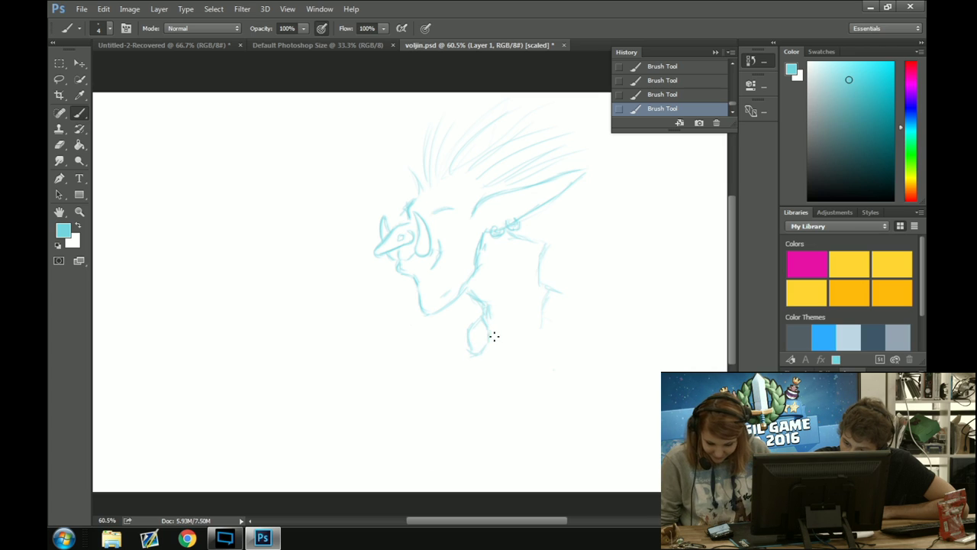
{"action": "left_click_drag", "start_coordinate": [494, 342], "coordinate": [530, 343]}
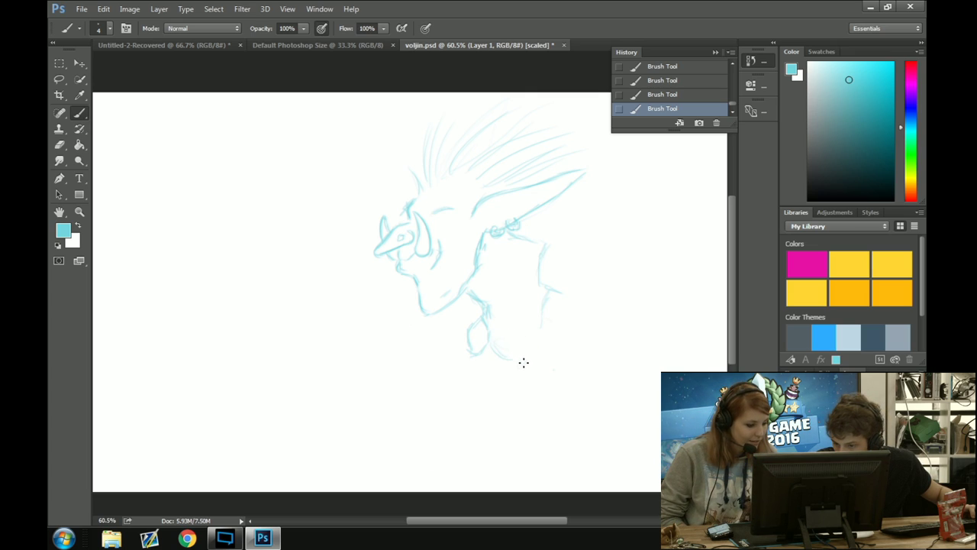
{"action": "left_click_drag", "start_coordinate": [532, 359], "coordinate": [545, 298]}
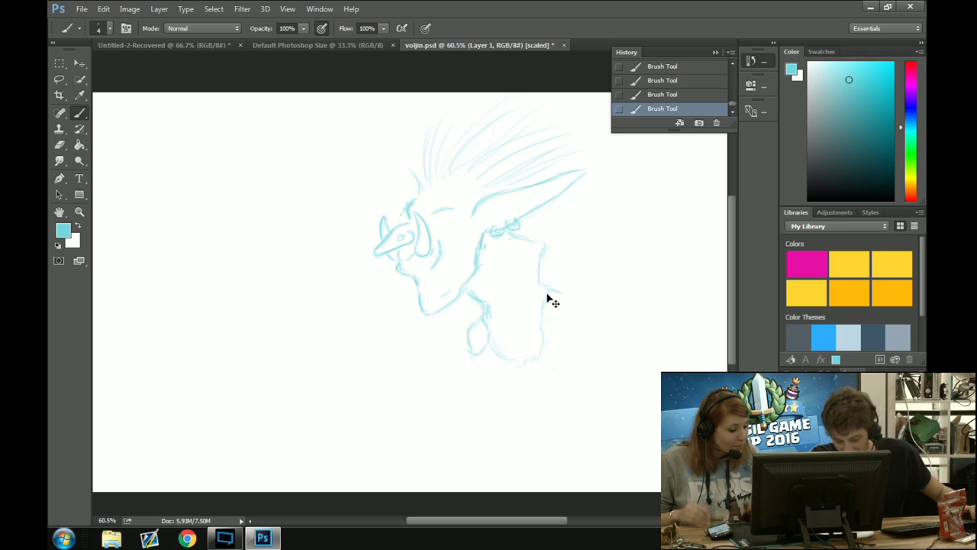
{"action": "key", "text": "ctrl+z"}
{"action": "key", "text": "ctrl+alt+z"}
{"action": "key", "text": "ctrl+alt+z"}
{"action": "key", "text": "ctrl+alt+z"}
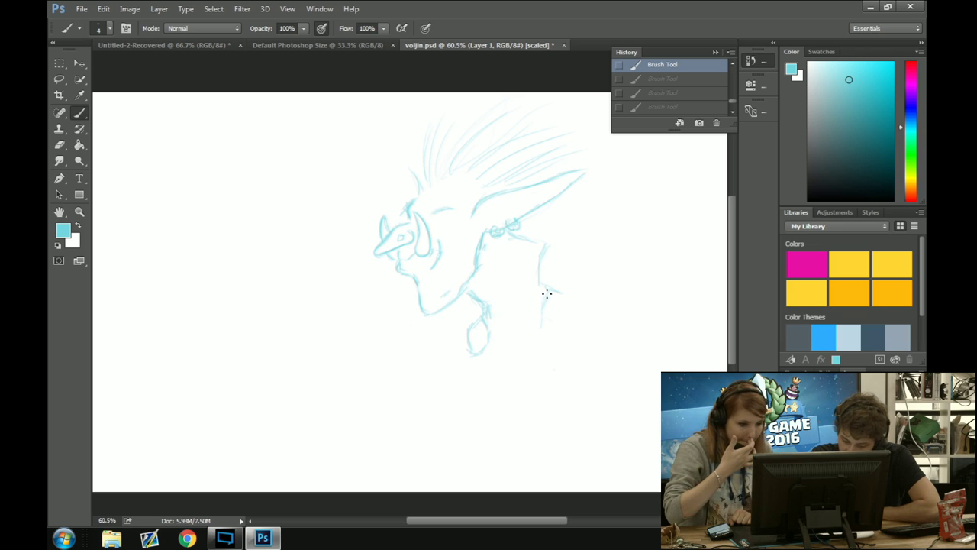
Sketch a curved line across the neck behind the jaw, and the shoulder's sloping upper edge and outer side
{"action": "left_click_drag", "start_coordinate": [478, 262], "coordinate": [519, 293]}
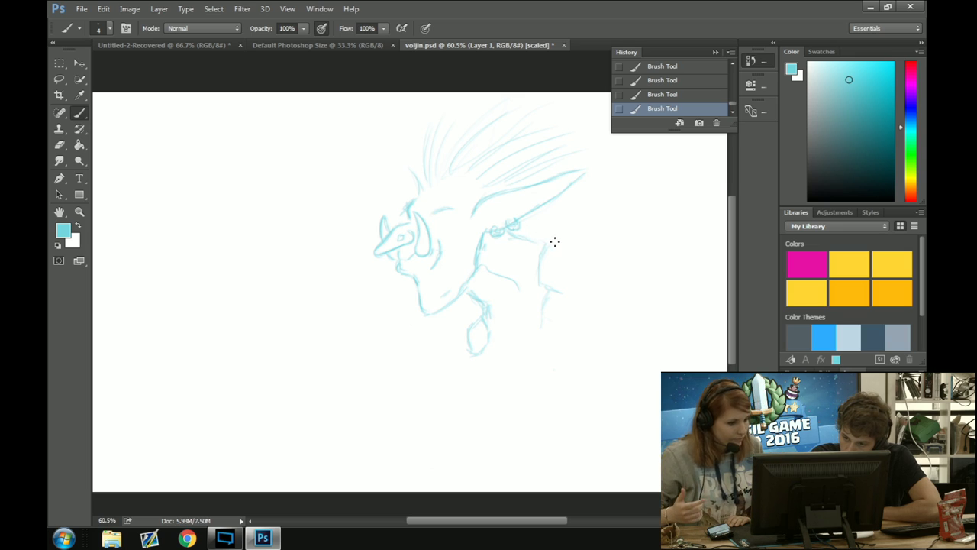
{"action": "left_click_drag", "start_coordinate": [542, 244], "coordinate": [585, 255]}
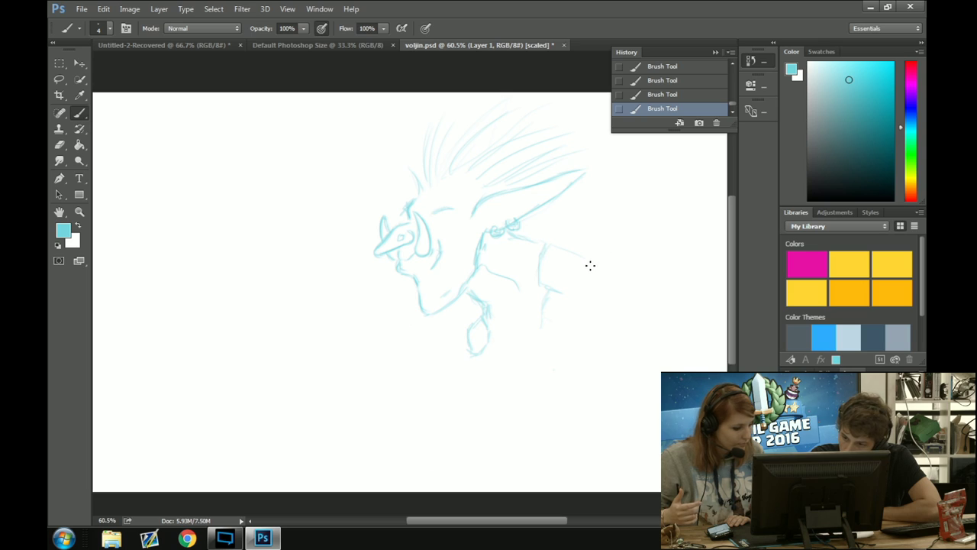
{"action": "mouse_move", "coordinate": [590, 263]}
{"action": "left_mouse_down"}
{"action": "mouse_move", "coordinate": [569, 297]}
{"action": "mouse_move", "coordinate": [584, 279]}
{"action": "mouse_move", "coordinate": [588, 335]}
{"action": "left_mouse_up"}
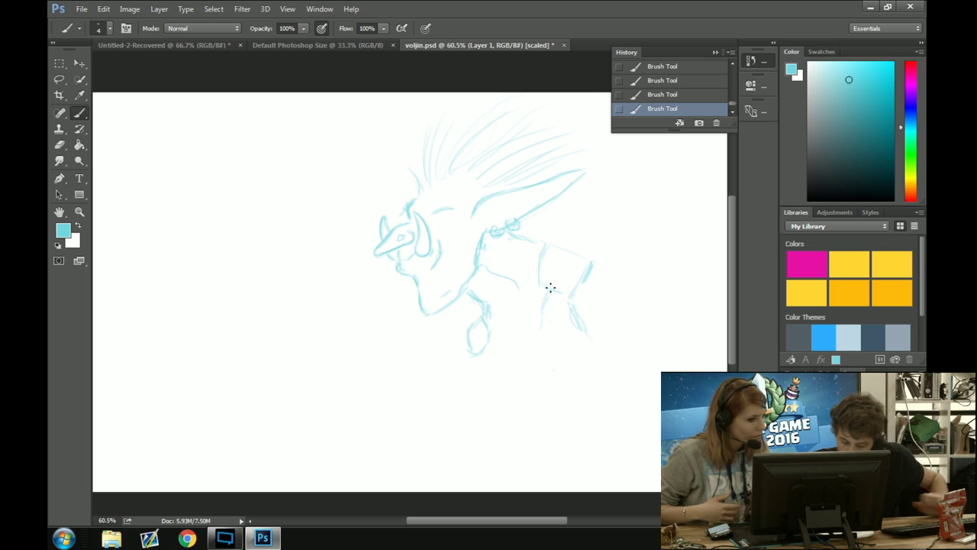
{"action": "key", "text": "ctrl+z"}
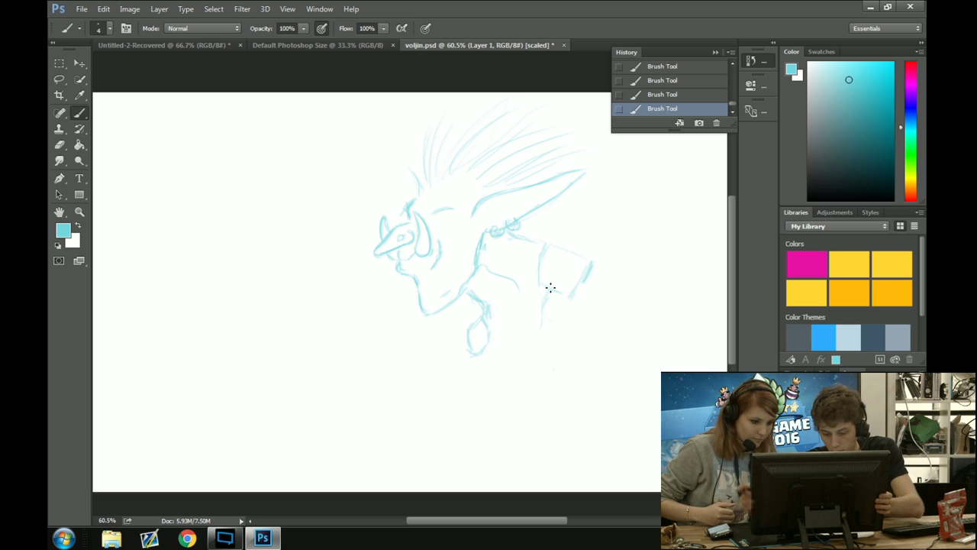
Try to scale the whole character sketch down to about 91% and shift it toward the canvas's left edge
{"action": "mouse_move", "coordinate": [607, 288]}
{"action": "left_mouse_down"}
{"action": "mouse_move", "coordinate": [469, 318]}
{"action": "mouse_move", "coordinate": [469, 296]}
{"action": "left_mouse_up"}
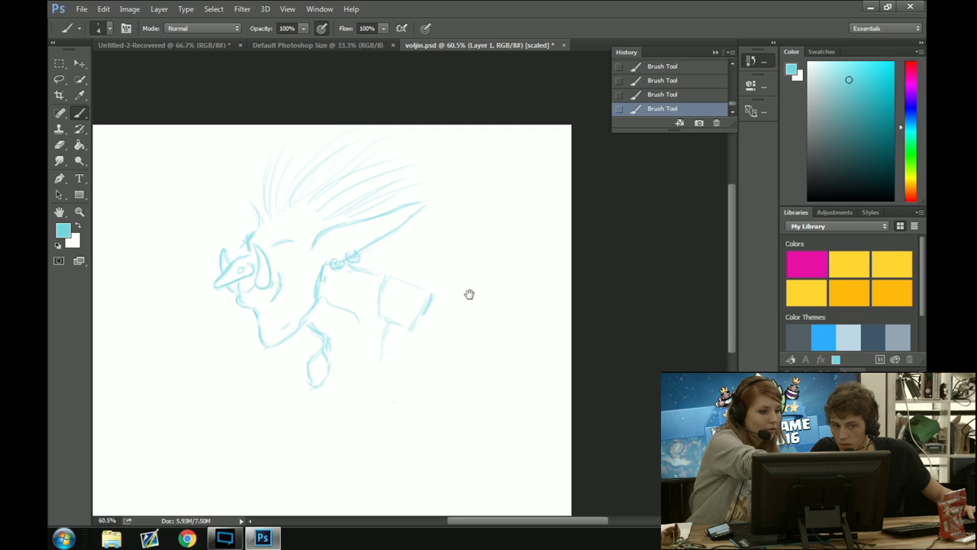
{"action": "key", "text": "v"}
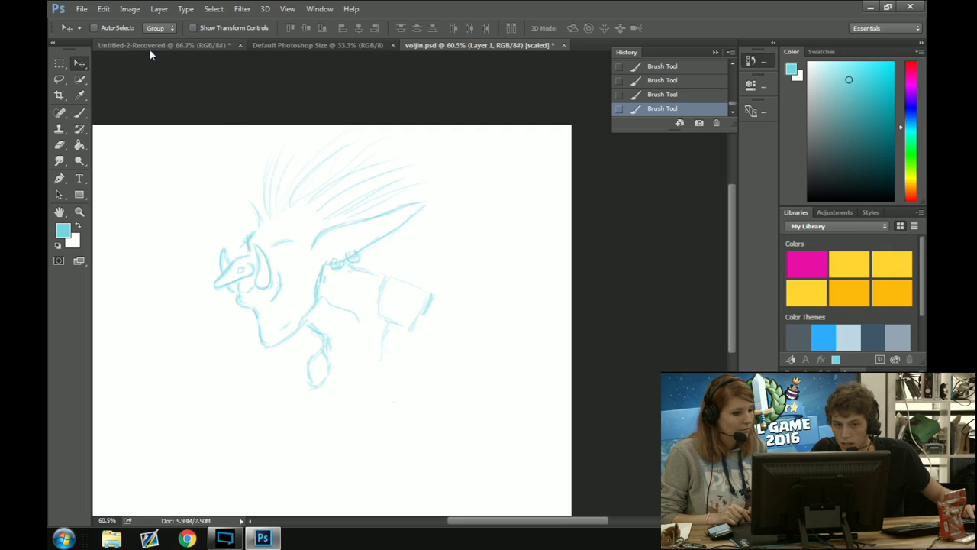
{"action": "left_click", "coordinate": [95, 29]}
{"action": "left_click", "coordinate": [193, 28]}
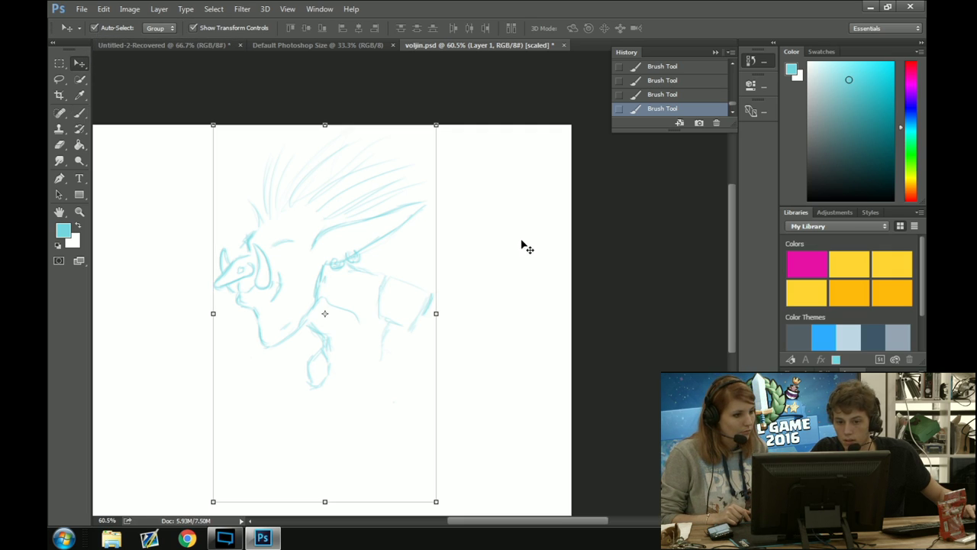
{"action": "left_click_drag", "start_coordinate": [436, 126], "coordinate": [426, 142]}
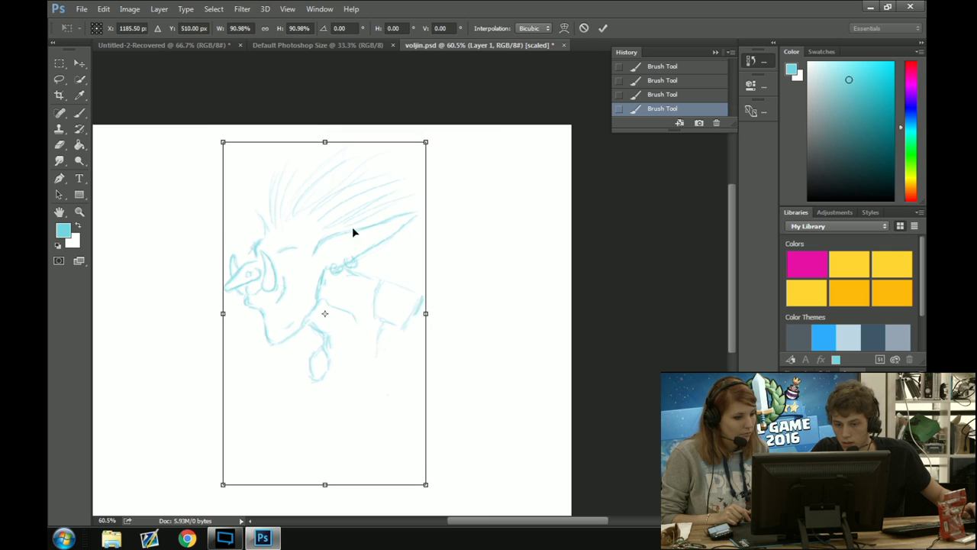
{"action": "left_click_drag", "start_coordinate": [353, 232], "coordinate": [233, 245]}
{"action": "key", "text": "Return"}
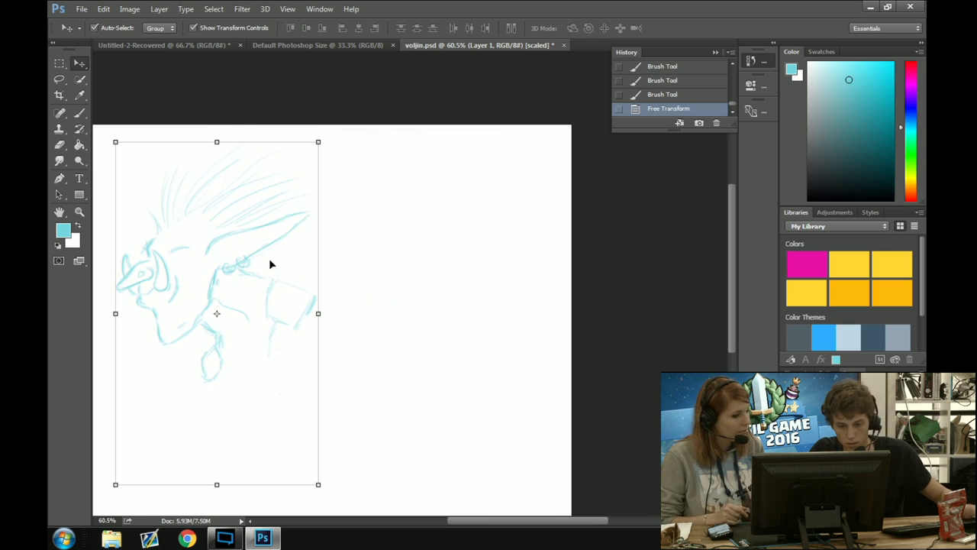
{"action": "key", "text": "ctrl+z"}
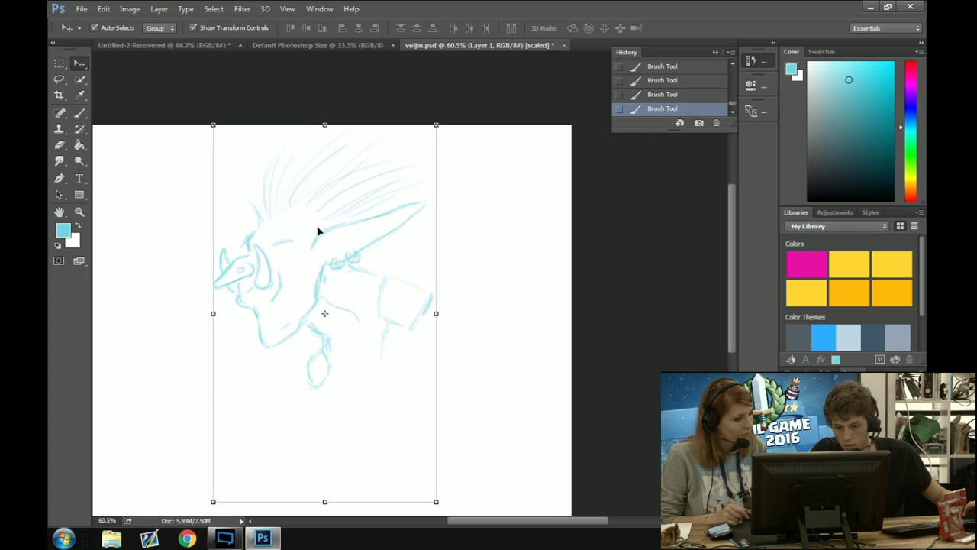
Turn off Auto-Select and move the full-size sketch layer horizontally to the left to make room behind the shoulder
{"action": "left_click", "coordinate": [323, 227]}
{"action": "left_click", "coordinate": [343, 227]}
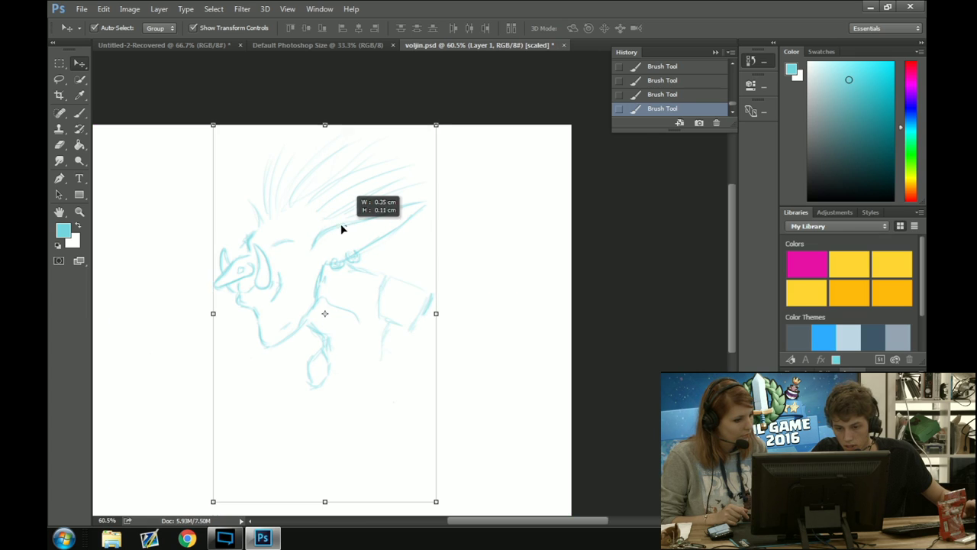
{"action": "left_click", "coordinate": [95, 27]}
{"action": "left_click_drag", "start_coordinate": [374, 191], "coordinate": [290, 191]}
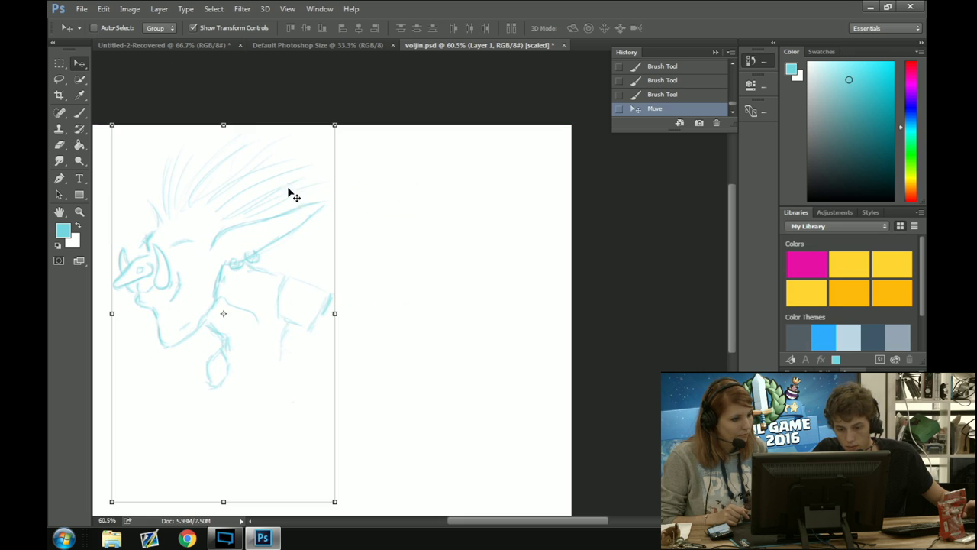
{"action": "left_click", "coordinate": [95, 27]}
{"action": "left_click", "coordinate": [563, 279]}
Sketch a long angular plate extending back from the shoulder, with a slanting front edge, long lower edge, rounded end and sloping upper edge
{"action": "scroll", "coordinate": [332, 328], "scroll_direction": "up", "scroll_amount": 5}
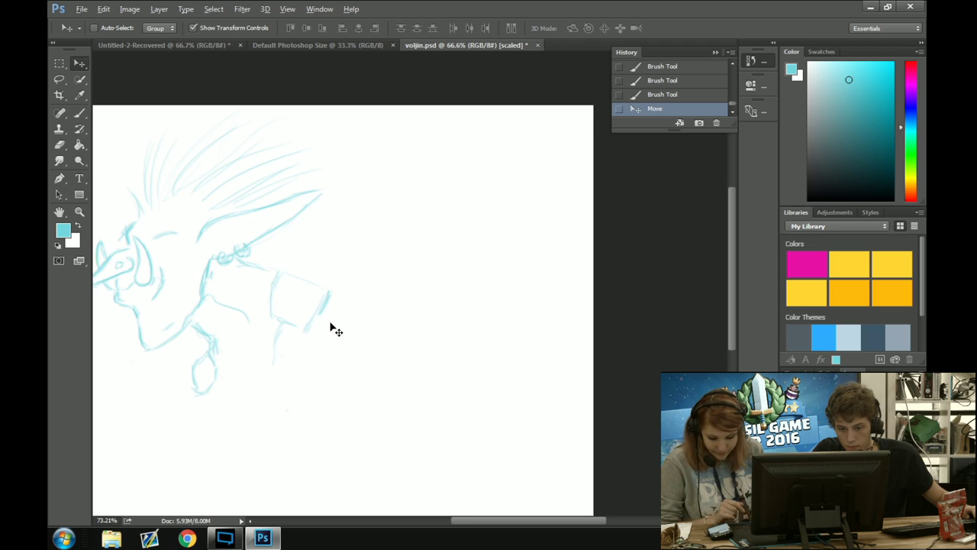
{"action": "key", "text": "b"}
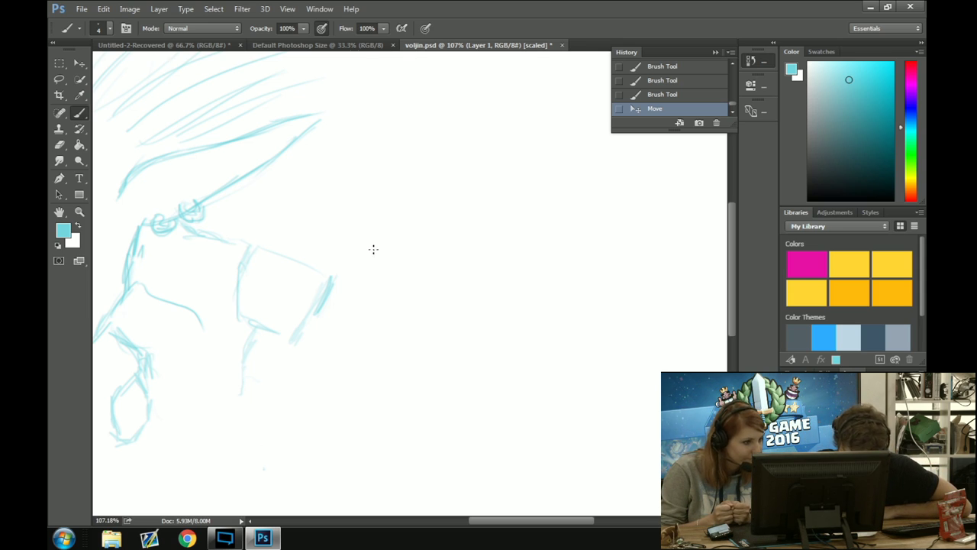
{"action": "left_click_drag", "start_coordinate": [293, 341], "coordinate": [321, 395]}
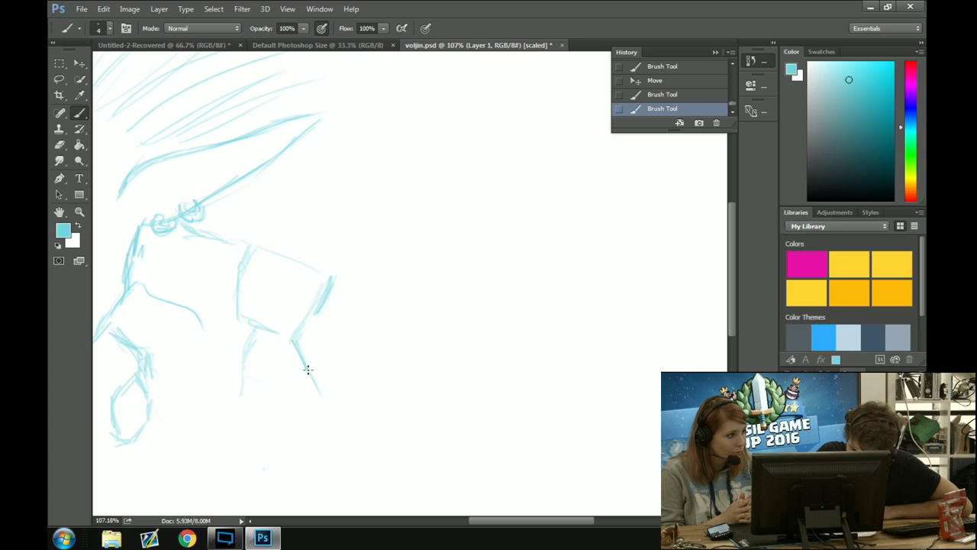
{"action": "left_click_drag", "start_coordinate": [288, 351], "coordinate": [428, 334]}
{"action": "scroll", "coordinate": [277, 347], "scroll_direction": "down", "scroll_amount": 4}
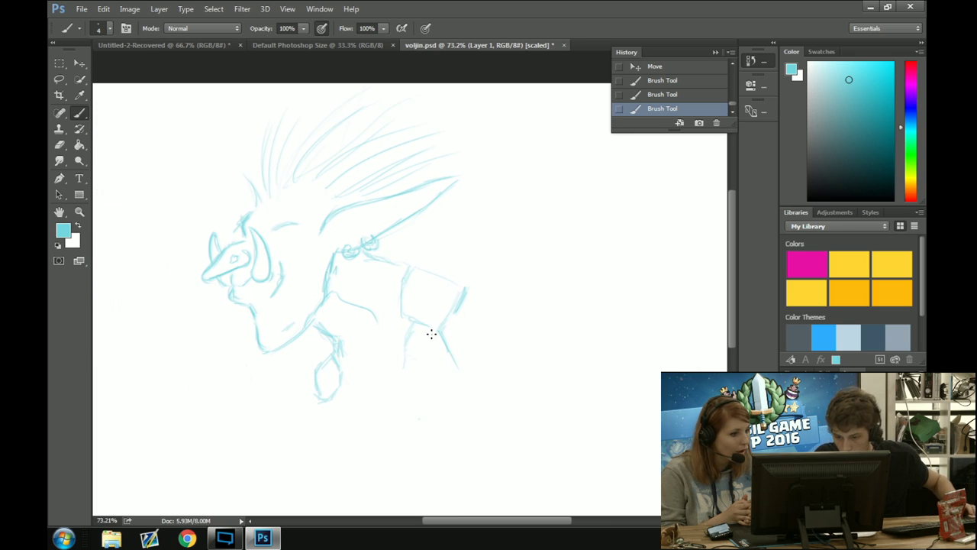
{"action": "left_click_drag", "start_coordinate": [444, 341], "coordinate": [458, 362]}
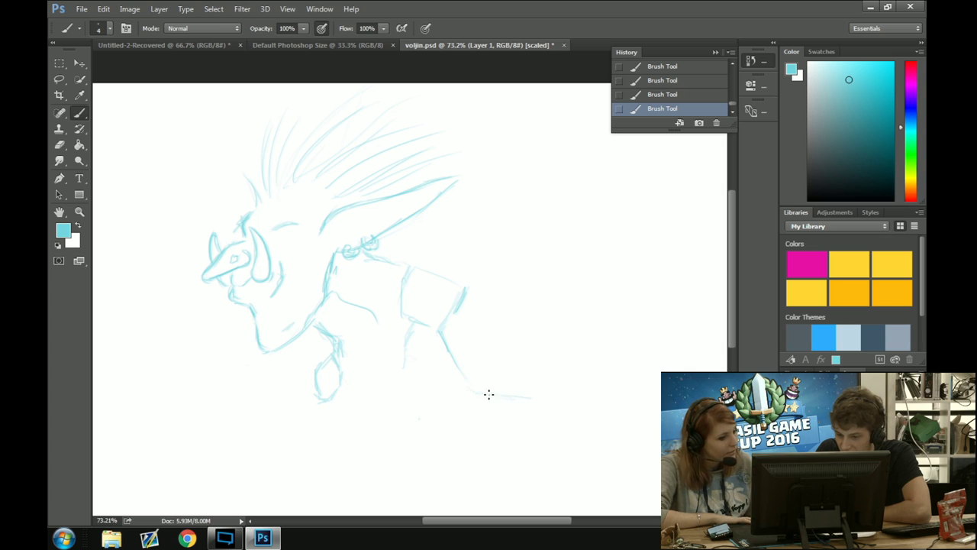
{"action": "left_click_drag", "start_coordinate": [470, 393], "coordinate": [577, 403]}
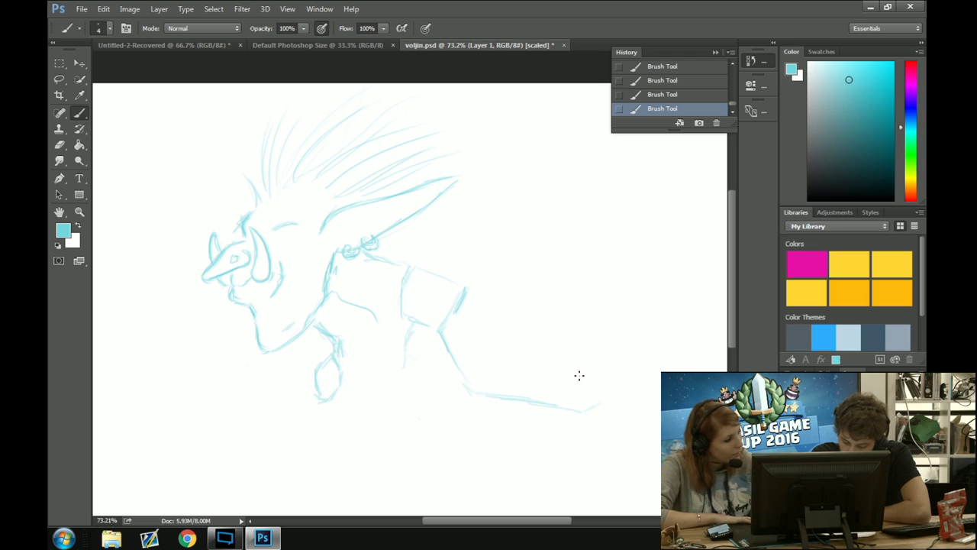
{"action": "left_click_drag", "start_coordinate": [590, 401], "coordinate": [606, 368]}
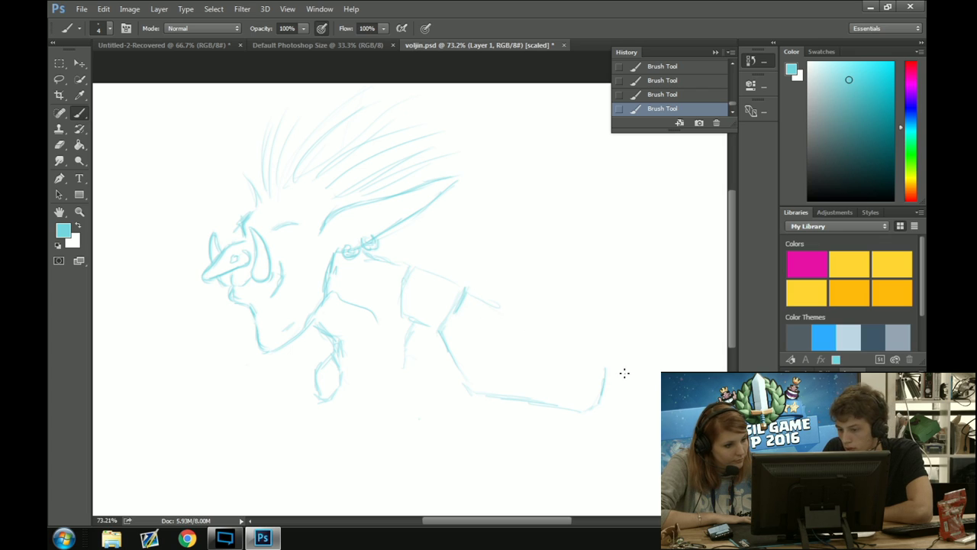
{"action": "left_click_drag", "start_coordinate": [588, 360], "coordinate": [498, 308]}
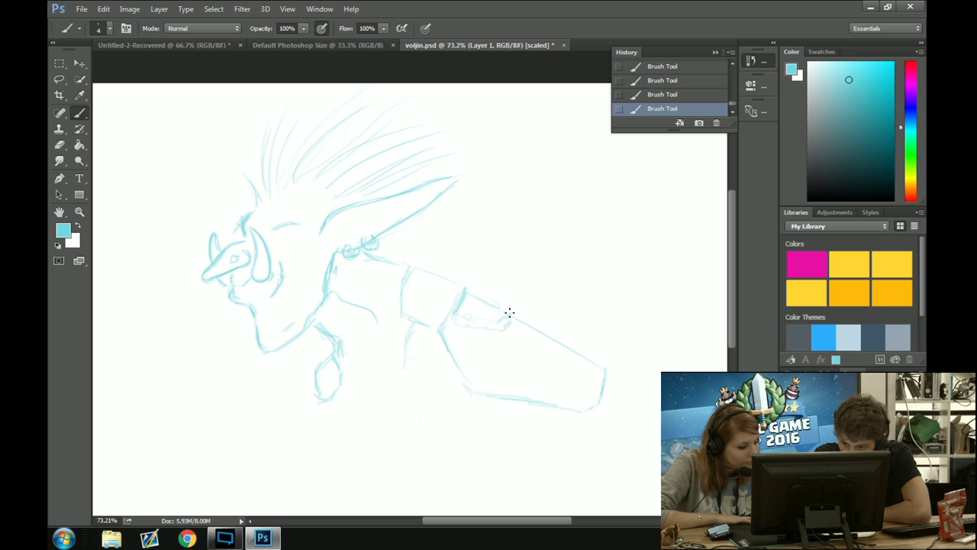
Darken the narrow base at the front of the plate's upper edge and sketch two pointed spikes rising from it
{"action": "mouse_move", "coordinate": [498, 321]}
{"action": "left_mouse_down"}
{"action": "mouse_move", "coordinate": [450, 323]}
{"action": "mouse_move", "coordinate": [500, 330]}
{"action": "mouse_move", "coordinate": [500, 312]}
{"action": "mouse_move", "coordinate": [470, 325]}
{"action": "mouse_move", "coordinate": [440, 320]}
{"action": "mouse_move", "coordinate": [485, 328]}
{"action": "mouse_move", "coordinate": [459, 315]}
{"action": "mouse_move", "coordinate": [504, 323]}
{"action": "mouse_move", "coordinate": [491, 319]}
{"action": "mouse_move", "coordinate": [515, 315]}
{"action": "mouse_move", "coordinate": [456, 313]}
{"action": "mouse_move", "coordinate": [478, 320]}
{"action": "mouse_move", "coordinate": [495, 275]}
{"action": "mouse_move", "coordinate": [479, 304]}
{"action": "left_mouse_up"}
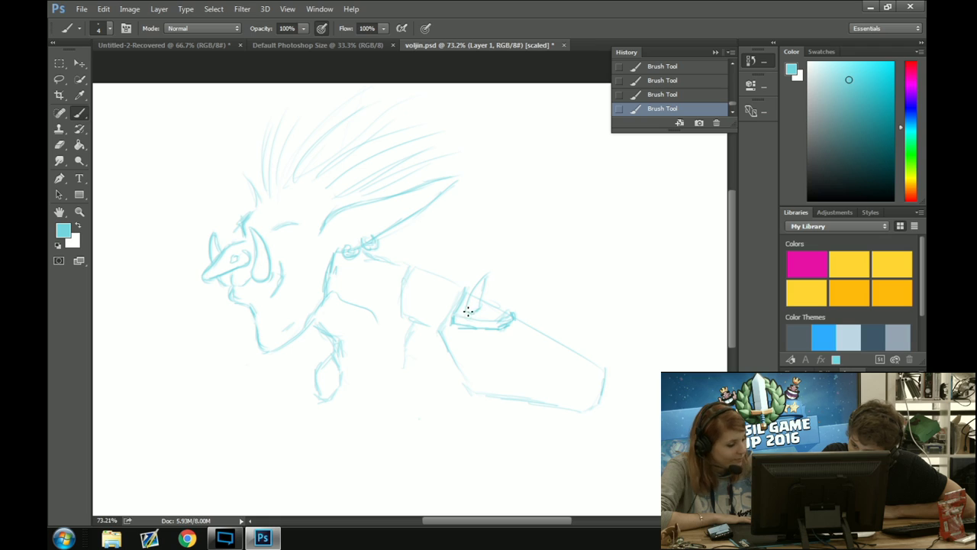
{"action": "left_click_drag", "start_coordinate": [466, 312], "coordinate": [482, 277]}
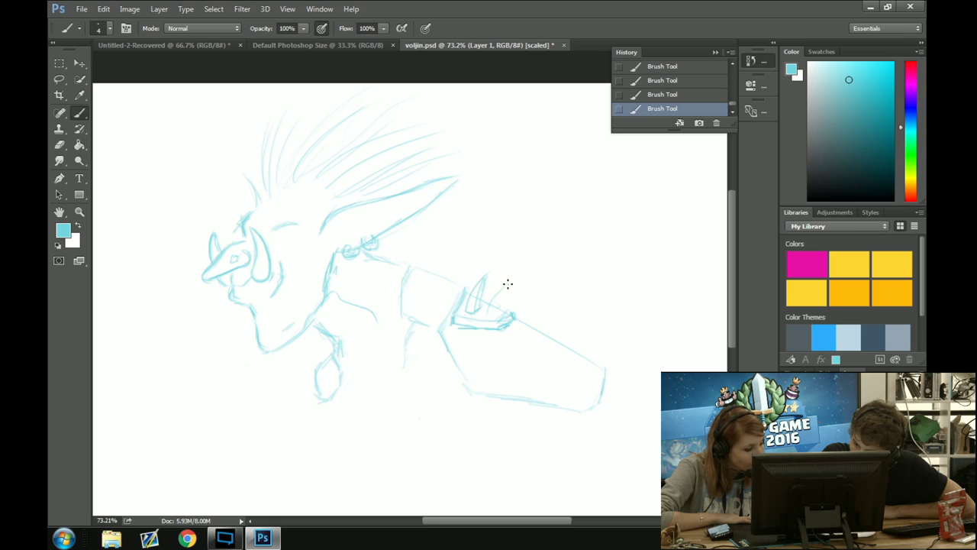
{"action": "left_click_drag", "start_coordinate": [508, 284], "coordinate": [498, 304]}
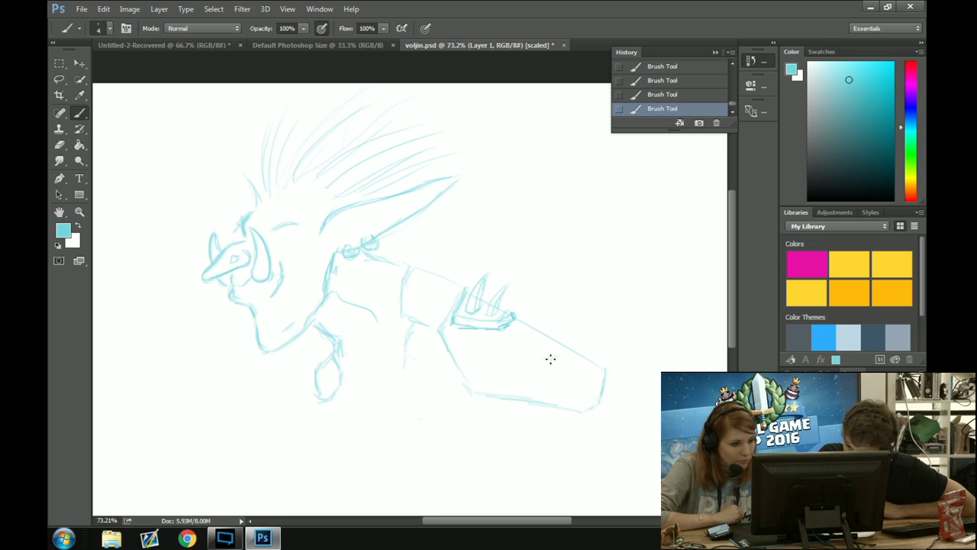
Try to sketch a curved opening near the plate's far end and a large arc beyond it
{"action": "mouse_move", "coordinate": [551, 357]}
{"action": "left_mouse_down"}
{"action": "mouse_move", "coordinate": [530, 362]}
{"action": "mouse_move", "coordinate": [558, 385]}
{"action": "left_mouse_up"}
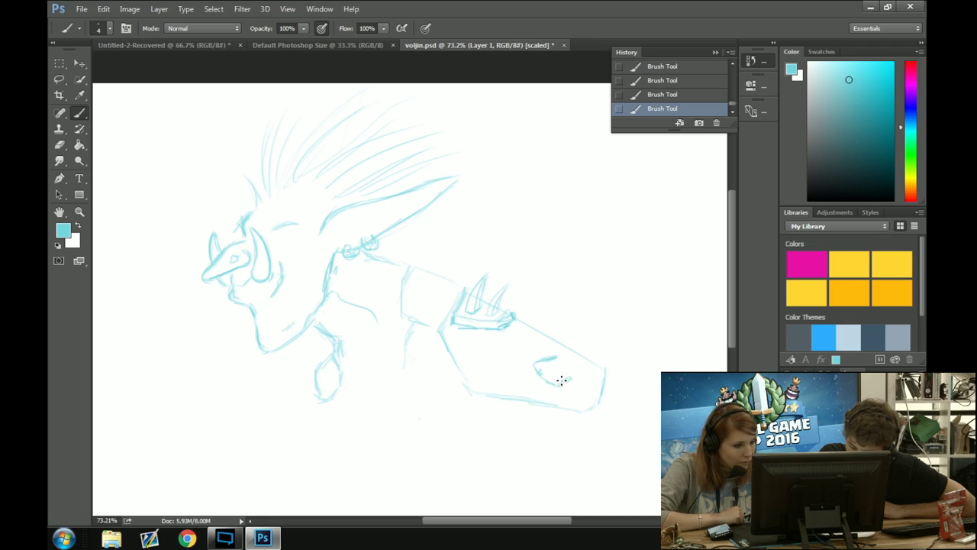
{"action": "mouse_move", "coordinate": [567, 375]}
{"action": "left_mouse_down"}
{"action": "mouse_move", "coordinate": [665, 366]}
{"action": "mouse_move", "coordinate": [648, 400]}
{"action": "left_mouse_up"}
{"action": "key", "text": "ctrl+z"}
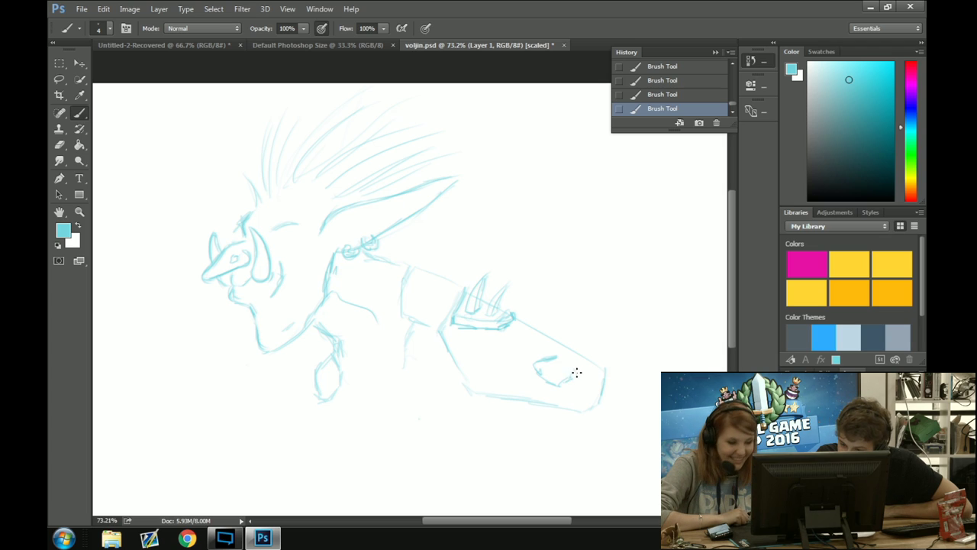
{"action": "mouse_move", "coordinate": [572, 374]}
{"action": "left_mouse_down"}
{"action": "mouse_move", "coordinate": [603, 353]}
{"action": "mouse_move", "coordinate": [591, 362]}
{"action": "mouse_move", "coordinate": [608, 403]}
{"action": "mouse_move", "coordinate": [593, 288]}
{"action": "left_mouse_up"}
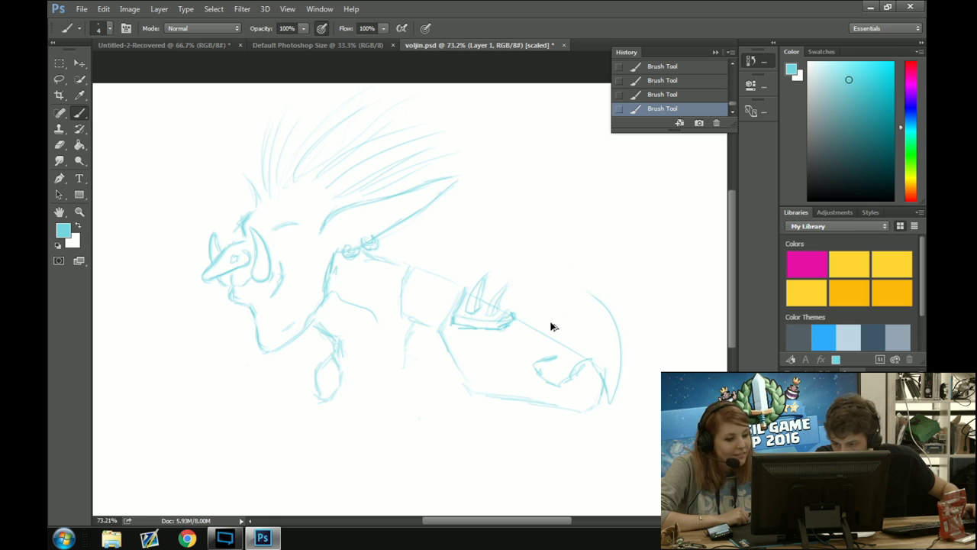
{"action": "key", "text": "ctrl+z"}
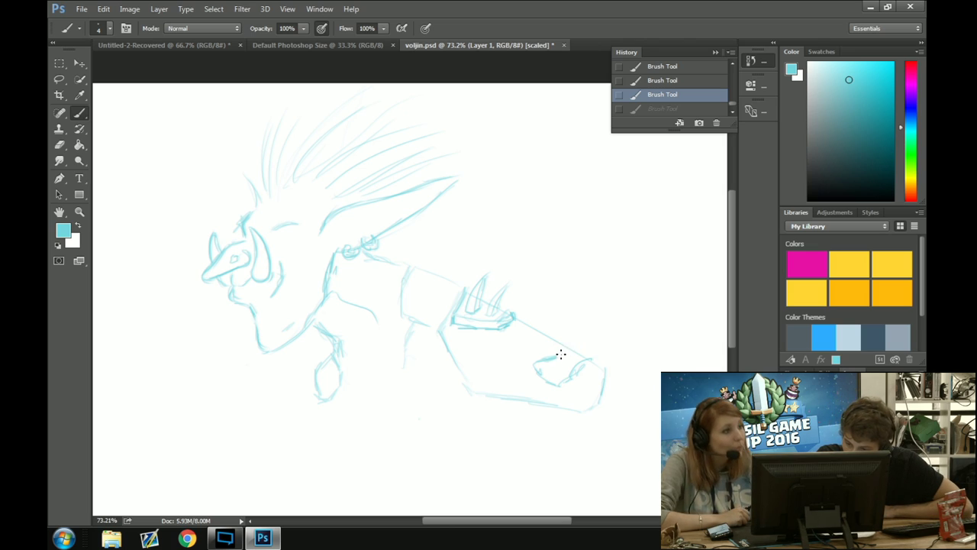
{"action": "key", "text": "ctrl+z"}
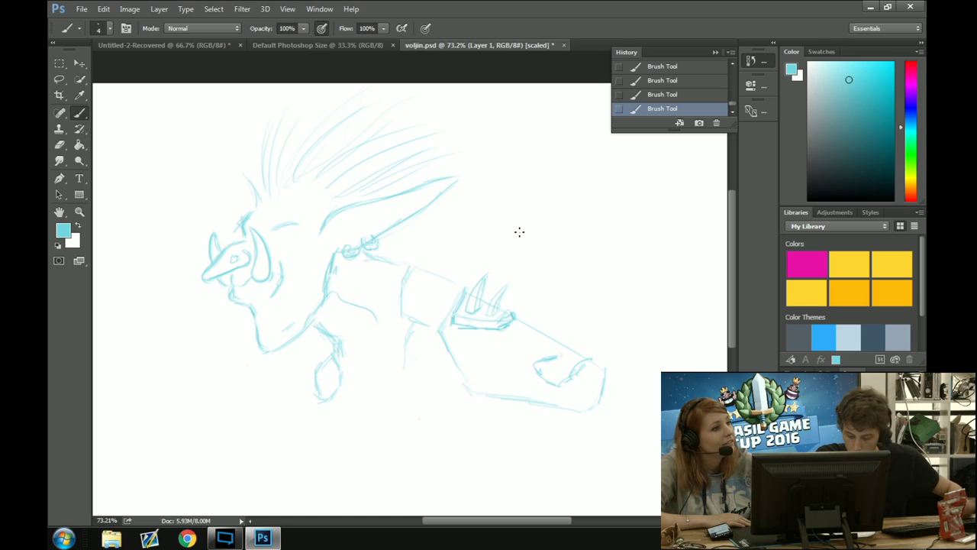
{"action": "key", "text": "ctrl+alt+z"}
{"action": "key", "text": "ctrl+alt+z"}
{"action": "key", "text": "ctrl+alt+z"}
{"action": "key", "text": "ctrl+alt+z"}
{"action": "key", "text": "ctrl+alt+z"}
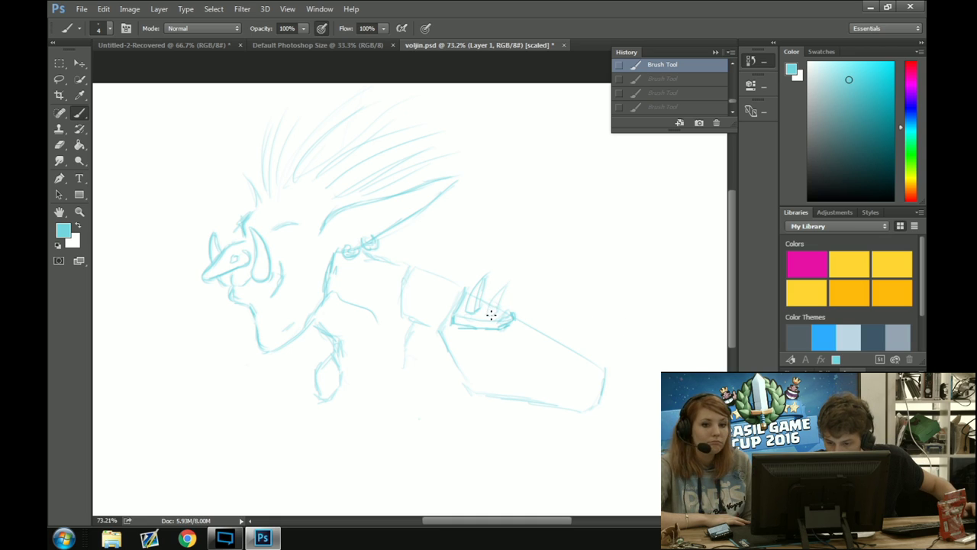
Redraw the side of the second spike and sketch an angular C-shaped curve near the plate's far end
{"action": "left_click_drag", "start_coordinate": [491, 314], "coordinate": [492, 290]}
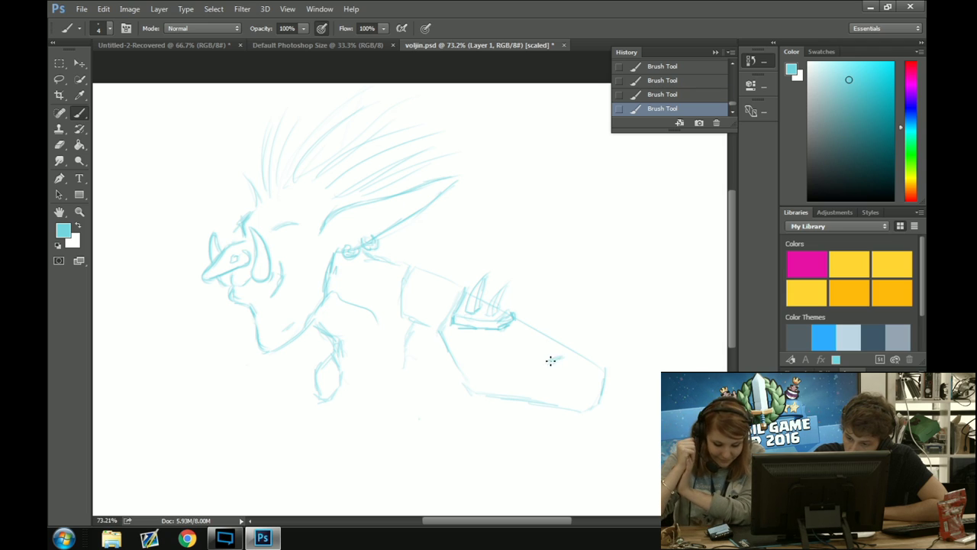
{"action": "mouse_move", "coordinate": [544, 363]}
{"action": "left_mouse_down"}
{"action": "mouse_move", "coordinate": [565, 356]}
{"action": "mouse_move", "coordinate": [550, 376]}
{"action": "mouse_move", "coordinate": [579, 382]}
{"action": "left_mouse_up"}
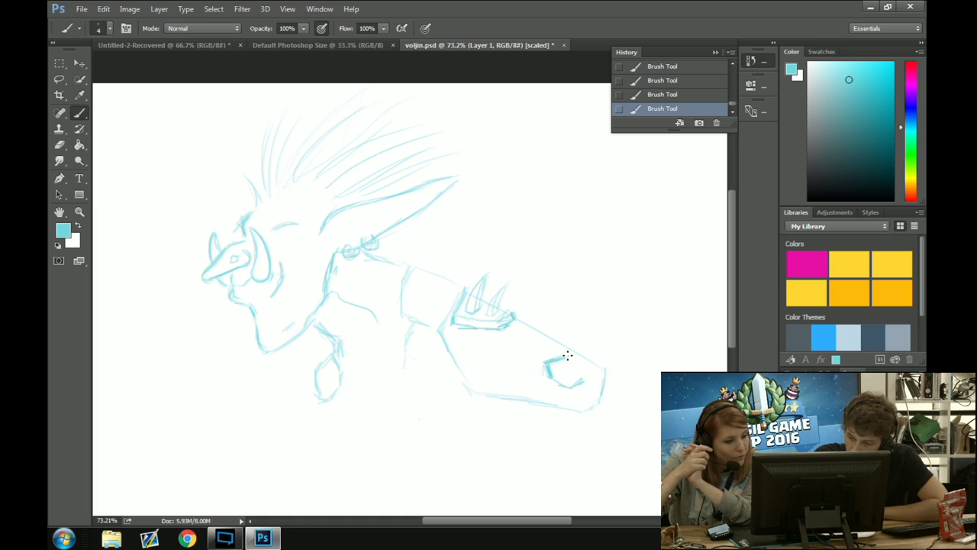
{"action": "mouse_move", "coordinate": [568, 355]}
{"action": "left_mouse_down"}
{"action": "mouse_move", "coordinate": [565, 306]}
{"action": "mouse_move", "coordinate": [511, 218]}
{"action": "left_mouse_up"}
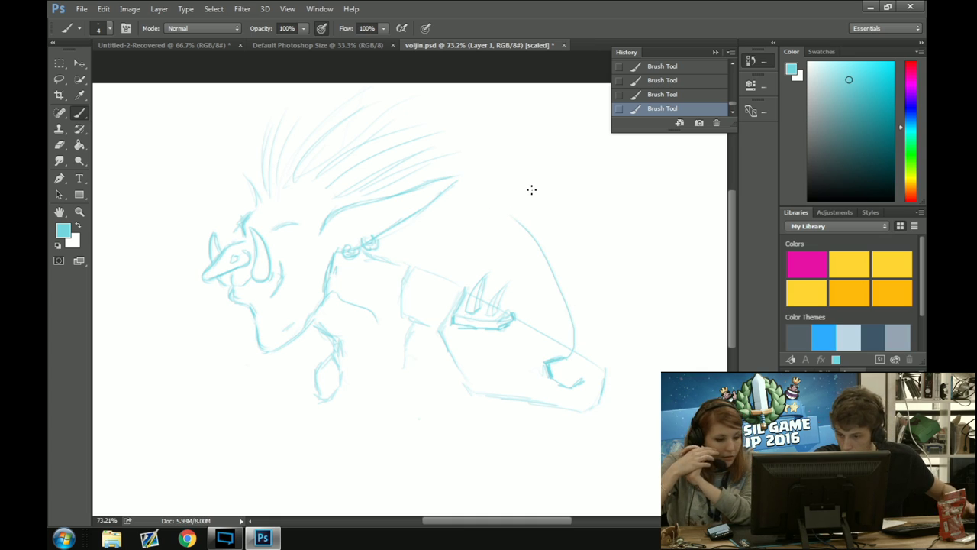
{"action": "key", "text": "ctrl+z"}
{"action": "left_click_drag", "start_coordinate": [563, 360], "coordinate": [493, 240]}
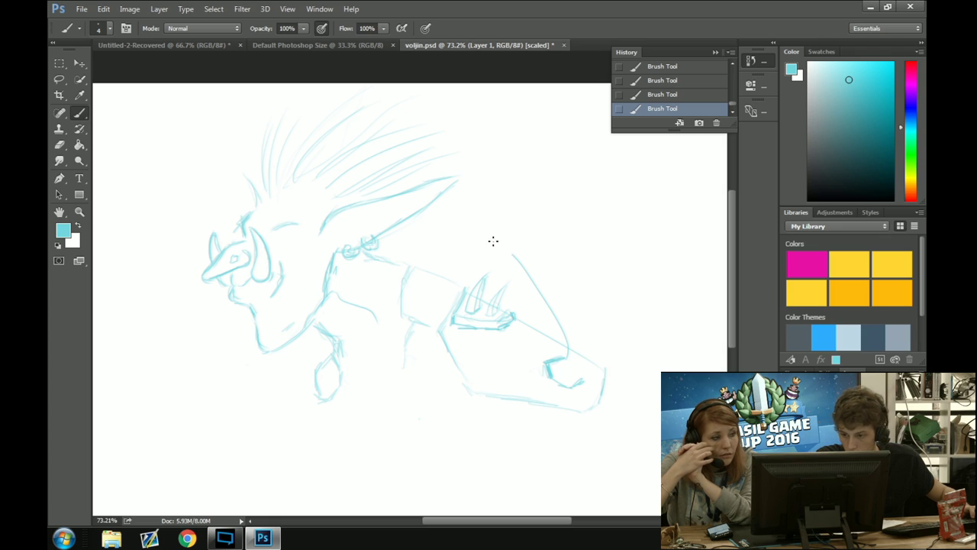
{"action": "key", "text": "ctrl+z"}
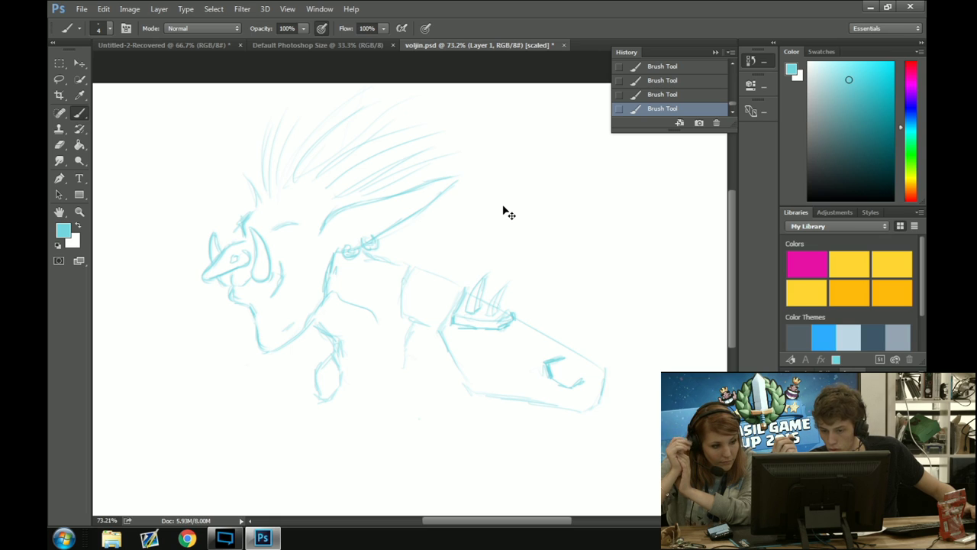
{"action": "left_click_drag", "start_coordinate": [487, 238], "coordinate": [568, 356]}
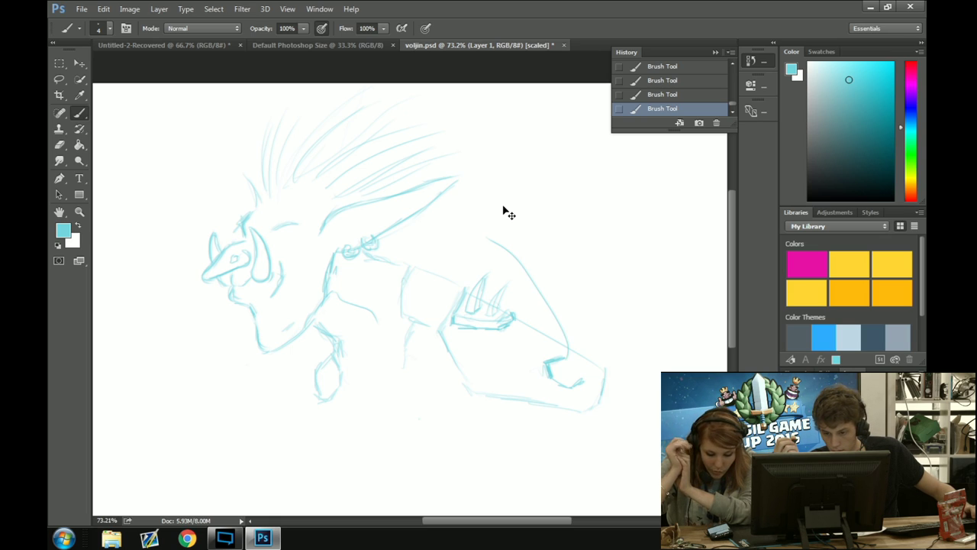
Undo the strokes back to before the notch inside the weapon's far end, and redraw the notch slightly wider with the Brush
{"action": "key", "text": "ctrl+alt+z"}
{"action": "key", "text": "ctrl+alt+z"}
{"action": "key", "text": "ctrl+alt+z"}
{"action": "key", "text": "ctrl+alt+z"}
{"action": "key", "text": "ctrl+alt+z"}
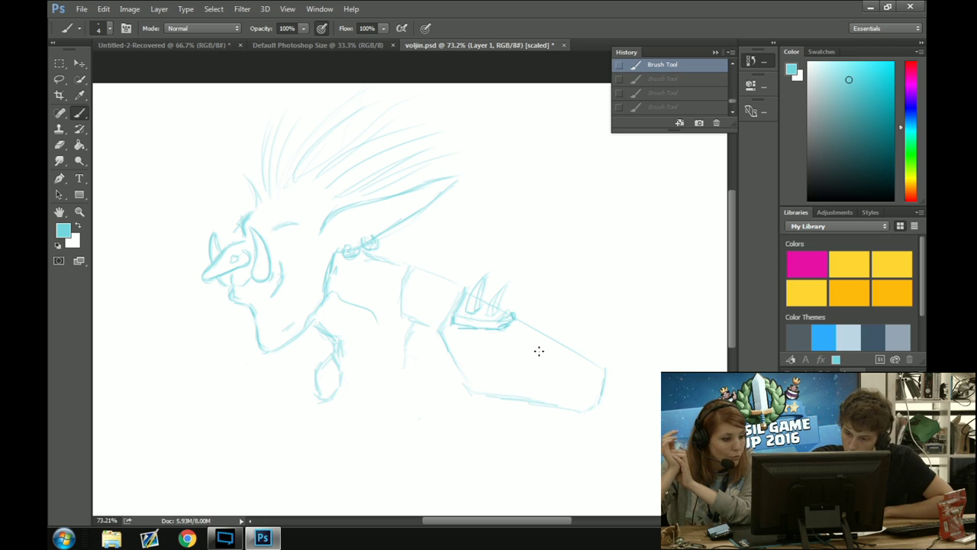
{"action": "mouse_move", "coordinate": [539, 350]}
{"action": "left_mouse_down"}
{"action": "mouse_move", "coordinate": [554, 349]}
{"action": "mouse_move", "coordinate": [532, 362]}
{"action": "left_mouse_up"}
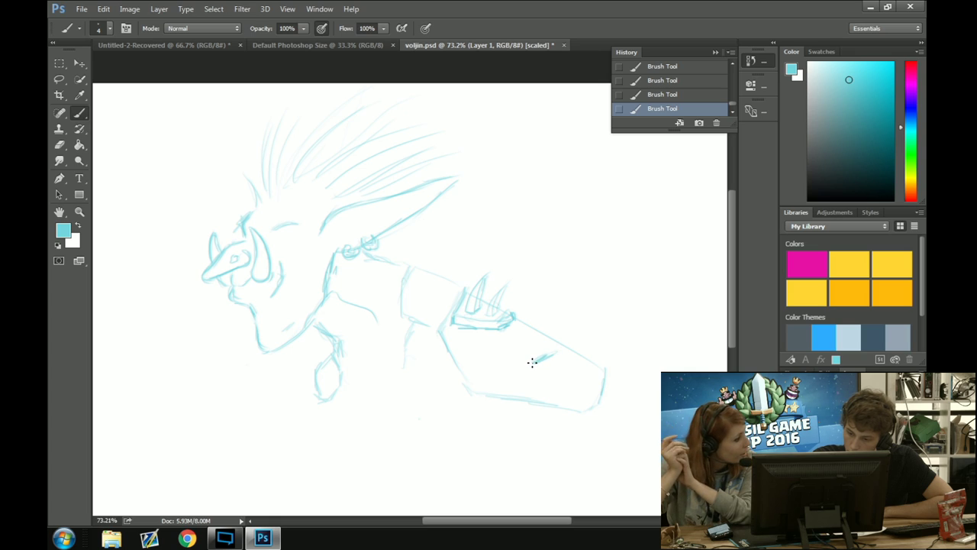
{"action": "key", "text": "ctrl+z"}
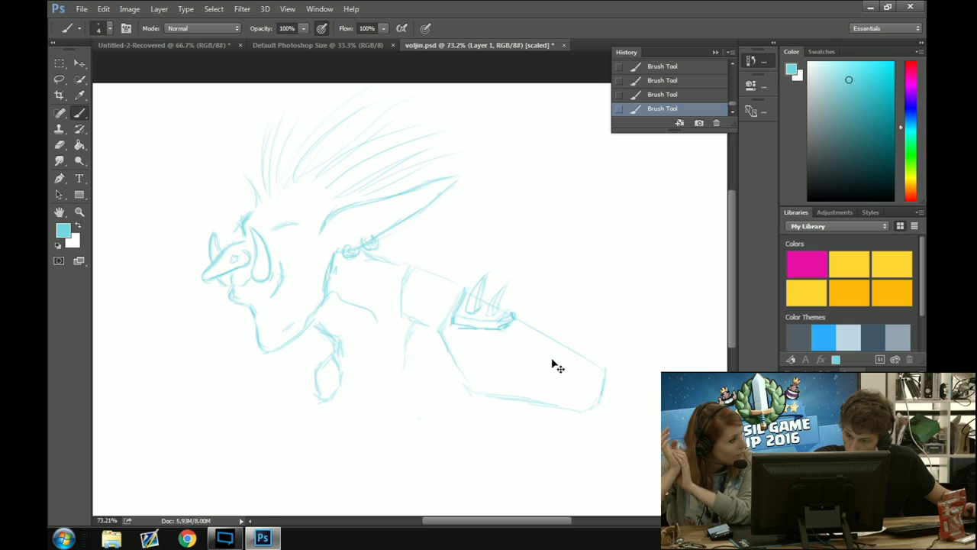
{"action": "mouse_move", "coordinate": [555, 352]}
{"action": "left_mouse_down"}
{"action": "mouse_move", "coordinate": [541, 353]}
{"action": "mouse_move", "coordinate": [539, 378]}
{"action": "mouse_move", "coordinate": [579, 385]}
{"action": "left_mouse_up"}
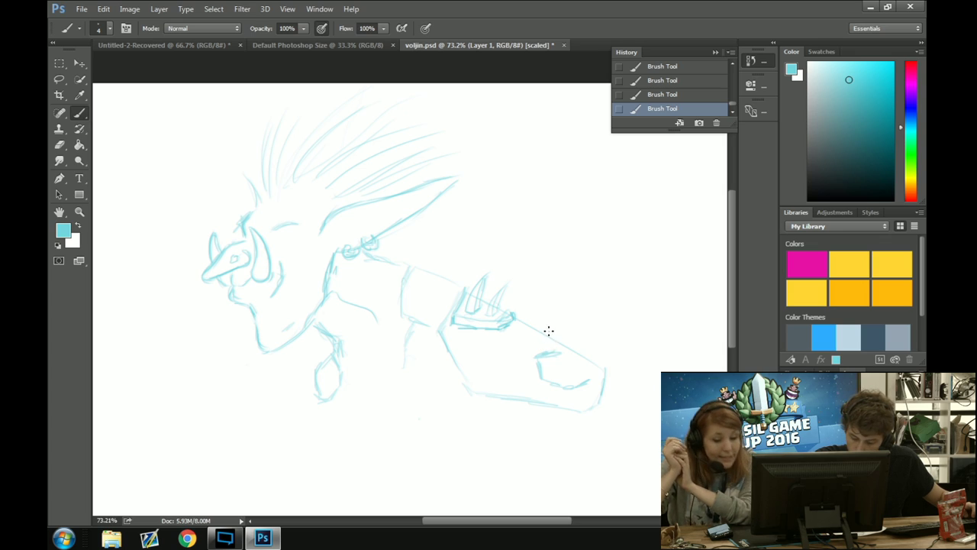
Sketch a large curved blade rising from the notch to a point, with an inner curve, an outer curve and a lower edge
{"action": "mouse_move", "coordinate": [563, 352]}
{"action": "left_mouse_down"}
{"action": "mouse_move", "coordinate": [489, 197]}
{"action": "mouse_move", "coordinate": [620, 303]}
{"action": "mouse_move", "coordinate": [653, 406]}
{"action": "left_mouse_up"}
{"action": "key", "text": "ctrl+z"}
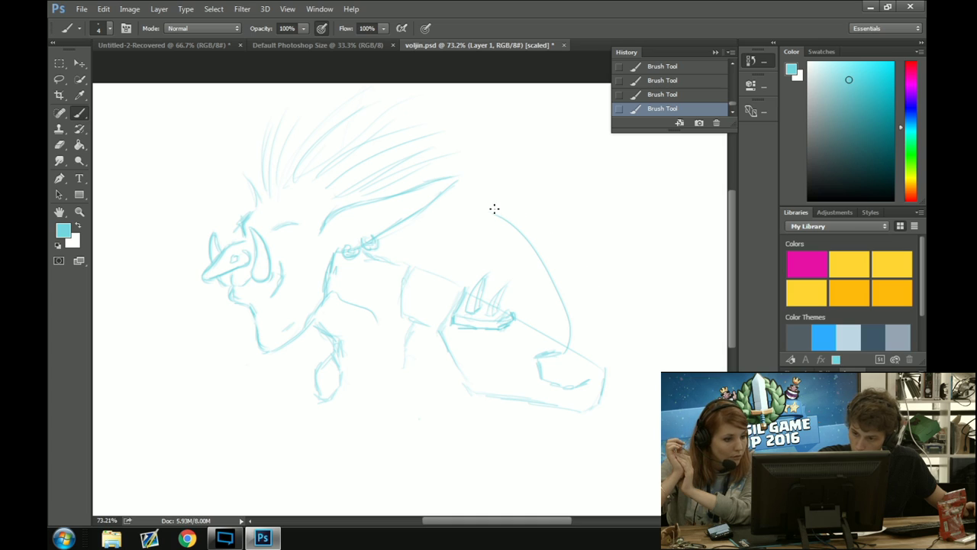
{"action": "mouse_move", "coordinate": [494, 209]}
{"action": "left_mouse_down"}
{"action": "mouse_move", "coordinate": [541, 226]}
{"action": "mouse_move", "coordinate": [633, 319]}
{"action": "mouse_move", "coordinate": [655, 391]}
{"action": "left_mouse_up"}
{"action": "mouse_move", "coordinate": [587, 381]}
{"action": "left_mouse_down"}
{"action": "mouse_move", "coordinate": [658, 392]}
{"action": "mouse_move", "coordinate": [498, 194]}
{"action": "mouse_move", "coordinate": [589, 251]}
{"action": "mouse_move", "coordinate": [649, 359]}
{"action": "mouse_move", "coordinate": [654, 393]}
{"action": "mouse_move", "coordinate": [644, 328]}
{"action": "mouse_move", "coordinate": [499, 209]}
{"action": "mouse_move", "coordinate": [620, 270]}
{"action": "mouse_move", "coordinate": [659, 387]}
{"action": "left_mouse_up"}
{"action": "key", "text": "ctrl+z"}
{"action": "key", "text": "ctrl+z"}
{"action": "key", "text": "ctrl+z"}
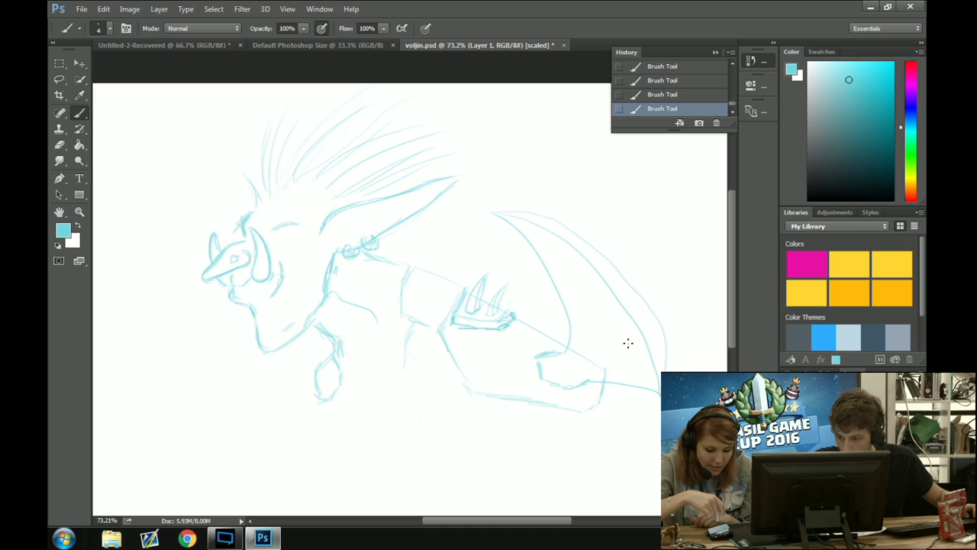
{"action": "key", "text": "ctrl+z"}
{"action": "mouse_move", "coordinate": [659, 393]}
{"action": "left_mouse_down"}
{"action": "mouse_move", "coordinate": [666, 345]}
{"action": "mouse_move", "coordinate": [604, 247]}
{"action": "left_mouse_up"}
{"action": "key", "text": "ctrl+z"}
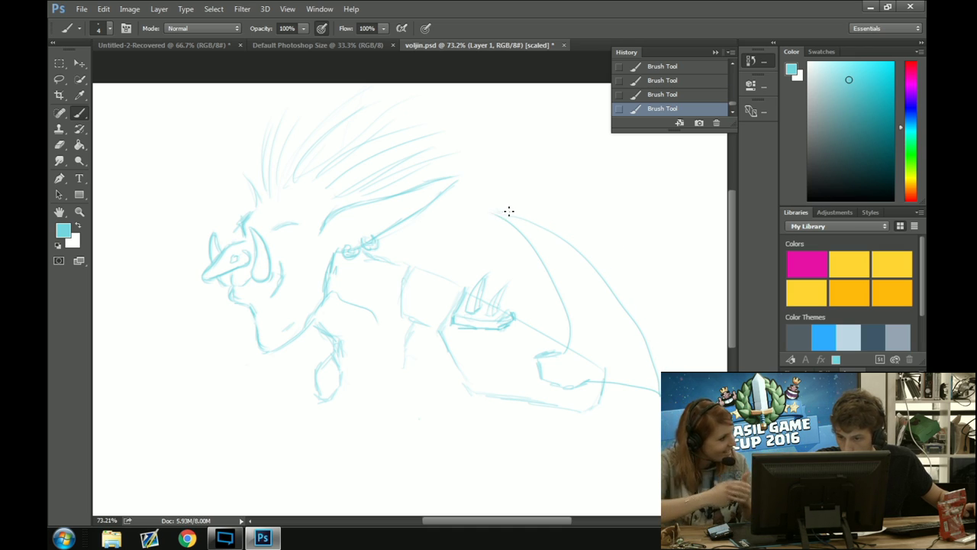
{"action": "mouse_move", "coordinate": [509, 210]}
{"action": "left_mouse_down"}
{"action": "mouse_move", "coordinate": [602, 251]}
{"action": "mouse_move", "coordinate": [667, 338]}
{"action": "mouse_move", "coordinate": [670, 367]}
{"action": "left_mouse_up"}
{"action": "key", "text": "ctrl+z"}
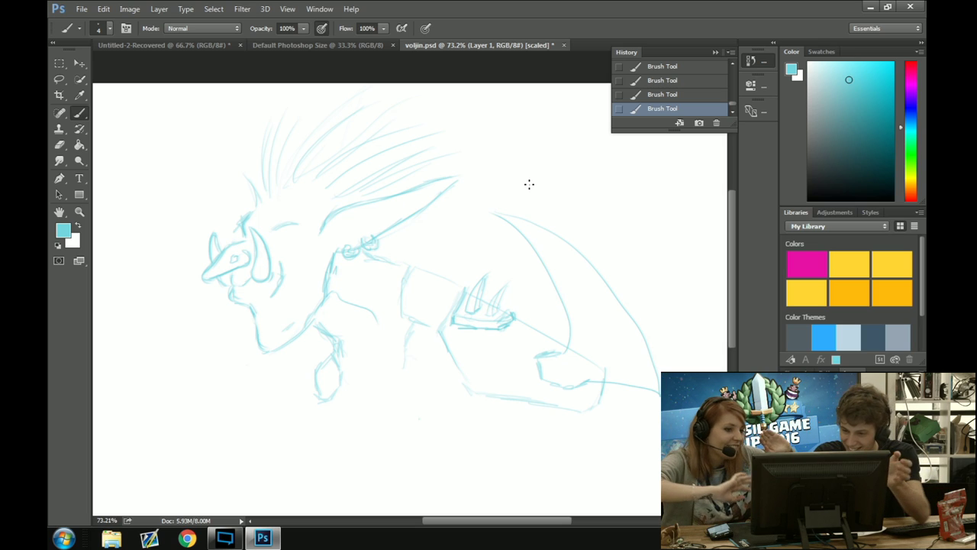
{"action": "mouse_move", "coordinate": [493, 213]}
{"action": "left_mouse_down"}
{"action": "mouse_move", "coordinate": [517, 210]}
{"action": "mouse_move", "coordinate": [589, 241]}
{"action": "mouse_move", "coordinate": [654, 314]}
{"action": "mouse_move", "coordinate": [651, 382]}
{"action": "left_mouse_up"}
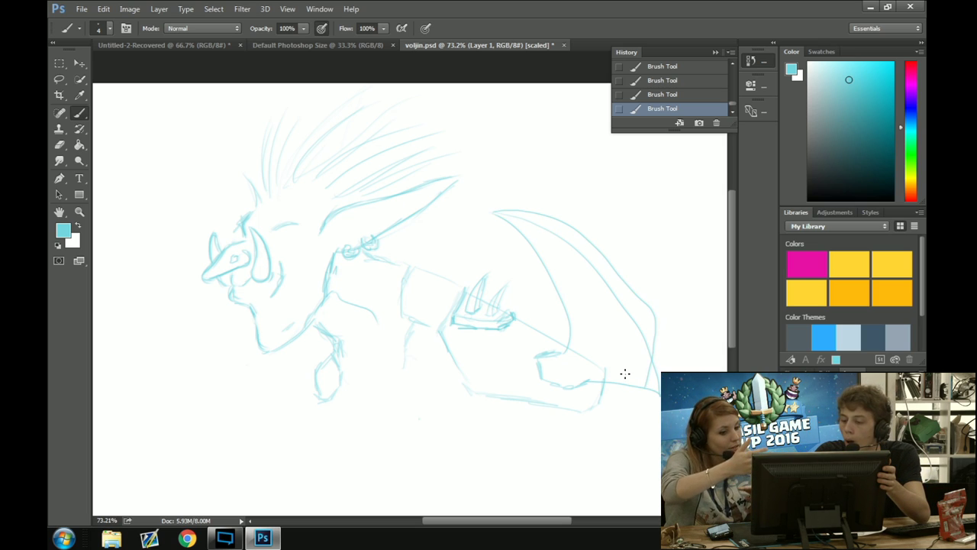
{"action": "key", "text": "ctrl+z"}
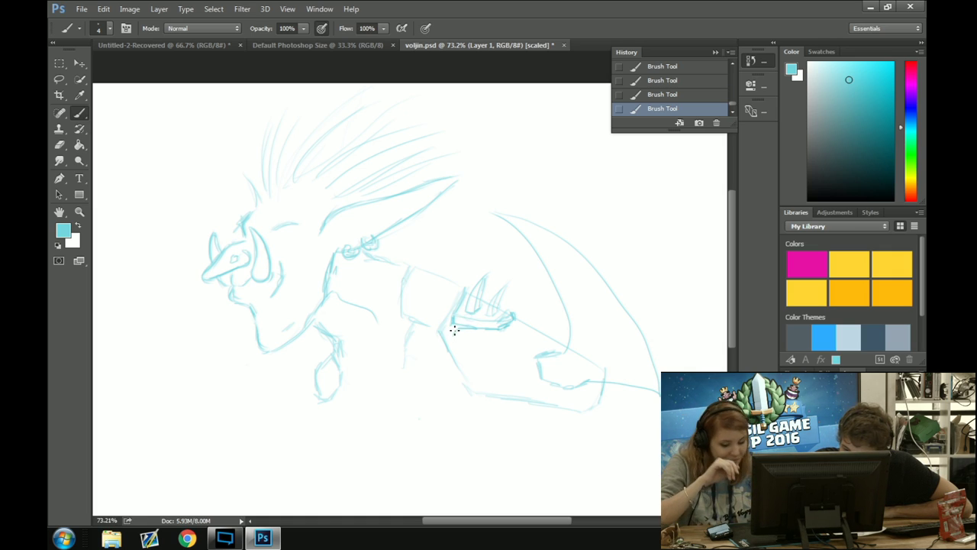
Add an inner contour along the weapon's lower edge and erase the old outline overlapping the blade, plus part of the arm's upper line
{"action": "mouse_move", "coordinate": [452, 330]}
{"action": "left_mouse_down"}
{"action": "mouse_move", "coordinate": [475, 385]}
{"action": "mouse_move", "coordinate": [548, 392]}
{"action": "mouse_move", "coordinate": [542, 355]}
{"action": "mouse_move", "coordinate": [543, 378]}
{"action": "mouse_move", "coordinate": [588, 389]}
{"action": "left_mouse_up"}
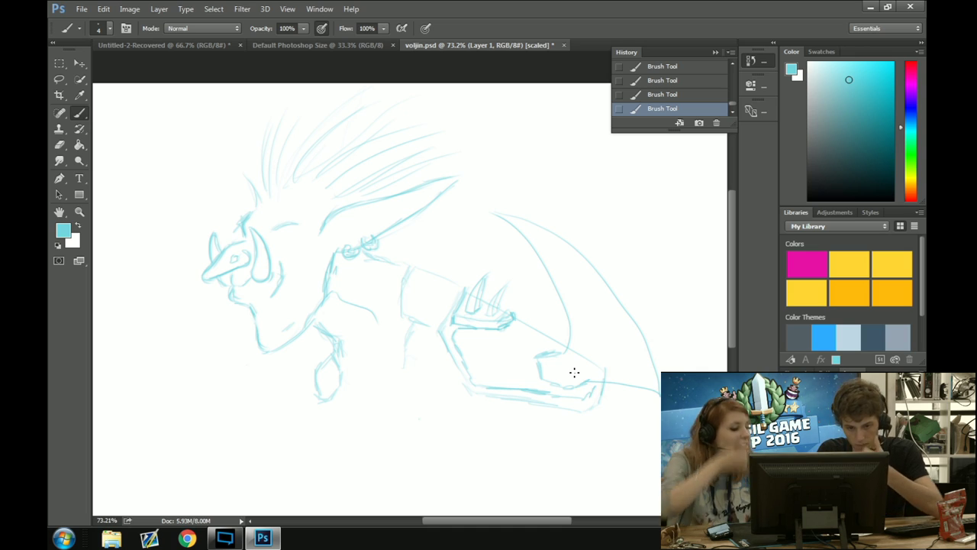
{"action": "left_click", "coordinate": [59, 145]}
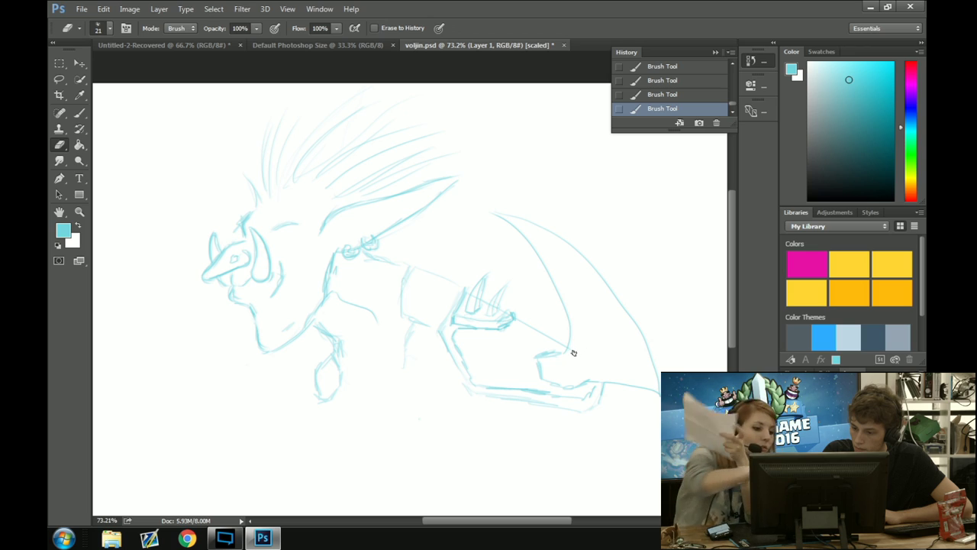
{"action": "left_click_drag", "start_coordinate": [571, 350], "coordinate": [572, 343]}
{"action": "left_click_drag", "start_coordinate": [573, 340], "coordinate": [574, 334]}
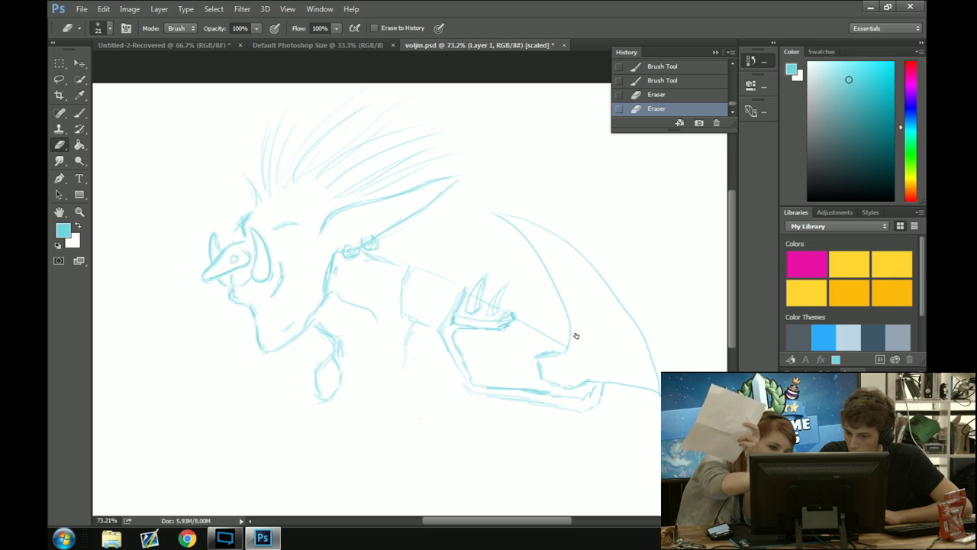
{"action": "mouse_move", "coordinate": [447, 270]}
{"action": "left_mouse_down"}
{"action": "mouse_move", "coordinate": [409, 259]}
{"action": "mouse_move", "coordinate": [438, 267]}
{"action": "left_mouse_up"}
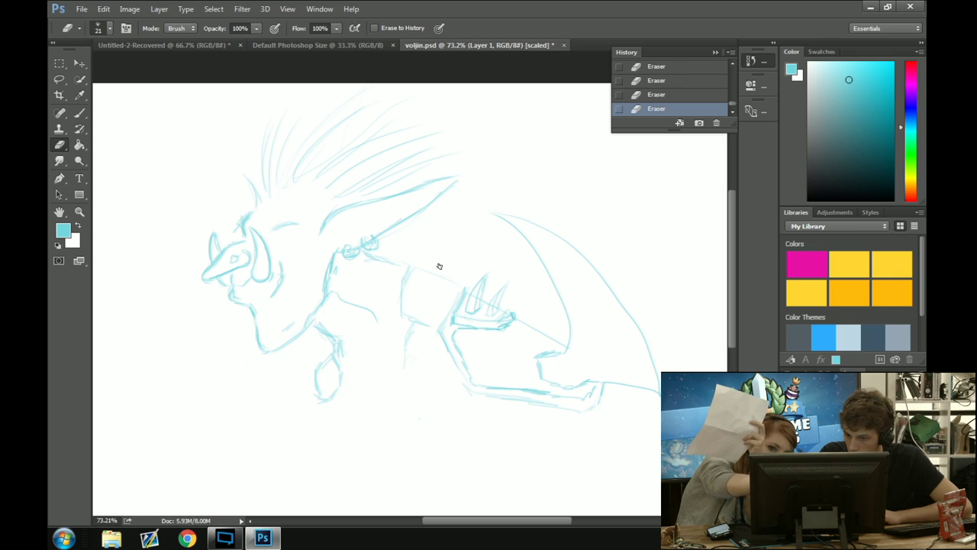
Redraw the arm's upper contour with the Brush as a slightly arched line leading to the spiked band
{"action": "left_click", "coordinate": [80, 112]}
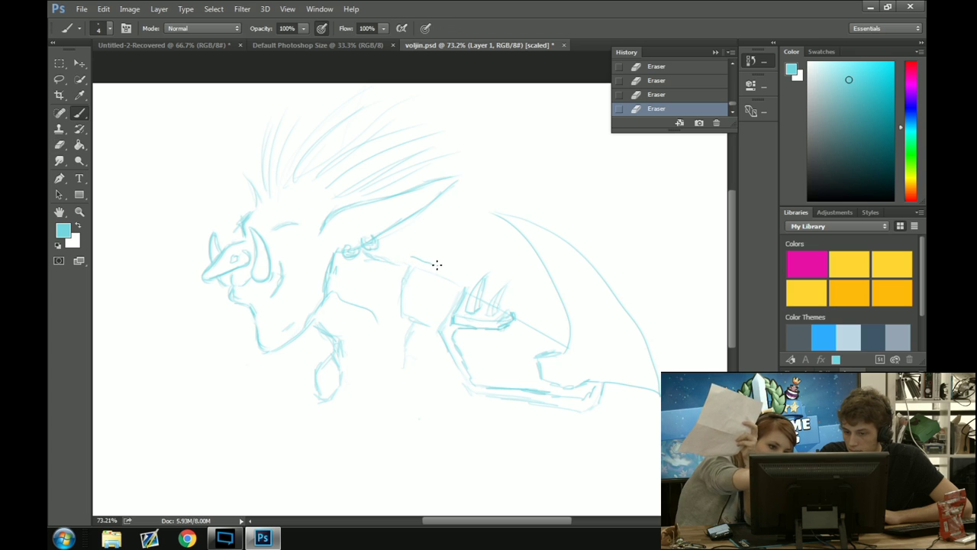
{"action": "left_click_drag", "start_coordinate": [437, 265], "coordinate": [645, 367]}
{"action": "left_click", "coordinate": [692, 95]}
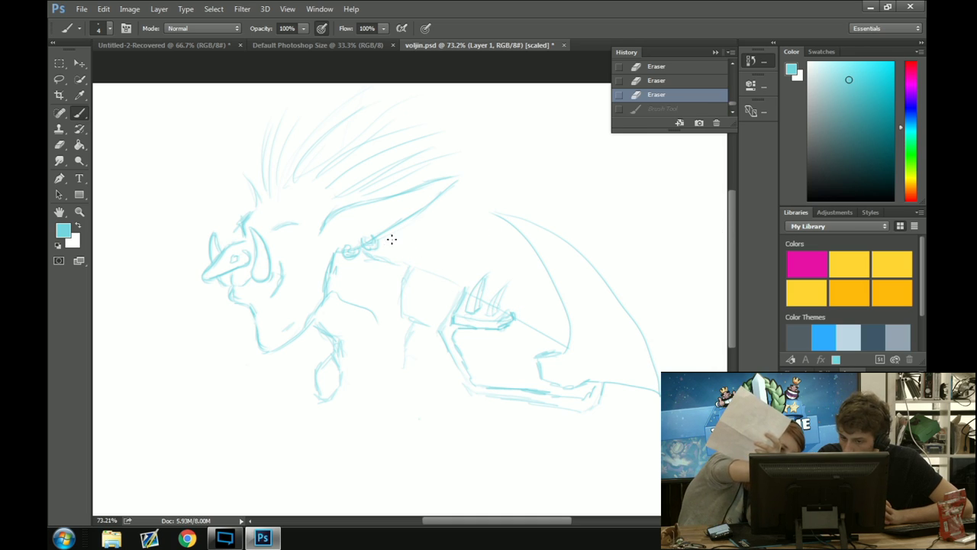
{"action": "mouse_move", "coordinate": [428, 266]}
{"action": "left_mouse_down"}
{"action": "mouse_move", "coordinate": [462, 287]}
{"action": "mouse_move", "coordinate": [490, 279]}
{"action": "mouse_move", "coordinate": [467, 289]}
{"action": "left_mouse_up"}
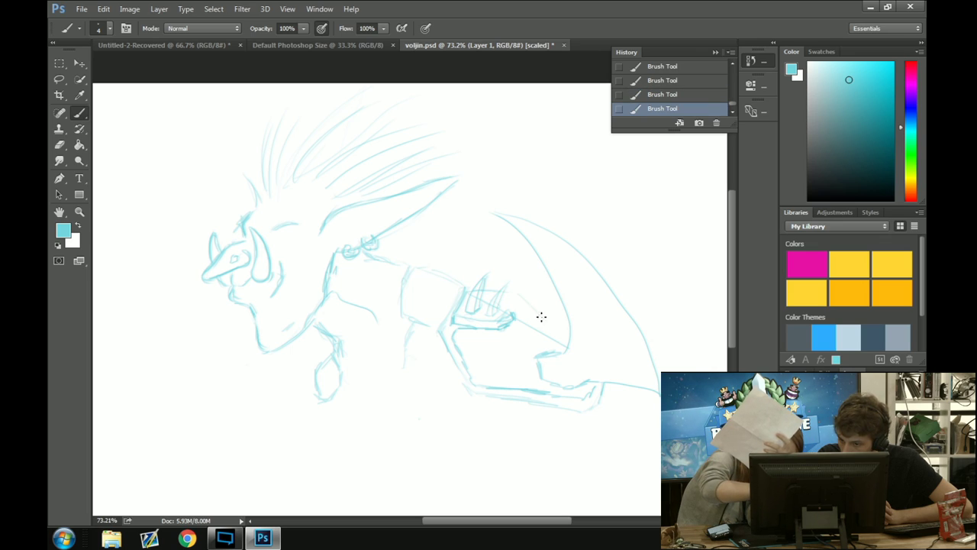
{"action": "mouse_move", "coordinate": [541, 316]}
{"action": "left_mouse_down"}
{"action": "mouse_move", "coordinate": [563, 343]}
{"action": "mouse_move", "coordinate": [519, 294]}
{"action": "left_mouse_up"}
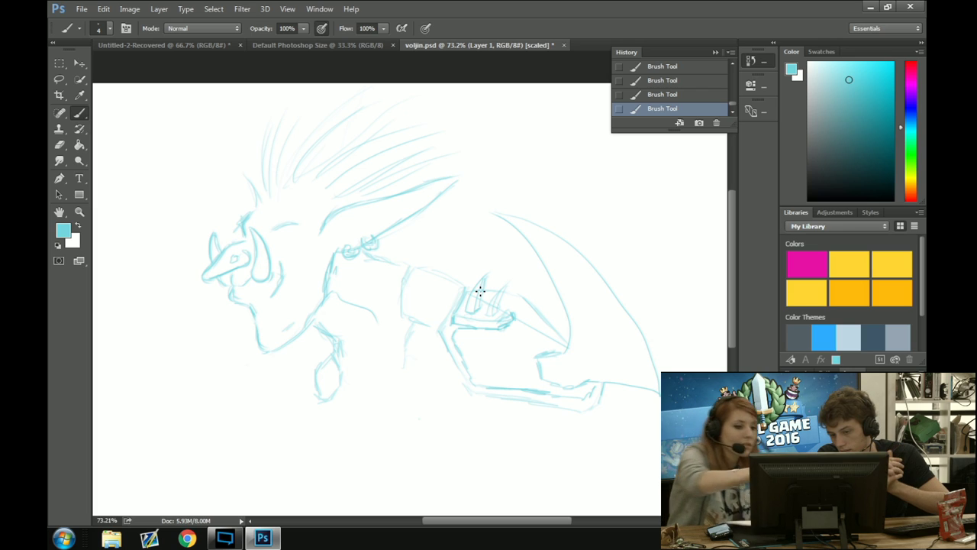
{"action": "mouse_move", "coordinate": [617, 175]}
{"action": "left_mouse_down"}
{"action": "mouse_move", "coordinate": [637, 166]}
{"action": "mouse_move", "coordinate": [659, 175]}
{"action": "mouse_move", "coordinate": [680, 209]}
{"action": "mouse_move", "coordinate": [659, 216]}
{"action": "left_mouse_up"}
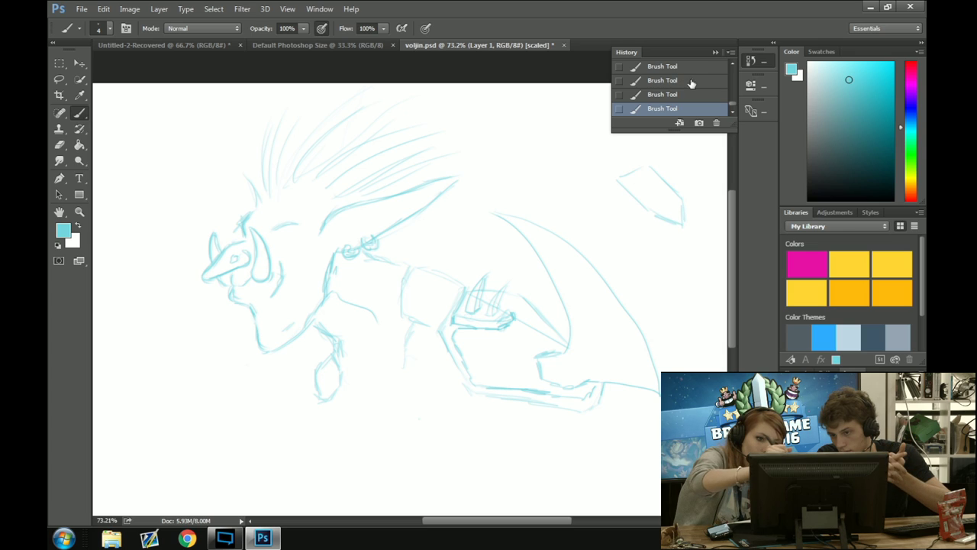
{"action": "left_click", "coordinate": [695, 67]}
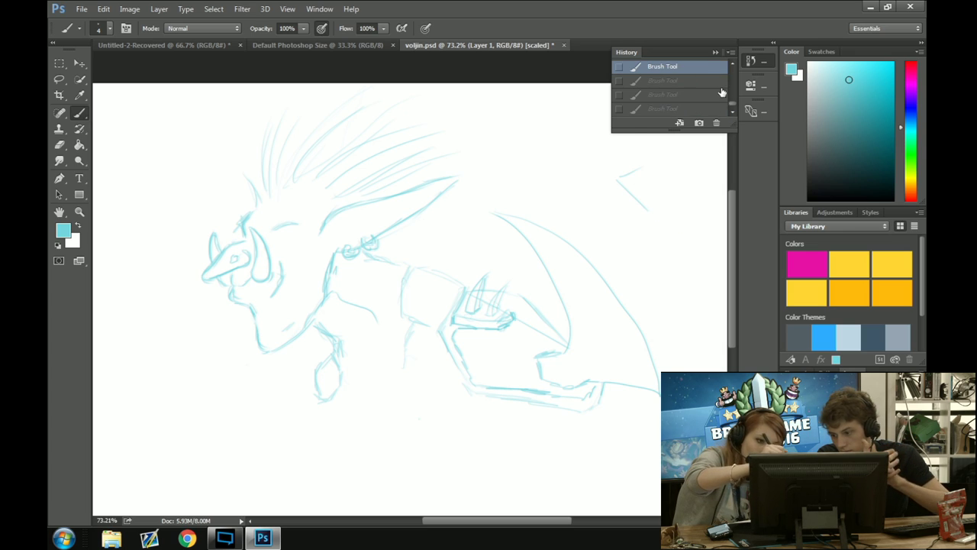
{"action": "scroll", "coordinate": [734, 99], "scroll_direction": "up", "scroll_amount": 2}
{"action": "scroll", "coordinate": [734, 99], "scroll_direction": "down", "scroll_amount": 3}
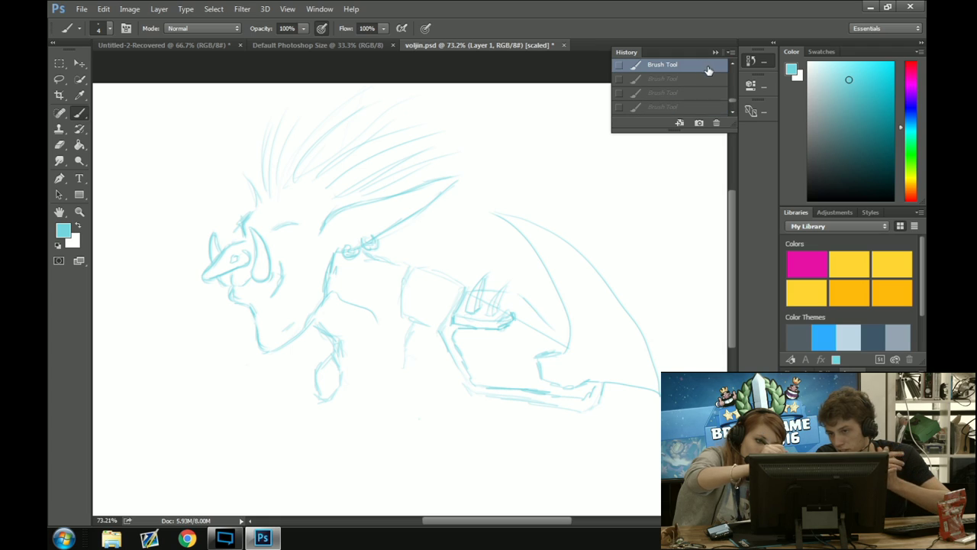
{"action": "scroll", "coordinate": [733, 83], "scroll_direction": "up", "scroll_amount": 2}
{"action": "scroll", "coordinate": [695, 73], "scroll_direction": "down", "scroll_amount": 3}
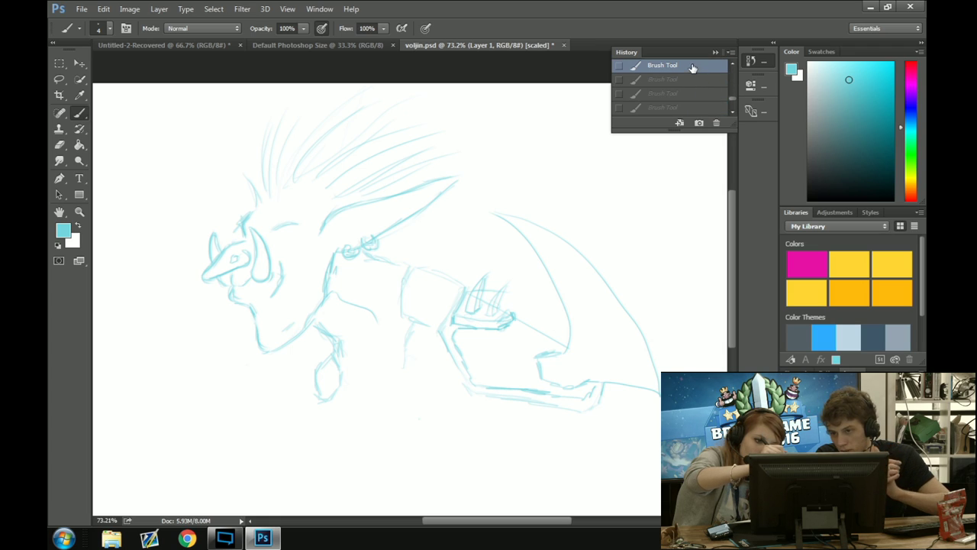
{"action": "scroll", "coordinate": [698, 87], "scroll_direction": "up", "scroll_amount": 2}
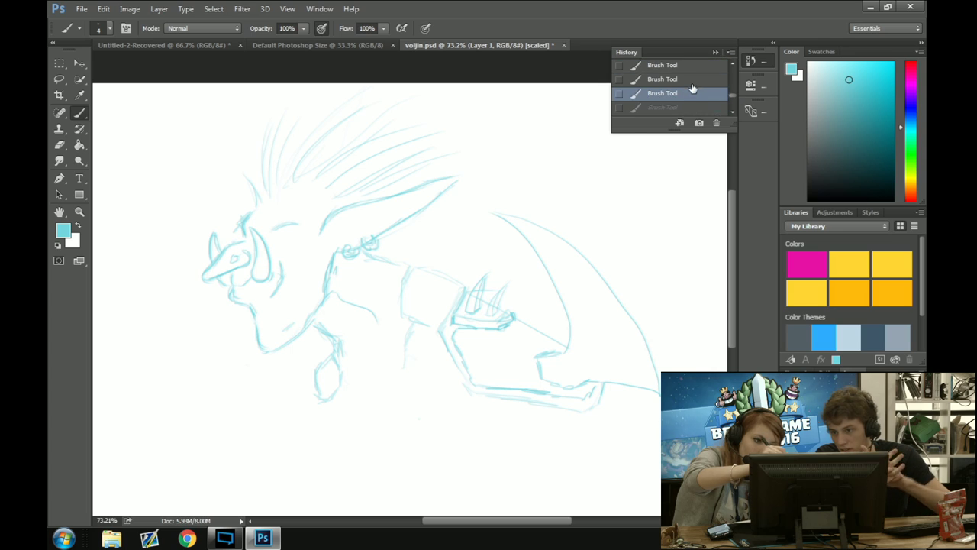
{"action": "scroll", "coordinate": [692, 77], "scroll_direction": "down", "scroll_amount": 2}
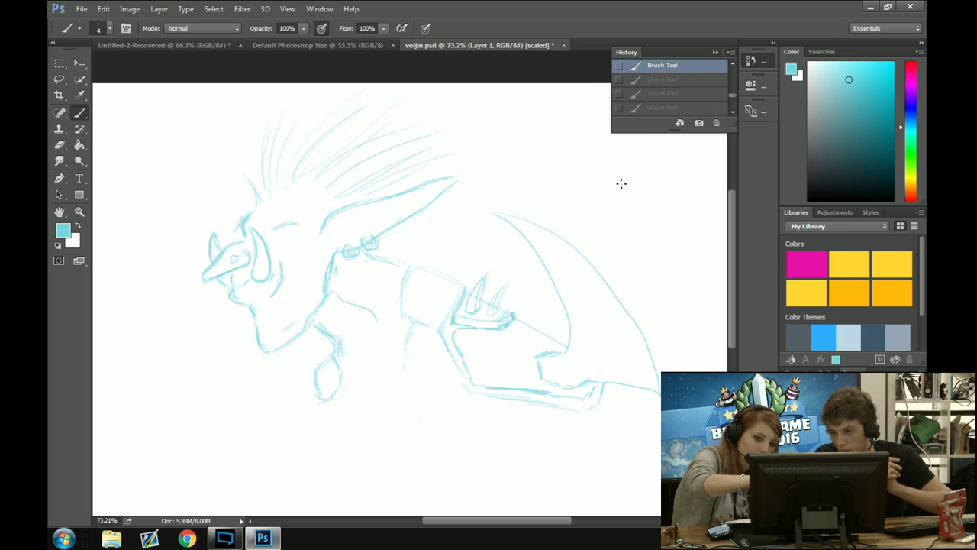
Sketch a small thumbnail of the weapon with its blade, notch and spikes in the empty canvas area above the large blade
{"action": "mouse_move", "coordinate": [620, 182]}
{"action": "left_mouse_down"}
{"action": "mouse_move", "coordinate": [651, 179]}
{"action": "mouse_move", "coordinate": [674, 207]}
{"action": "mouse_move", "coordinate": [672, 221]}
{"action": "mouse_move", "coordinate": [661, 192]}
{"action": "mouse_move", "coordinate": [661, 203]}
{"action": "mouse_move", "coordinate": [672, 199]}
{"action": "mouse_move", "coordinate": [668, 177]}
{"action": "mouse_move", "coordinate": [643, 156]}
{"action": "mouse_move", "coordinate": [688, 192]}
{"action": "left_mouse_up"}
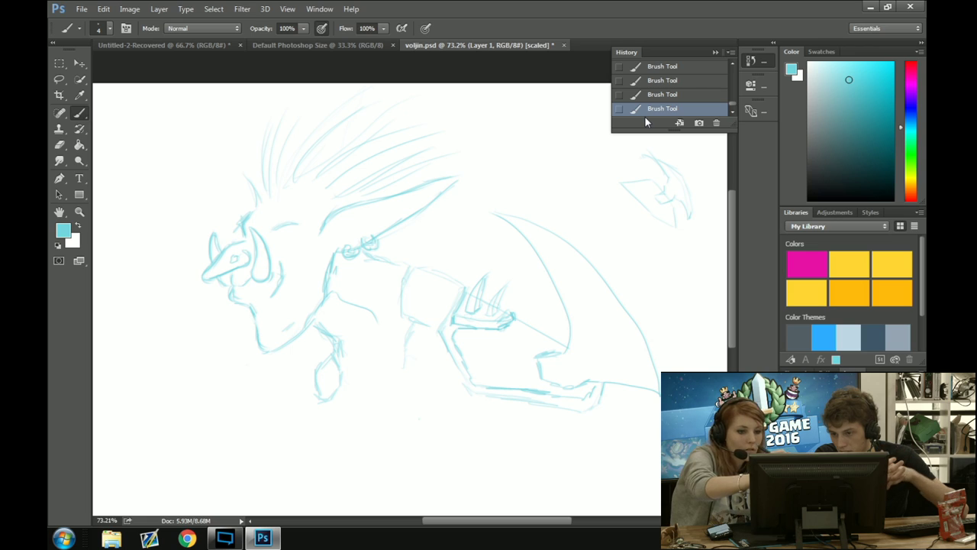
{"action": "left_click_drag", "start_coordinate": [675, 257], "coordinate": [671, 238]}
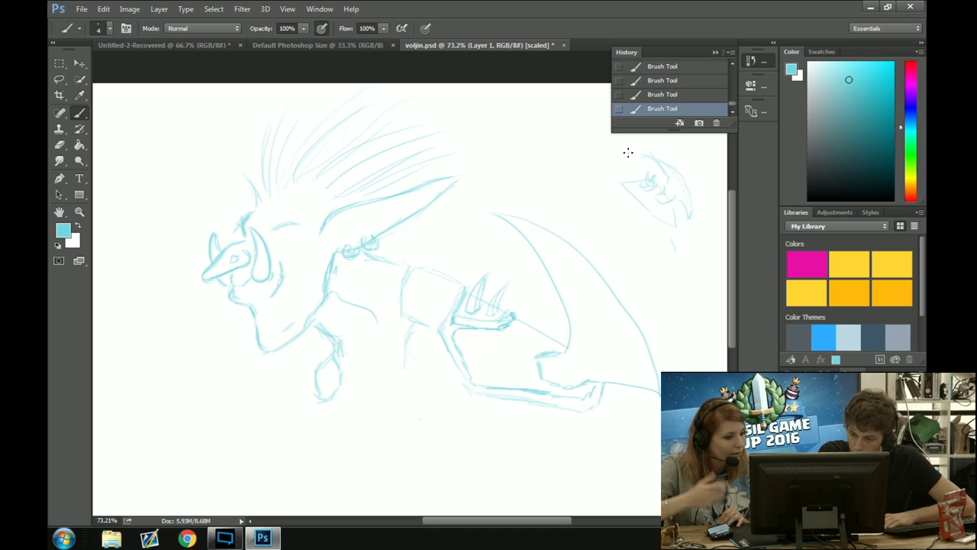
{"action": "left_click_drag", "start_coordinate": [417, 253], "coordinate": [349, 203]}
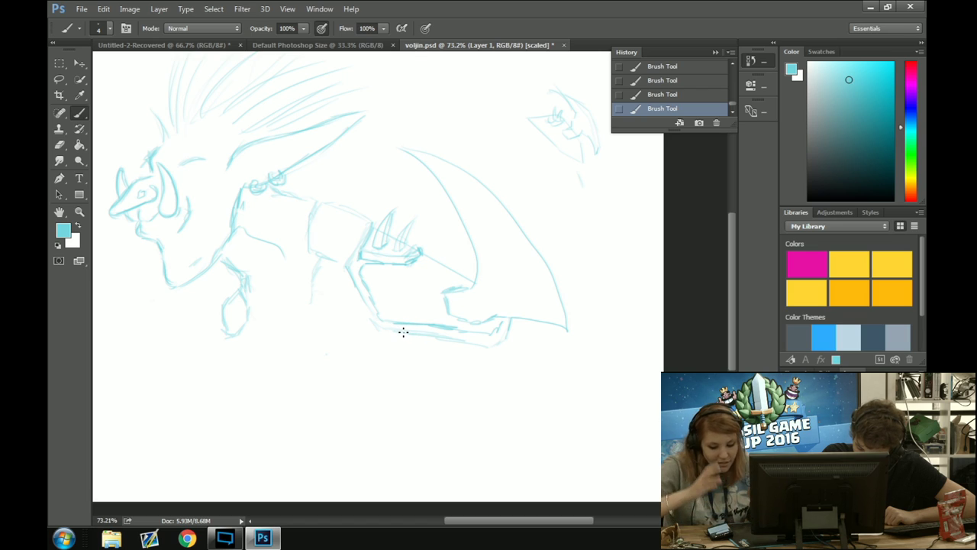
{"action": "left_click_drag", "start_coordinate": [402, 340], "coordinate": [418, 369]}
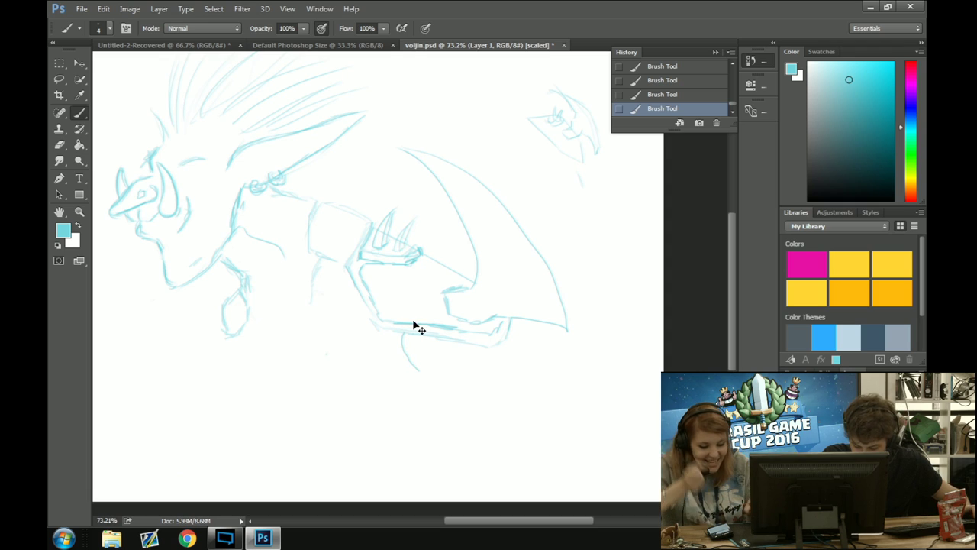
{"action": "key", "text": "ctrl+z"}
{"action": "mouse_move", "coordinate": [404, 334]}
{"action": "left_mouse_down"}
{"action": "mouse_move", "coordinate": [418, 376]}
{"action": "mouse_move", "coordinate": [466, 407]}
{"action": "mouse_move", "coordinate": [502, 414]}
{"action": "left_mouse_up"}
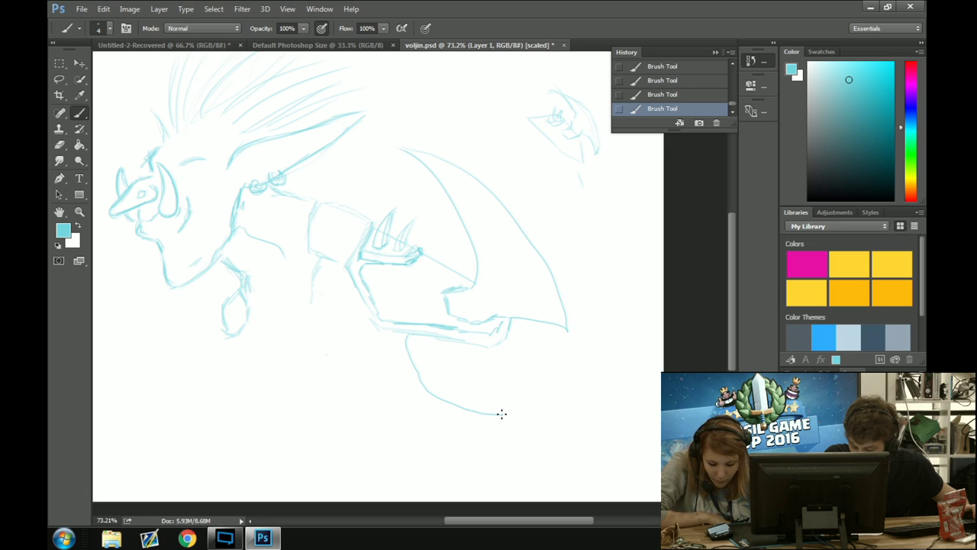
{"action": "key", "text": "ctrl+z"}
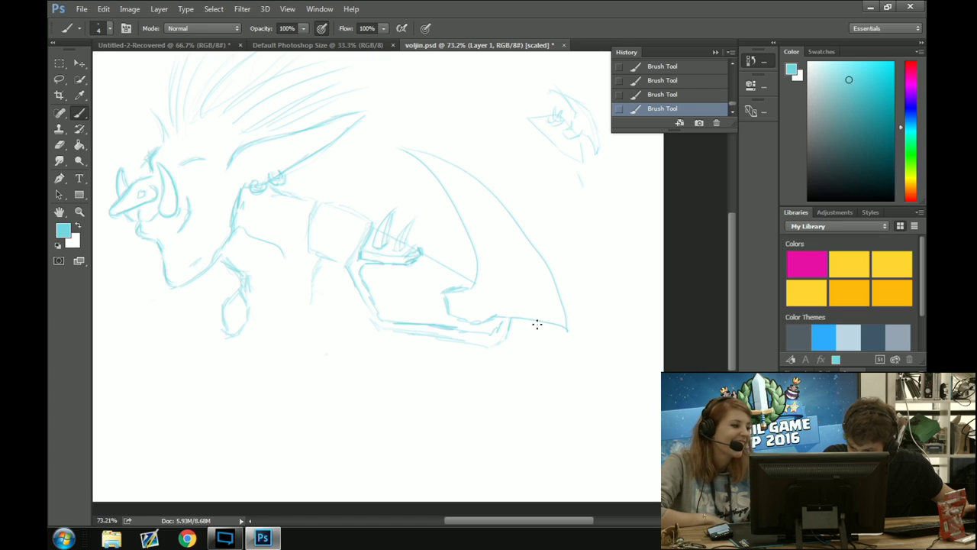
{"action": "mouse_move", "coordinate": [533, 326]}
{"action": "left_mouse_down"}
{"action": "mouse_move", "coordinate": [535, 349]}
{"action": "mouse_move", "coordinate": [497, 386]}
{"action": "mouse_move", "coordinate": [453, 400]}
{"action": "mouse_move", "coordinate": [420, 353]}
{"action": "left_mouse_up"}
{"action": "key", "text": "ctrl+z"}
{"action": "key", "text": "ctrl+z"}
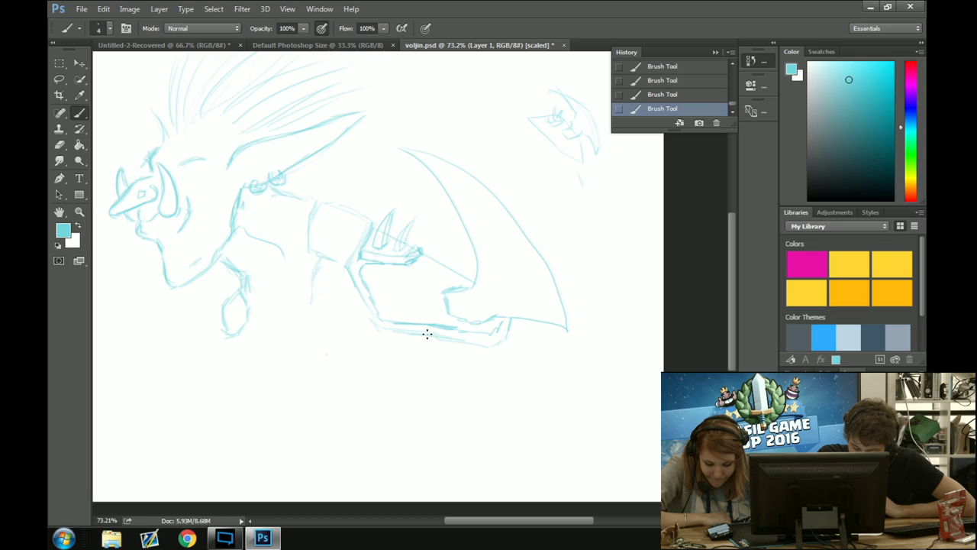
{"action": "mouse_move", "coordinate": [421, 337]}
{"action": "left_mouse_down"}
{"action": "mouse_move", "coordinate": [484, 375]}
{"action": "mouse_move", "coordinate": [544, 364]}
{"action": "left_mouse_up"}
{"action": "key", "text": "ctrl+z"}
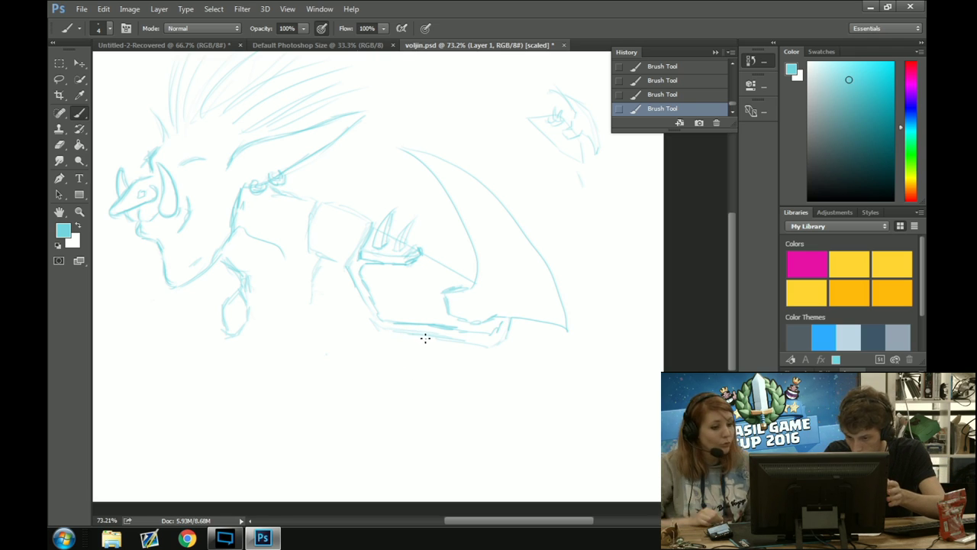
{"action": "mouse_move", "coordinate": [422, 337]}
{"action": "left_mouse_down"}
{"action": "mouse_move", "coordinate": [428, 358]}
{"action": "mouse_move", "coordinate": [441, 378]}
{"action": "mouse_move", "coordinate": [469, 388]}
{"action": "mouse_move", "coordinate": [556, 378]}
{"action": "mouse_move", "coordinate": [571, 365]}
{"action": "mouse_move", "coordinate": [559, 387]}
{"action": "left_mouse_up"}
{"action": "right_click", "coordinate": [551, 370]}
{"action": "left_click", "coordinate": [503, 386]}
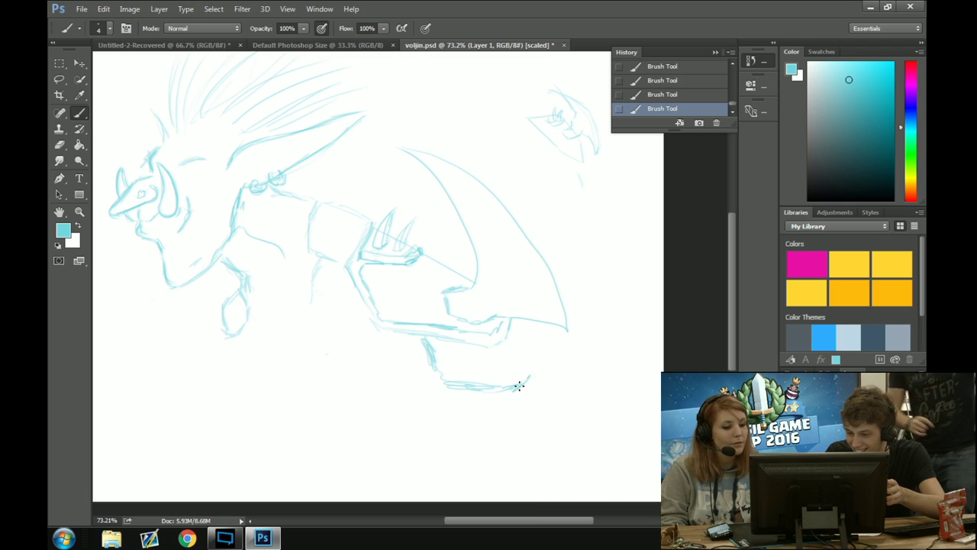
{"action": "key", "text": "ctrl+z"}
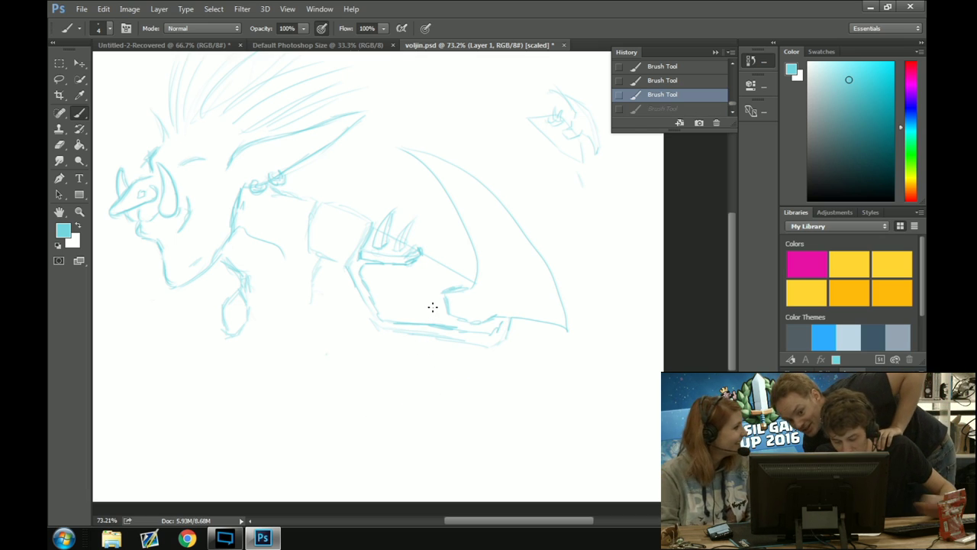
{"action": "mouse_move", "coordinate": [436, 338]}
{"action": "left_mouse_down"}
{"action": "mouse_move", "coordinate": [428, 343]}
{"action": "mouse_move", "coordinate": [448, 366]}
{"action": "left_mouse_up"}
{"action": "key", "text": "ctrl+z"}
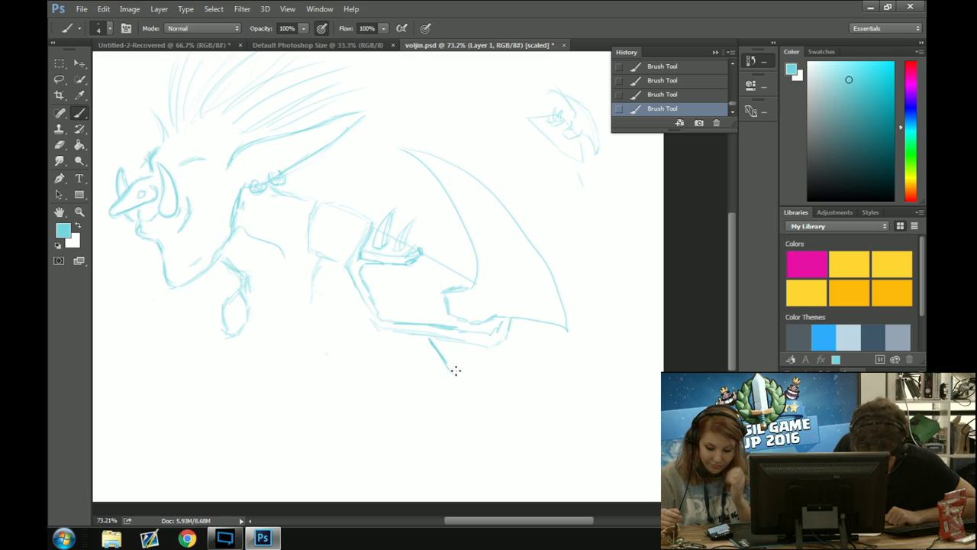
{"action": "mouse_move", "coordinate": [471, 377]}
{"action": "left_mouse_down"}
{"action": "mouse_move", "coordinate": [512, 379]}
{"action": "mouse_move", "coordinate": [556, 353]}
{"action": "mouse_move", "coordinate": [510, 364]}
{"action": "mouse_move", "coordinate": [465, 341]}
{"action": "left_mouse_up"}
{"action": "key", "text": "ctrl+alt+z"}
{"action": "key", "text": "ctrl+alt+z"}
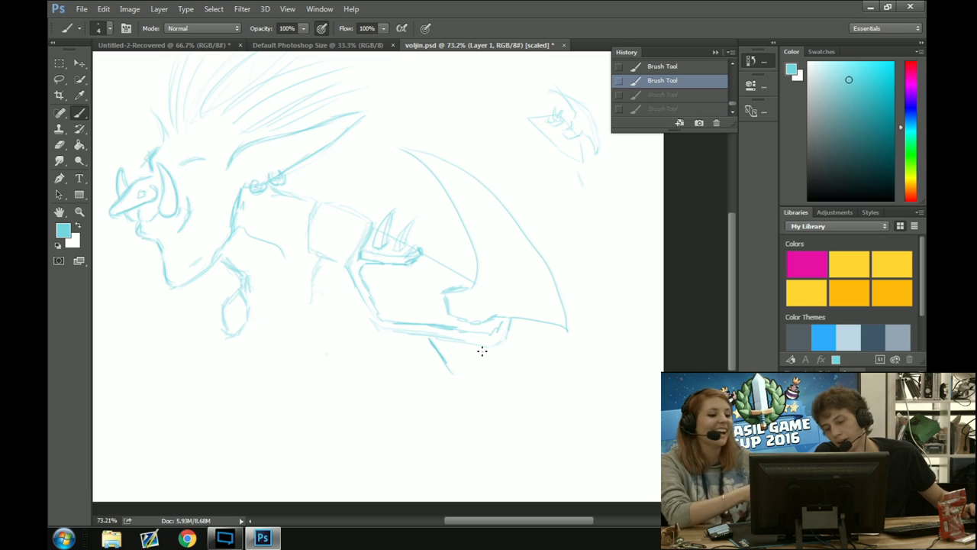
{"action": "key", "text": "ctrl+alt+z"}
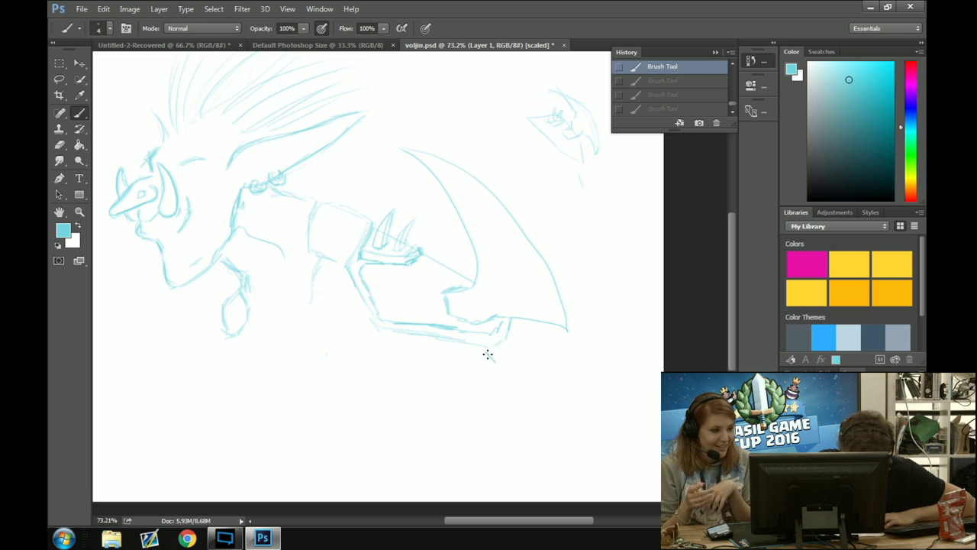
{"action": "key", "text": "ctrl+shift+z"}
{"action": "key", "text": "ctrl+shift+z"}
{"action": "key", "text": "ctrl+shift+z"}
{"action": "key", "text": "super"}
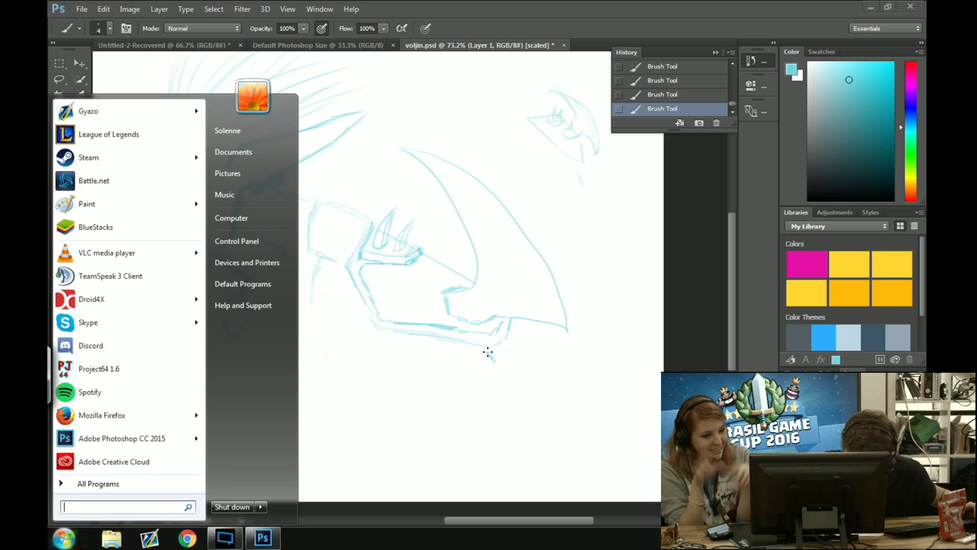
{"action": "key", "text": "super"}
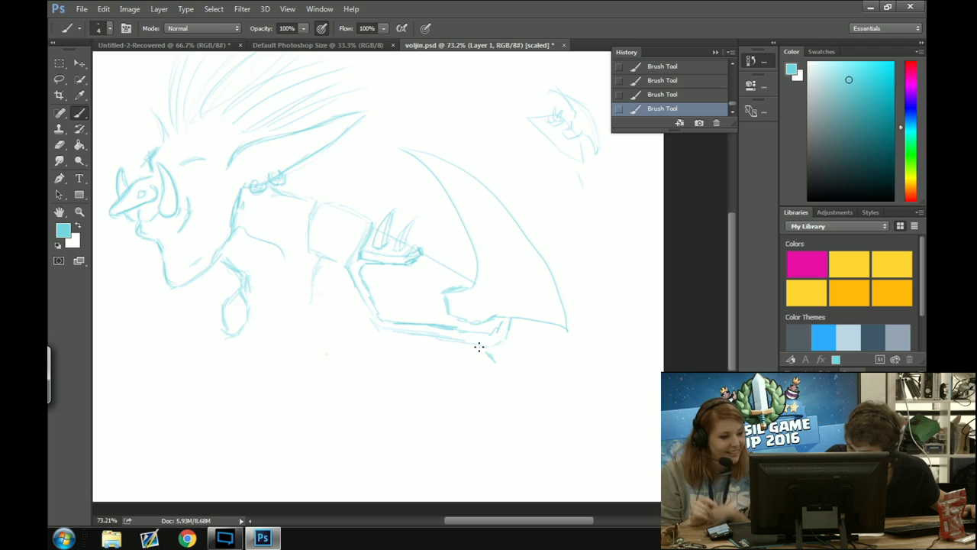
{"action": "key", "text": "ctrl+alt+z"}
{"action": "key", "text": "ctrl+alt+z"}
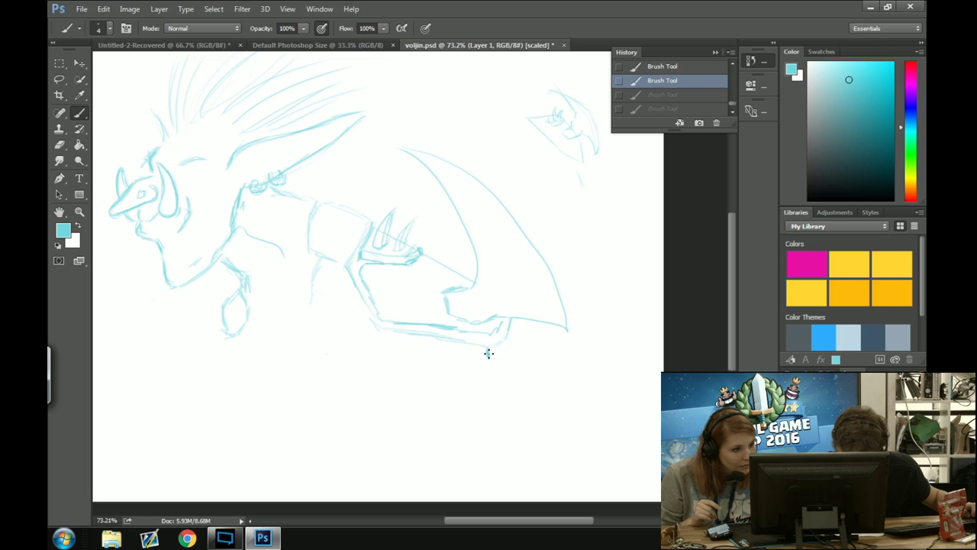
{"action": "key", "text": "ctrl+shift+z"}
{"action": "key", "text": "ctrl+shift+z"}
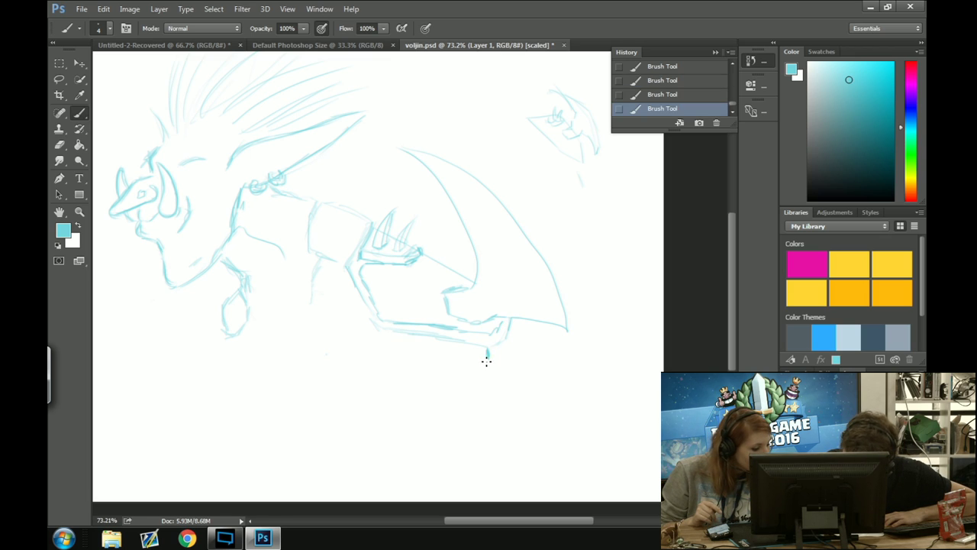
Sketch a second, smaller curved blade below the weapon's lower edge, with an inner notch, a raised tip and a sweeping outer line
{"action": "left_click_drag", "start_coordinate": [486, 361], "coordinate": [516, 371]}
{"action": "key", "text": "ctrl+z"}
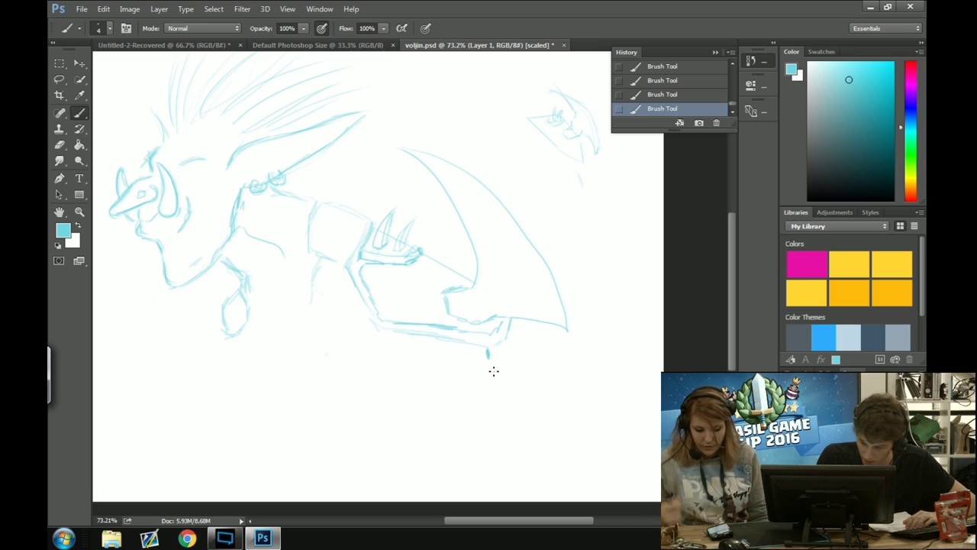
{"action": "mouse_move", "coordinate": [490, 359]}
{"action": "left_mouse_down"}
{"action": "mouse_move", "coordinate": [514, 376]}
{"action": "mouse_move", "coordinate": [558, 363]}
{"action": "mouse_move", "coordinate": [552, 379]}
{"action": "mouse_move", "coordinate": [507, 397]}
{"action": "left_mouse_up"}
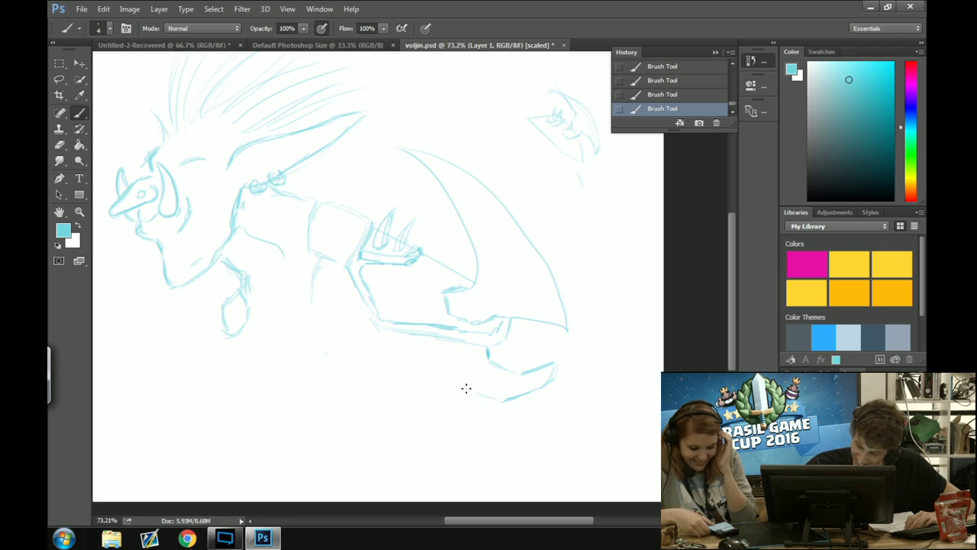
{"action": "mouse_move", "coordinate": [495, 399]}
{"action": "left_mouse_down"}
{"action": "mouse_move", "coordinate": [462, 391]}
{"action": "mouse_move", "coordinate": [418, 350]}
{"action": "left_mouse_up"}
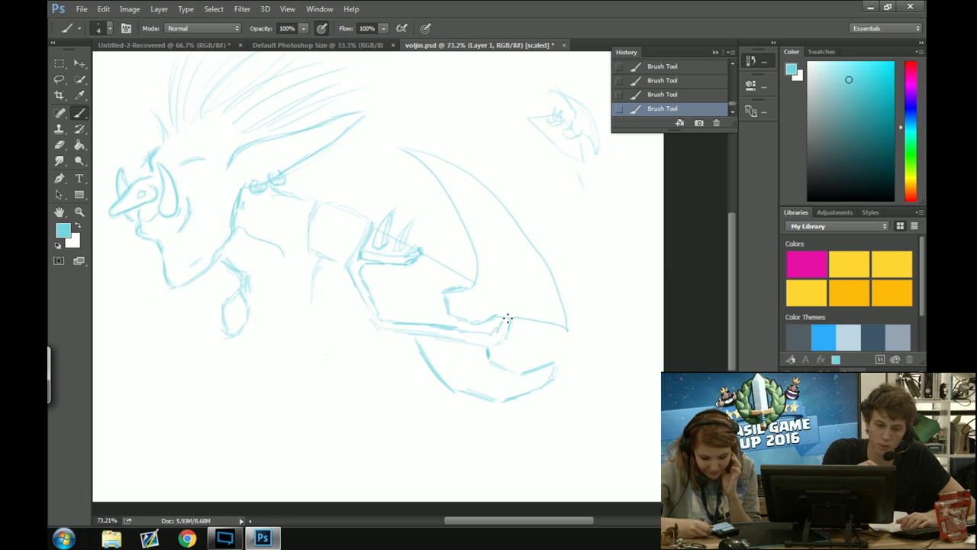
Erase the large blade's lower tip and bottom edge, and sketch a short upturned spike with the Brush in their place
{"action": "left_click", "coordinate": [59, 144]}
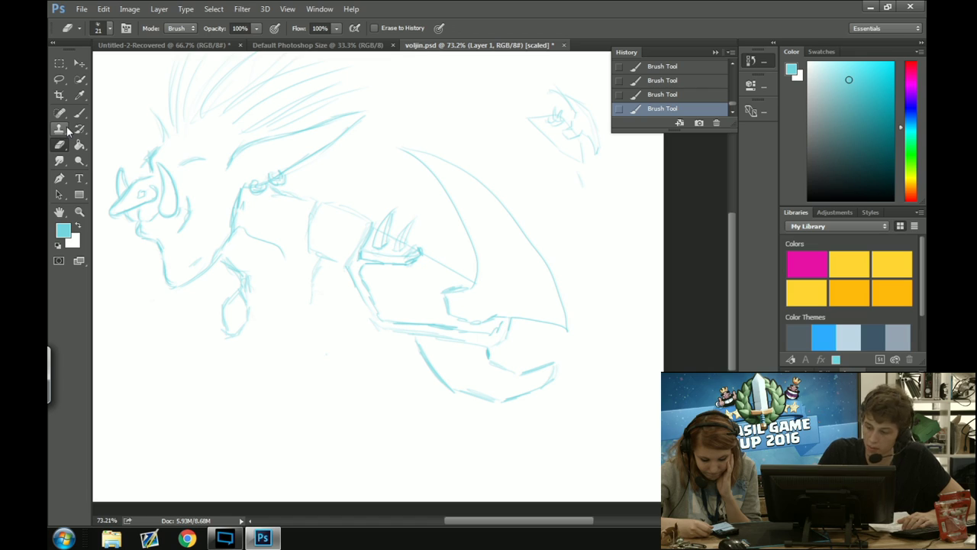
{"action": "mouse_move", "coordinate": [565, 330]}
{"action": "left_mouse_down"}
{"action": "mouse_move", "coordinate": [565, 312]}
{"action": "mouse_move", "coordinate": [550, 327]}
{"action": "mouse_move", "coordinate": [545, 319]}
{"action": "mouse_move", "coordinate": [536, 329]}
{"action": "mouse_move", "coordinate": [528, 310]}
{"action": "mouse_move", "coordinate": [517, 323]}
{"action": "mouse_move", "coordinate": [554, 289]}
{"action": "left_mouse_up"}
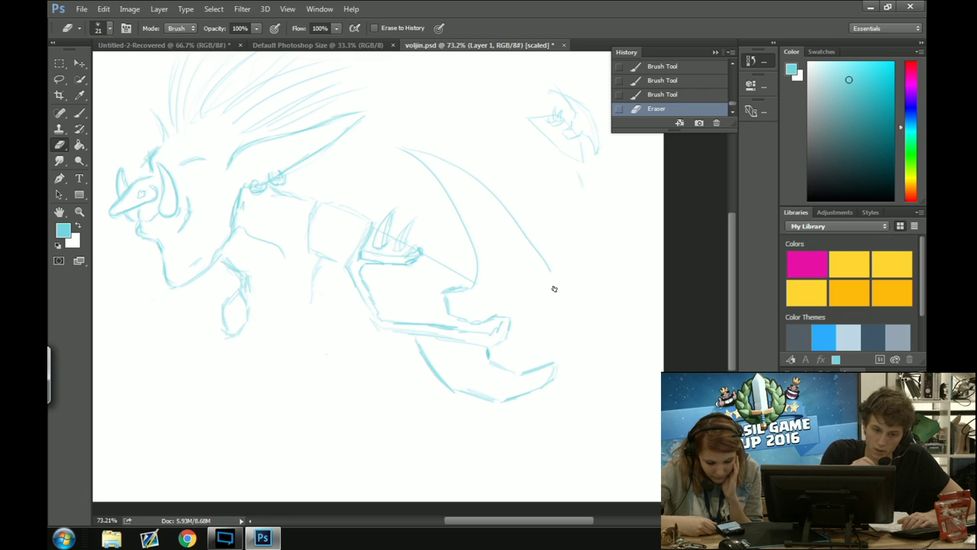
{"action": "left_click", "coordinate": [78, 116]}
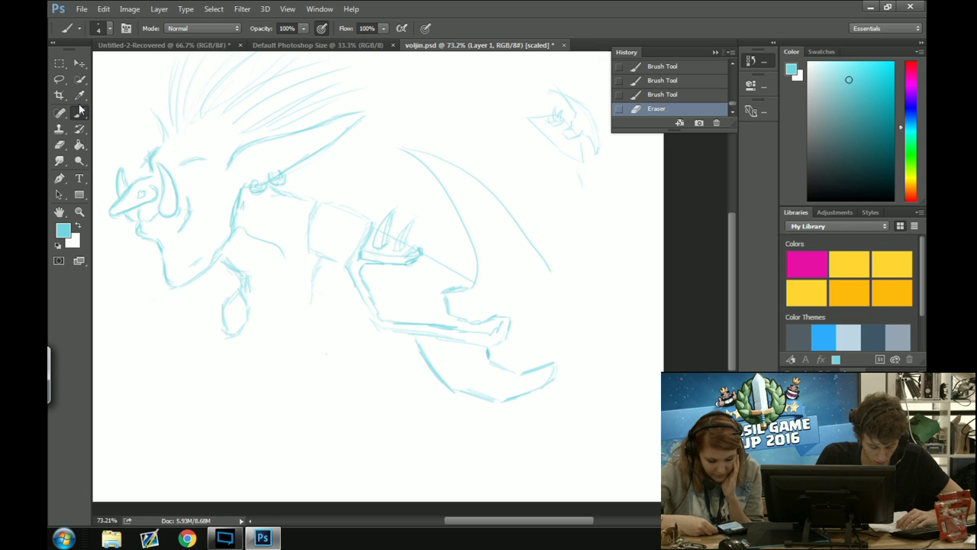
{"action": "mouse_move", "coordinate": [524, 306]}
{"action": "left_mouse_down"}
{"action": "mouse_move", "coordinate": [508, 308]}
{"action": "mouse_move", "coordinate": [572, 279]}
{"action": "mouse_move", "coordinate": [528, 331]}
{"action": "mouse_move", "coordinate": [509, 333]}
{"action": "left_mouse_up"}
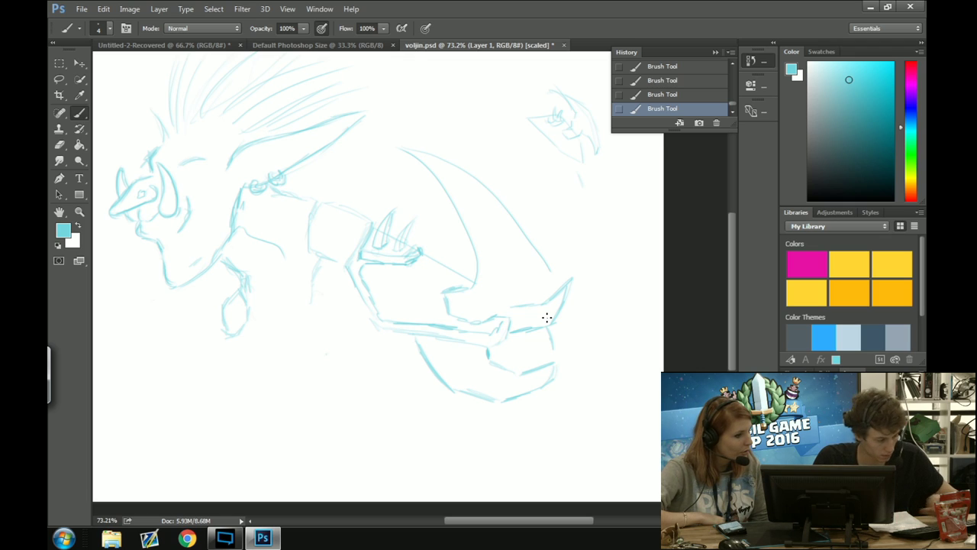
Connect the spike to the lower blade's tip, add an outer contour around that blade, and sketch short vertical lines below it
{"action": "left_click_drag", "start_coordinate": [539, 334], "coordinate": [562, 357]}
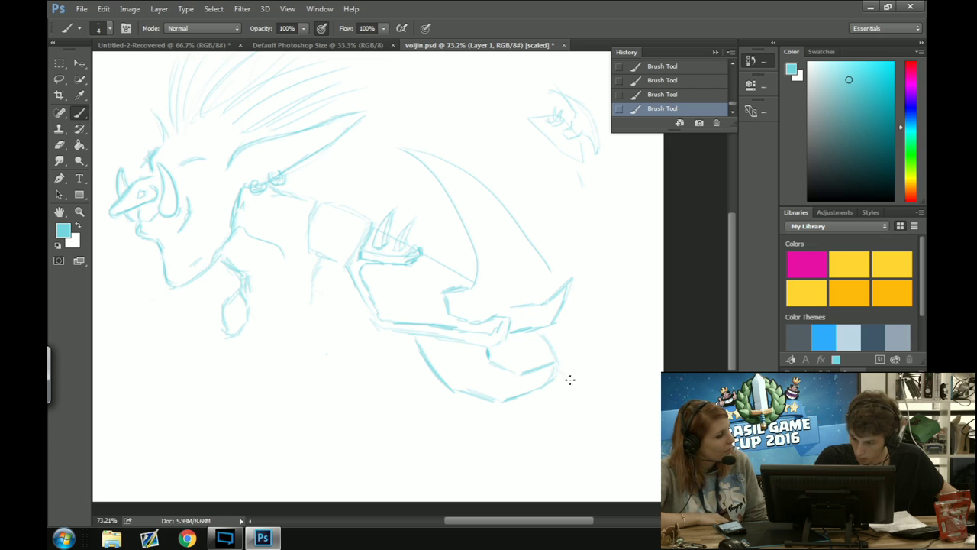
{"action": "key", "text": "ctrl+z"}
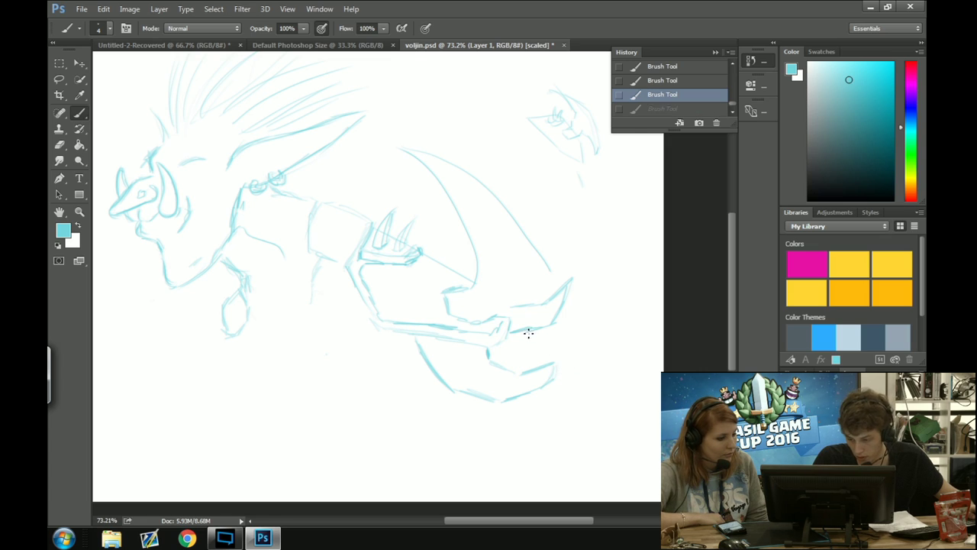
{"action": "left_click_drag", "start_coordinate": [539, 339], "coordinate": [569, 393]}
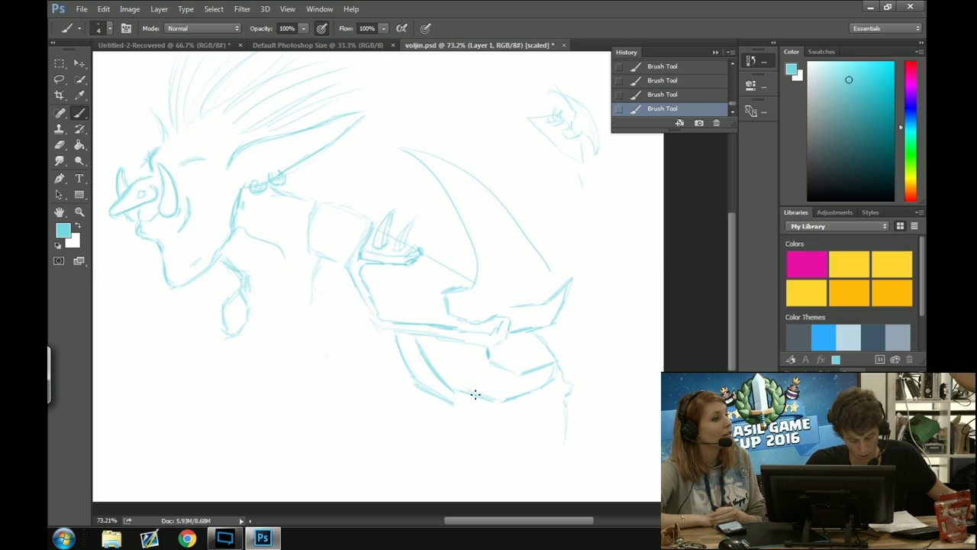
{"action": "left_click_drag", "start_coordinate": [464, 406], "coordinate": [512, 417]}
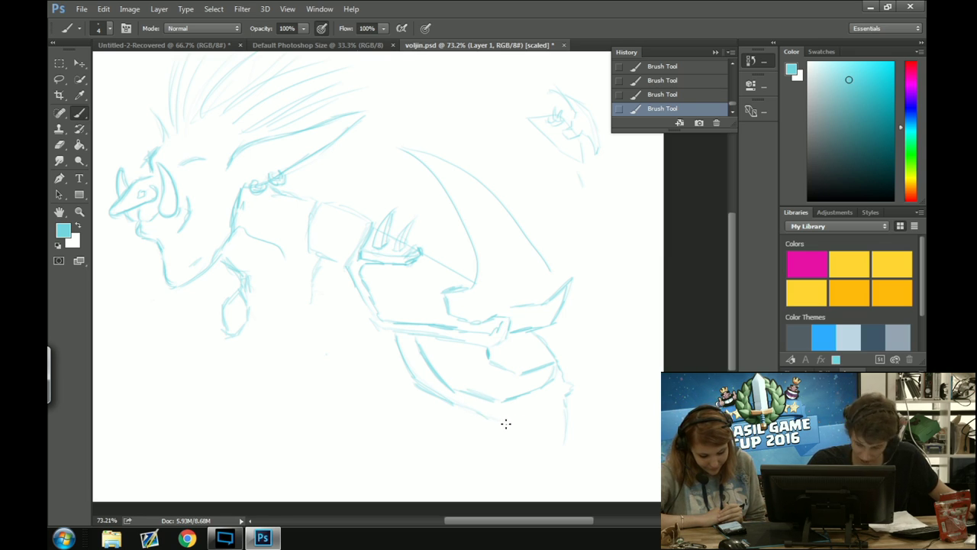
{"action": "left_click_drag", "start_coordinate": [505, 450], "coordinate": [504, 418]}
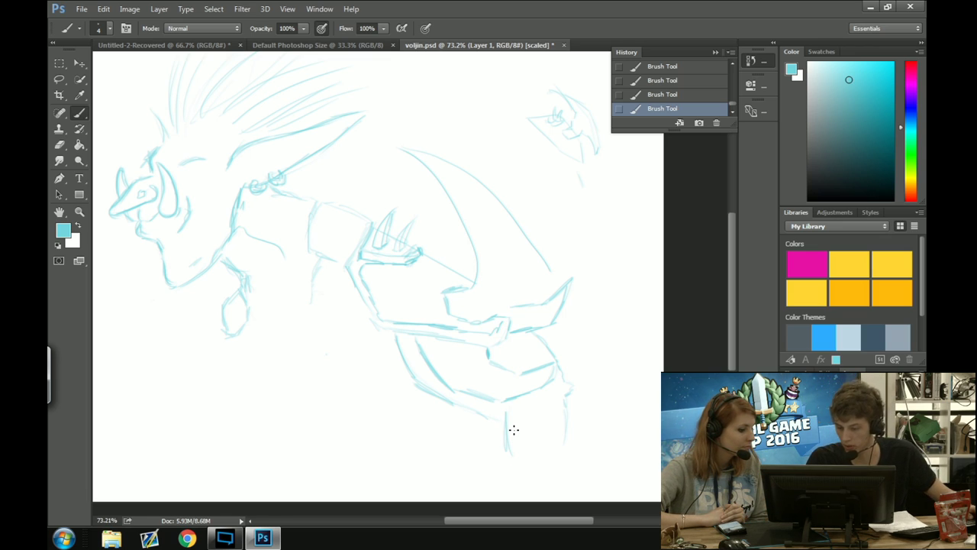
Erase the oval hand below the forearm and the faint diagonal line under the torso's lowest point
{"action": "key", "text": "ctrl+minus"}
{"action": "key", "text": "ctrl+minus"}
{"action": "key", "text": "ctrl+minus"}
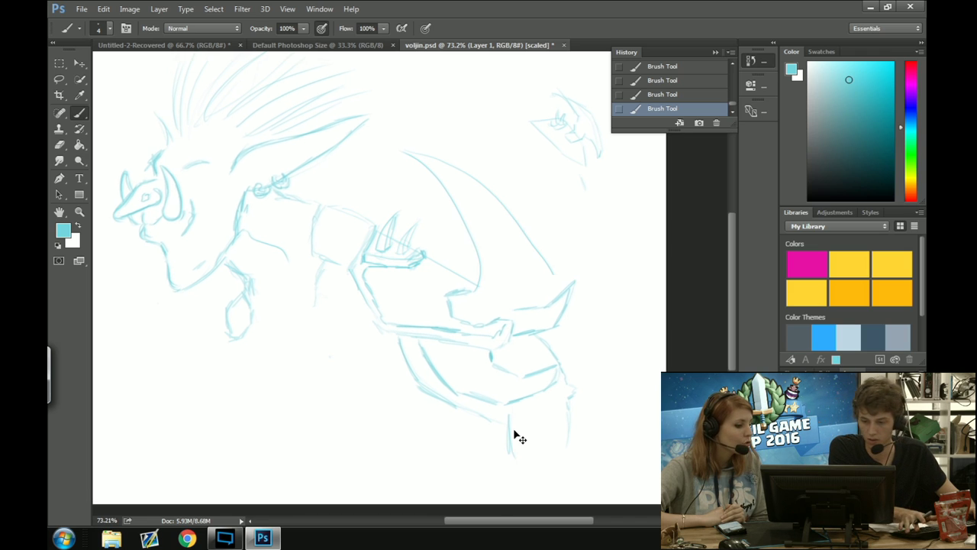
{"action": "key", "text": "ctrl+plus"}
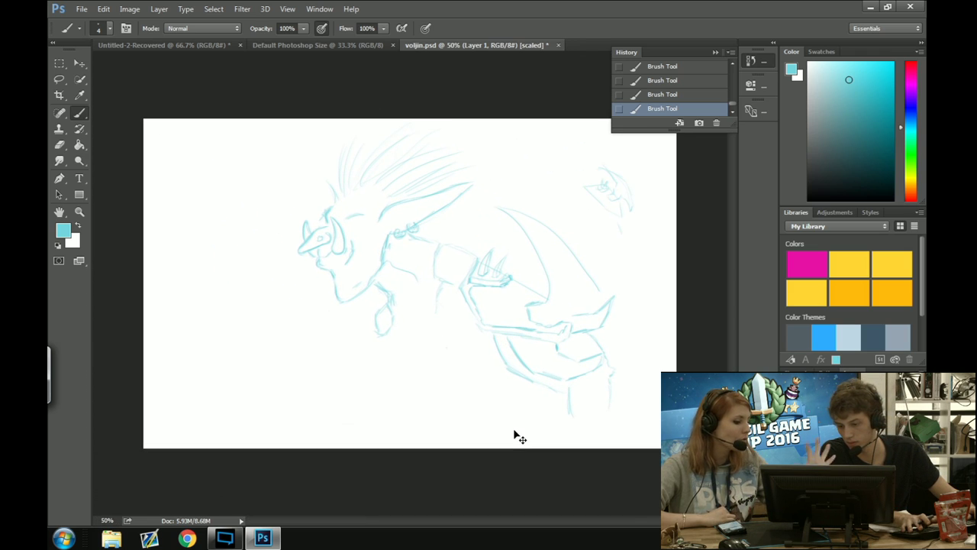
{"action": "key", "text": "ctrl+plus"}
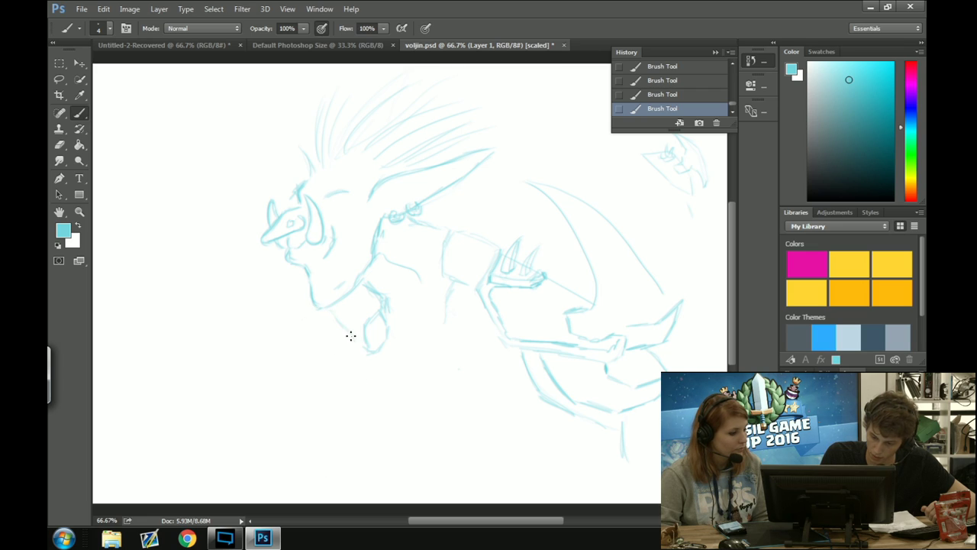
{"action": "key", "text": "e"}
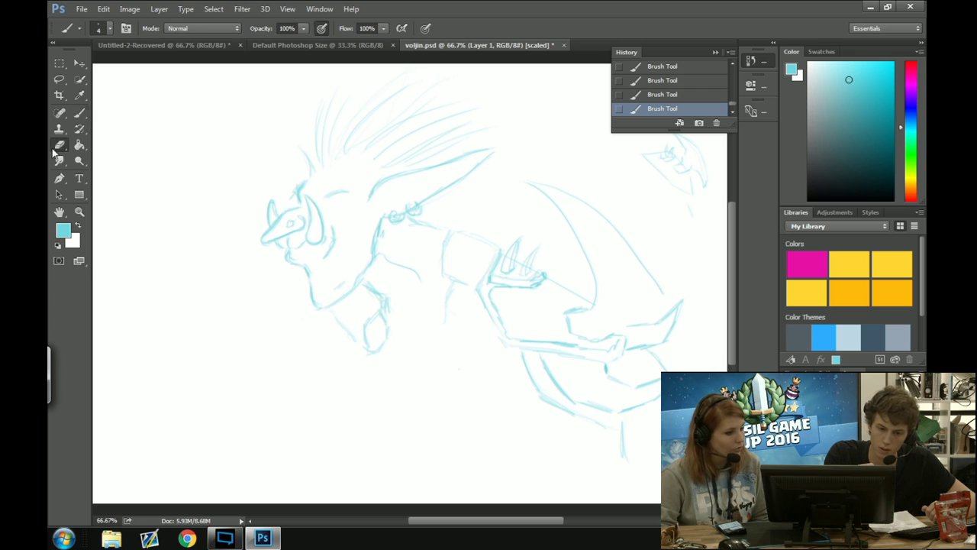
{"action": "mouse_move", "coordinate": [385, 346]}
{"action": "left_mouse_down"}
{"action": "mouse_move", "coordinate": [360, 343]}
{"action": "mouse_move", "coordinate": [386, 317]}
{"action": "mouse_move", "coordinate": [349, 320]}
{"action": "left_mouse_up"}
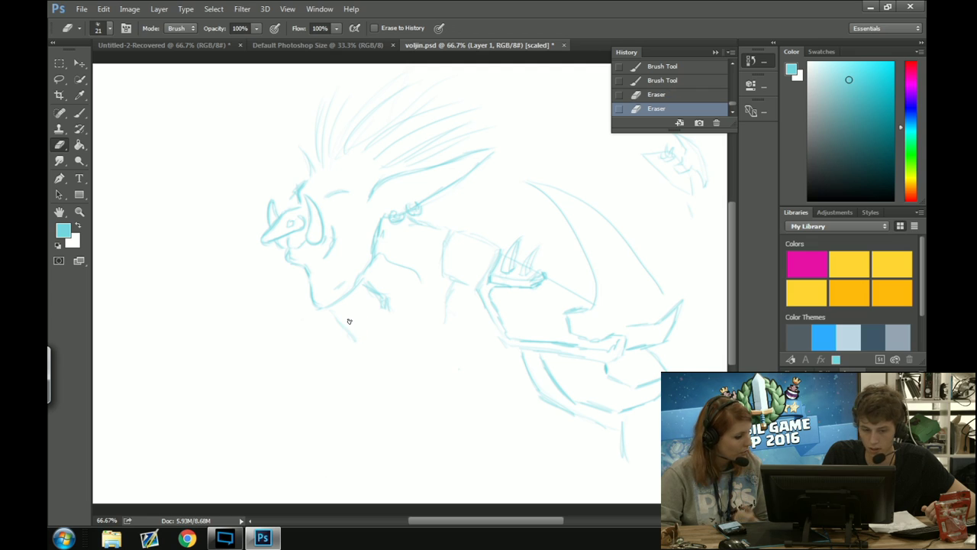
{"action": "left_click", "coordinate": [79, 113]}
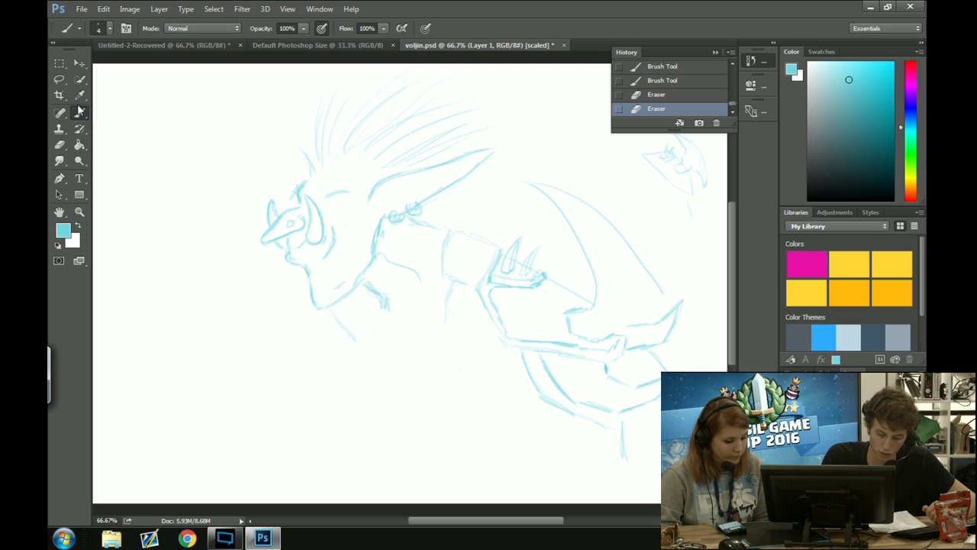
{"action": "left_click", "coordinate": [61, 144]}
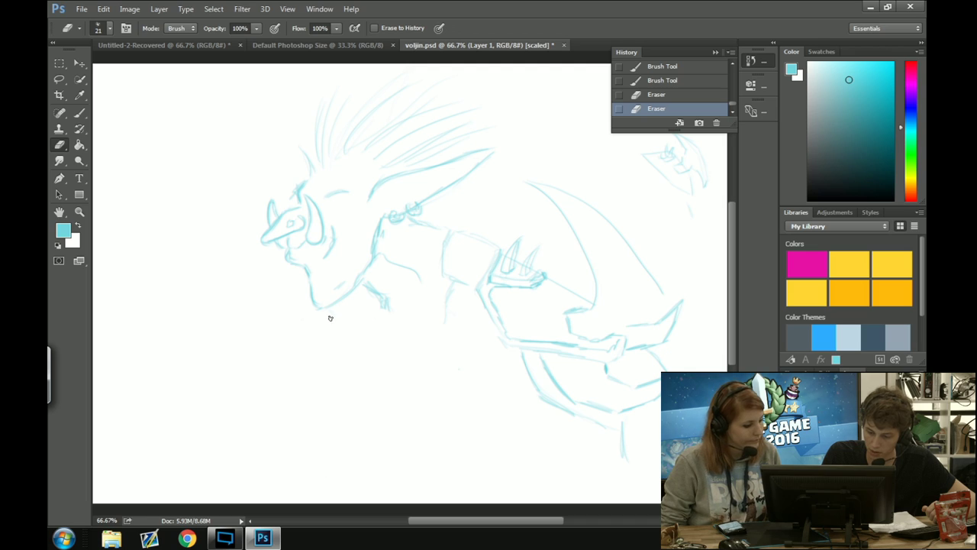
{"action": "left_click_drag", "start_coordinate": [330, 318], "coordinate": [332, 310]}
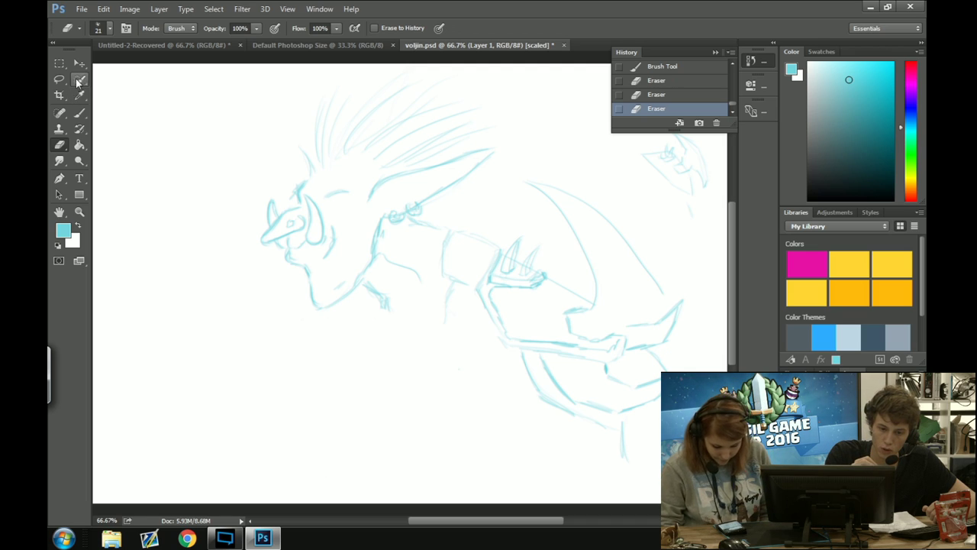
Sketch a large closed rounded shape with the Brush, starting from the torso's lowest point
{"action": "left_click", "coordinate": [80, 113]}
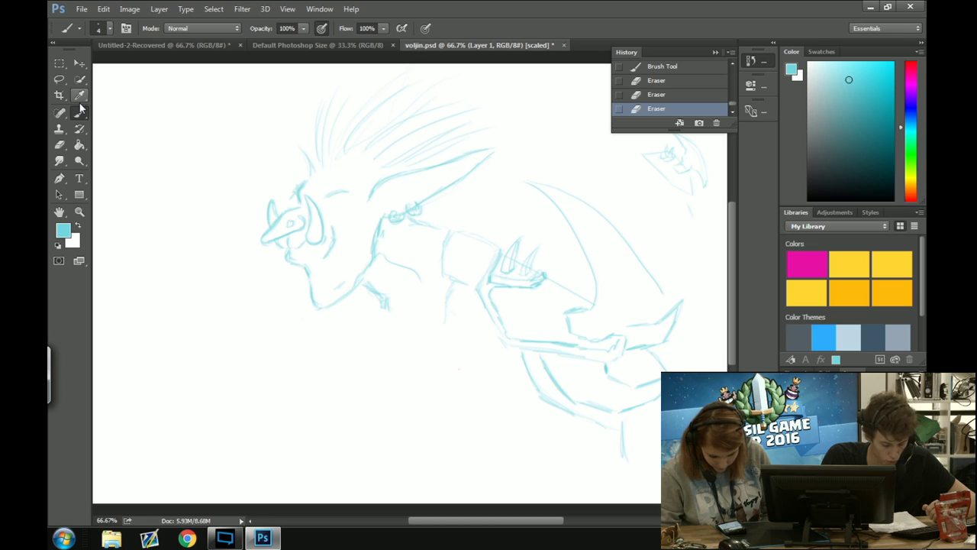
{"action": "left_click_drag", "start_coordinate": [329, 305], "coordinate": [366, 345]}
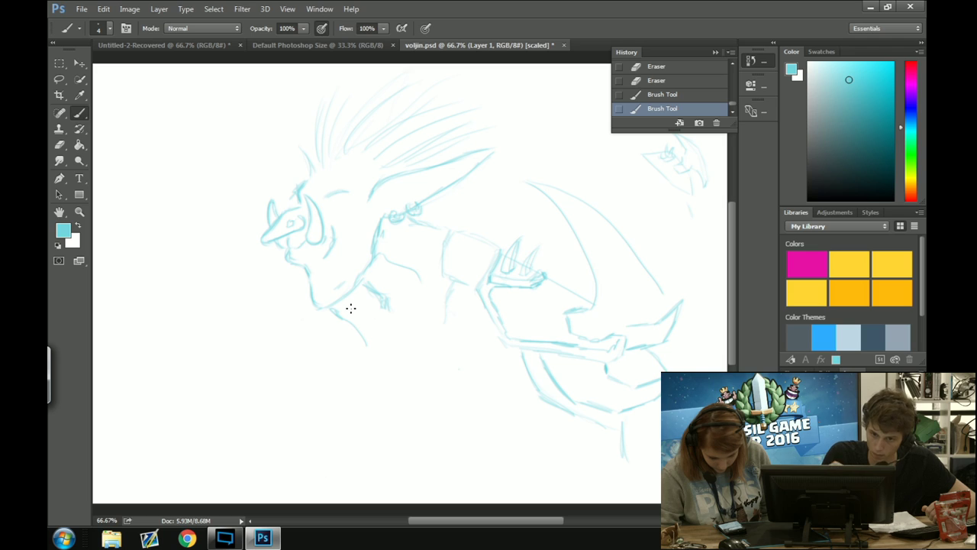
{"action": "key", "text": "ctrl+alt+z"}
{"action": "key", "text": "ctrl+alt+z"}
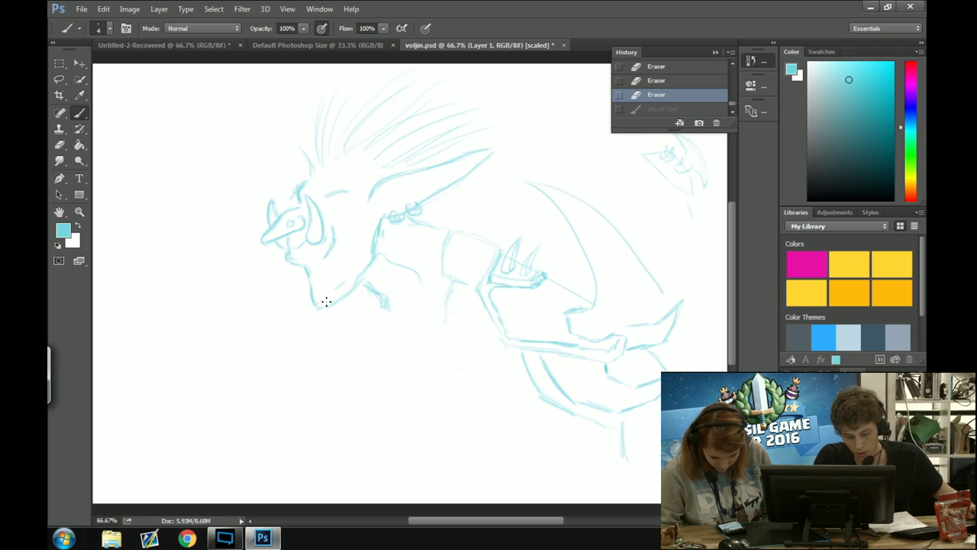
{"action": "mouse_move", "coordinate": [328, 304]}
{"action": "left_mouse_down"}
{"action": "mouse_move", "coordinate": [377, 337]}
{"action": "mouse_move", "coordinate": [406, 340]}
{"action": "mouse_move", "coordinate": [417, 389]}
{"action": "left_mouse_up"}
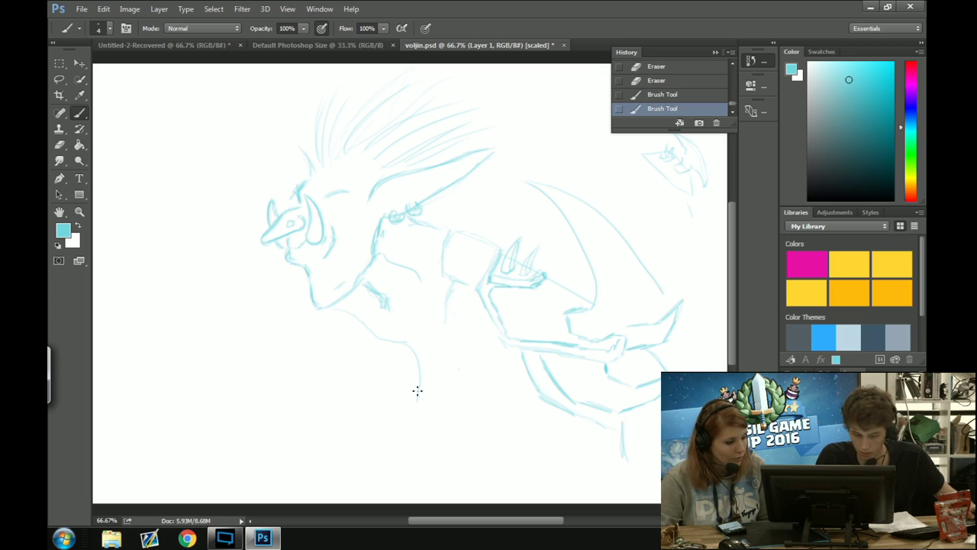
{"action": "mouse_move", "coordinate": [417, 395]}
{"action": "left_mouse_down"}
{"action": "mouse_move", "coordinate": [398, 421]}
{"action": "mouse_move", "coordinate": [357, 430]}
{"action": "mouse_move", "coordinate": [315, 413]}
{"action": "mouse_move", "coordinate": [303, 336]}
{"action": "mouse_move", "coordinate": [336, 294]}
{"action": "left_mouse_up"}
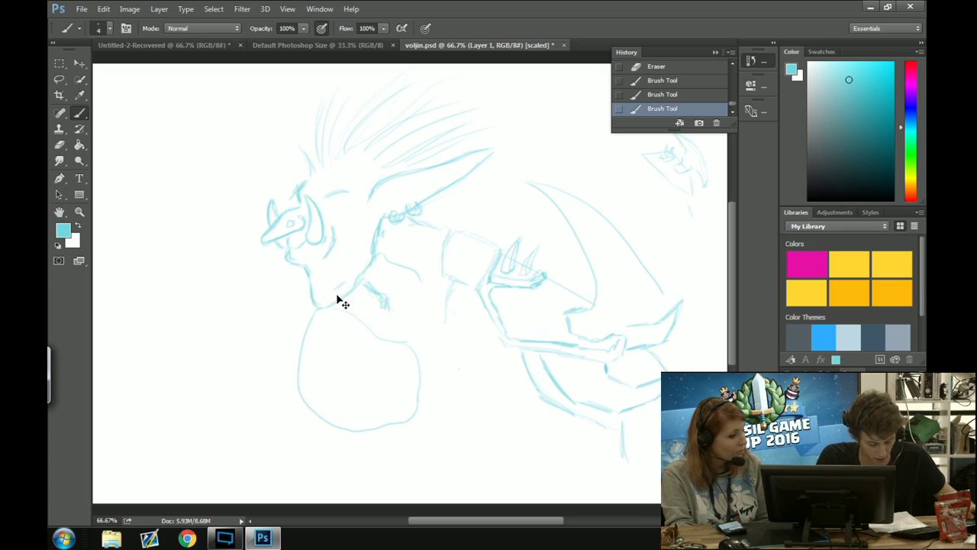
Undo the large closed rounded shape below the torso
{"action": "key", "text": "ctrl+alt+z"}
{"action": "key", "text": "ctrl+alt+z"}
{"action": "key", "text": "ctrl+alt+z"}
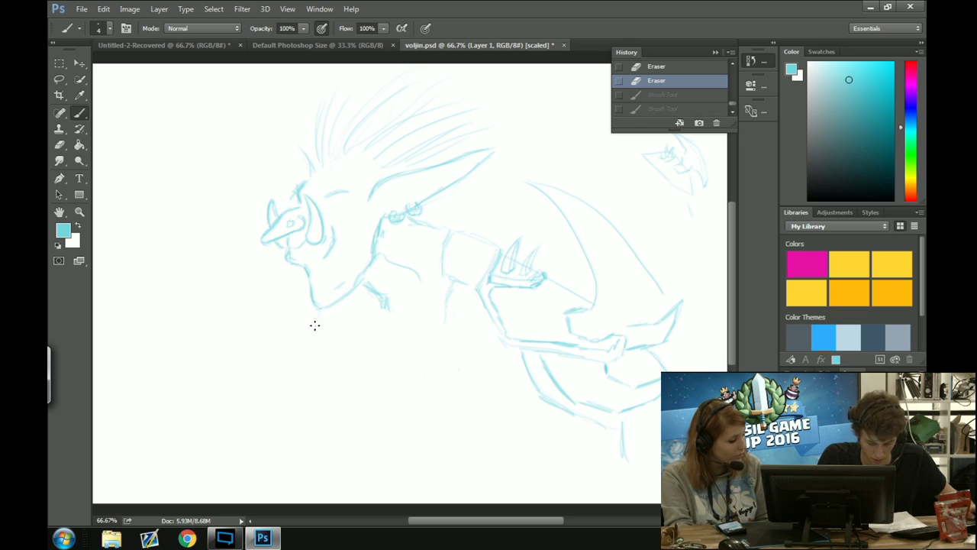
{"action": "mouse_move", "coordinate": [314, 326]}
{"action": "left_mouse_down"}
{"action": "mouse_move", "coordinate": [316, 369]}
{"action": "mouse_move", "coordinate": [351, 408]}
{"action": "left_mouse_up"}
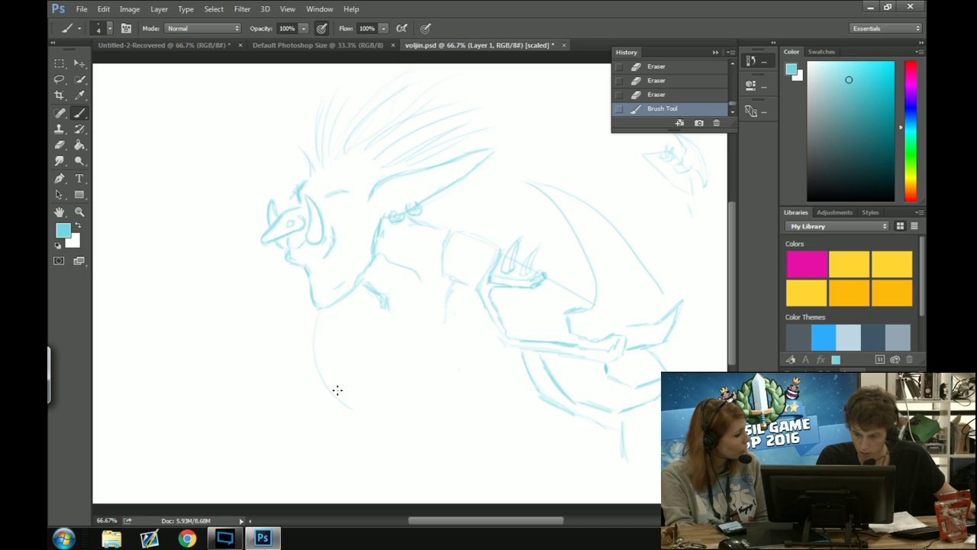
{"action": "key", "text": "ctrl+z"}
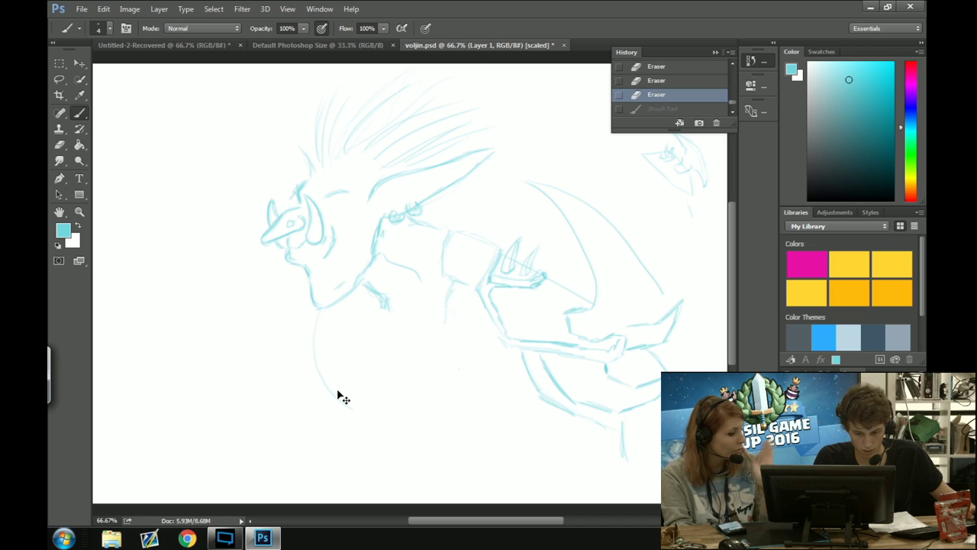
{"action": "mouse_move", "coordinate": [316, 321]}
{"action": "left_mouse_down"}
{"action": "mouse_move", "coordinate": [327, 364]}
{"action": "mouse_move", "coordinate": [378, 390]}
{"action": "mouse_move", "coordinate": [389, 361]}
{"action": "mouse_move", "coordinate": [377, 323]}
{"action": "left_mouse_up"}
{"action": "right_click", "coordinate": [378, 323]}
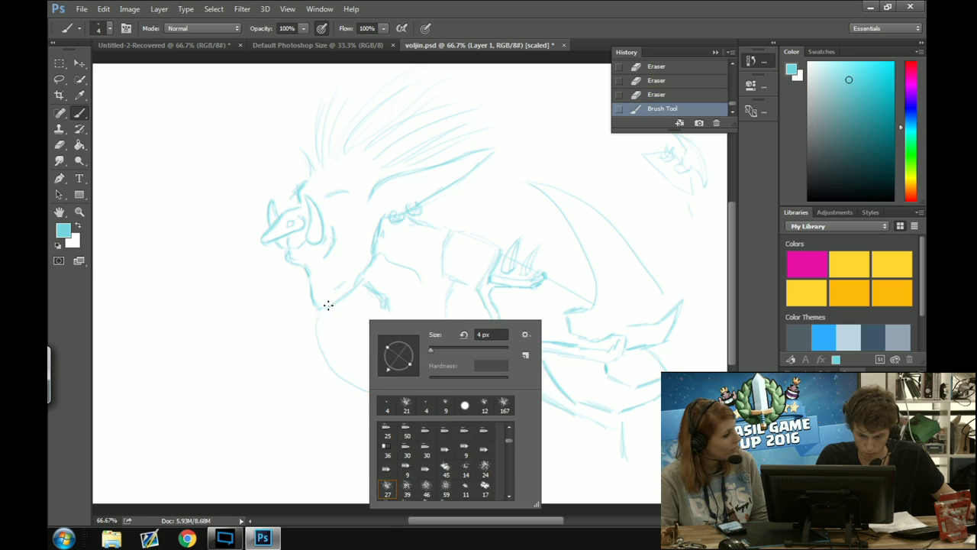
{"action": "left_click", "coordinate": [330, 302]}
{"action": "key", "text": "ctrl+z"}
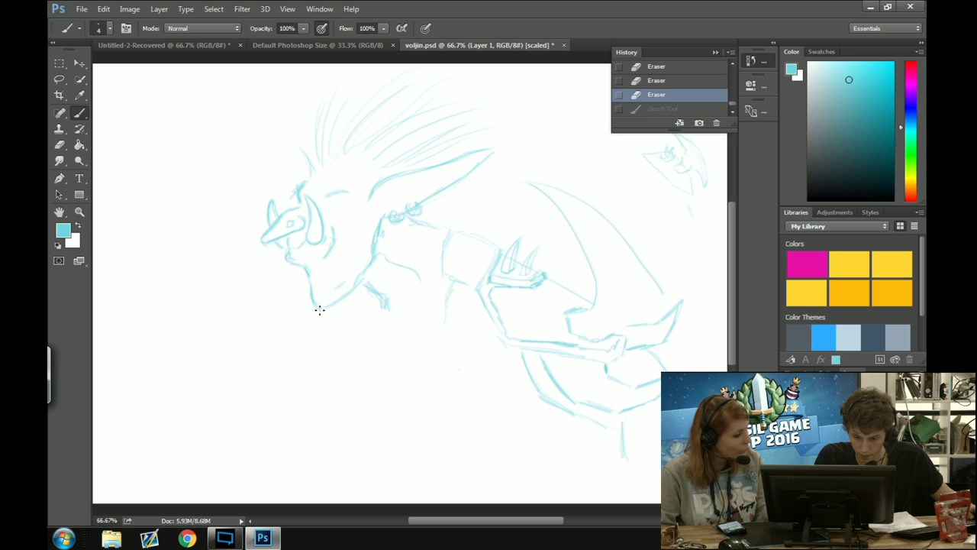
Sketch an oval hanging from the torso's lowest point and a wider closed rounded shape beside it with the Brush
{"action": "mouse_move", "coordinate": [318, 314]}
{"action": "left_mouse_down"}
{"action": "mouse_move", "coordinate": [325, 367]}
{"action": "mouse_move", "coordinate": [349, 386]}
{"action": "mouse_move", "coordinate": [389, 375]}
{"action": "mouse_move", "coordinate": [388, 342]}
{"action": "mouse_move", "coordinate": [325, 314]}
{"action": "left_mouse_up"}
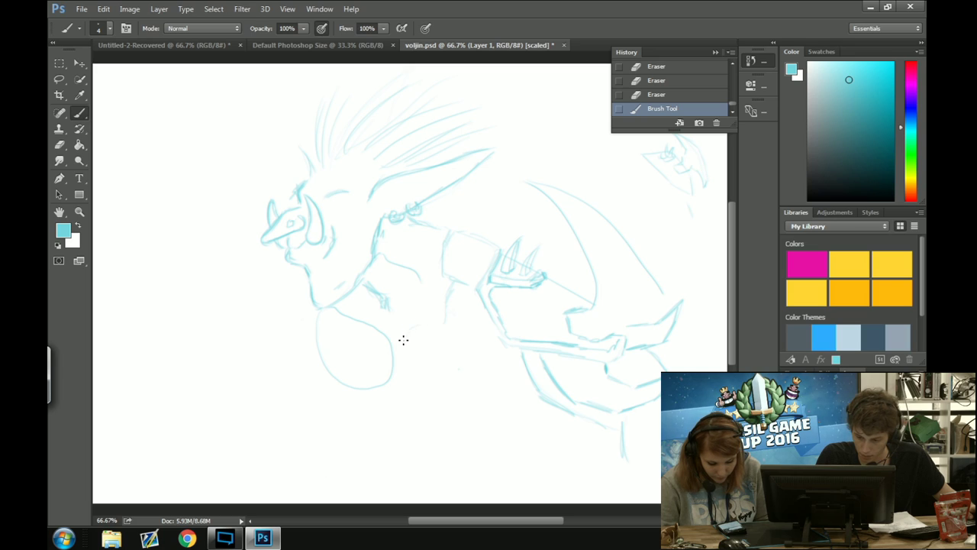
{"action": "mouse_move", "coordinate": [469, 382]}
{"action": "left_mouse_down"}
{"action": "mouse_move", "coordinate": [491, 372]}
{"action": "mouse_move", "coordinate": [493, 339]}
{"action": "mouse_move", "coordinate": [478, 320]}
{"action": "left_mouse_up"}
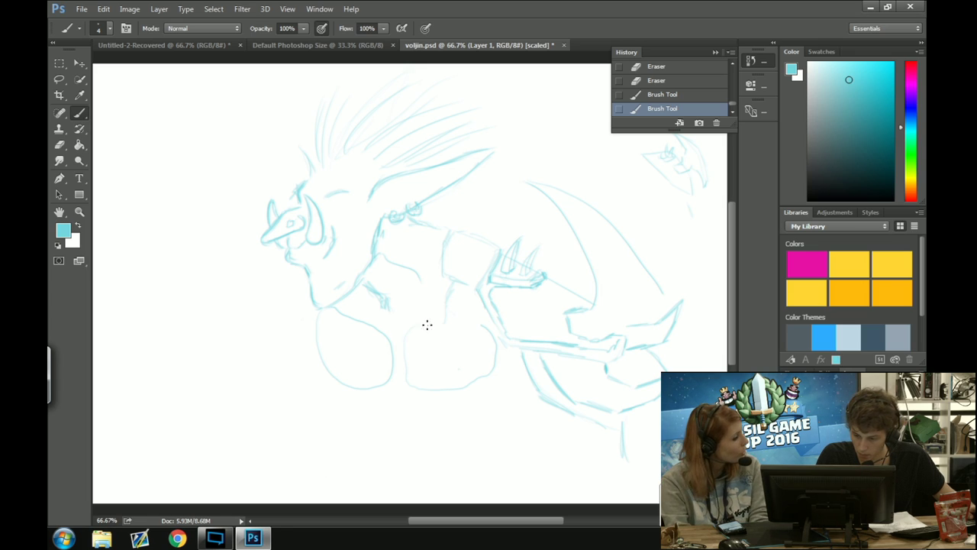
{"action": "left_click_drag", "start_coordinate": [486, 332], "coordinate": [415, 327]}
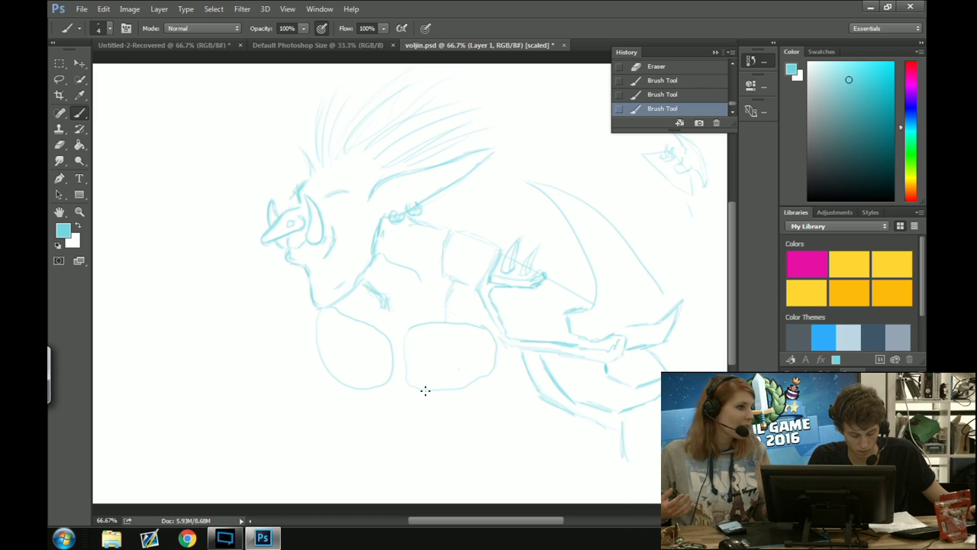
Sketch light horizontal lines beneath the two rounded shapes, outline the angular underside around them, and add a second contour below its lower edge
{"action": "left_click", "coordinate": [362, 397]}
{"action": "left_click_drag", "start_coordinate": [356, 396], "coordinate": [435, 398]}
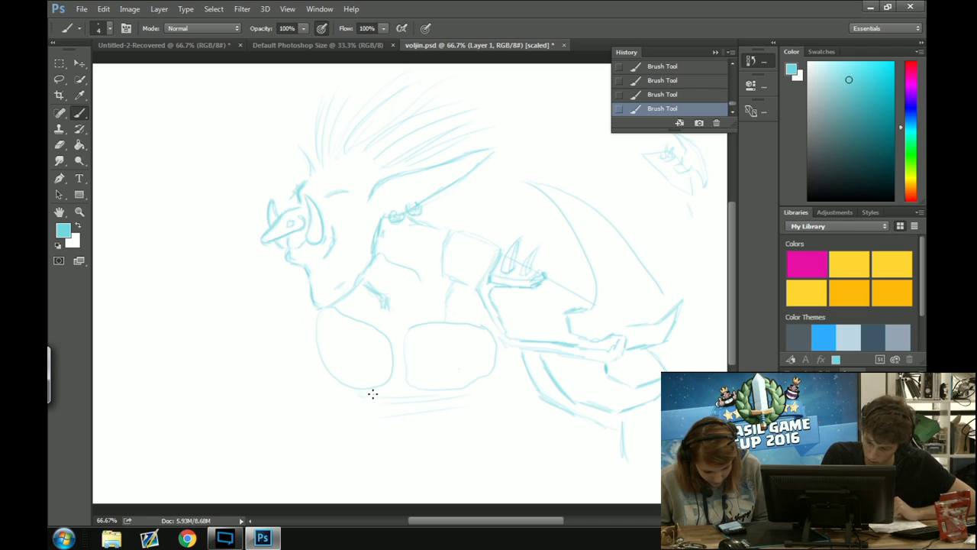
{"action": "left_click_drag", "start_coordinate": [371, 400], "coordinate": [393, 420]}
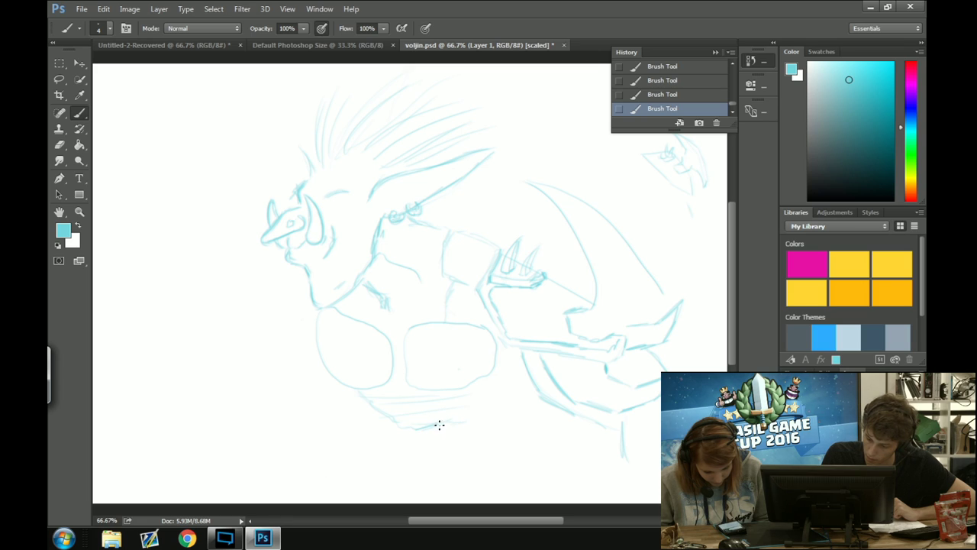
{"action": "mouse_move", "coordinate": [439, 425]}
{"action": "left_mouse_down"}
{"action": "mouse_move", "coordinate": [470, 421]}
{"action": "mouse_move", "coordinate": [502, 385]}
{"action": "left_mouse_up"}
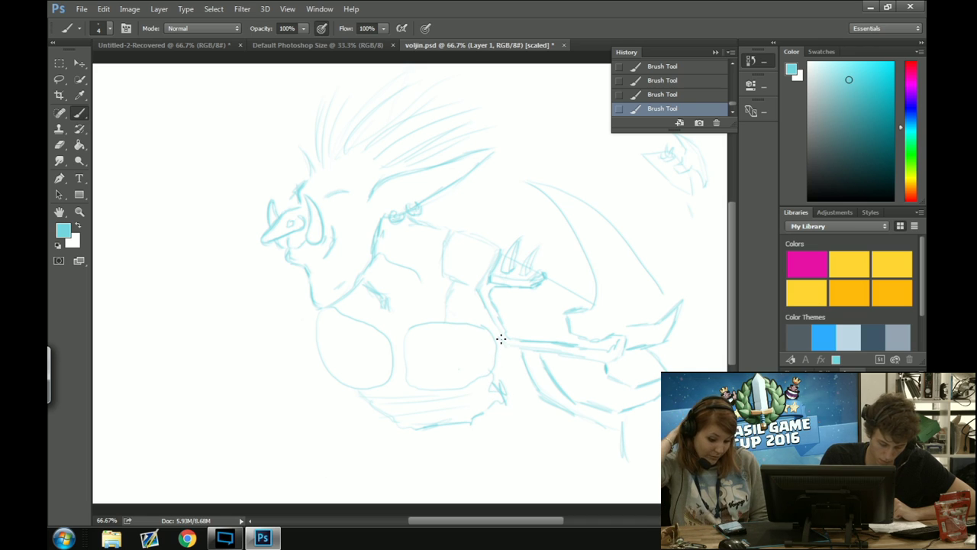
{"action": "key", "text": "ctrl+z"}
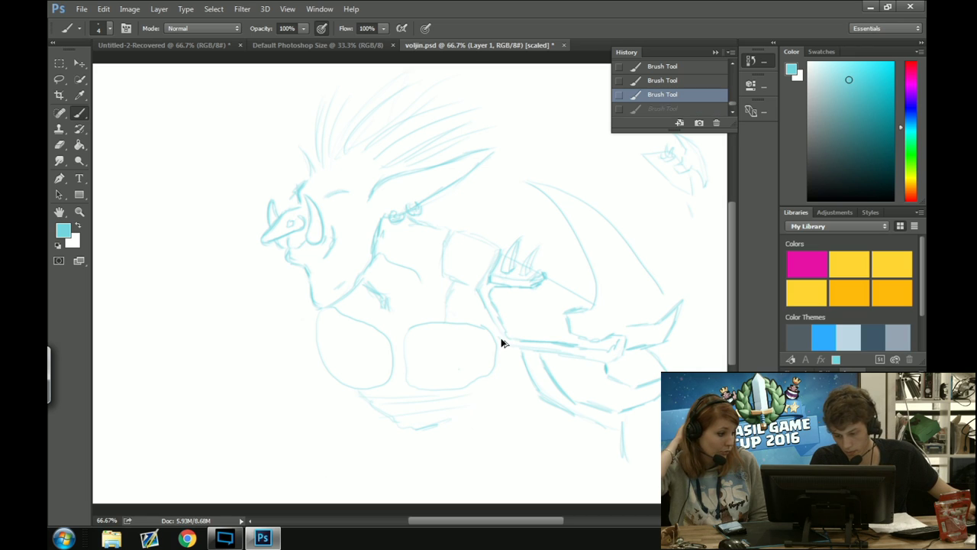
{"action": "left_click_drag", "start_coordinate": [428, 416], "coordinate": [517, 394]}
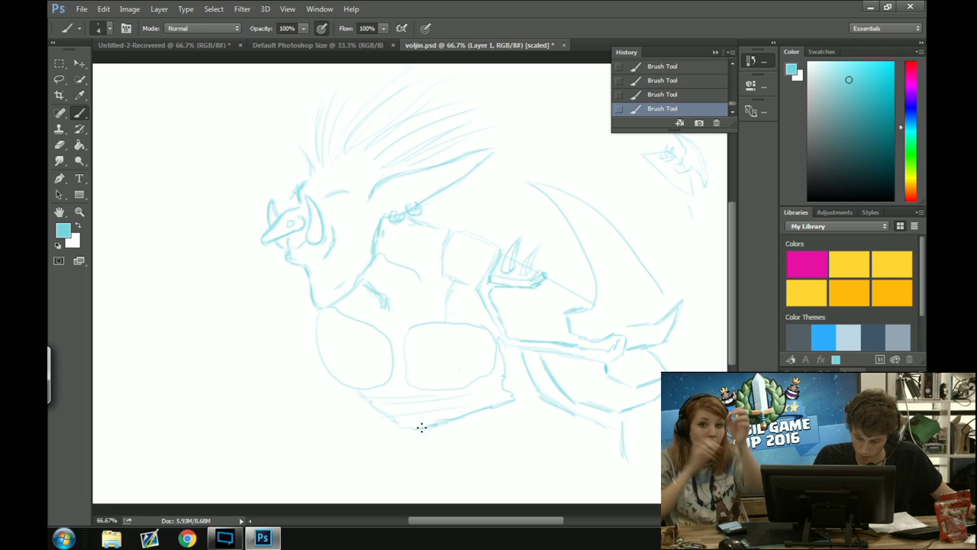
{"action": "mouse_move", "coordinate": [421, 427]}
{"action": "left_mouse_down"}
{"action": "mouse_move", "coordinate": [438, 441]}
{"action": "mouse_move", "coordinate": [463, 437]}
{"action": "mouse_move", "coordinate": [508, 412]}
{"action": "left_mouse_up"}
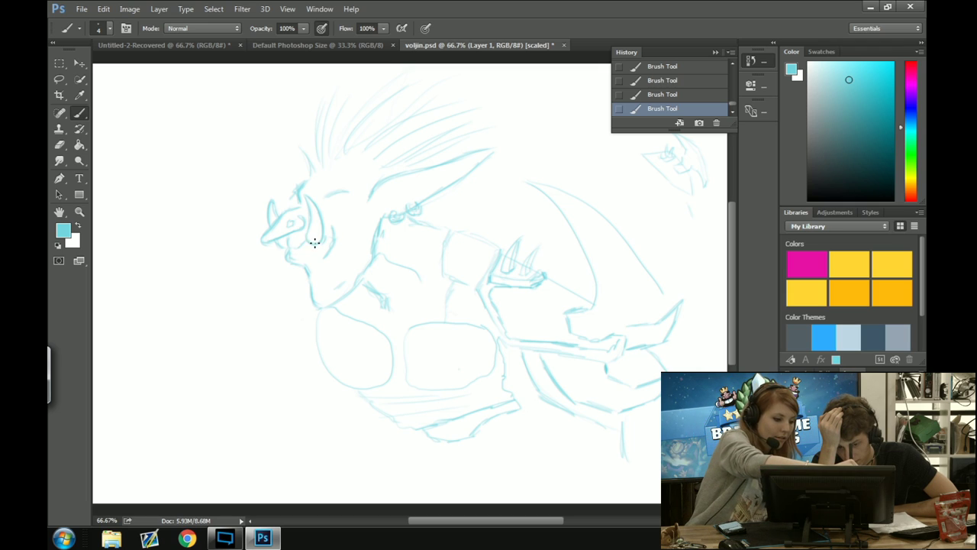
{"action": "left_click_drag", "start_coordinate": [311, 243], "coordinate": [214, 191]}
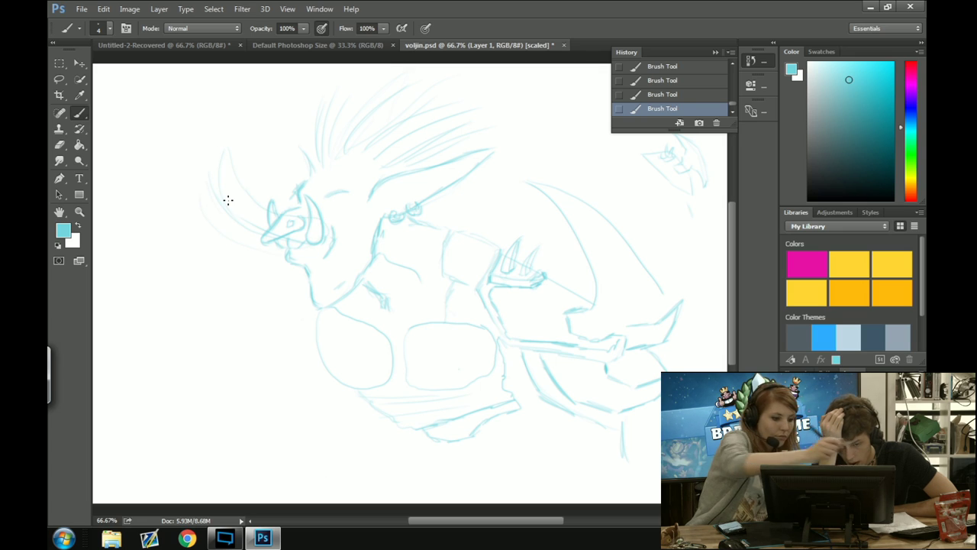
{"action": "left_click", "coordinate": [680, 80]}
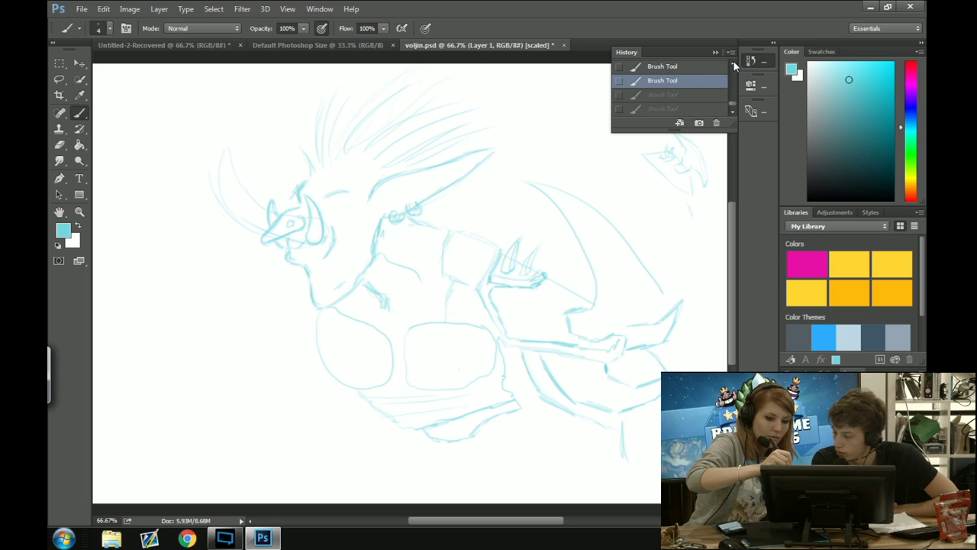
{"action": "key", "text": "ctrl+shift+z"}
{"action": "key", "text": "ctrl+alt+z"}
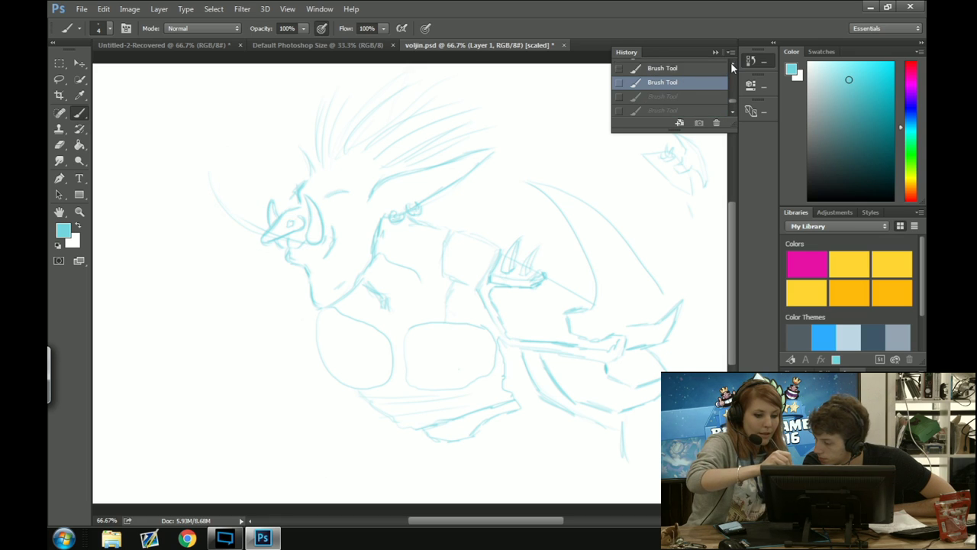
{"action": "left_click", "coordinate": [695, 98]}
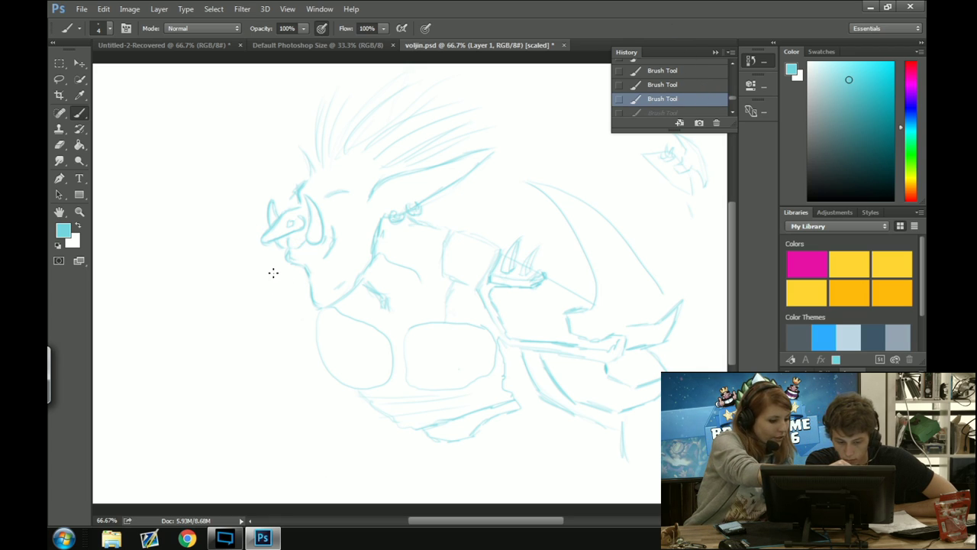
{"action": "key", "text": "ctrl+shift+z"}
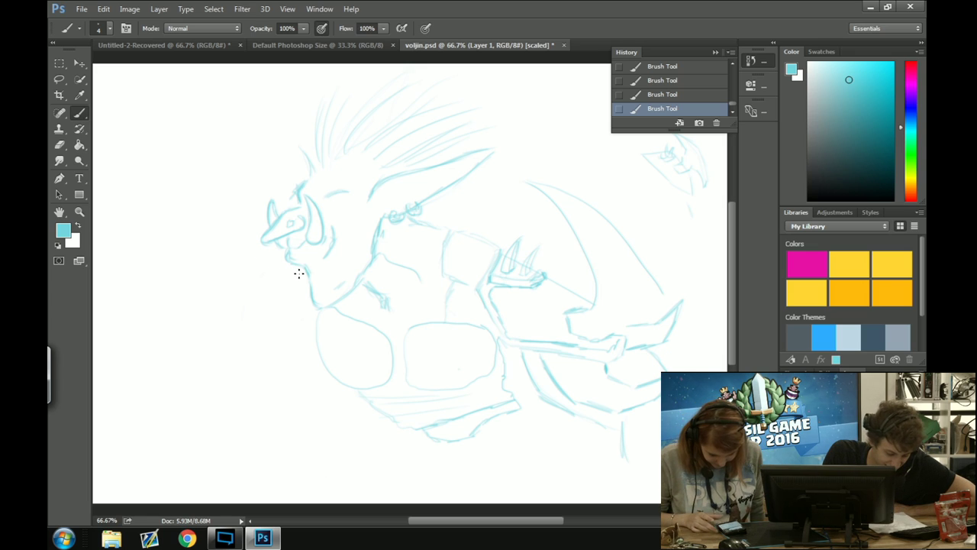
Sketch a slanted wedge extending outward from the neck below the face, with a small upright spike at its outer end
{"action": "left_click_drag", "start_coordinate": [299, 272], "coordinate": [278, 279]}
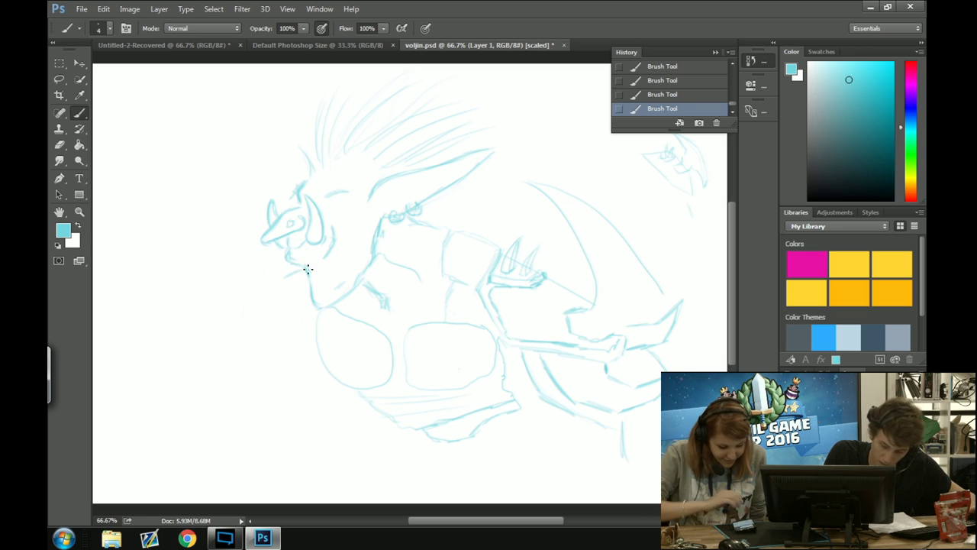
{"action": "mouse_move", "coordinate": [276, 279]}
{"action": "left_mouse_down"}
{"action": "mouse_move", "coordinate": [266, 319]}
{"action": "mouse_move", "coordinate": [303, 275]}
{"action": "left_mouse_up"}
{"action": "mouse_move", "coordinate": [268, 302]}
{"action": "left_mouse_down"}
{"action": "mouse_move", "coordinate": [305, 271]}
{"action": "mouse_move", "coordinate": [252, 275]}
{"action": "mouse_move", "coordinate": [251, 259]}
{"action": "mouse_move", "coordinate": [274, 291]}
{"action": "mouse_move", "coordinate": [264, 287]}
{"action": "left_mouse_up"}
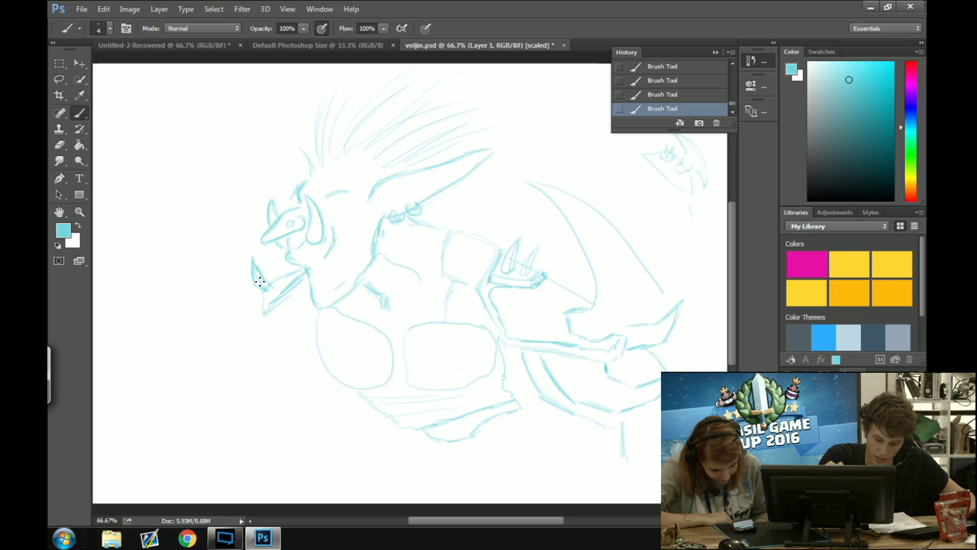
Undo the small spike at the wedge's outer end and redraw it as a narrow, upward-curving spike
{"action": "key", "text": "ctrl+alt+z"}
{"action": "key", "text": "ctrl+alt+z"}
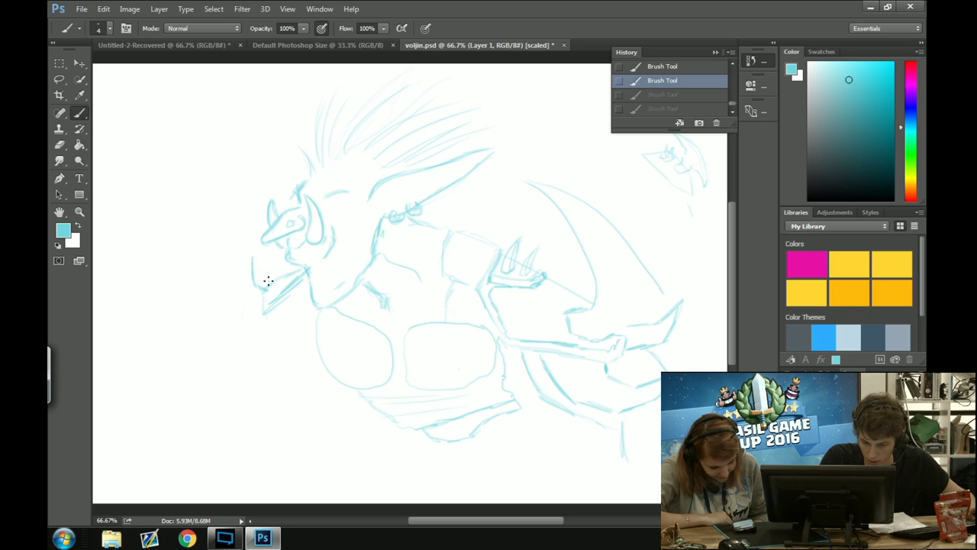
{"action": "key", "text": "ctrl+shift+z"}
{"action": "key", "text": "ctrl+shift+z"}
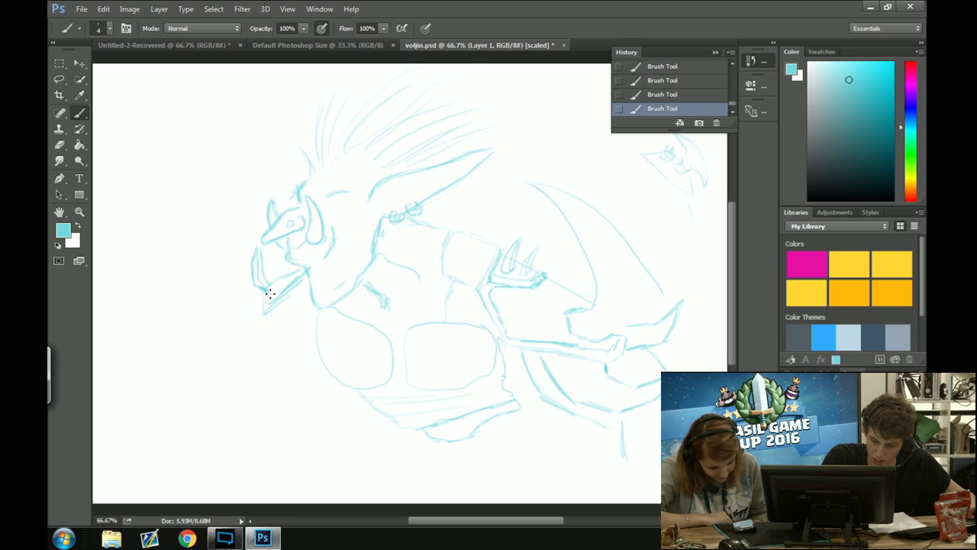
{"action": "key", "text": "ctrl+alt+z"}
{"action": "key", "text": "ctrl+alt+z"}
{"action": "key", "text": "ctrl+alt+z"}
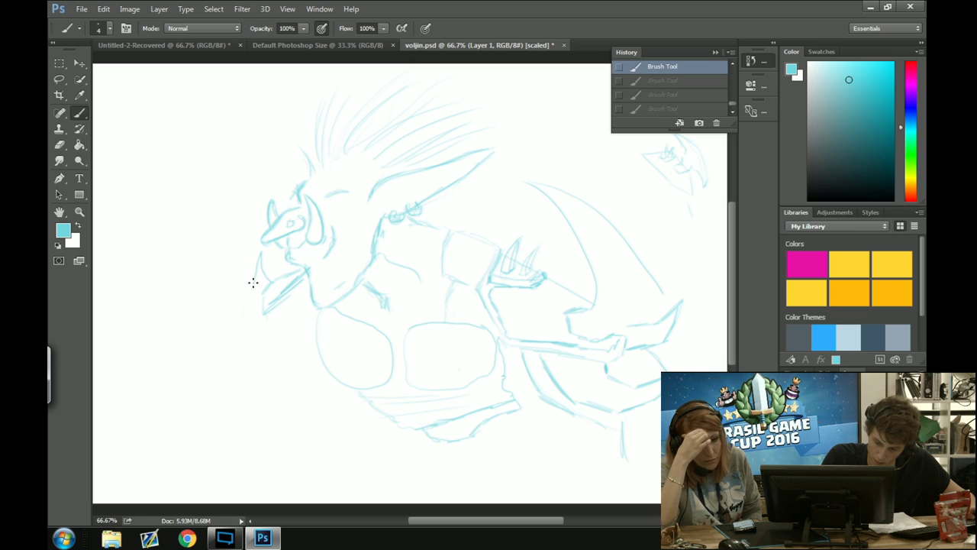
{"action": "key", "text": "ctrl+shift+z"}
{"action": "key", "text": "ctrl+shift+z"}
{"action": "key", "text": "ctrl+shift+z"}
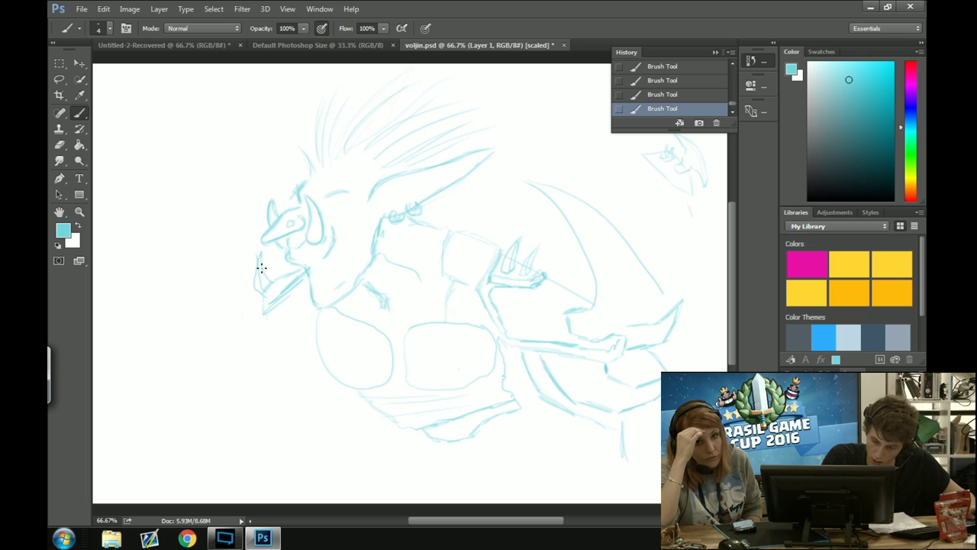
{"action": "key", "text": "ctrl+alt+z"}
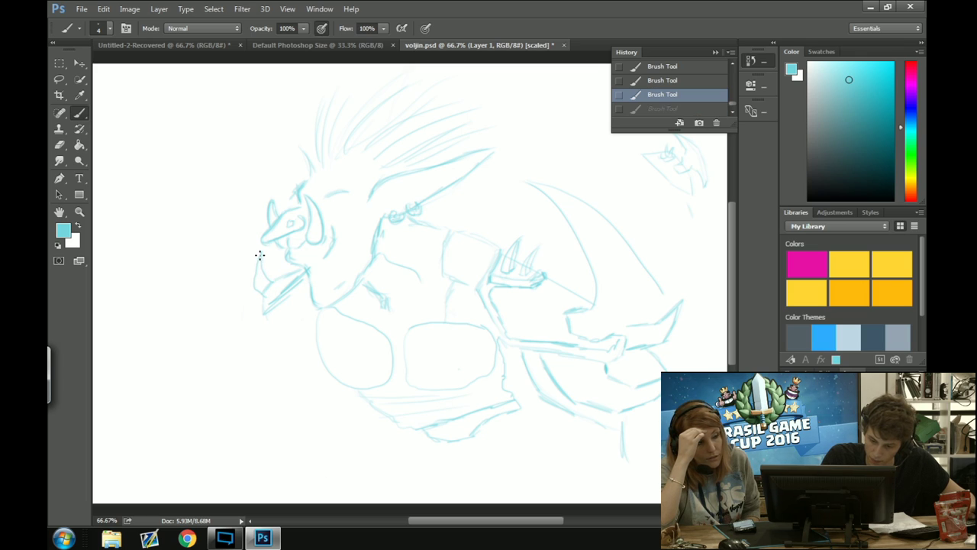
{"action": "key", "text": "ctrl+shift+z"}
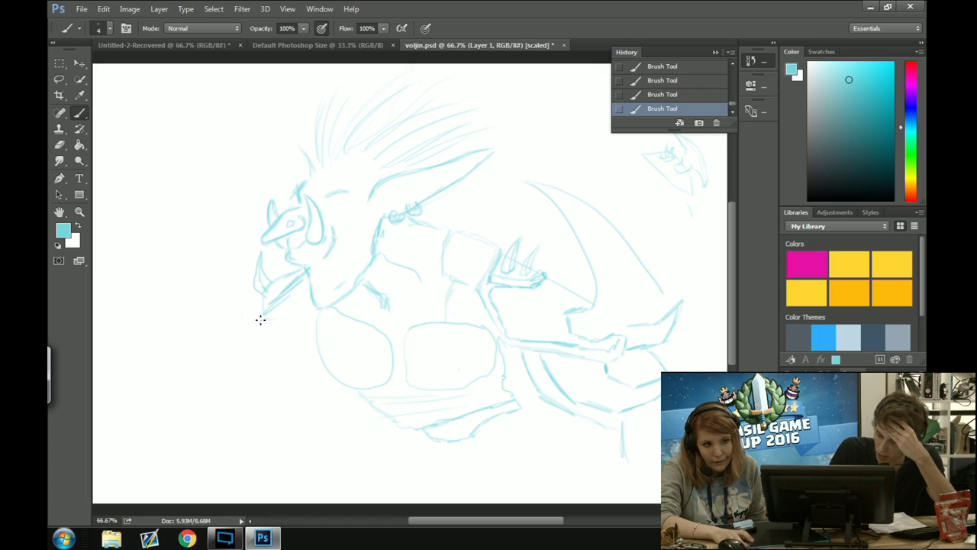
Sketch a closed angular shape just below the wedge and add an inner contour along its edges
{"action": "left_click_drag", "start_coordinate": [255, 319], "coordinate": [280, 309]}
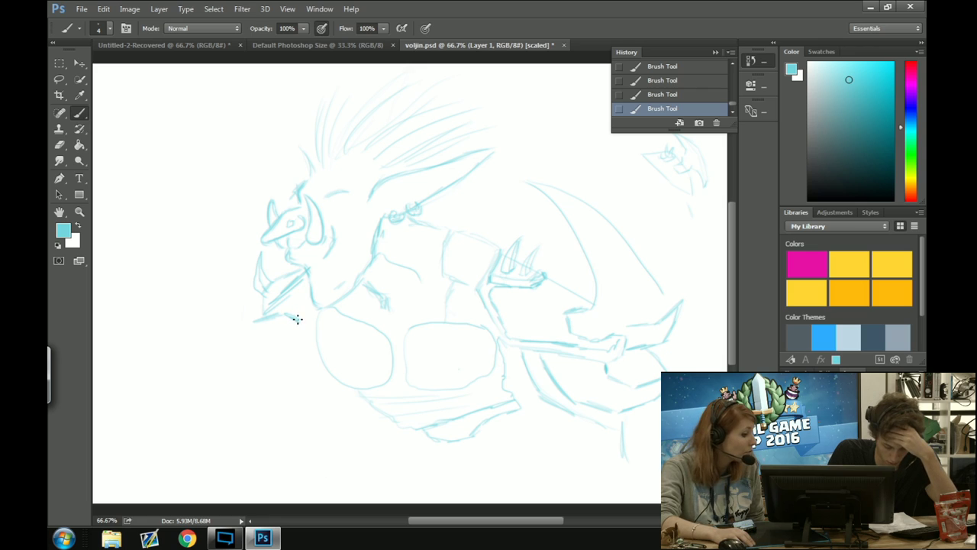
{"action": "mouse_move", "coordinate": [283, 356]}
{"action": "left_mouse_down"}
{"action": "mouse_move", "coordinate": [255, 385]}
{"action": "mouse_move", "coordinate": [240, 384]}
{"action": "mouse_move", "coordinate": [247, 326]}
{"action": "mouse_move", "coordinate": [270, 312]}
{"action": "left_mouse_up"}
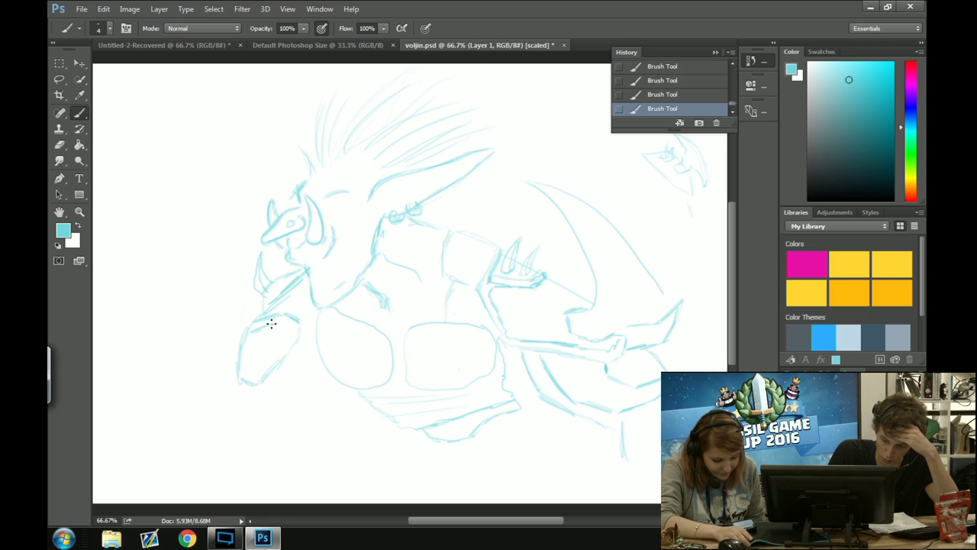
{"action": "mouse_move", "coordinate": [270, 323]}
{"action": "left_mouse_down"}
{"action": "mouse_move", "coordinate": [290, 325]}
{"action": "mouse_move", "coordinate": [251, 369]}
{"action": "left_mouse_up"}
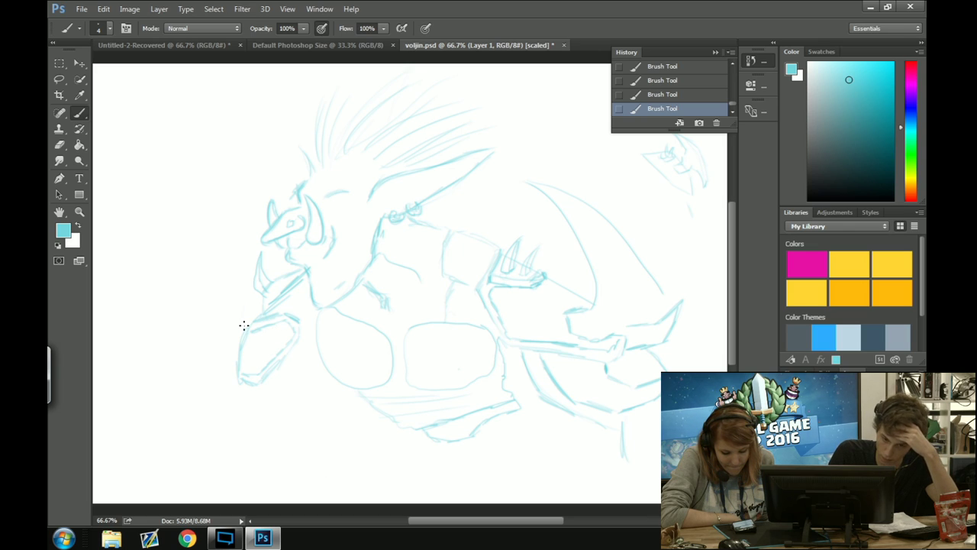
Erase the angular shape's outer edge on the side away from the body, and redraw it with the Brush
{"action": "left_click", "coordinate": [61, 144]}
{"action": "mouse_move", "coordinate": [237, 355]}
{"action": "left_mouse_down"}
{"action": "mouse_move", "coordinate": [236, 365]}
{"action": "mouse_move", "coordinate": [244, 329]}
{"action": "mouse_move", "coordinate": [239, 373]}
{"action": "left_mouse_up"}
{"action": "left_click", "coordinate": [79, 113]}
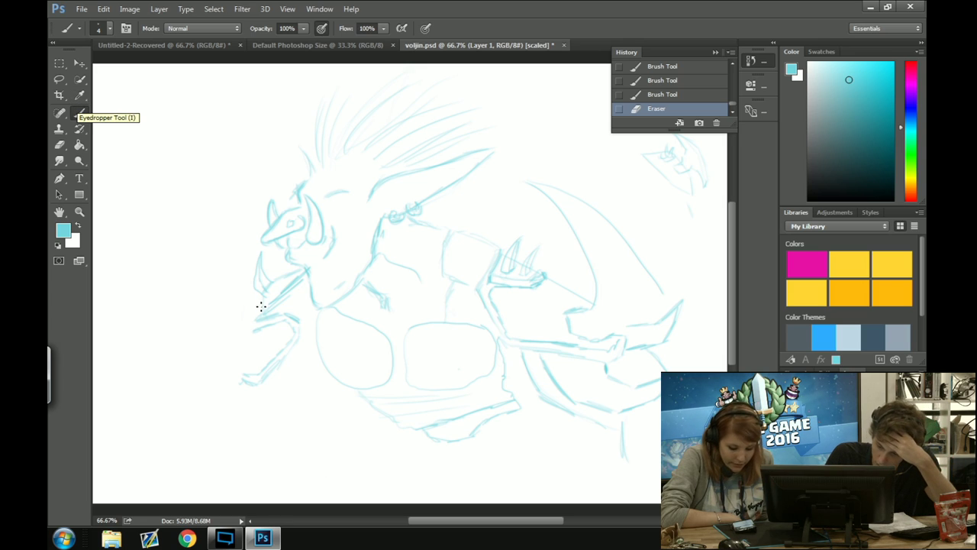
{"action": "mouse_move", "coordinate": [258, 319]}
{"action": "left_mouse_down"}
{"action": "mouse_move", "coordinate": [240, 321]}
{"action": "mouse_move", "coordinate": [242, 376]}
{"action": "left_mouse_up"}
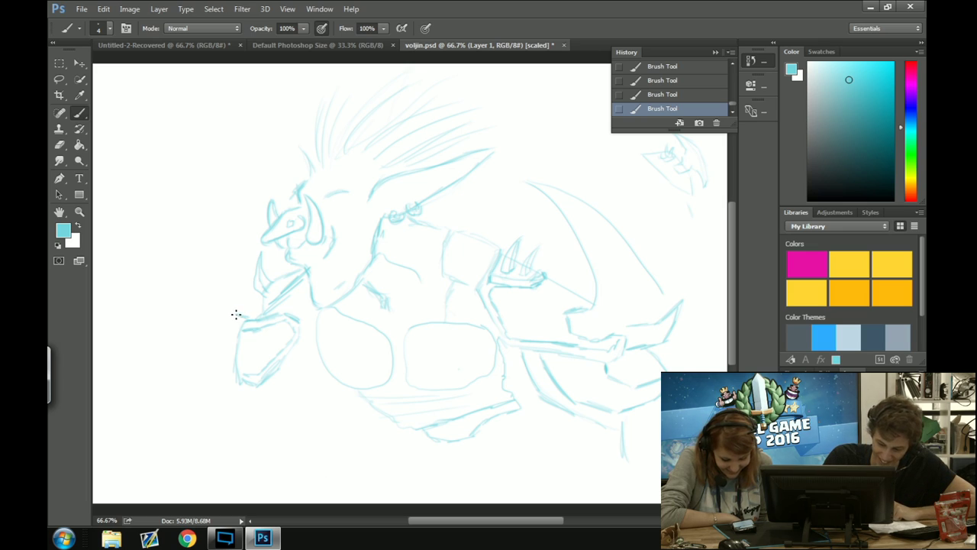
Sketch the inner curve of a tall spike rising from the upper outer corner of the angular shape below the wedge
{"action": "left_click_drag", "start_coordinate": [226, 296], "coordinate": [235, 238]}
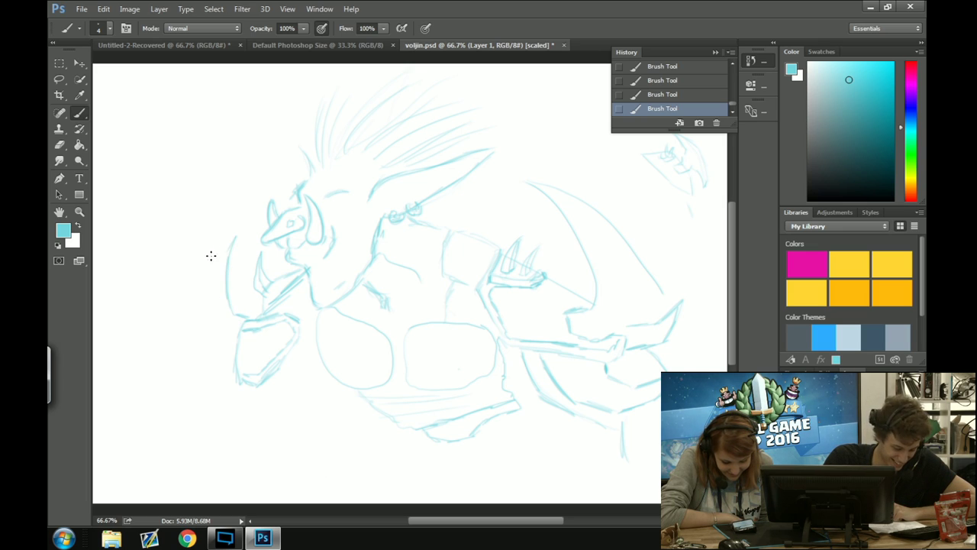
{"action": "left_click_drag", "start_coordinate": [217, 290], "coordinate": [226, 255]}
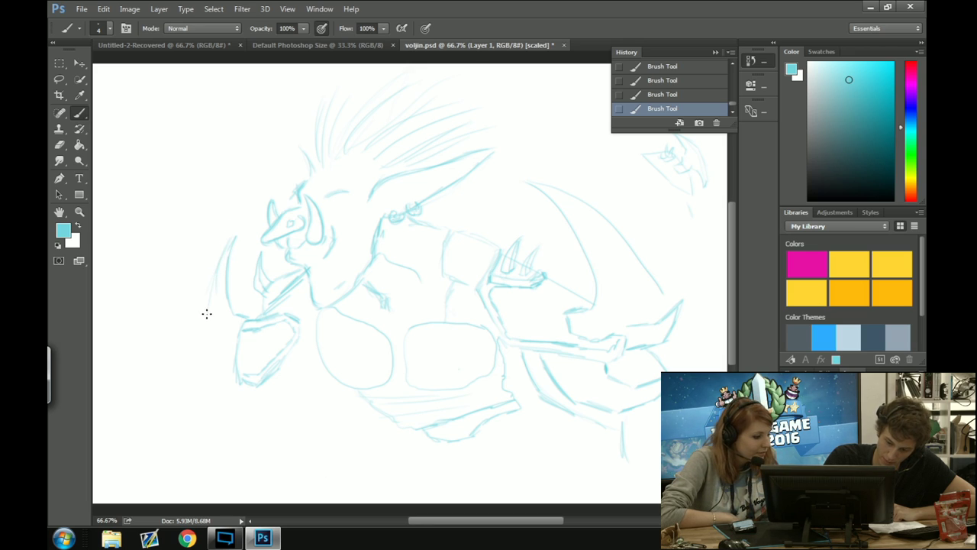
{"action": "left_click_drag", "start_coordinate": [200, 315], "coordinate": [210, 283]}
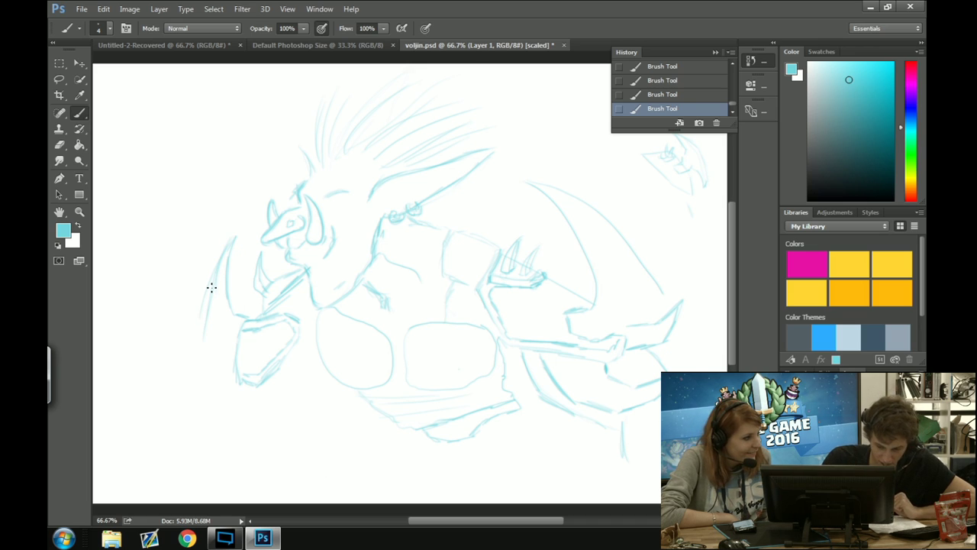
{"action": "key", "text": "ctrl+alt+z"}
{"action": "key", "text": "ctrl+alt+z"}
{"action": "key", "text": "ctrl+alt+z"}
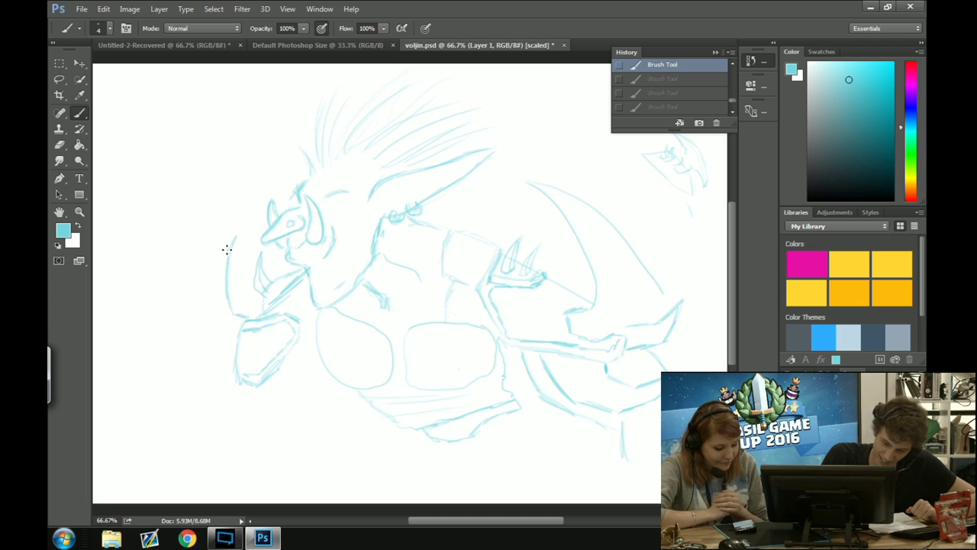
Sketch two nested outer curves sweeping down from the tall spike's tip to the level of the angular shape's lower end
{"action": "mouse_move", "coordinate": [232, 239]}
{"action": "left_mouse_down"}
{"action": "mouse_move", "coordinate": [207, 287]}
{"action": "mouse_move", "coordinate": [201, 374]}
{"action": "left_mouse_up"}
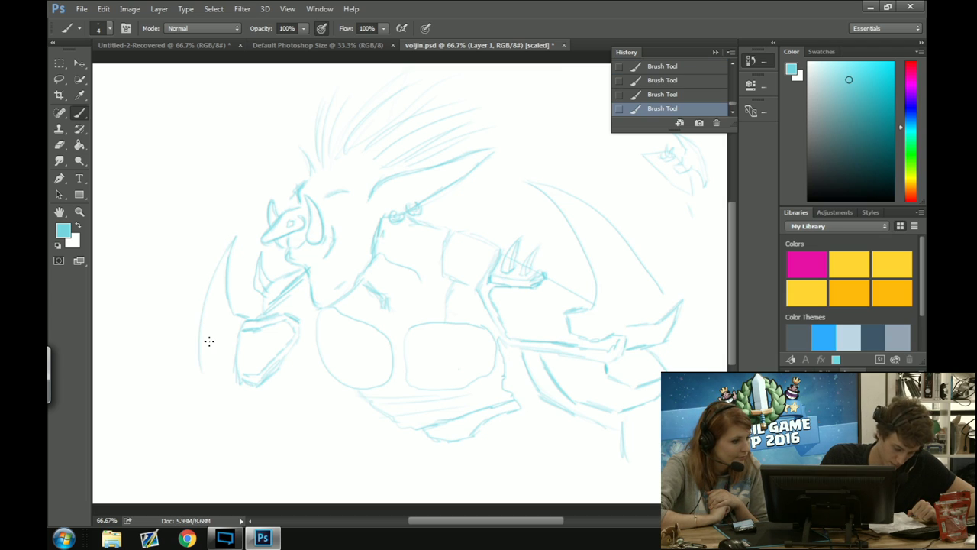
{"action": "left_click_drag", "start_coordinate": [234, 236], "coordinate": [200, 264]}
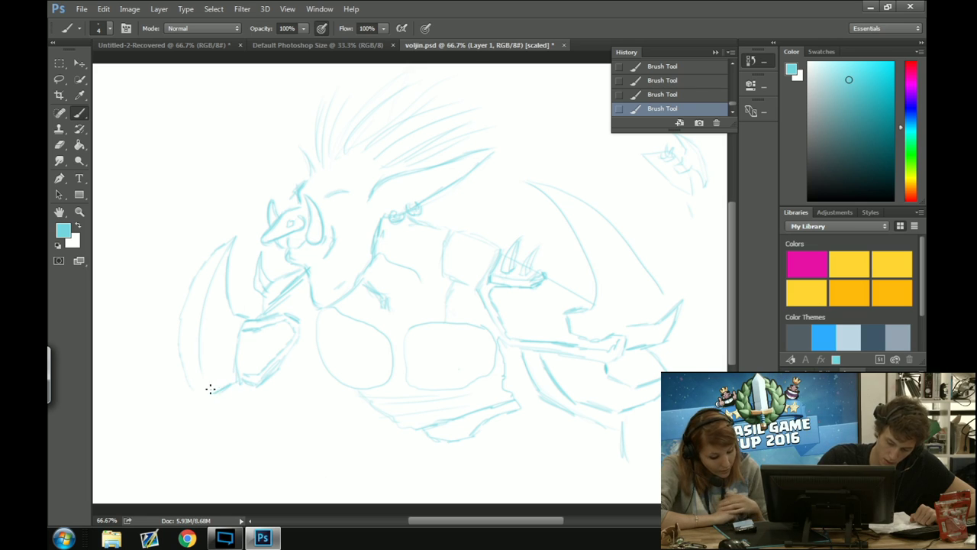
Sketch a crescent-shaped spike under the tall spike, and erase its lines where they run past the angular shape's lower corner
{"action": "mouse_move", "coordinate": [211, 389]}
{"action": "left_mouse_down"}
{"action": "mouse_move", "coordinate": [190, 390]}
{"action": "mouse_move", "coordinate": [168, 371]}
{"action": "mouse_move", "coordinate": [203, 409]}
{"action": "mouse_move", "coordinate": [257, 388]}
{"action": "mouse_move", "coordinate": [234, 405]}
{"action": "left_mouse_up"}
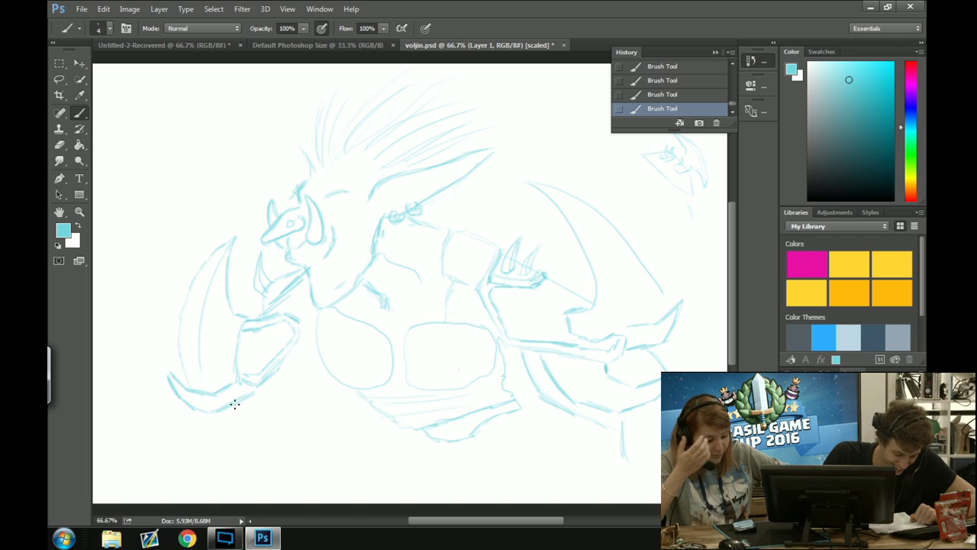
{"action": "key", "text": "e"}
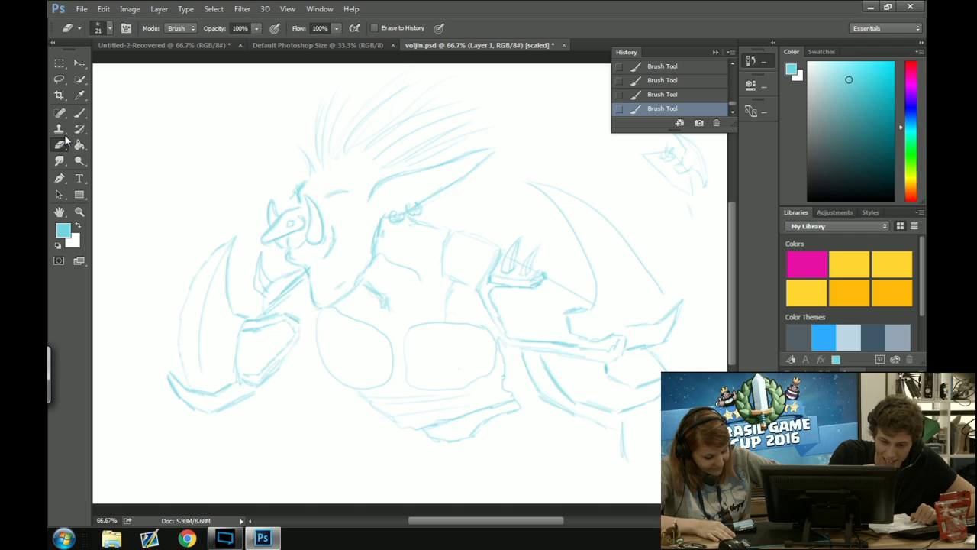
{"action": "left_click", "coordinate": [239, 402]}
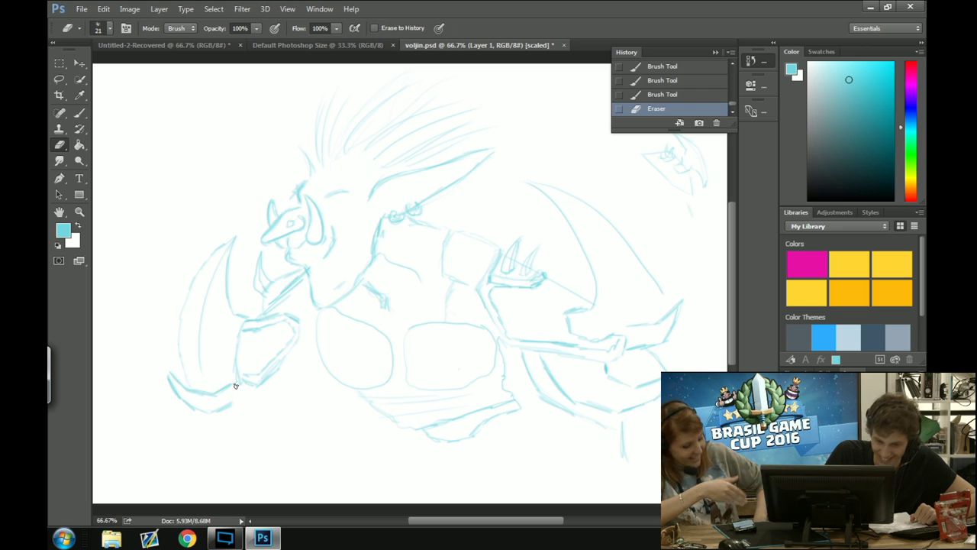
Sketch a second pointed, curved spike with the Brush directly below the crescent-shaped one, extending its lower edge toward the arm
{"action": "left_click", "coordinate": [78, 114]}
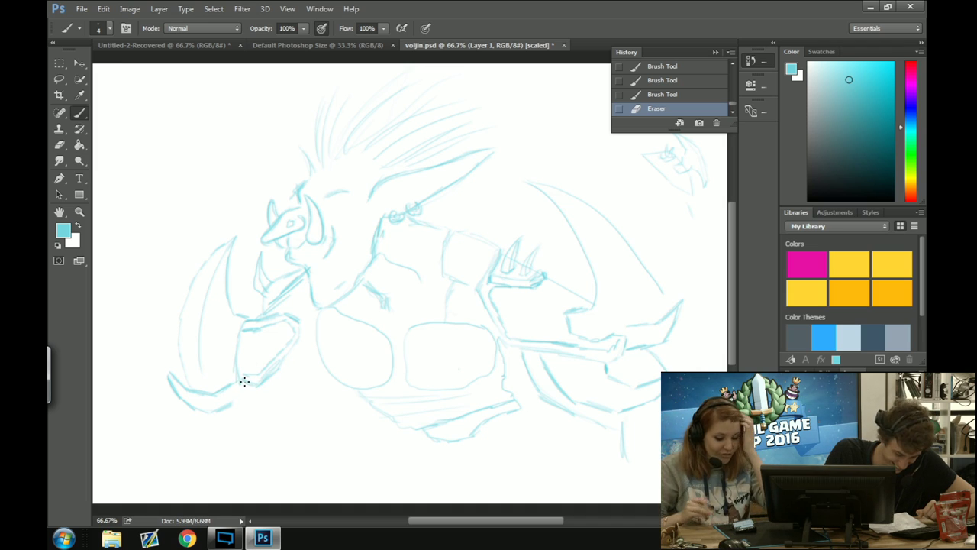
{"action": "left_click_drag", "start_coordinate": [243, 382], "coordinate": [203, 424]}
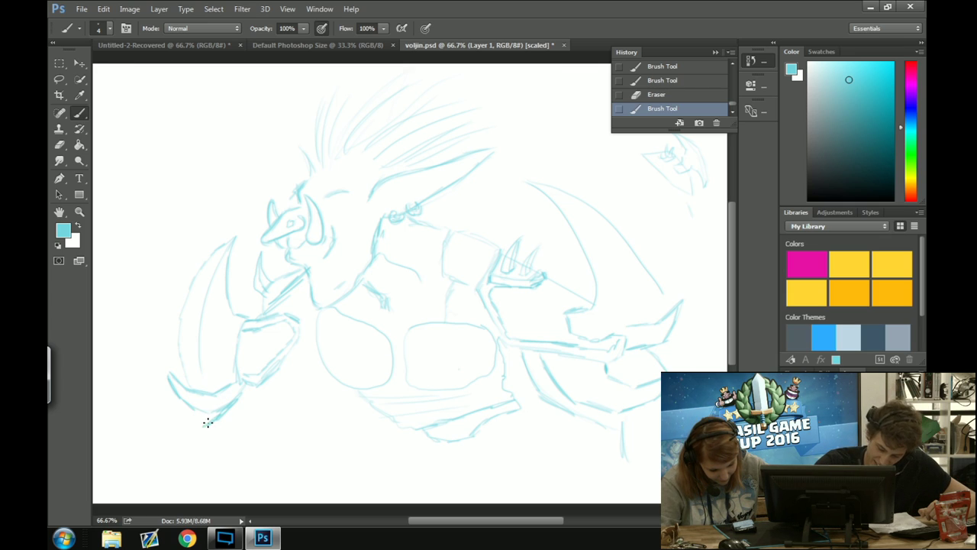
{"action": "mouse_move", "coordinate": [207, 422]}
{"action": "left_mouse_down"}
{"action": "mouse_move", "coordinate": [170, 429]}
{"action": "mouse_move", "coordinate": [199, 441]}
{"action": "left_mouse_up"}
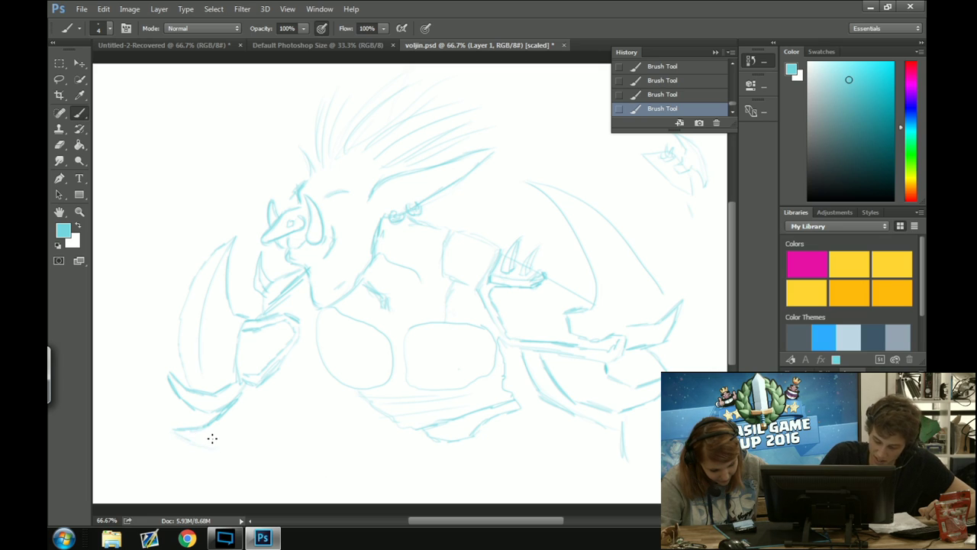
{"action": "left_click_drag", "start_coordinate": [221, 441], "coordinate": [261, 416]}
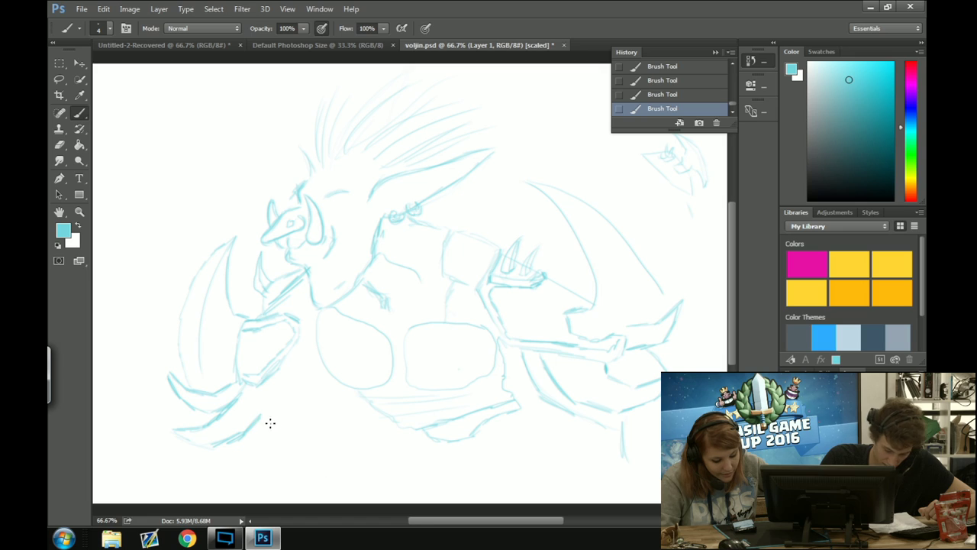
Outline the arm plate's lower edge and its long side toward the body, and erase the stray line outside that side
{"action": "left_click_drag", "start_coordinate": [270, 422], "coordinate": [271, 422]}
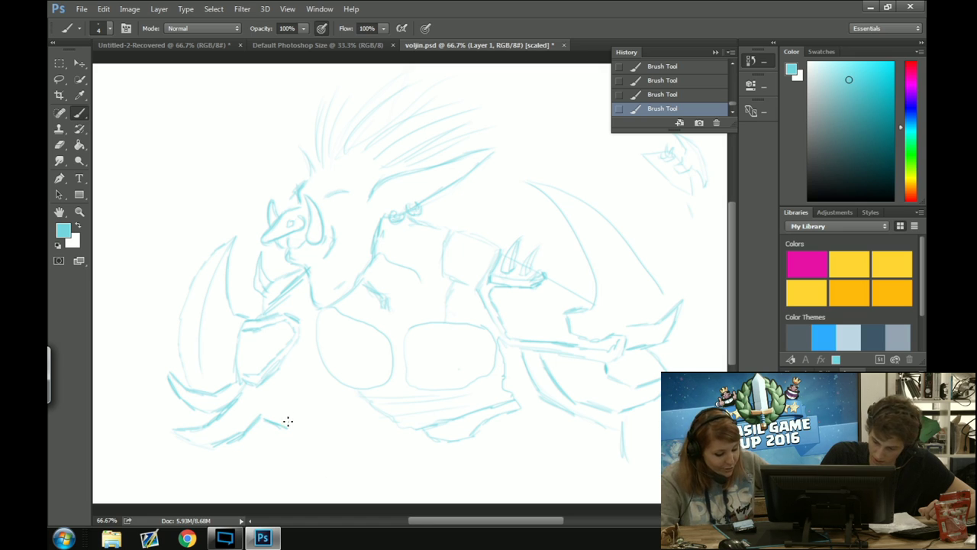
{"action": "mouse_move", "coordinate": [290, 426]}
{"action": "left_mouse_down"}
{"action": "mouse_move", "coordinate": [323, 406]}
{"action": "mouse_move", "coordinate": [312, 345]}
{"action": "left_mouse_up"}
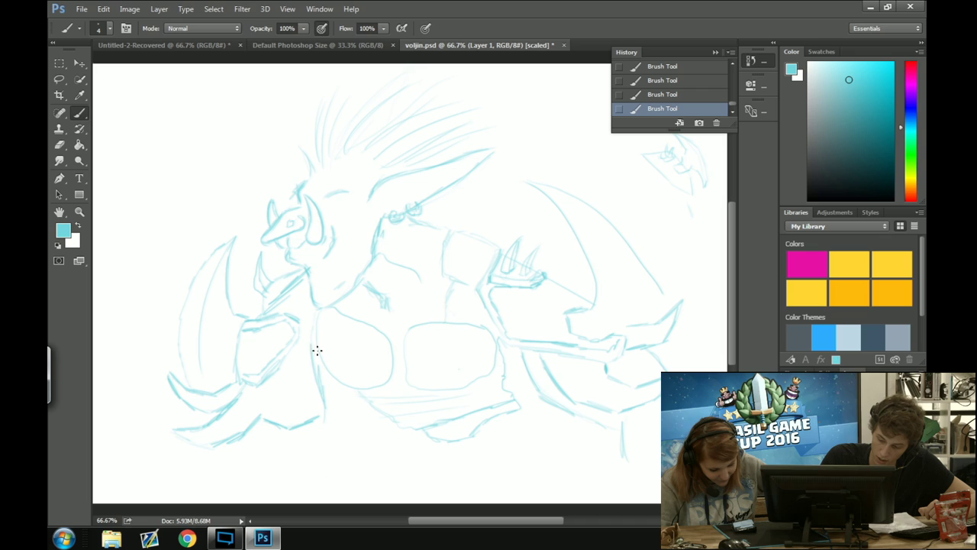
{"action": "left_click_drag", "start_coordinate": [321, 413], "coordinate": [311, 326]}
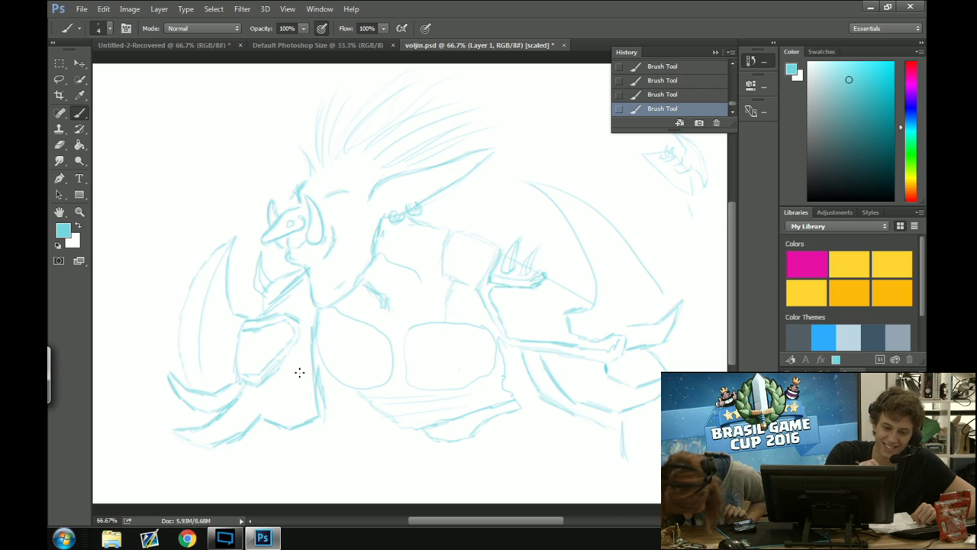
{"action": "left_click", "coordinate": [60, 145]}
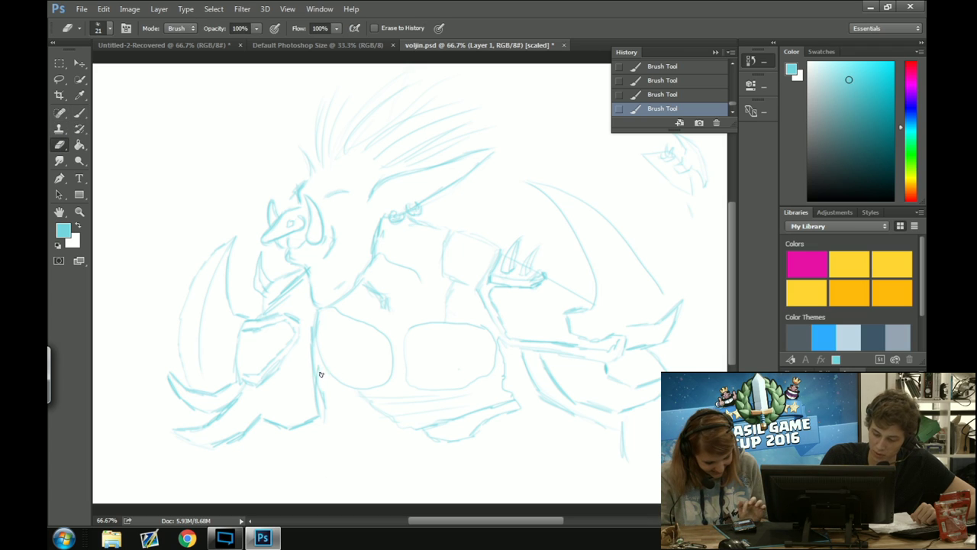
{"action": "left_click_drag", "start_coordinate": [327, 419], "coordinate": [323, 375]}
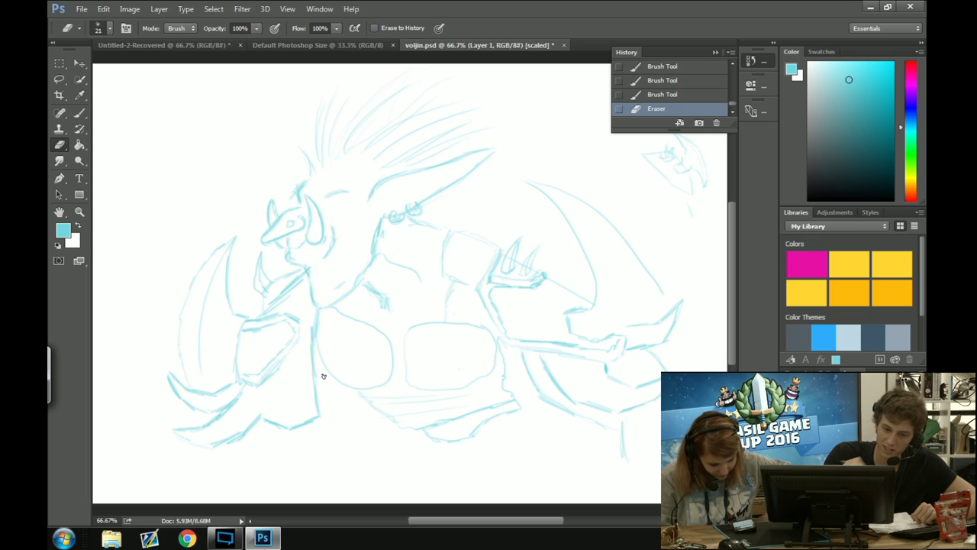
Brush in the lower arm plate's outer side and inner contour lines, and add contour strokes around the angular shape above it
{"action": "left_click", "coordinate": [80, 113]}
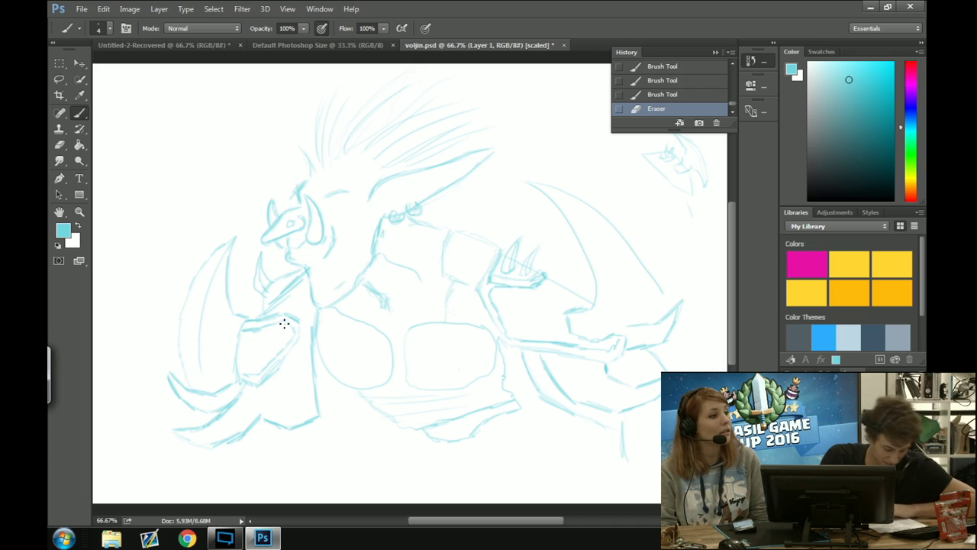
{"action": "mouse_move", "coordinate": [264, 410]}
{"action": "left_mouse_down"}
{"action": "mouse_move", "coordinate": [255, 386]}
{"action": "mouse_move", "coordinate": [259, 394]}
{"action": "left_mouse_up"}
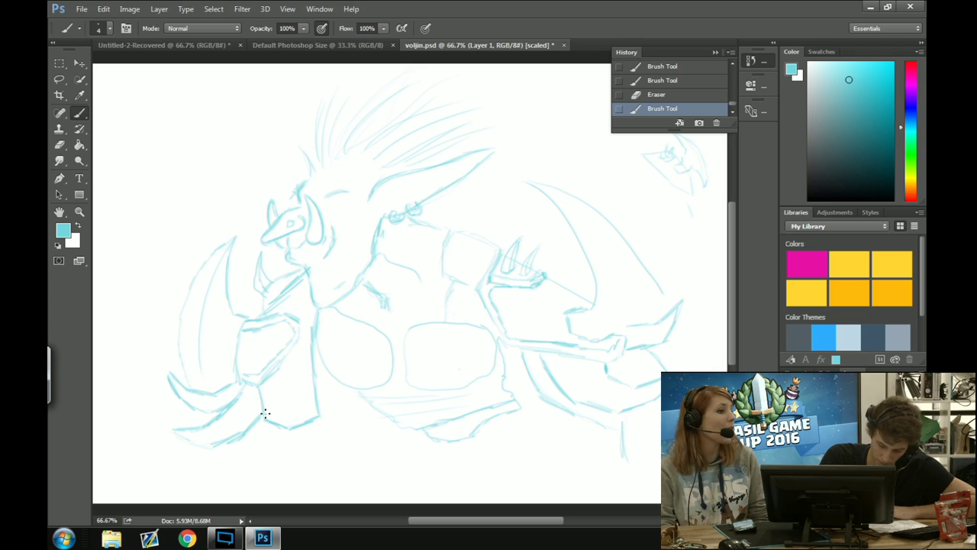
{"action": "mouse_move", "coordinate": [265, 411]}
{"action": "left_mouse_down"}
{"action": "mouse_move", "coordinate": [289, 420]}
{"action": "mouse_move", "coordinate": [312, 400]}
{"action": "left_mouse_up"}
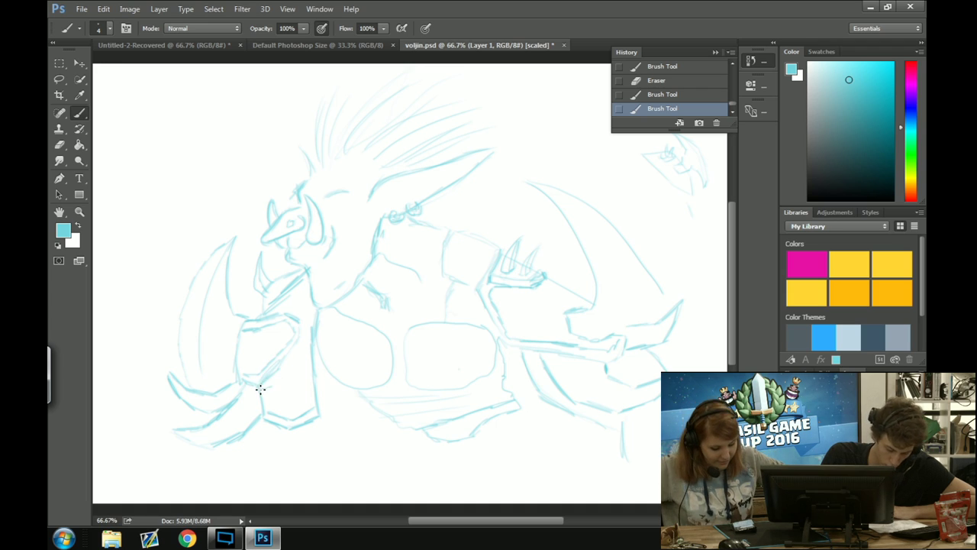
{"action": "mouse_move", "coordinate": [260, 390]}
{"action": "left_mouse_down"}
{"action": "mouse_move", "coordinate": [296, 369]}
{"action": "mouse_move", "coordinate": [305, 346]}
{"action": "mouse_move", "coordinate": [304, 346]}
{"action": "left_mouse_up"}
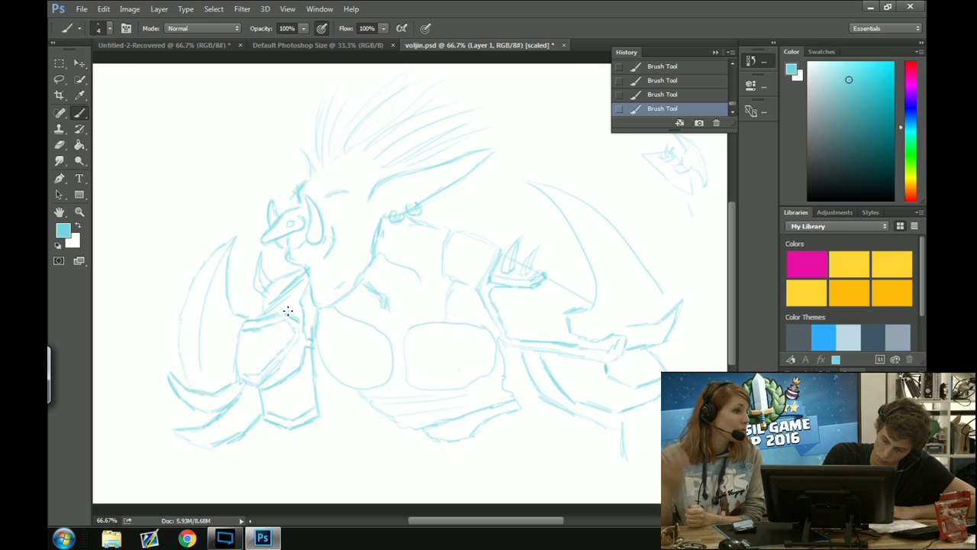
{"action": "mouse_move", "coordinate": [295, 312]}
{"action": "left_mouse_down"}
{"action": "mouse_move", "coordinate": [293, 363]}
{"action": "mouse_move", "coordinate": [259, 384]}
{"action": "left_mouse_up"}
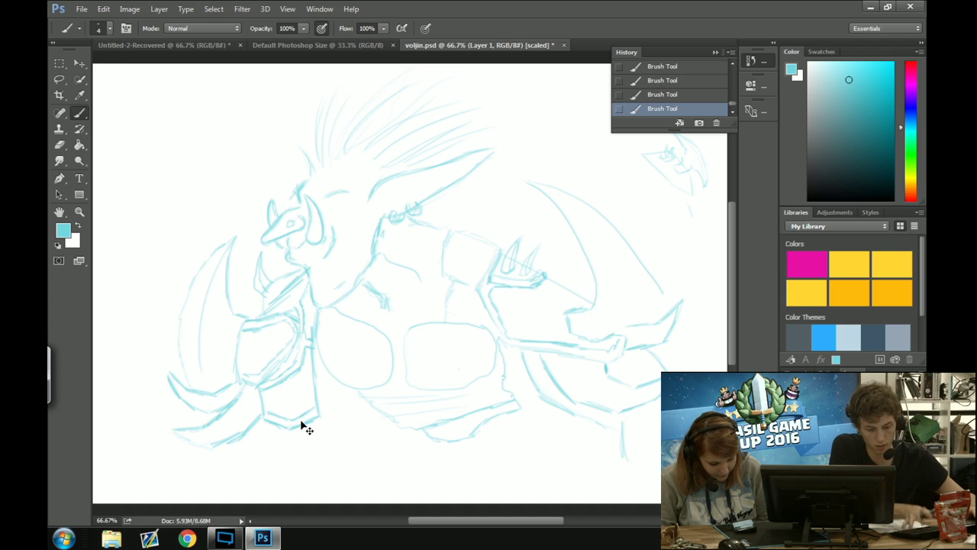
Nudge the sketch layer upward to make room on the canvas below the arm
{"action": "key", "text": "ctrl+Up"}
{"action": "key", "text": "ctrl+Up"}
{"action": "key", "text": "ctrl+Up"}
{"action": "key", "text": "ctrl+Up"}
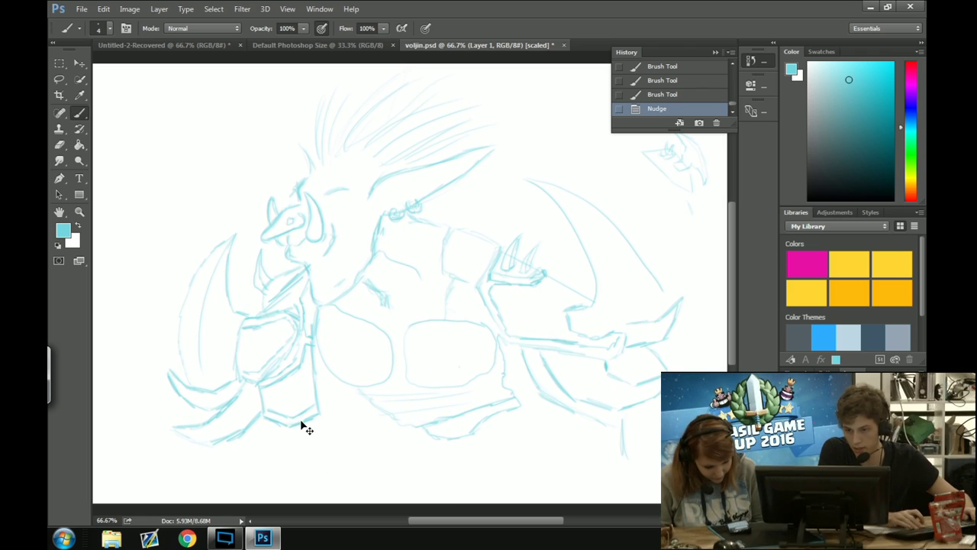
{"action": "key", "text": "ctrl+Up"}
{"action": "key", "text": "ctrl+Up"}
{"action": "key", "text": "ctrl+Up"}
{"action": "key", "text": "ctrl+Up"}
{"action": "key", "text": "ctrl+Up"}
{"action": "key", "text": "ctrl+Up"}
{"action": "key", "text": "ctrl+Up"}
{"action": "key", "text": "ctrl+Up"}
{"action": "key", "text": "ctrl+Up"}
{"action": "key", "text": "ctrl+Up"}
{"action": "key", "text": "ctrl+Up"}
{"action": "key", "text": "ctrl+Up"}
{"action": "key", "text": "ctrl+Up"}
{"action": "key", "text": "ctrl+Up"}
{"action": "key", "text": "ctrl+Up"}
{"action": "key", "text": "ctrl+Up"}
{"action": "key", "text": "ctrl+Up"}
{"action": "key", "text": "ctrl+Up"}
{"action": "key", "text": "ctrl+Up"}
{"action": "key", "text": "ctrl+Up"}
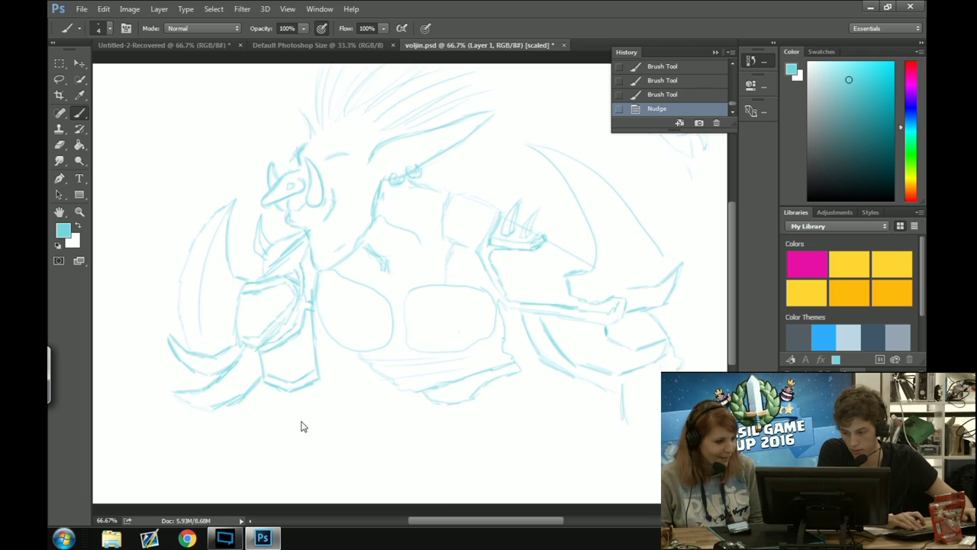
{"action": "key", "text": "ctrl+Up"}
{"action": "key", "text": "ctrl+Up"}
{"action": "key", "text": "ctrl+Up"}
{"action": "key", "text": "ctrl+Up"}
{"action": "key", "text": "ctrl+Up"}
{"action": "key", "text": "ctrl+Up"}
{"action": "key", "text": "ctrl+Up"}
{"action": "key", "text": "ctrl+Up"}
{"action": "key", "text": "ctrl+Up"}
{"action": "key", "text": "ctrl+Up"}
{"action": "key", "text": "ctrl+Up"}
{"action": "key", "text": "ctrl+Up"}
{"action": "key", "text": "ctrl+Up"}
{"action": "key", "text": "ctrl+Up"}
{"action": "key", "text": "ctrl+Up"}
{"action": "key", "text": "ctrl+Up"}
{"action": "key", "text": "ctrl+Up"}
{"action": "key", "text": "ctrl+Up"}
{"action": "key", "text": "ctrl+Up"}
{"action": "key", "text": "ctrl+Up"}
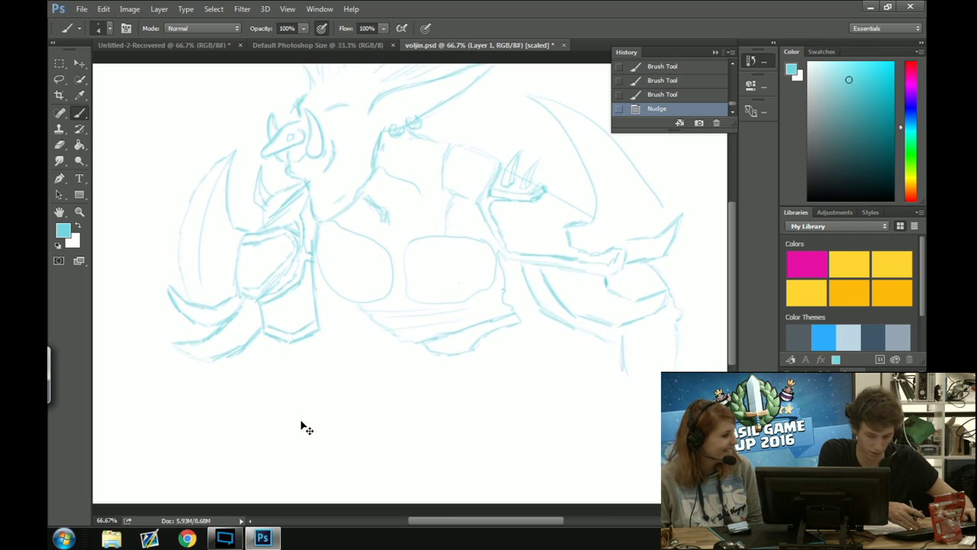
Sketch the forearm below the lower arm plate, with both sides flaring downward and a line closing it at the wrist
{"action": "left_click", "coordinate": [315, 322]}
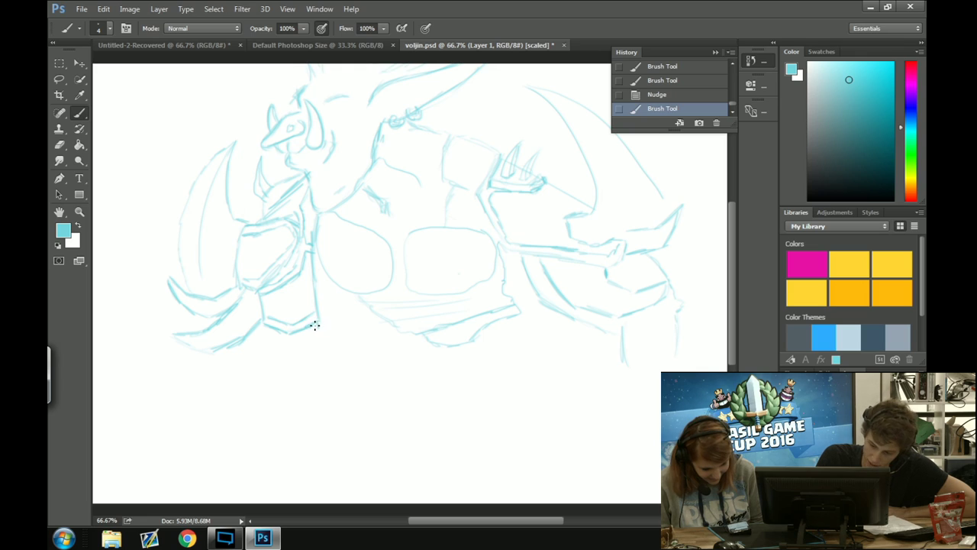
{"action": "left_click", "coordinate": [316, 366]}
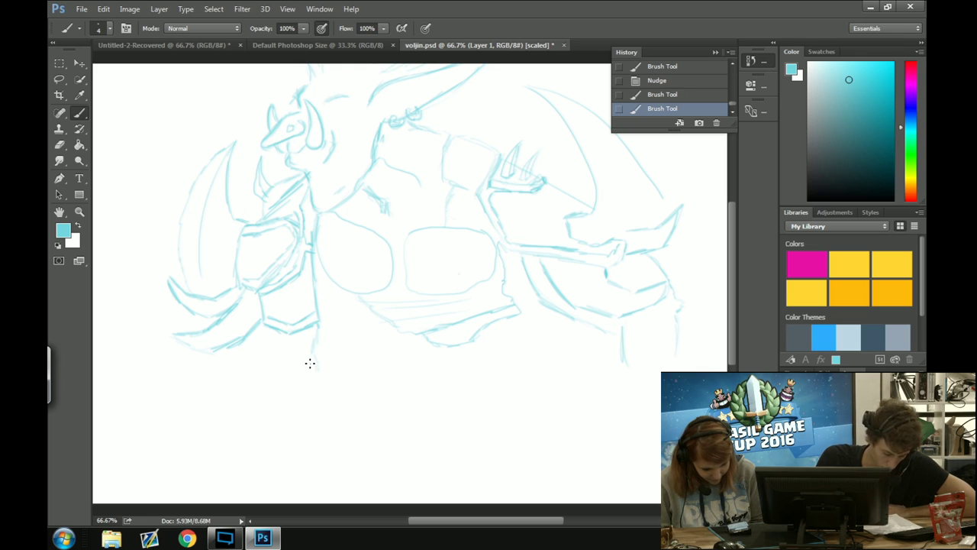
{"action": "left_click_drag", "start_coordinate": [317, 373], "coordinate": [305, 415]}
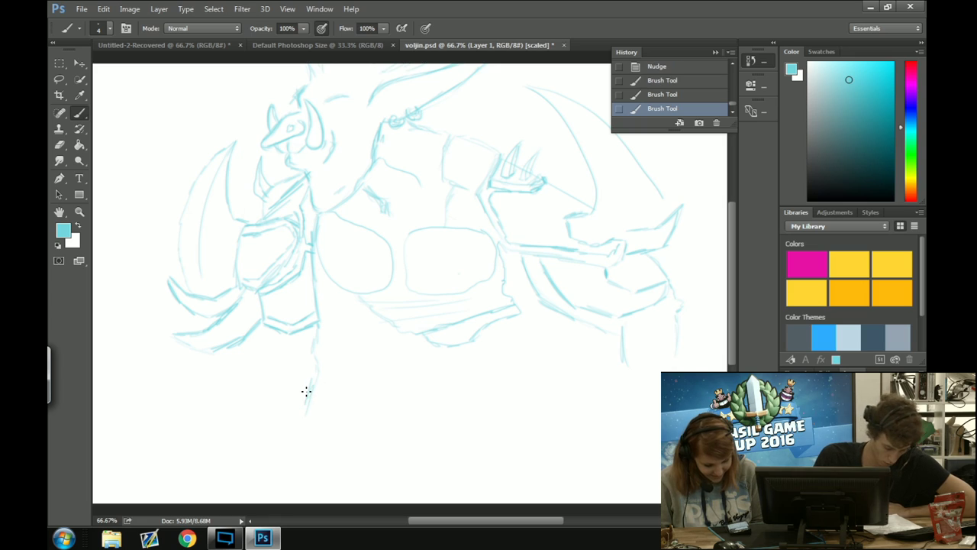
{"action": "left_click", "coordinate": [268, 352]}
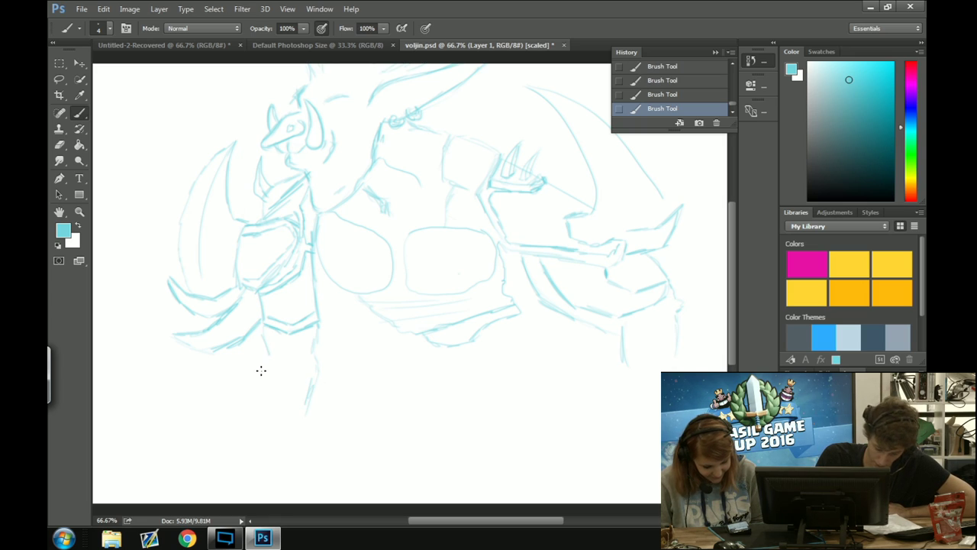
{"action": "left_click_drag", "start_coordinate": [246, 404], "coordinate": [257, 384]}
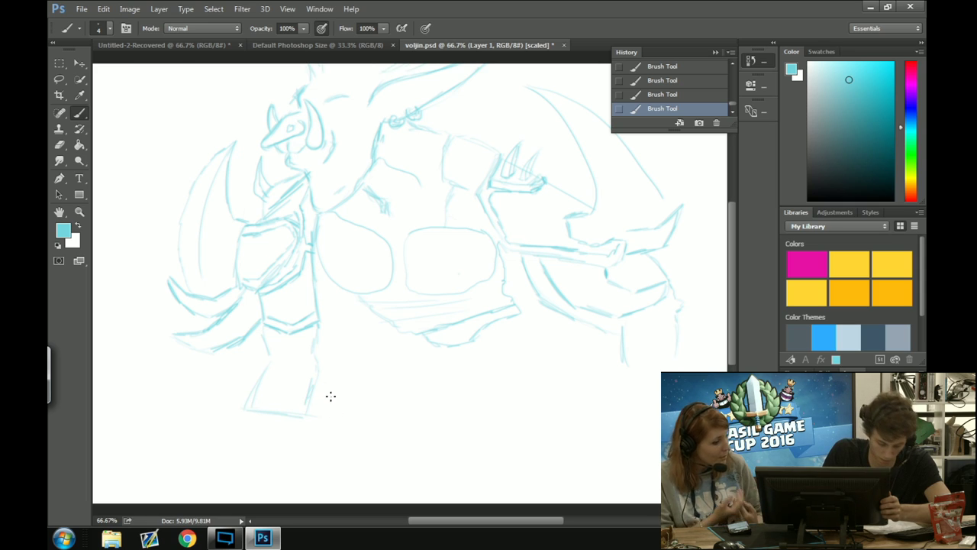
Sketch a blocky shape below the wrist line, with small boxed details near both of its sides
{"action": "left_click_drag", "start_coordinate": [319, 425], "coordinate": [318, 456]}
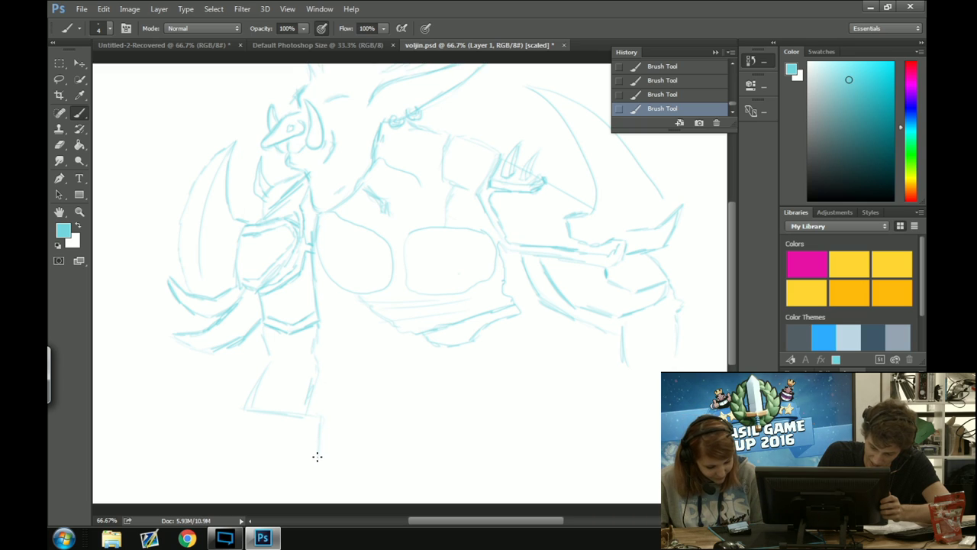
{"action": "mouse_move", "coordinate": [298, 465]}
{"action": "left_mouse_down"}
{"action": "mouse_move", "coordinate": [227, 453]}
{"action": "mouse_move", "coordinate": [234, 407]}
{"action": "left_mouse_up"}
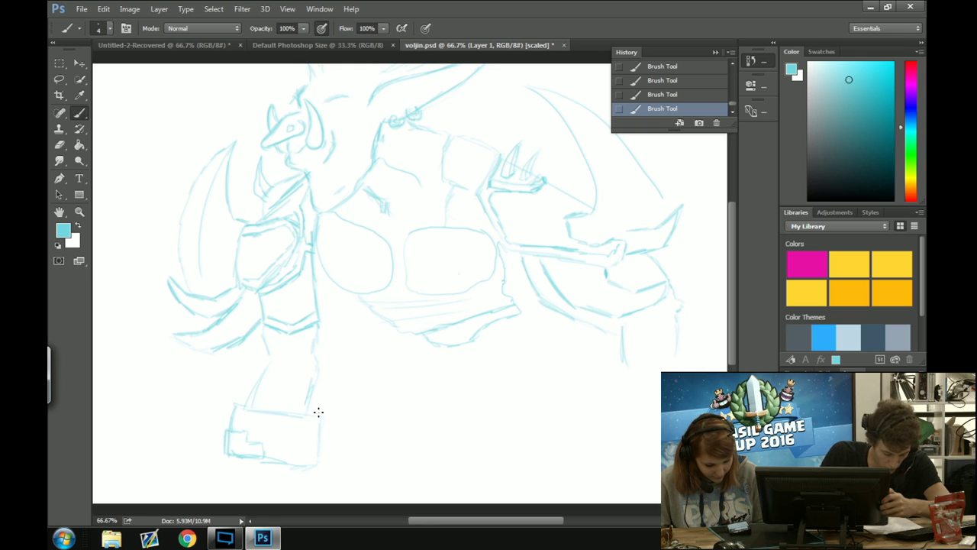
{"action": "mouse_move", "coordinate": [297, 445]}
{"action": "left_mouse_down"}
{"action": "mouse_move", "coordinate": [325, 444]}
{"action": "mouse_move", "coordinate": [303, 437]}
{"action": "left_mouse_up"}
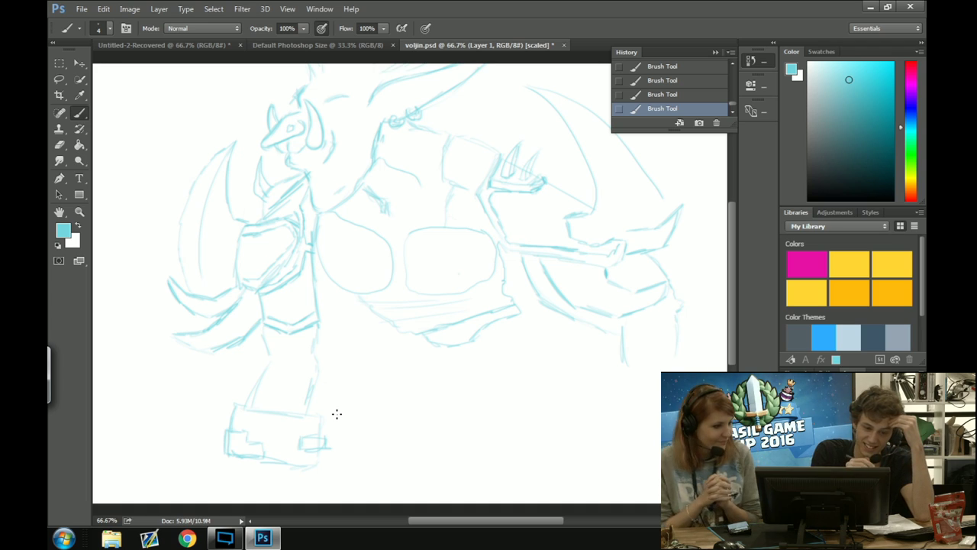
Erase the blocky shape below the forearm together with the line closing the wrist
{"action": "left_click", "coordinate": [64, 144]}
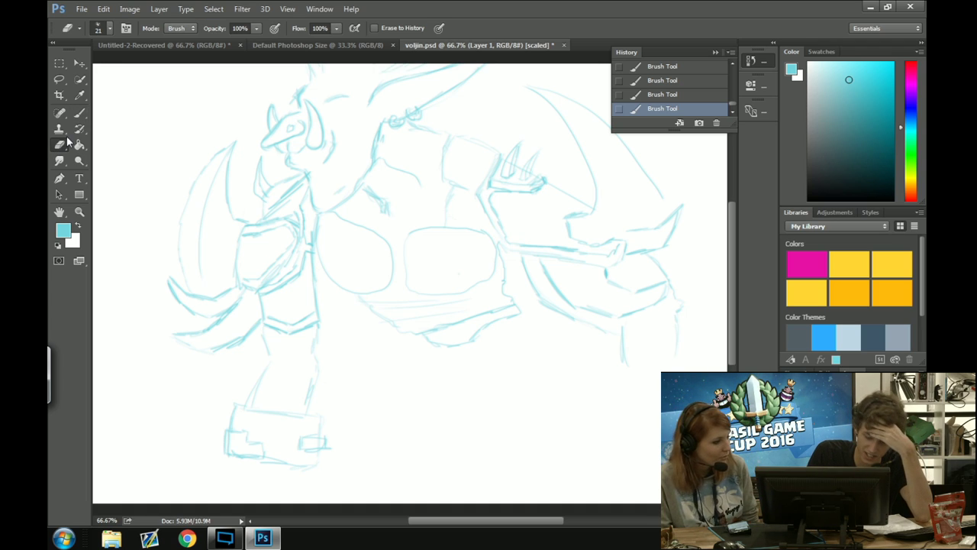
{"action": "mouse_move", "coordinate": [311, 434]}
{"action": "left_mouse_down"}
{"action": "mouse_move", "coordinate": [314, 461]}
{"action": "mouse_move", "coordinate": [298, 468]}
{"action": "mouse_move", "coordinate": [331, 408]}
{"action": "mouse_move", "coordinate": [304, 420]}
{"action": "mouse_move", "coordinate": [268, 467]}
{"action": "mouse_move", "coordinate": [245, 427]}
{"action": "mouse_move", "coordinate": [241, 454]}
{"action": "mouse_move", "coordinate": [228, 452]}
{"action": "mouse_move", "coordinate": [238, 408]}
{"action": "left_mouse_up"}
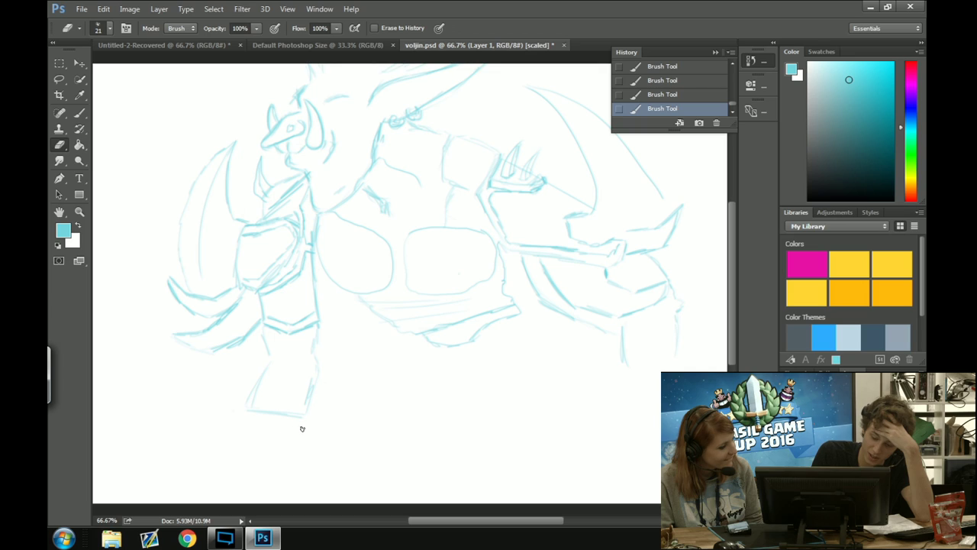
{"action": "mouse_move", "coordinate": [302, 428]}
{"action": "left_mouse_down"}
{"action": "mouse_move", "coordinate": [293, 410]}
{"action": "mouse_move", "coordinate": [285, 423]}
{"action": "mouse_move", "coordinate": [269, 402]}
{"action": "mouse_move", "coordinate": [257, 406]}
{"action": "left_mouse_up"}
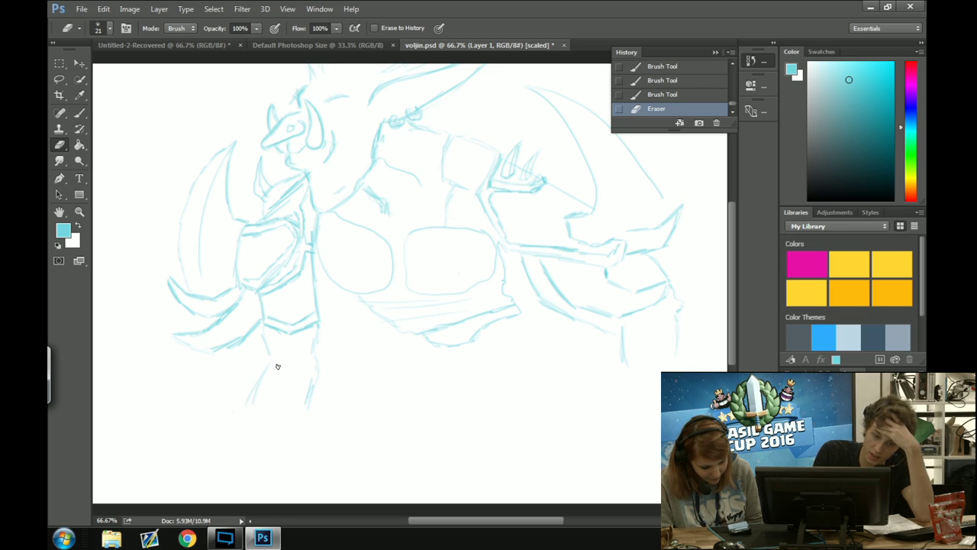
Brush a short handwritten note onto the empty canvas below the spiked, armoured arm
{"action": "left_click", "coordinate": [78, 114]}
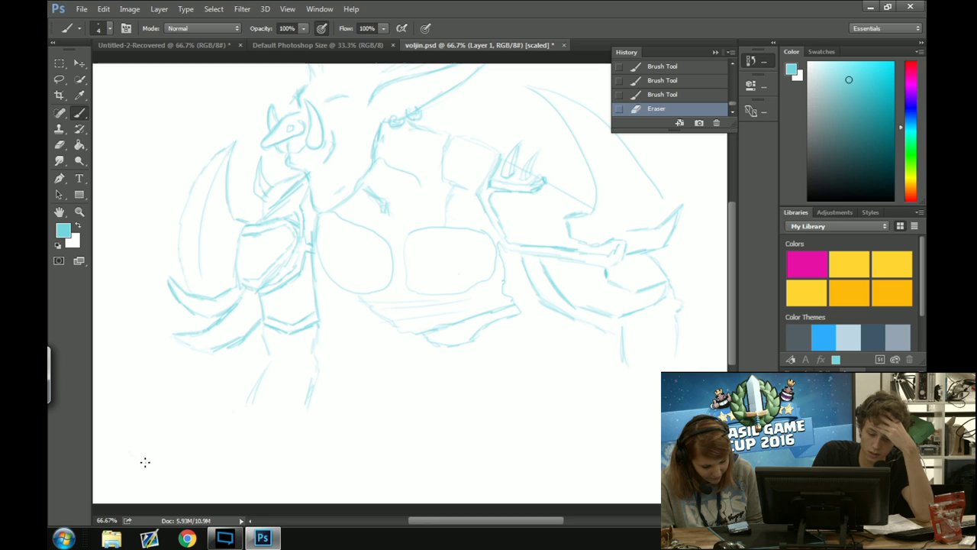
{"action": "mouse_move", "coordinate": [145, 462]}
{"action": "left_mouse_down"}
{"action": "mouse_move", "coordinate": [138, 435]}
{"action": "mouse_move", "coordinate": [126, 478]}
{"action": "mouse_move", "coordinate": [163, 443]}
{"action": "mouse_move", "coordinate": [170, 462]}
{"action": "left_mouse_up"}
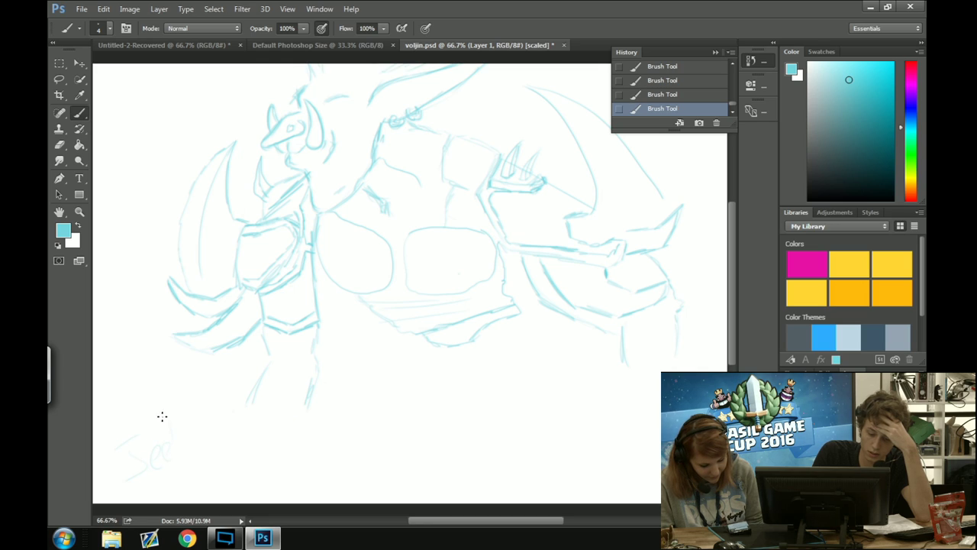
{"action": "mouse_move", "coordinate": [162, 416]}
{"action": "left_mouse_down"}
{"action": "mouse_move", "coordinate": [174, 468]}
{"action": "mouse_move", "coordinate": [179, 457]}
{"action": "mouse_move", "coordinate": [188, 478]}
{"action": "mouse_move", "coordinate": [245, 456]}
{"action": "left_mouse_up"}
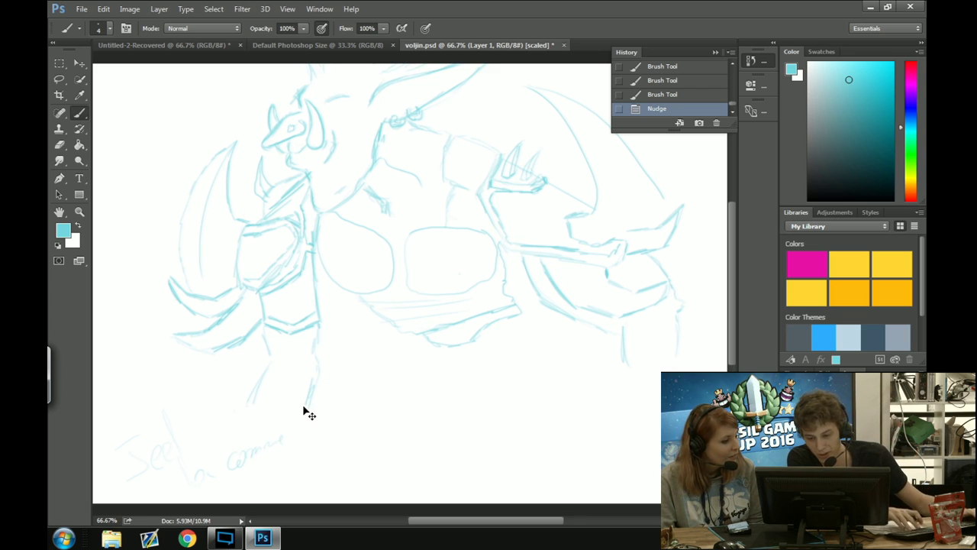
Nudge the sketch layer to the left and close the lower end of the opposite forearm with a line
{"action": "key", "text": "ctrl+Left"}
{"action": "key", "text": "ctrl+Left"}
{"action": "key", "text": "ctrl+Left"}
{"action": "key", "text": "ctrl+Left"}
{"action": "key", "text": "ctrl+Left"}
{"action": "key", "text": "ctrl+Left"}
{"action": "key", "text": "ctrl+Left"}
{"action": "key", "text": "ctrl+Left"}
{"action": "key", "text": "ctrl+Left"}
{"action": "key", "text": "ctrl+Left"}
{"action": "key", "text": "ctrl+Left"}
{"action": "key", "text": "ctrl+Left"}
{"action": "key", "text": "ctrl+Left"}
{"action": "key", "text": "ctrl+Left"}
{"action": "key", "text": "ctrl+Left"}
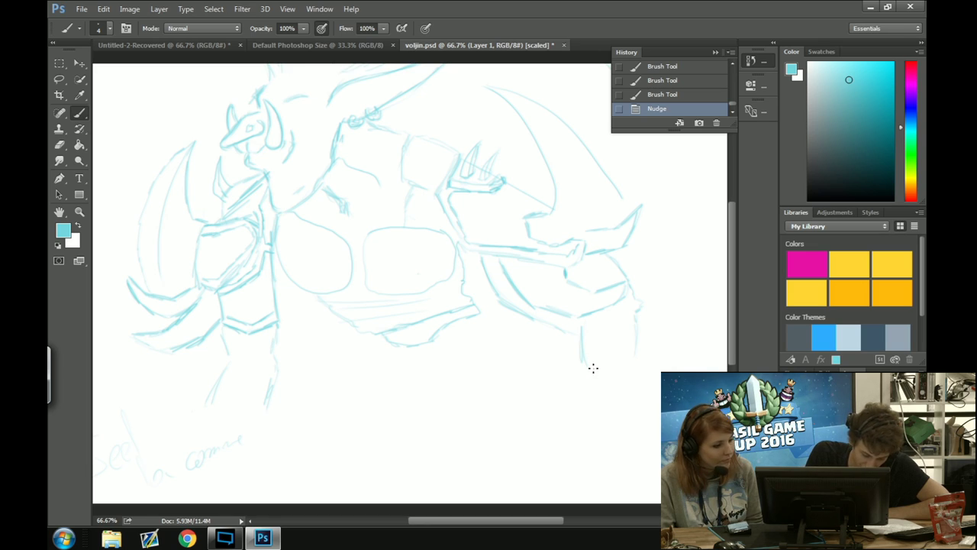
{"action": "left_click_drag", "start_coordinate": [583, 370], "coordinate": [643, 363]}
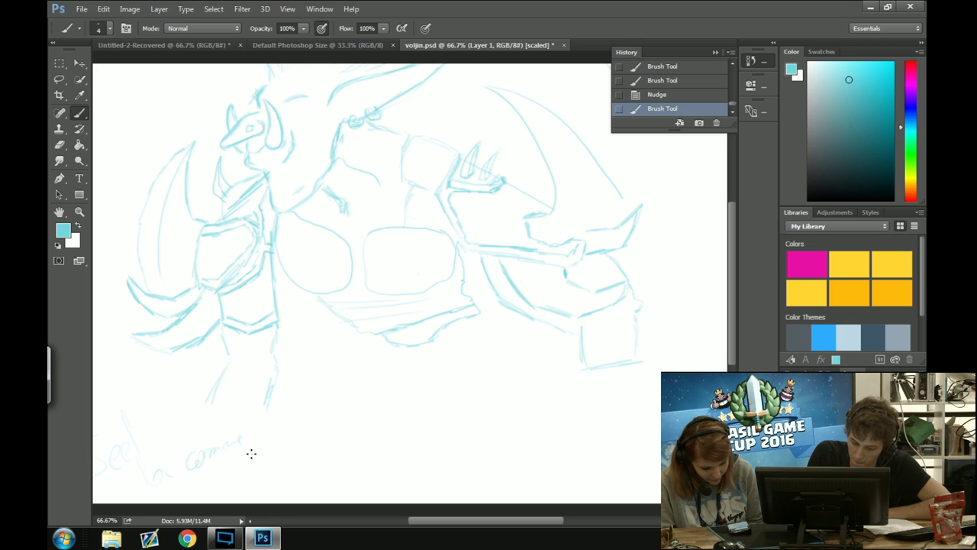
{"action": "mouse_move", "coordinate": [249, 454]}
{"action": "left_mouse_down"}
{"action": "mouse_move", "coordinate": [312, 449]}
{"action": "mouse_move", "coordinate": [238, 445]}
{"action": "left_mouse_up"}
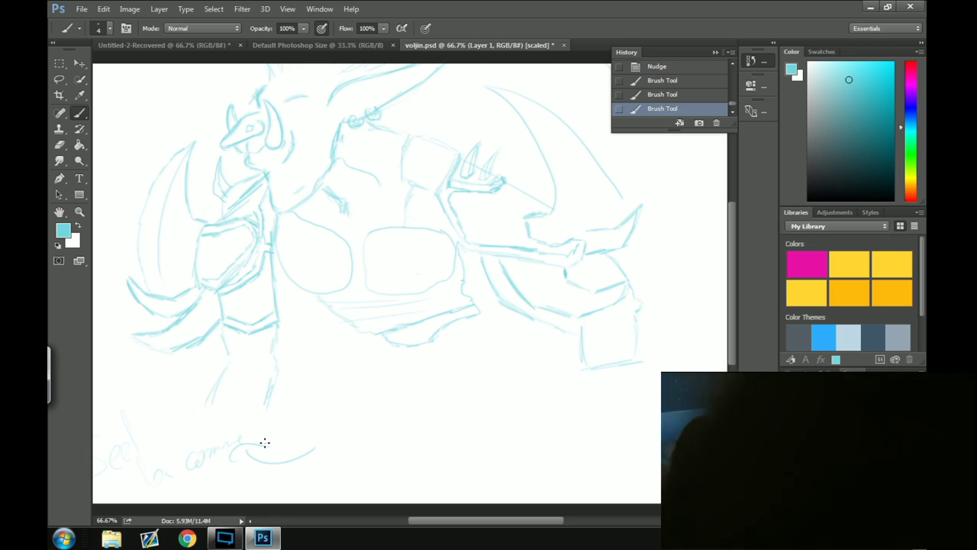
{"action": "key", "text": "ctrl+alt+z"}
{"action": "key", "text": "ctrl+alt+z"}
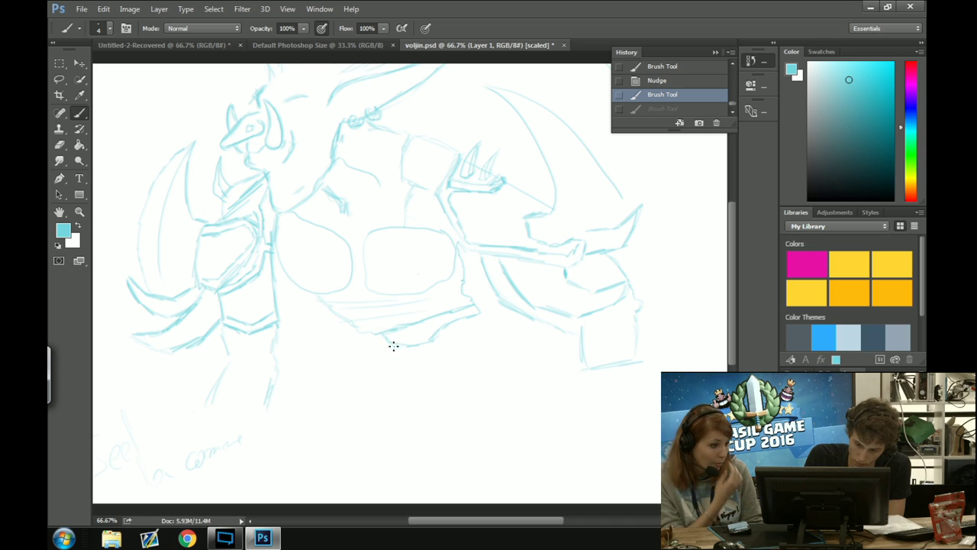
Sketch the pelvis below the belt and outline the inner and outer sides of both thighs
{"action": "left_click_drag", "start_coordinate": [393, 346], "coordinate": [380, 388]}
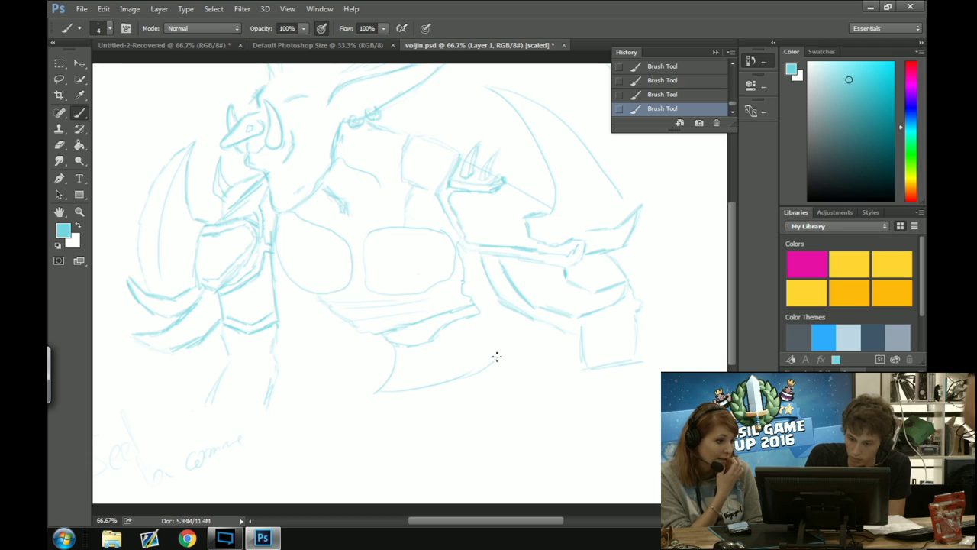
{"action": "left_click_drag", "start_coordinate": [479, 309], "coordinate": [494, 335]}
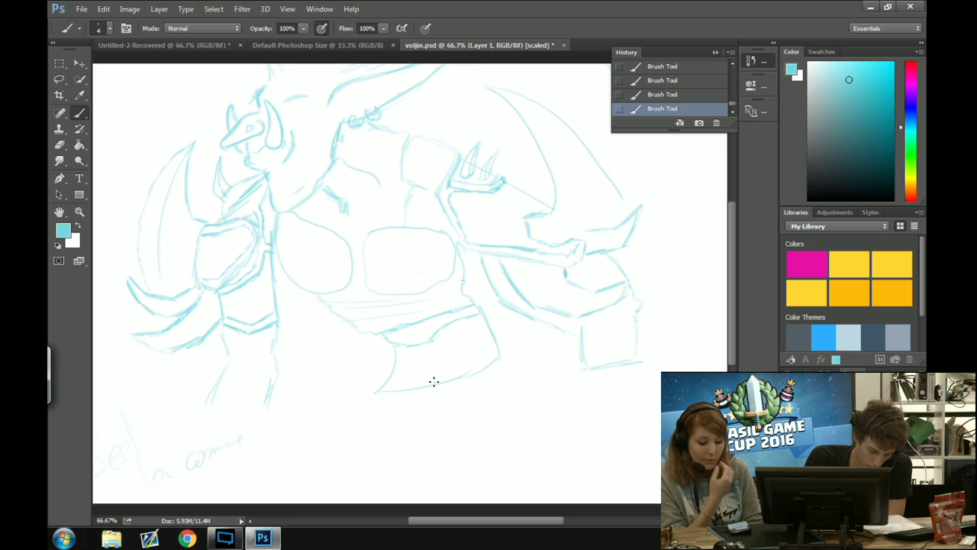
{"action": "left_click_drag", "start_coordinate": [432, 382], "coordinate": [468, 417]}
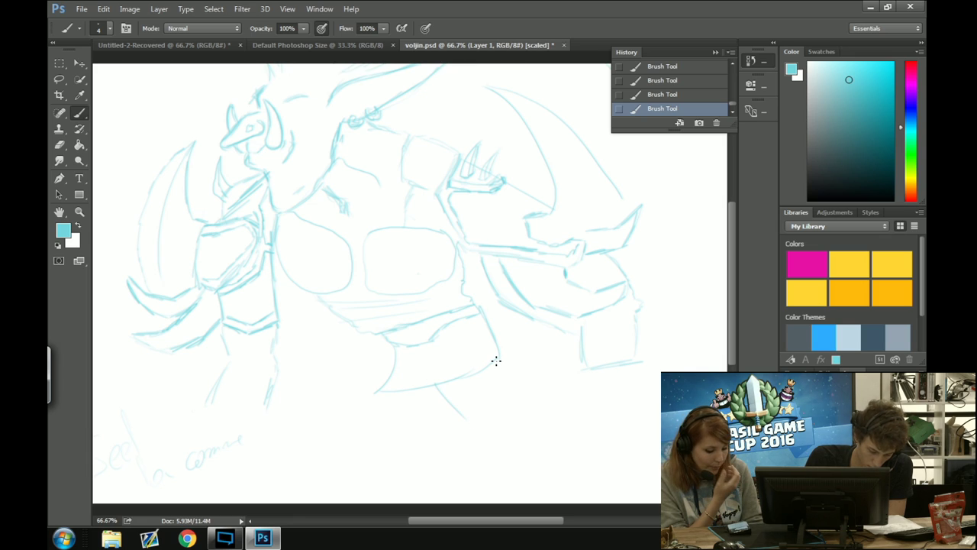
{"action": "mouse_move", "coordinate": [497, 362]}
{"action": "left_mouse_down"}
{"action": "mouse_move", "coordinate": [531, 389]}
{"action": "mouse_move", "coordinate": [544, 418]}
{"action": "mouse_move", "coordinate": [544, 408]}
{"action": "mouse_move", "coordinate": [549, 433]}
{"action": "left_mouse_up"}
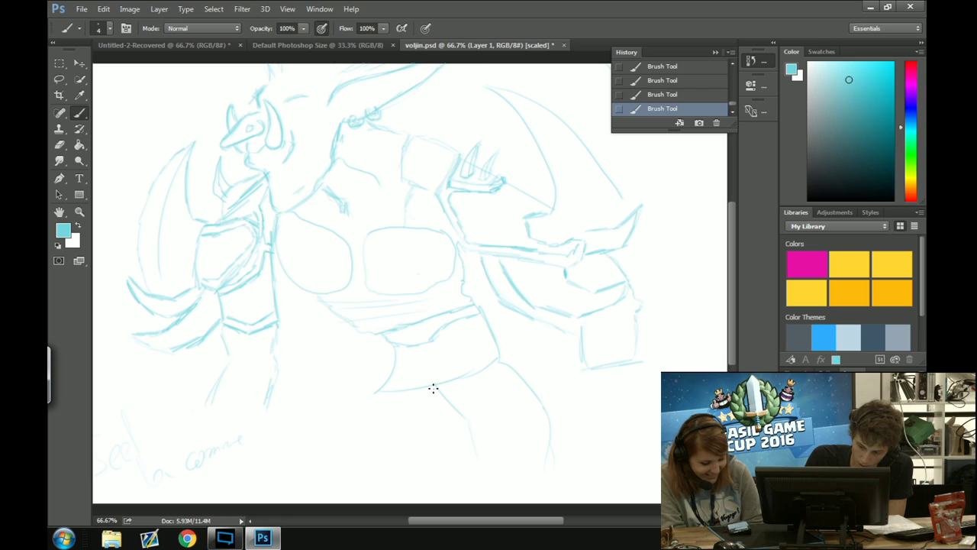
{"action": "mouse_move", "coordinate": [433, 389]}
{"action": "left_mouse_down"}
{"action": "mouse_move", "coordinate": [428, 415]}
{"action": "mouse_move", "coordinate": [391, 458]}
{"action": "mouse_move", "coordinate": [399, 466]}
{"action": "mouse_move", "coordinate": [389, 493]}
{"action": "left_mouse_up"}
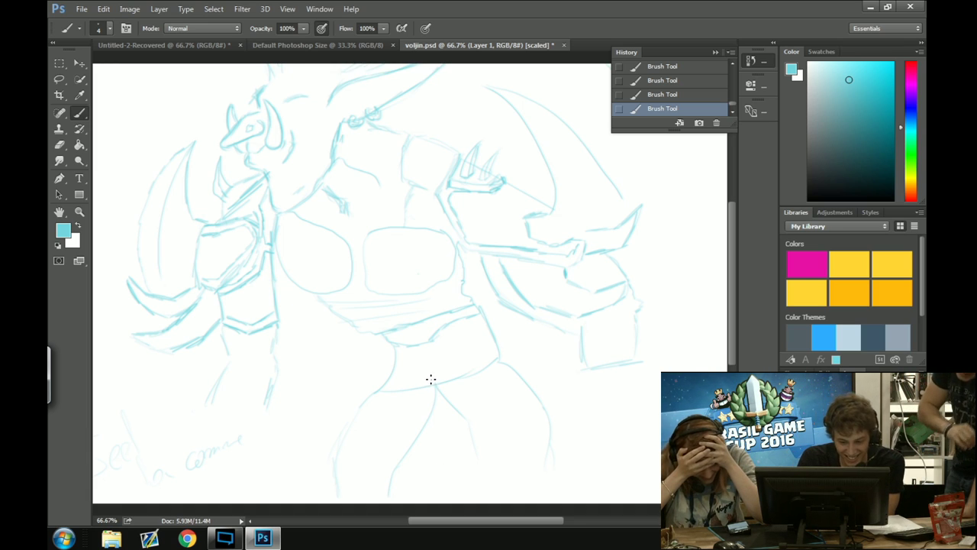
{"action": "mouse_move", "coordinate": [430, 379]}
{"action": "left_mouse_down"}
{"action": "mouse_move", "coordinate": [443, 375]}
{"action": "mouse_move", "coordinate": [450, 394]}
{"action": "mouse_move", "coordinate": [465, 386]}
{"action": "left_mouse_up"}
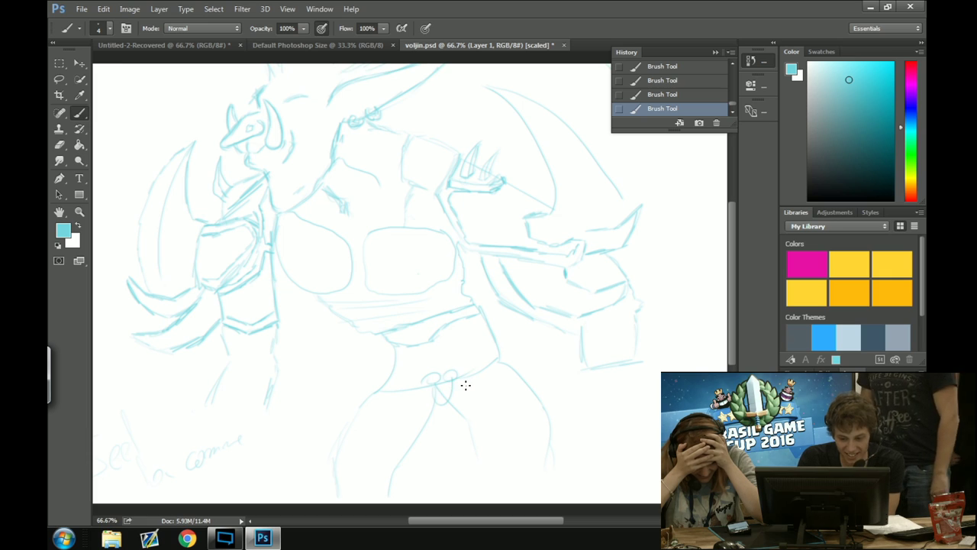
{"action": "key", "text": "ctrl+alt+z"}
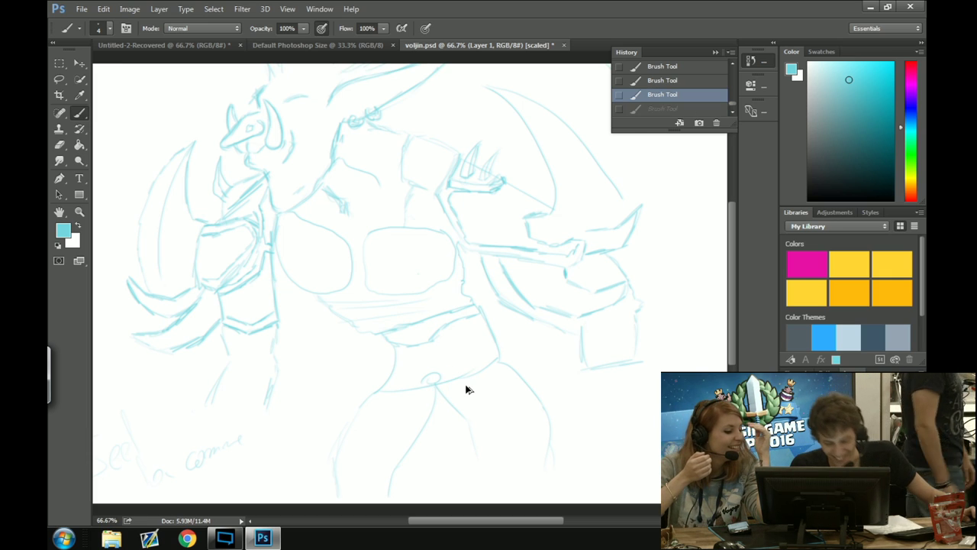
{"action": "key", "text": "ctrl+alt+z"}
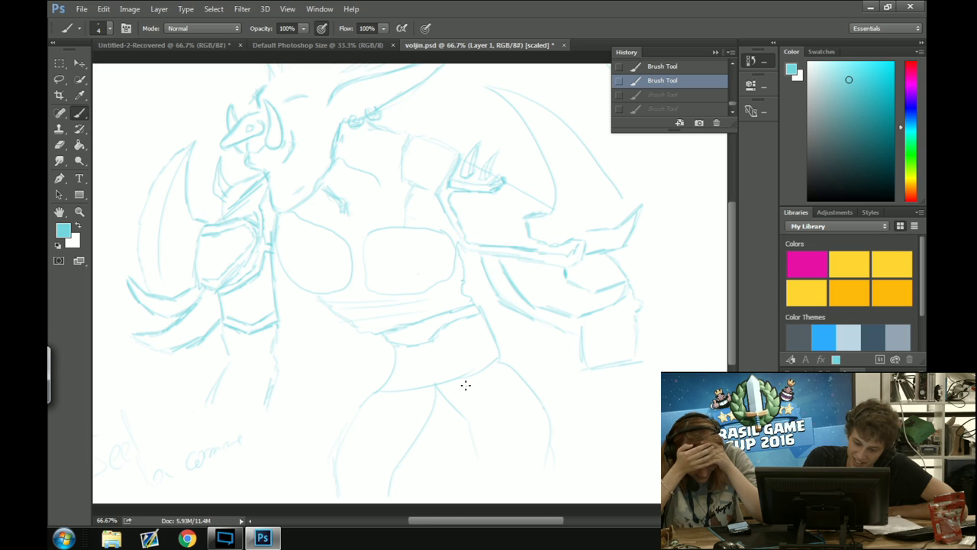
Doodle a small flower beside the hip and scribble large loops across the torso
{"action": "left_click_drag", "start_coordinate": [320, 360], "coordinate": [304, 356]}
{"action": "left_click_drag", "start_coordinate": [336, 338], "coordinate": [310, 374]}
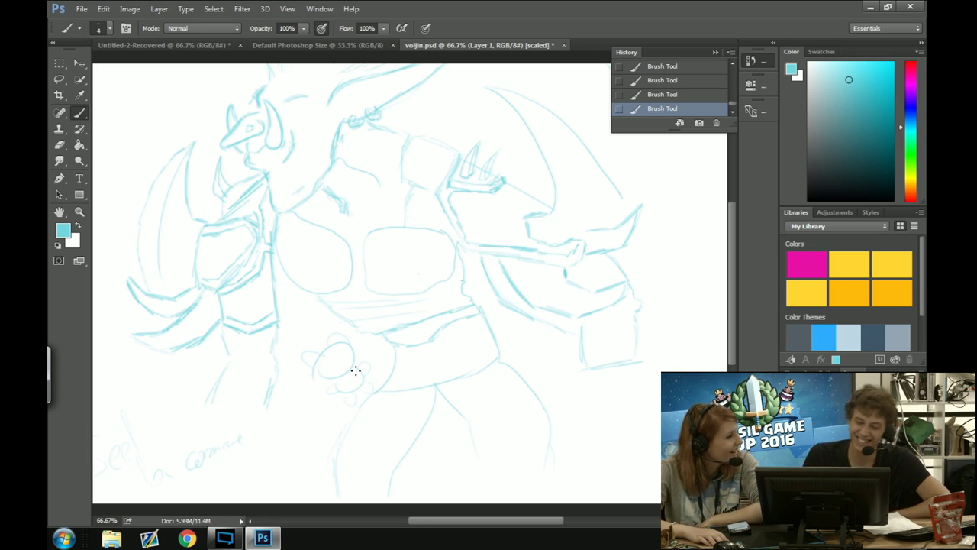
{"action": "mouse_move", "coordinate": [351, 371]}
{"action": "left_mouse_down"}
{"action": "mouse_move", "coordinate": [415, 311]}
{"action": "mouse_move", "coordinate": [246, 269]}
{"action": "mouse_move", "coordinate": [515, 272]}
{"action": "mouse_move", "coordinate": [266, 379]}
{"action": "mouse_move", "coordinate": [418, 202]}
{"action": "mouse_move", "coordinate": [300, 374]}
{"action": "mouse_move", "coordinate": [397, 192]}
{"action": "mouse_move", "coordinate": [462, 208]}
{"action": "mouse_move", "coordinate": [408, 320]}
{"action": "mouse_move", "coordinate": [435, 218]}
{"action": "mouse_move", "coordinate": [541, 216]}
{"action": "mouse_move", "coordinate": [545, 224]}
{"action": "mouse_move", "coordinate": [455, 346]}
{"action": "mouse_move", "coordinate": [492, 263]}
{"action": "mouse_move", "coordinate": [557, 253]}
{"action": "mouse_move", "coordinate": [419, 375]}
{"action": "left_mouse_up"}
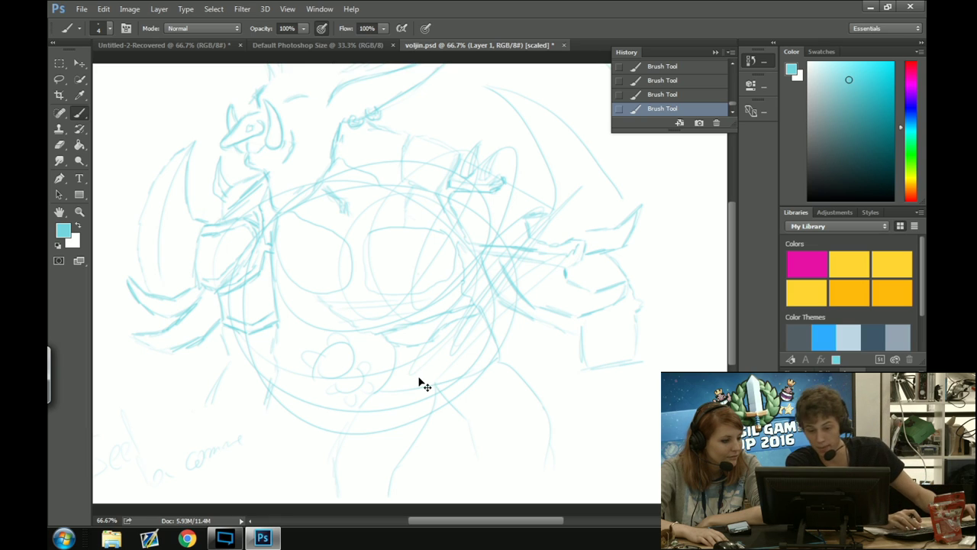
Nudge the sketch layer downward and brush faint marks in the empty area beyond the large curved spike
{"action": "key", "text": "ctrl+Down"}
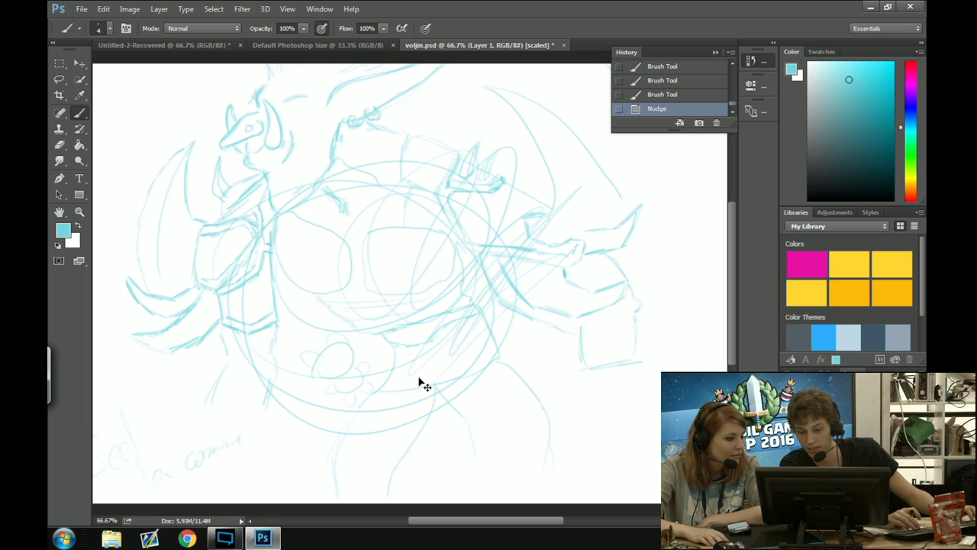
{"action": "key", "text": "ctrl+minus"}
{"action": "key", "text": "ctrl+minus"}
{"action": "key", "text": "ctrl+minus"}
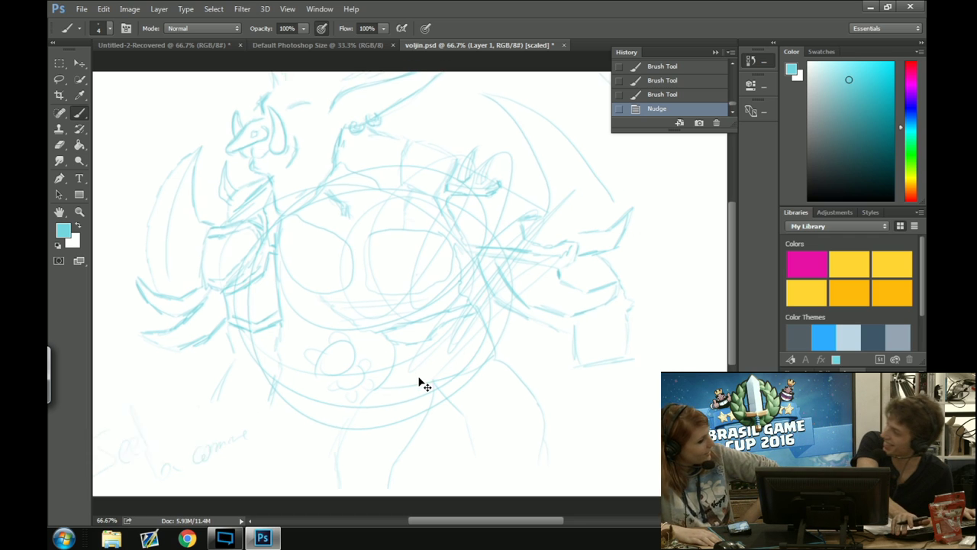
{"action": "right_click", "coordinate": [535, 249]}
{"action": "mouse_move", "coordinate": [524, 229]}
{"action": "left_mouse_down"}
{"action": "mouse_move", "coordinate": [528, 249]}
{"action": "mouse_move", "coordinate": [528, 226]}
{"action": "left_mouse_up"}
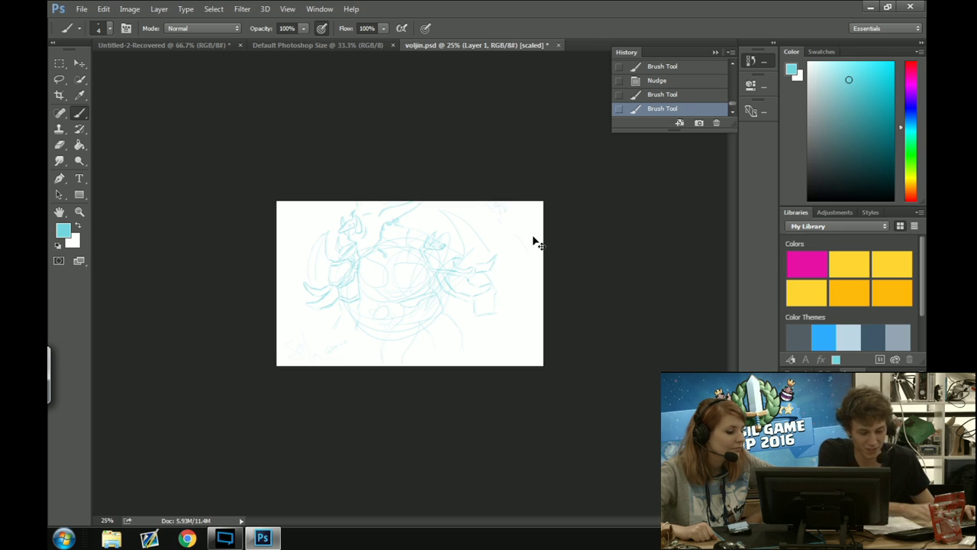
Fill the sketch layer with white, and doodle check marks and a small figure of stacked ovals on it
{"action": "key", "text": "ctrl+BackSpace"}
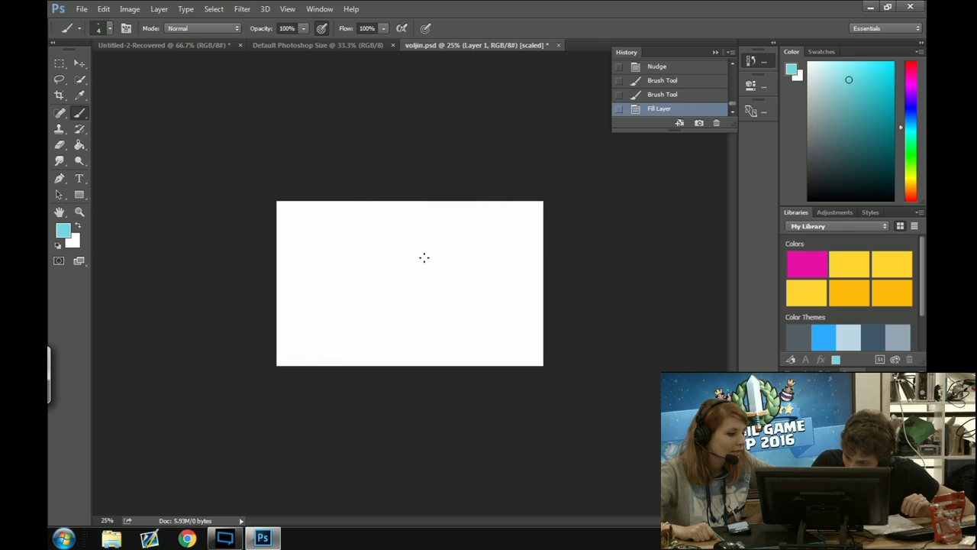
{"action": "left_click_drag", "start_coordinate": [448, 244], "coordinate": [441, 247]}
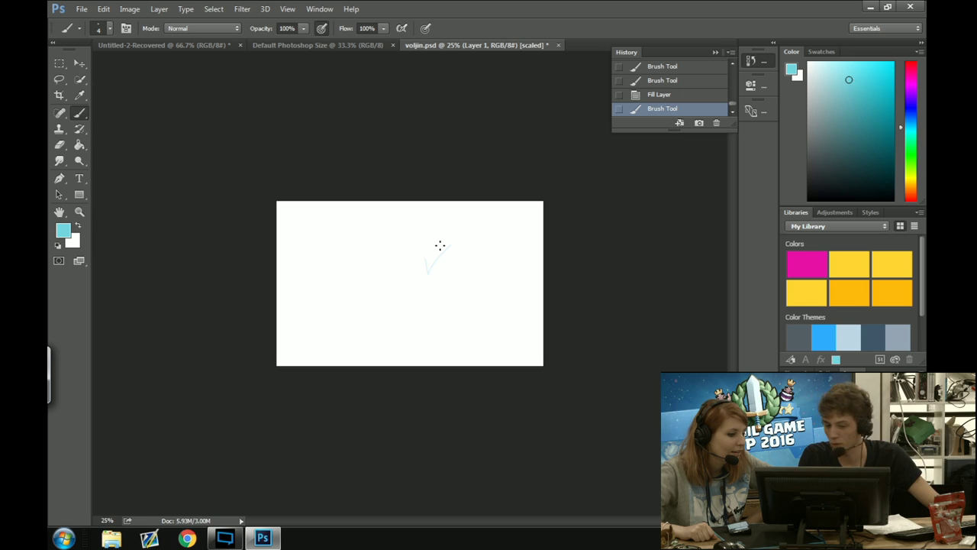
{"action": "mouse_move", "coordinate": [425, 274]}
{"action": "left_mouse_down"}
{"action": "mouse_move", "coordinate": [412, 280]}
{"action": "mouse_move", "coordinate": [454, 269]}
{"action": "left_mouse_up"}
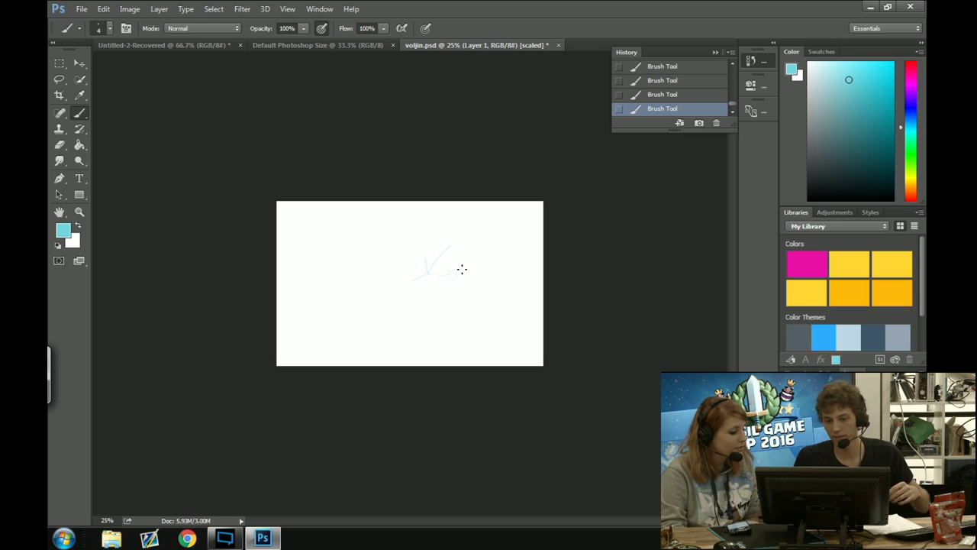
{"action": "left_click_drag", "start_coordinate": [348, 272], "coordinate": [372, 255]}
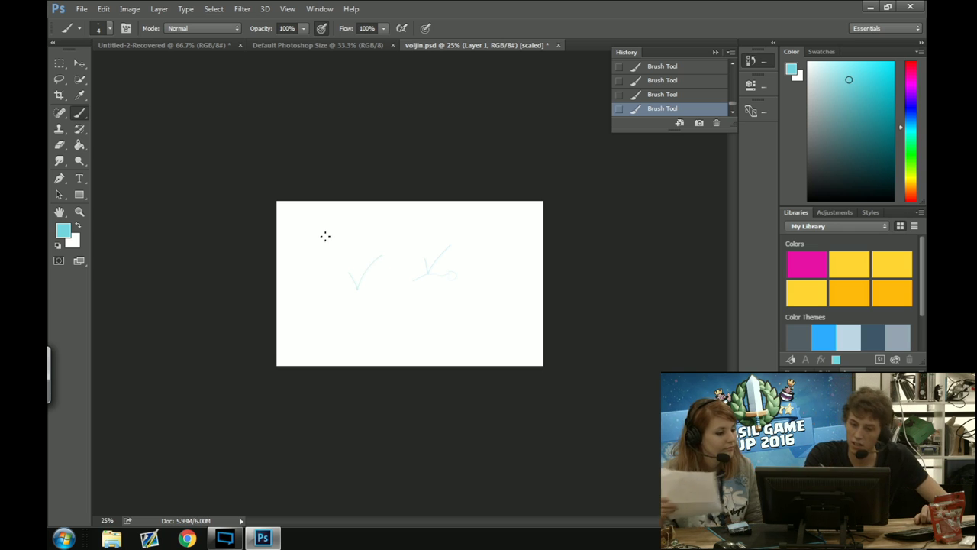
{"action": "left_click_drag", "start_coordinate": [317, 235], "coordinate": [344, 207]}
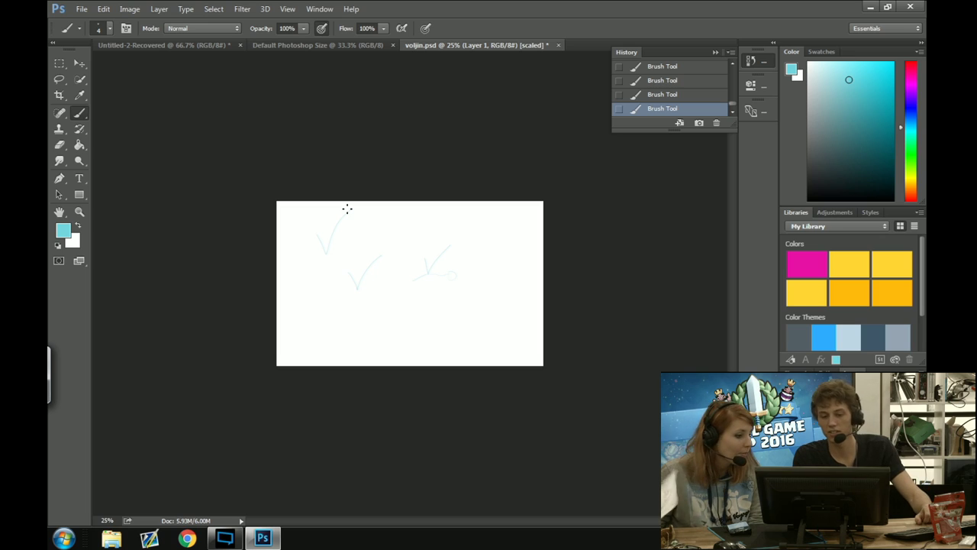
{"action": "right_click", "coordinate": [501, 280]}
{"action": "mouse_move", "coordinate": [489, 258]}
{"action": "left_mouse_down"}
{"action": "mouse_move", "coordinate": [488, 277]}
{"action": "mouse_move", "coordinate": [522, 232]}
{"action": "left_mouse_up"}
{"action": "left_click", "coordinate": [491, 280]}
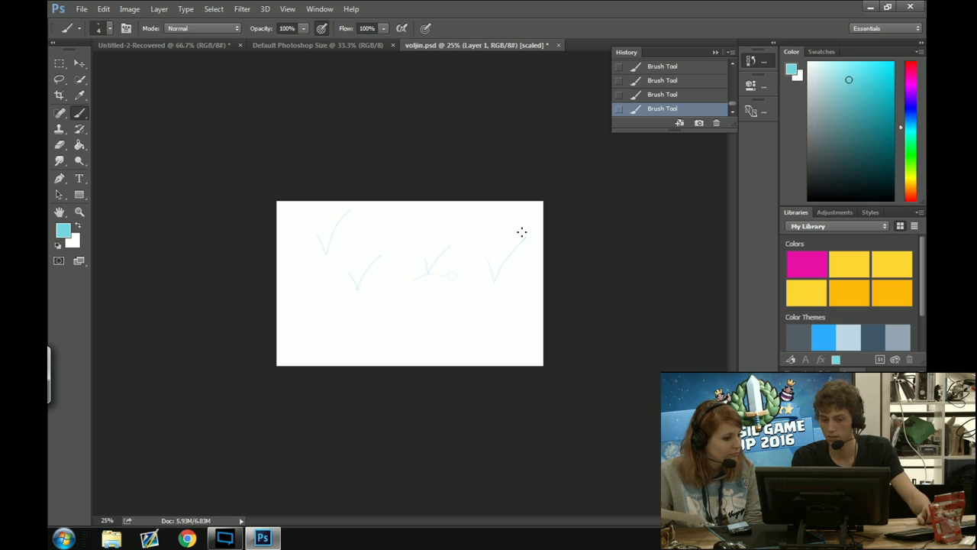
{"action": "left_click_drag", "start_coordinate": [425, 313], "coordinate": [429, 318]}
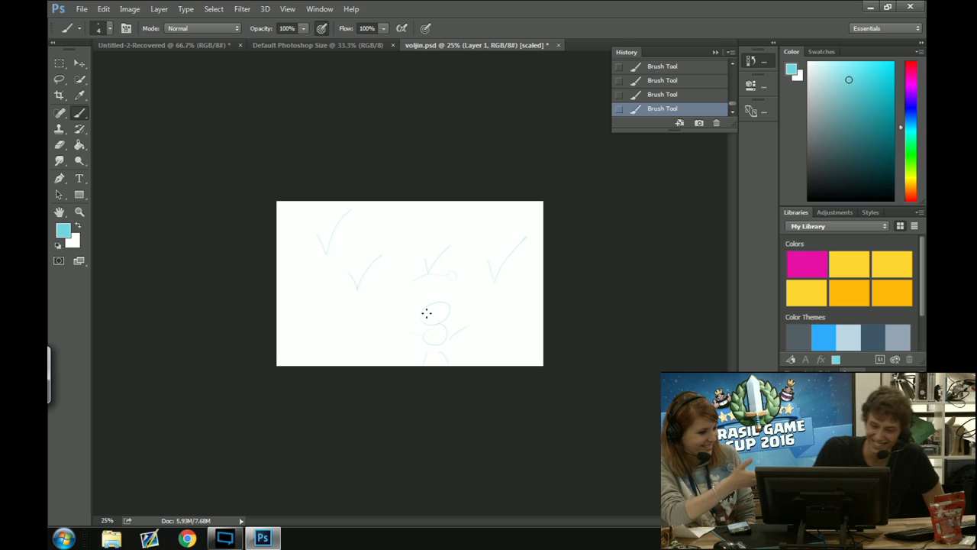
Undo the check marks, the small figure and the white fill on the sketch layer
{"action": "key", "text": "ctrl+alt+z"}
{"action": "key", "text": "ctrl+alt+z"}
{"action": "key", "text": "ctrl+alt+z"}
{"action": "key", "text": "ctrl+alt+z"}
{"action": "key", "text": "ctrl+alt+z"}
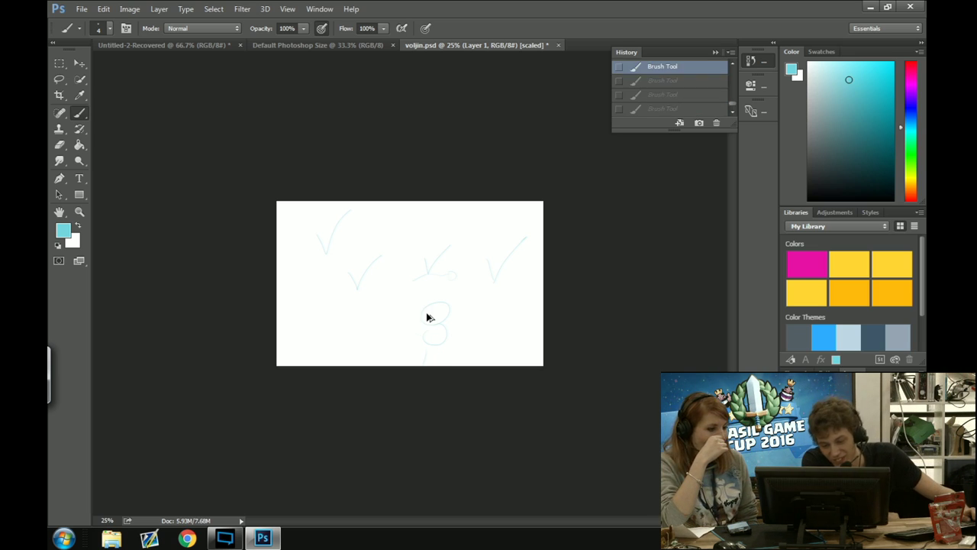
{"action": "key", "text": "ctrl+shift+z"}
{"action": "key", "text": "ctrl+shift+z"}
{"action": "key", "text": "ctrl+shift+z"}
{"action": "key", "text": "ctrl+shift+z"}
{"action": "key", "text": "ctrl+shift+z"}
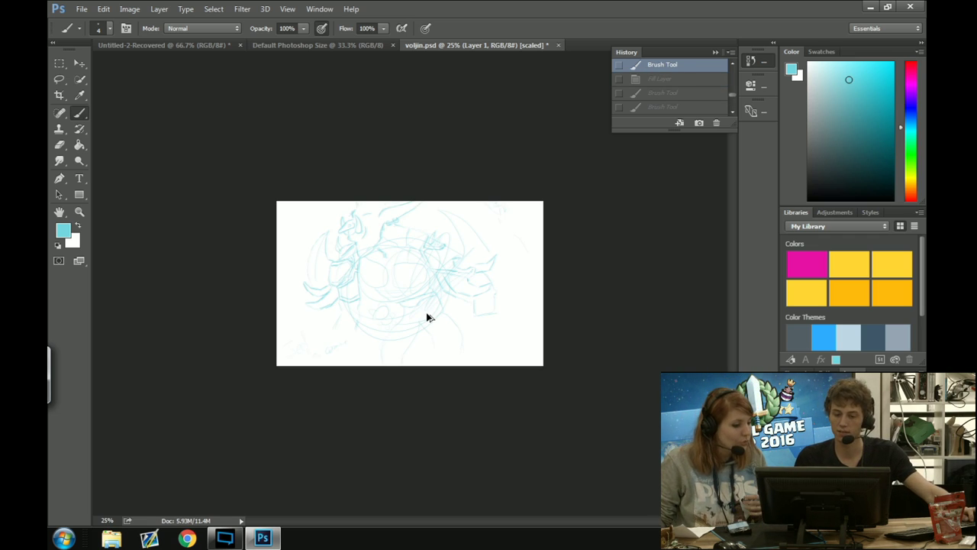
Undo the faint brush marks, the layer nudge and the large loops across the torso
{"action": "key", "text": "ctrl+alt+z"}
{"action": "key", "text": "ctrl+alt+z"}
{"action": "key", "text": "ctrl+alt+z"}
{"action": "key", "text": "ctrl+alt+z"}
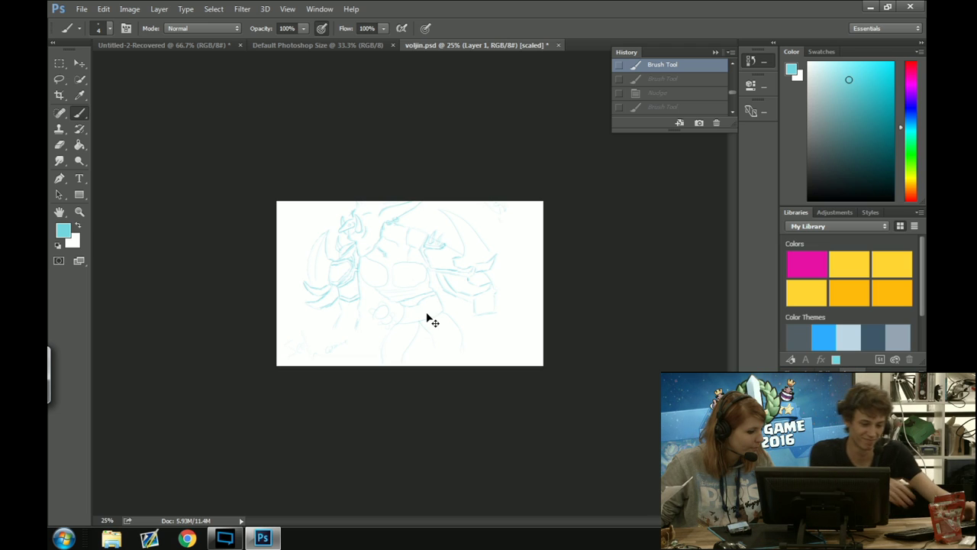
Reset the colours to black and white, and annotate the blade-side arm with an arrow, a large surrounding curve and a narrow oval at its inner edge
{"action": "scroll", "coordinate": [427, 319], "scroll_direction": "up", "scroll_amount": 3}
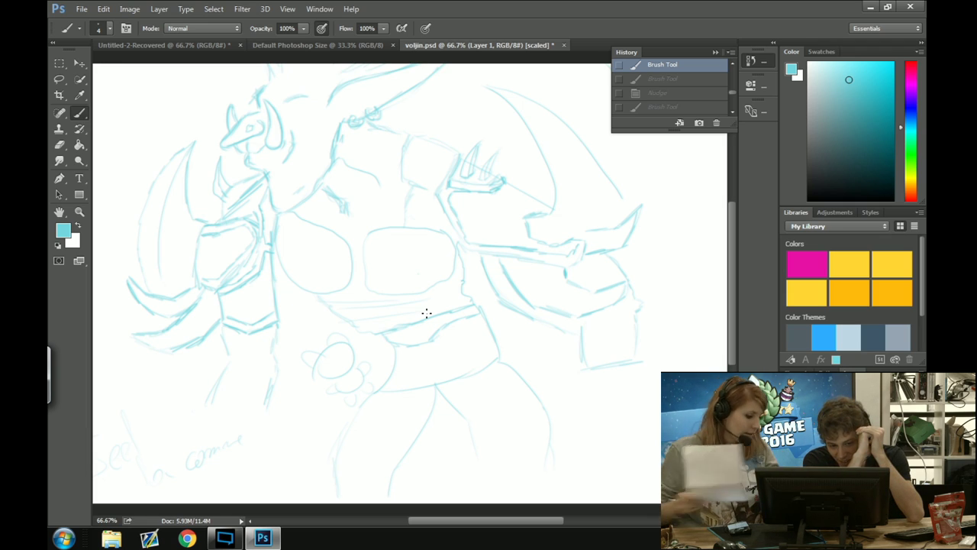
{"action": "key", "text": "d"}
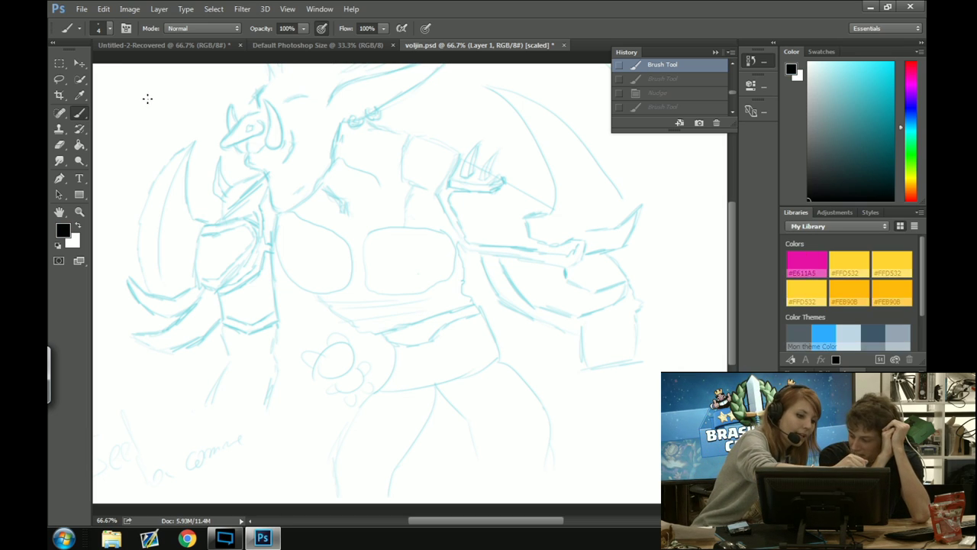
{"action": "left_click_drag", "start_coordinate": [147, 99], "coordinate": [192, 134]}
{"action": "mouse_move", "coordinate": [167, 135]}
{"action": "left_mouse_down"}
{"action": "mouse_move", "coordinate": [201, 143]}
{"action": "mouse_move", "coordinate": [128, 192]}
{"action": "mouse_move", "coordinate": [116, 340]}
{"action": "mouse_move", "coordinate": [208, 407]}
{"action": "mouse_move", "coordinate": [282, 378]}
{"action": "mouse_move", "coordinate": [300, 334]}
{"action": "left_mouse_up"}
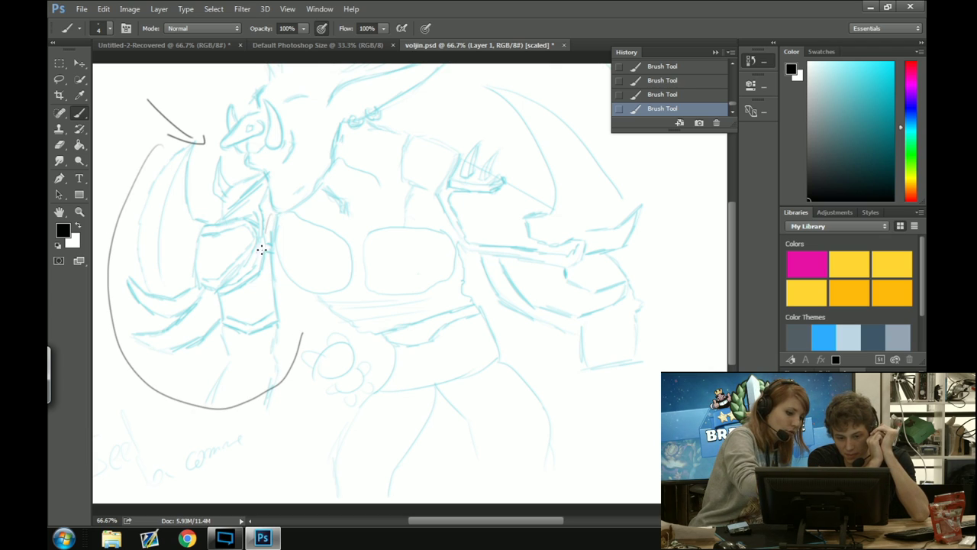
{"action": "mouse_move", "coordinate": [262, 246]}
{"action": "left_mouse_down"}
{"action": "mouse_move", "coordinate": [293, 294]}
{"action": "mouse_move", "coordinate": [268, 209]}
{"action": "mouse_move", "coordinate": [300, 314]}
{"action": "left_mouse_up"}
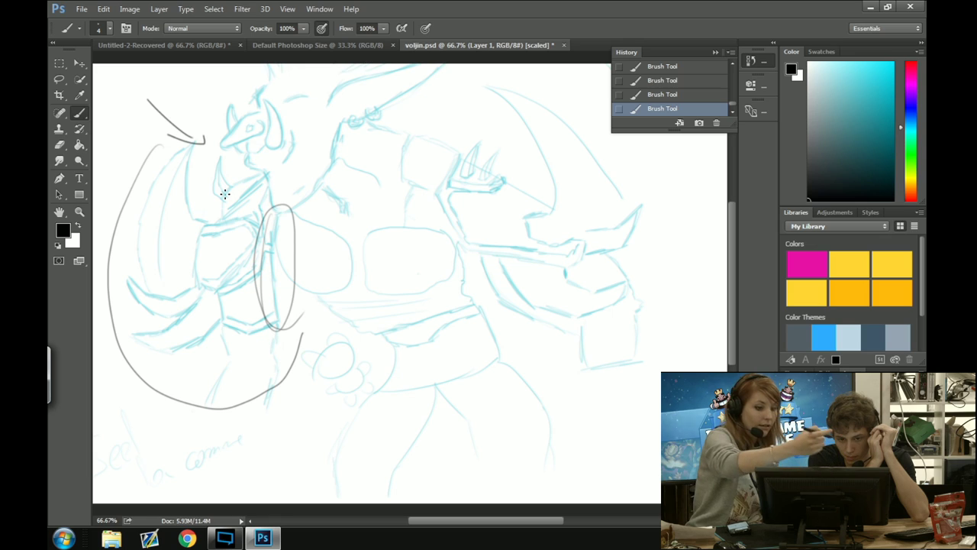
Draw an angular black outline of the shoulder armour over the clawed ornament on the other arm
{"action": "mouse_move", "coordinate": [467, 146]}
{"action": "left_mouse_down"}
{"action": "mouse_move", "coordinate": [463, 152]}
{"action": "mouse_move", "coordinate": [484, 155]}
{"action": "left_mouse_up"}
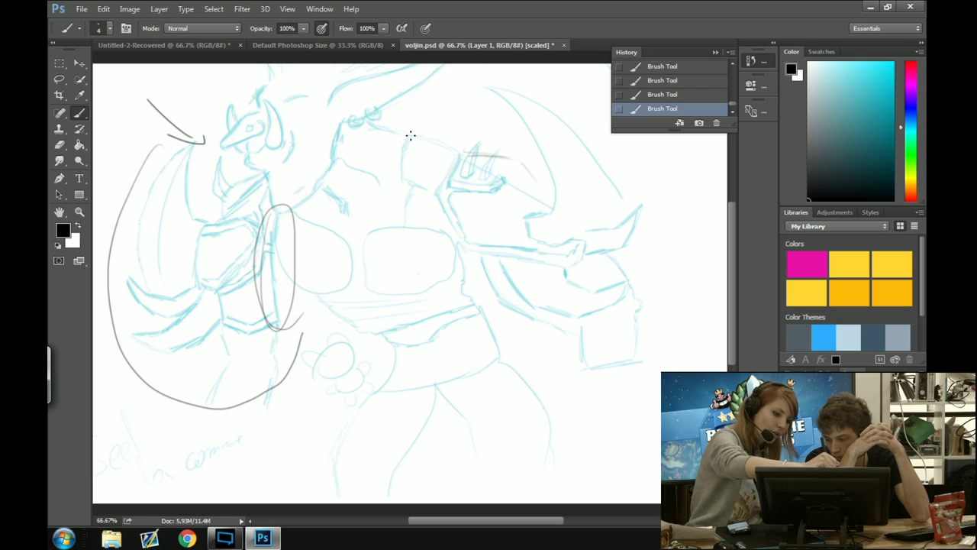
{"action": "mouse_move", "coordinate": [410, 135]}
{"action": "left_mouse_down"}
{"action": "mouse_move", "coordinate": [466, 129]}
{"action": "mouse_move", "coordinate": [524, 162]}
{"action": "mouse_move", "coordinate": [538, 183]}
{"action": "left_mouse_up"}
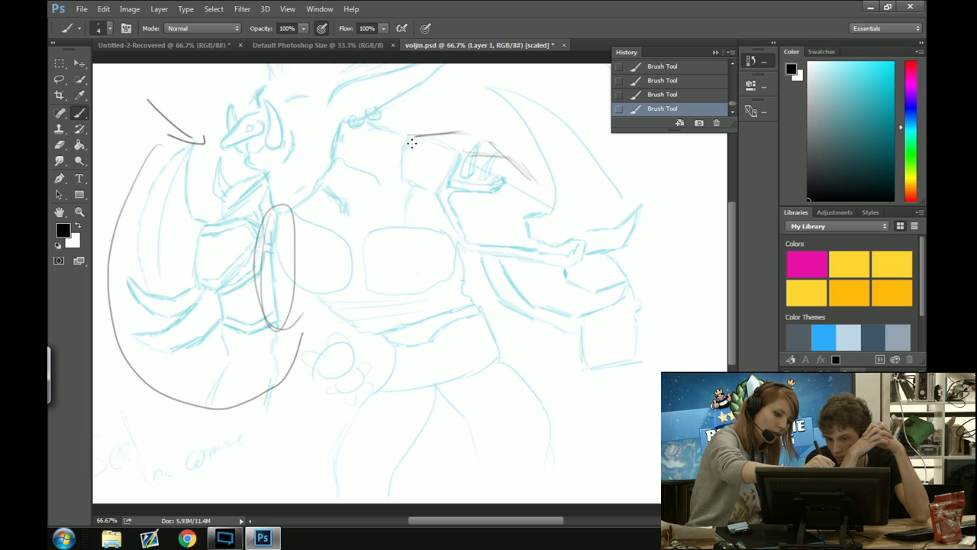
{"action": "mouse_move", "coordinate": [411, 142]}
{"action": "left_mouse_down"}
{"action": "mouse_move", "coordinate": [458, 241]}
{"action": "mouse_move", "coordinate": [539, 230]}
{"action": "left_mouse_up"}
{"action": "mouse_move", "coordinate": [558, 229]}
{"action": "left_mouse_down"}
{"action": "mouse_move", "coordinate": [533, 185]}
{"action": "mouse_move", "coordinate": [534, 236]}
{"action": "mouse_move", "coordinate": [544, 238]}
{"action": "mouse_move", "coordinate": [462, 240]}
{"action": "mouse_move", "coordinate": [537, 228]}
{"action": "mouse_move", "coordinate": [451, 232]}
{"action": "mouse_move", "coordinate": [425, 200]}
{"action": "left_mouse_up"}
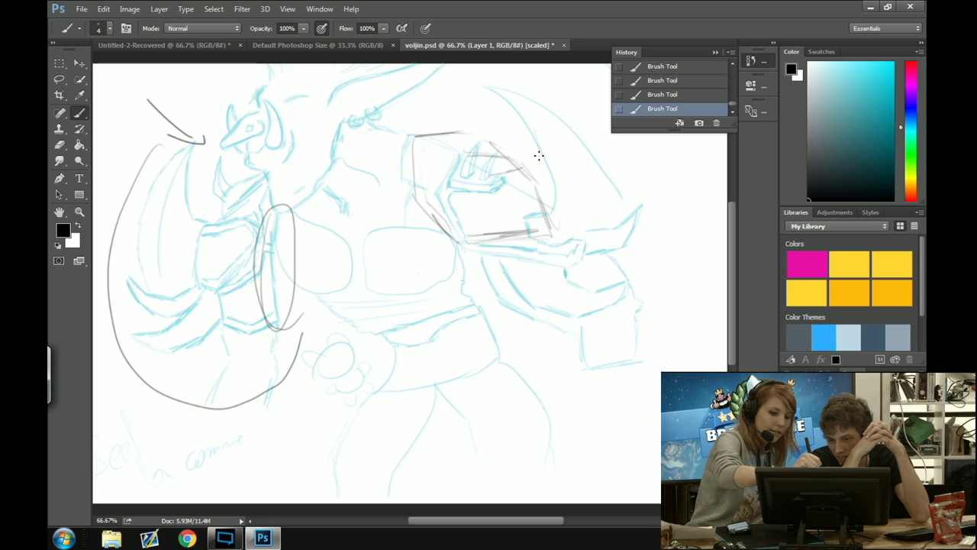
Draw curved black spikes rising from the shoulder armour and corrective strokes along the forearm below it
{"action": "mouse_move", "coordinate": [537, 153]}
{"action": "left_mouse_down"}
{"action": "mouse_move", "coordinate": [571, 194]}
{"action": "mouse_move", "coordinate": [578, 155]}
{"action": "mouse_move", "coordinate": [524, 92]}
{"action": "left_mouse_up"}
{"action": "mouse_move", "coordinate": [565, 126]}
{"action": "left_mouse_down"}
{"action": "mouse_move", "coordinate": [443, 71]}
{"action": "mouse_move", "coordinate": [497, 115]}
{"action": "mouse_move", "coordinate": [501, 146]}
{"action": "left_mouse_up"}
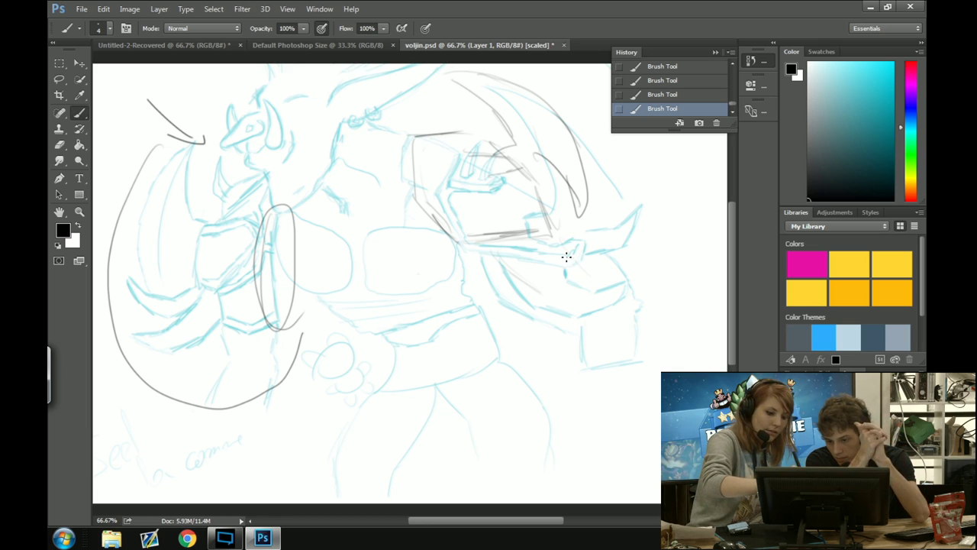
{"action": "mouse_move", "coordinate": [599, 293]}
{"action": "left_mouse_down"}
{"action": "mouse_move", "coordinate": [589, 317]}
{"action": "mouse_move", "coordinate": [596, 296]}
{"action": "mouse_move", "coordinate": [595, 313]}
{"action": "mouse_move", "coordinate": [557, 304]}
{"action": "mouse_move", "coordinate": [530, 371]}
{"action": "left_mouse_up"}
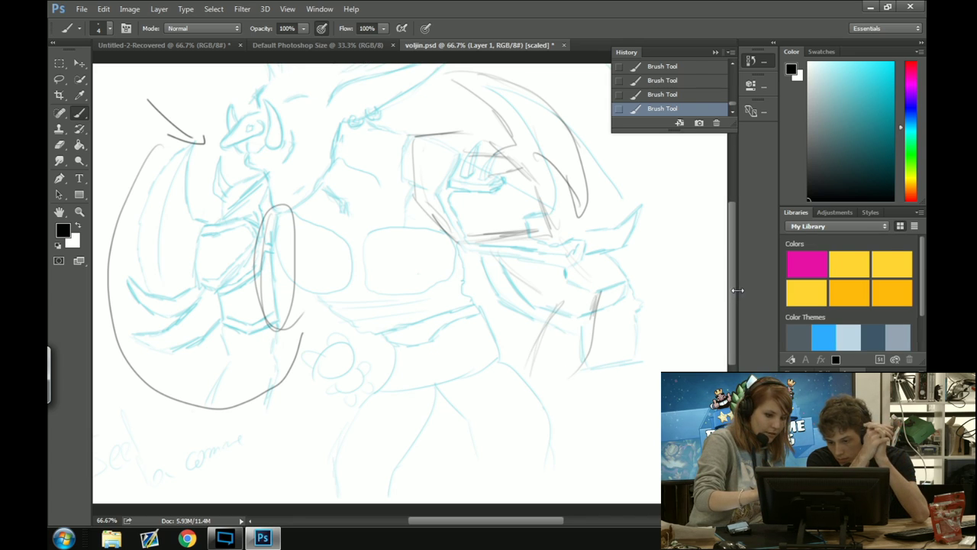
Draw a black contour from the shoulder armour across the chest and down the torso, plus a large arc around the spiked arm
{"action": "mouse_move", "coordinate": [737, 272]}
{"action": "left_mouse_down"}
{"action": "mouse_move", "coordinate": [733, 249]}
{"action": "mouse_move", "coordinate": [733, 291]}
{"action": "left_mouse_up"}
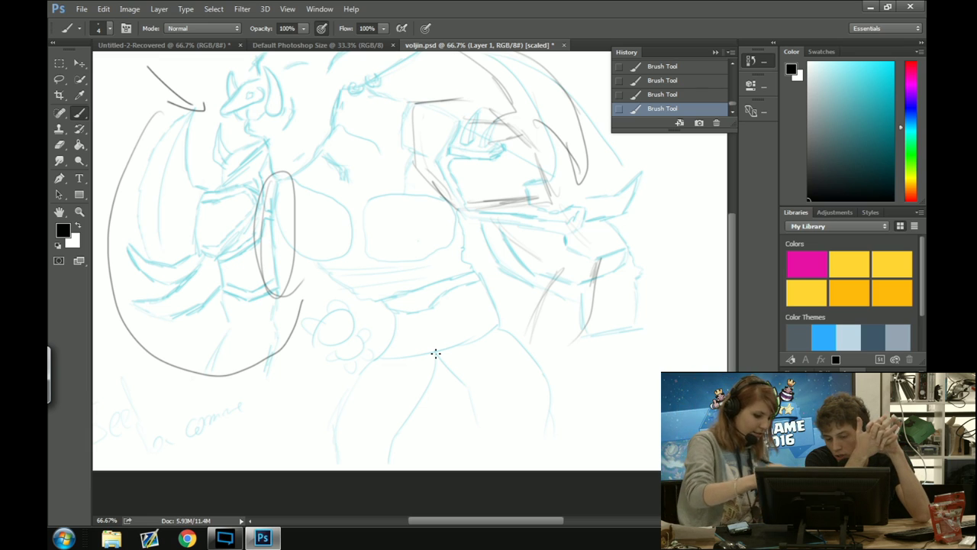
{"action": "left_click_drag", "start_coordinate": [739, 321], "coordinate": [730, 242]}
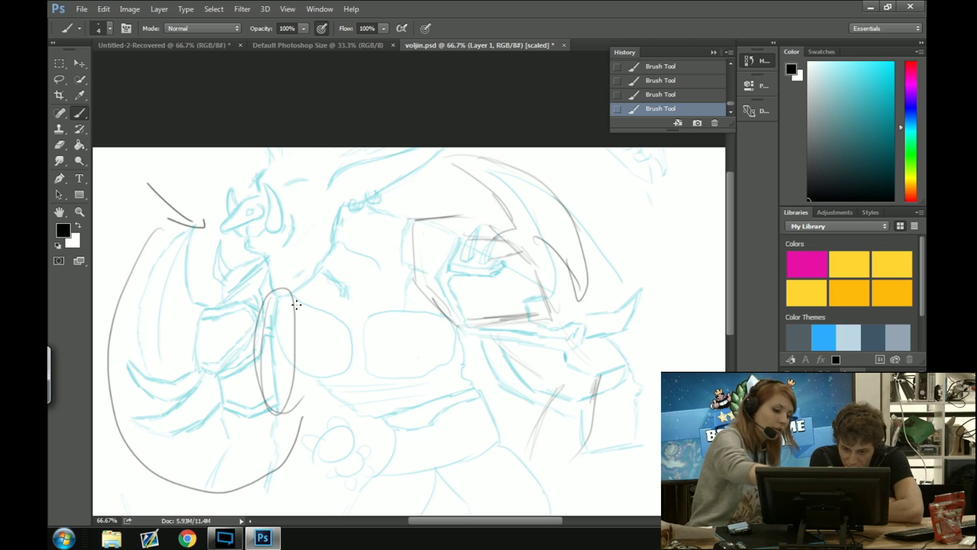
{"action": "mouse_move", "coordinate": [411, 227]}
{"action": "left_mouse_down"}
{"action": "mouse_move", "coordinate": [377, 302]}
{"action": "mouse_move", "coordinate": [301, 316]}
{"action": "mouse_move", "coordinate": [299, 419]}
{"action": "left_mouse_up"}
{"action": "left_click_drag", "start_coordinate": [158, 223], "coordinate": [177, 171]}
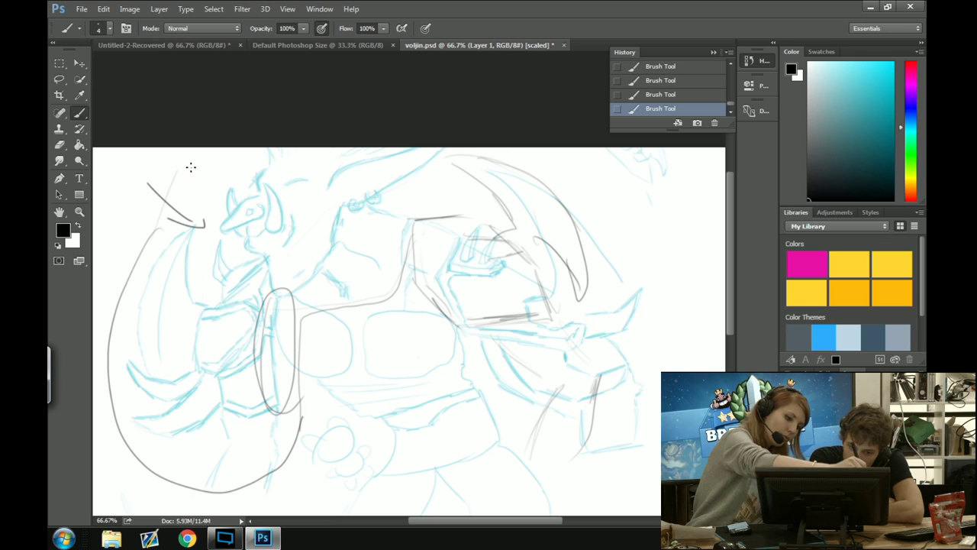
{"action": "mouse_move", "coordinate": [542, 172]}
{"action": "left_mouse_down"}
{"action": "mouse_move", "coordinate": [593, 213]}
{"action": "mouse_move", "coordinate": [631, 264]}
{"action": "mouse_move", "coordinate": [648, 372]}
{"action": "mouse_move", "coordinate": [520, 428]}
{"action": "left_mouse_up"}
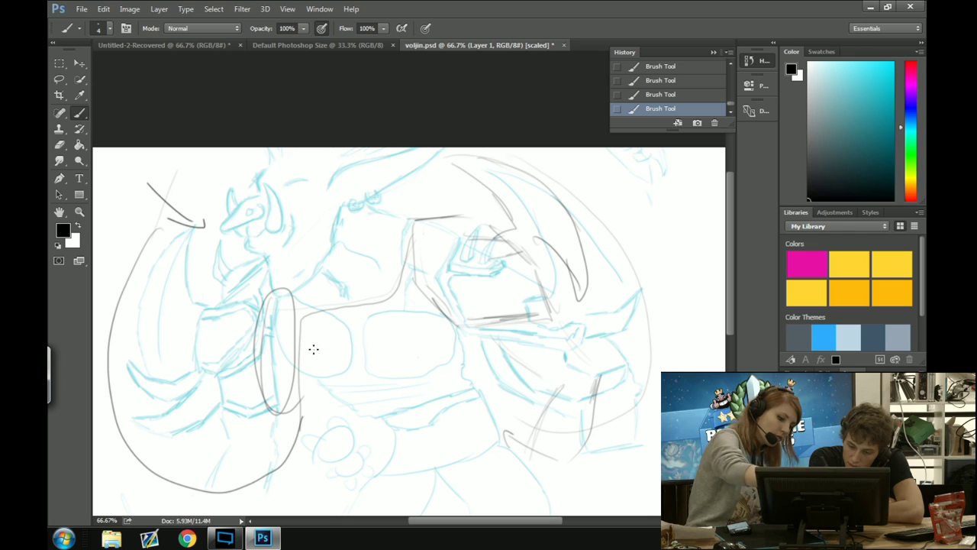
Block in the torso in black with a slanted line across the chest and a long line down each side
{"action": "left_click_drag", "start_coordinate": [317, 357], "coordinate": [331, 504]}
{"action": "left_click_drag", "start_coordinate": [479, 333], "coordinate": [556, 510]}
{"action": "left_click_drag", "start_coordinate": [321, 349], "coordinate": [446, 321]}
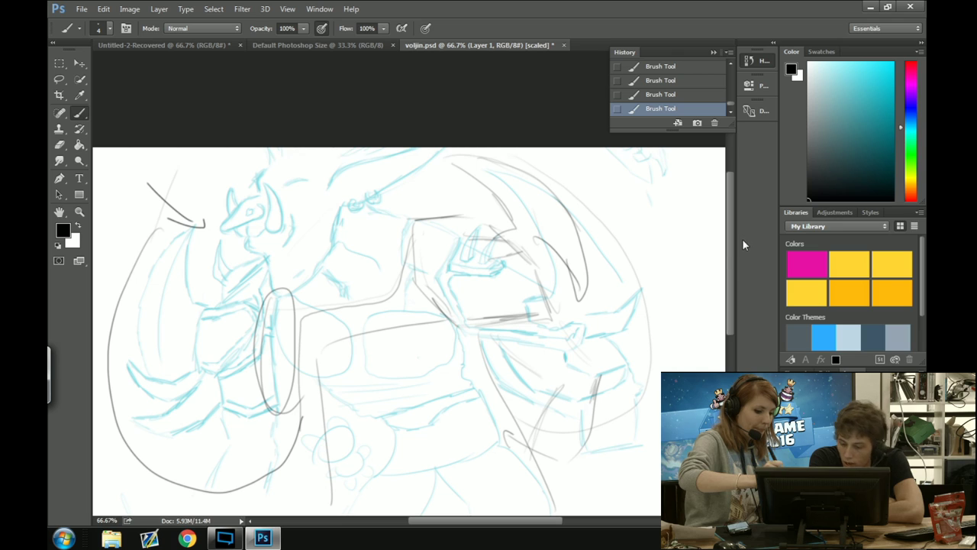
Add strokes inside the narrow oval beside the torso and an angular black line around the lower corner of the chest muscle
{"action": "mouse_move", "coordinate": [730, 252]}
{"action": "left_mouse_down"}
{"action": "mouse_move", "coordinate": [731, 286]}
{"action": "mouse_move", "coordinate": [734, 247]}
{"action": "mouse_move", "coordinate": [727, 268]}
{"action": "left_mouse_up"}
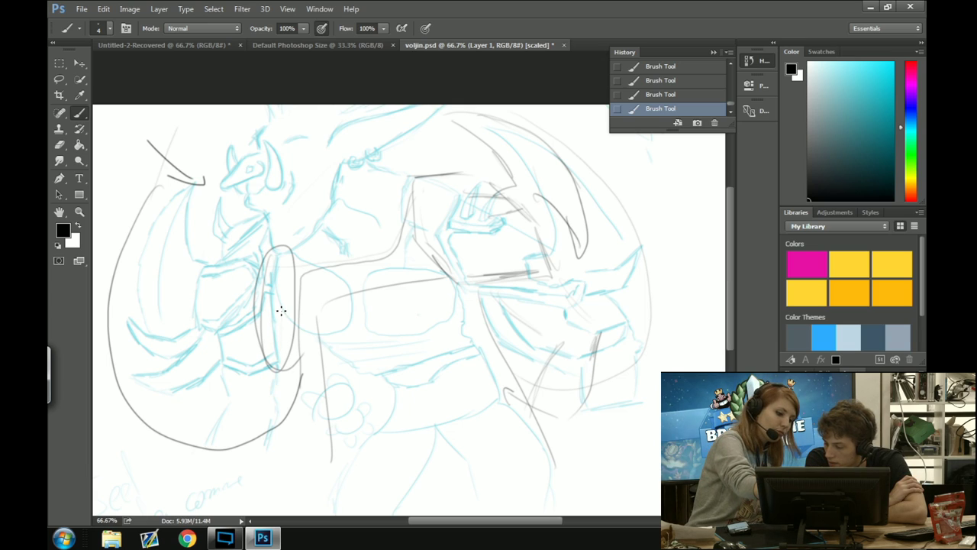
{"action": "mouse_move", "coordinate": [278, 308]}
{"action": "left_mouse_down"}
{"action": "mouse_move", "coordinate": [275, 352]}
{"action": "mouse_move", "coordinate": [274, 296]}
{"action": "left_mouse_up"}
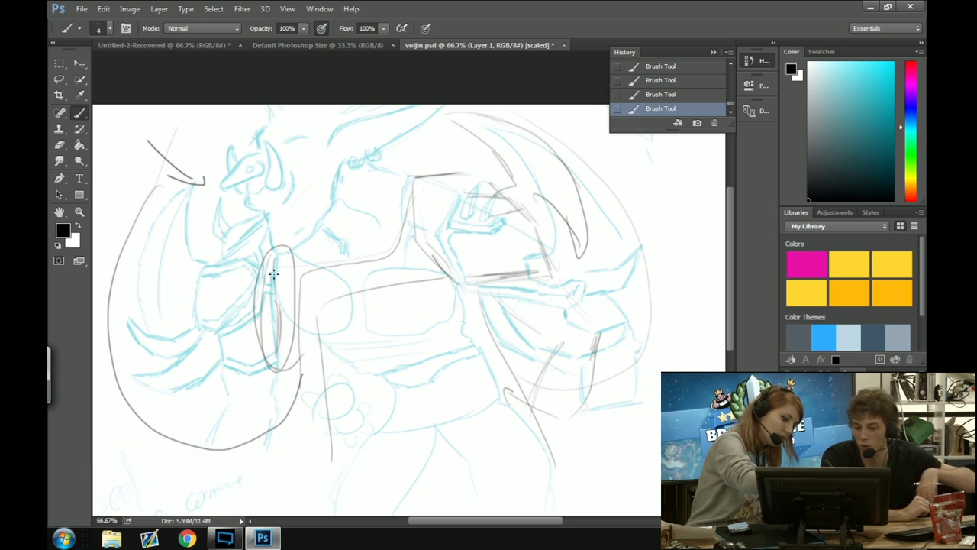
{"action": "mouse_move", "coordinate": [273, 275]}
{"action": "left_mouse_down"}
{"action": "mouse_move", "coordinate": [295, 326]}
{"action": "mouse_move", "coordinate": [339, 337]}
{"action": "left_mouse_up"}
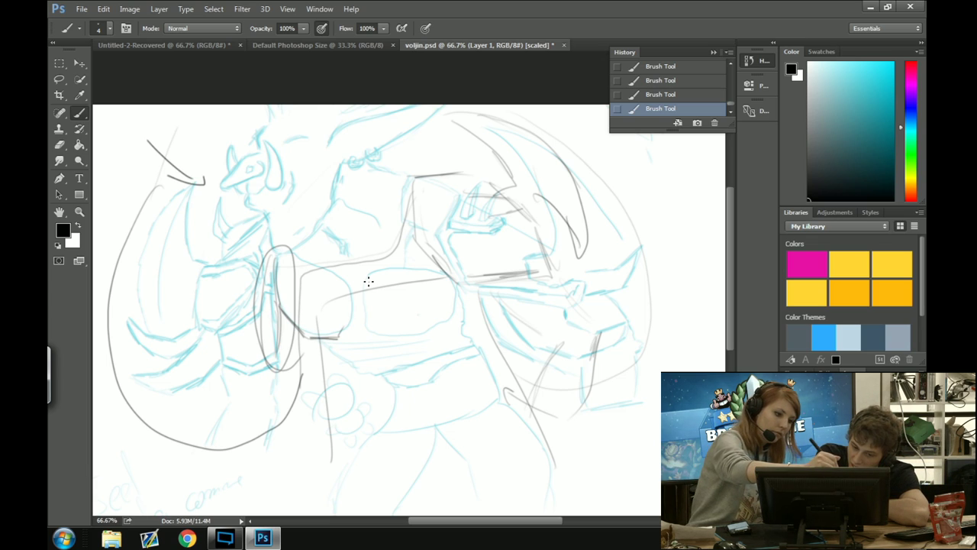
Draw a black eye with a brow beside the tusked head and a smiling mouth line below it
{"action": "left_click_drag", "start_coordinate": [736, 242], "coordinate": [722, 217]}
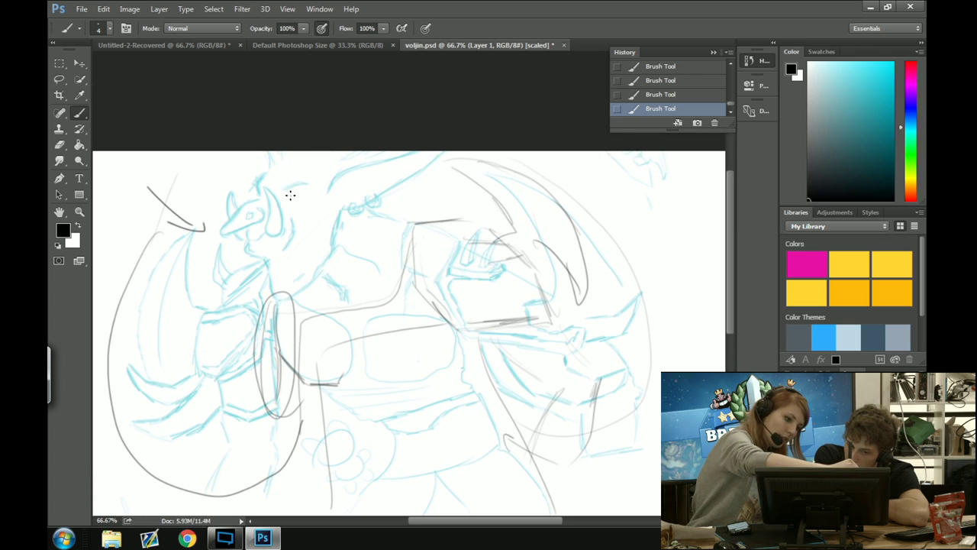
{"action": "left_click_drag", "start_coordinate": [290, 196], "coordinate": [306, 188]}
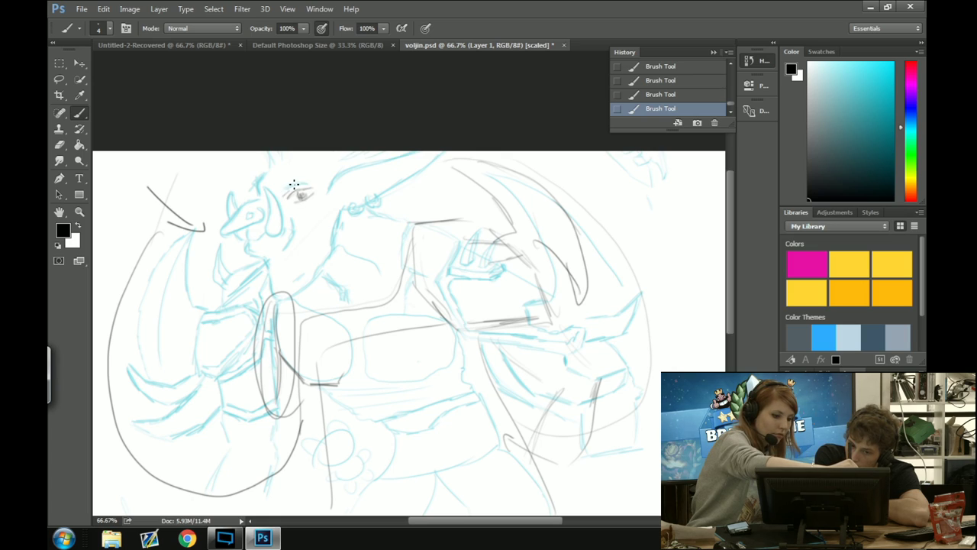
{"action": "left_click_drag", "start_coordinate": [284, 194], "coordinate": [303, 186]}
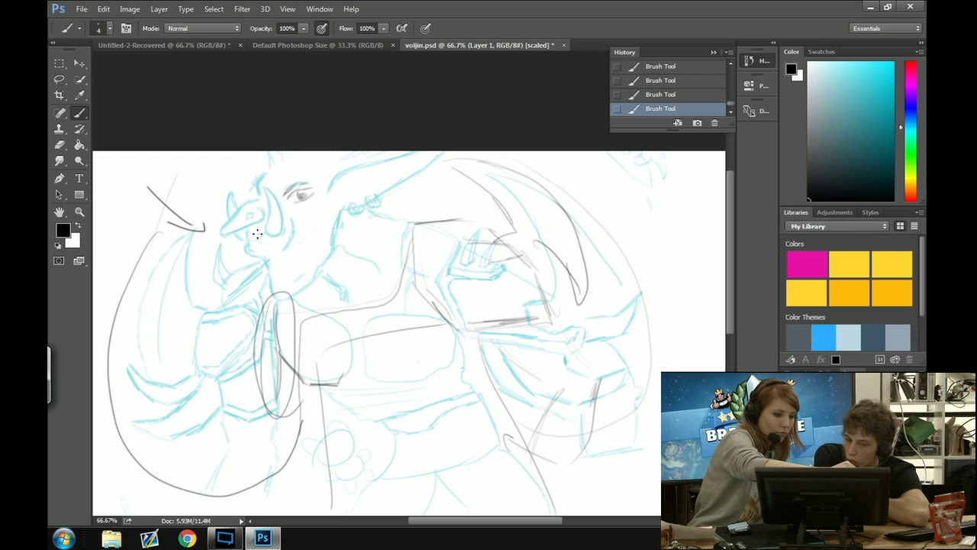
{"action": "mouse_move", "coordinate": [262, 234]}
{"action": "left_mouse_down"}
{"action": "mouse_move", "coordinate": [296, 217]}
{"action": "mouse_move", "coordinate": [302, 227]}
{"action": "left_mouse_up"}
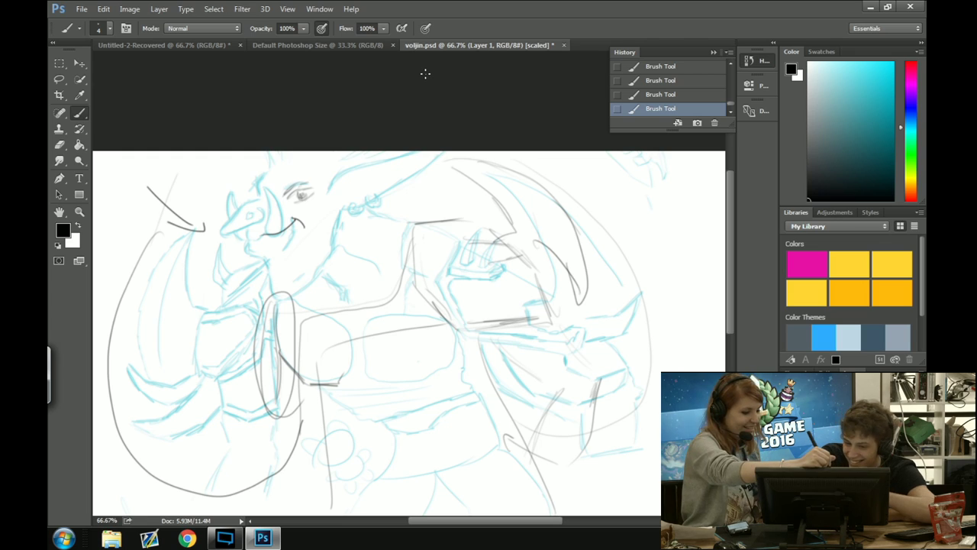
Step back through the history to remove the smile and the eye strokes, keeping only the brow line
{"action": "left_click", "coordinate": [677, 67]}
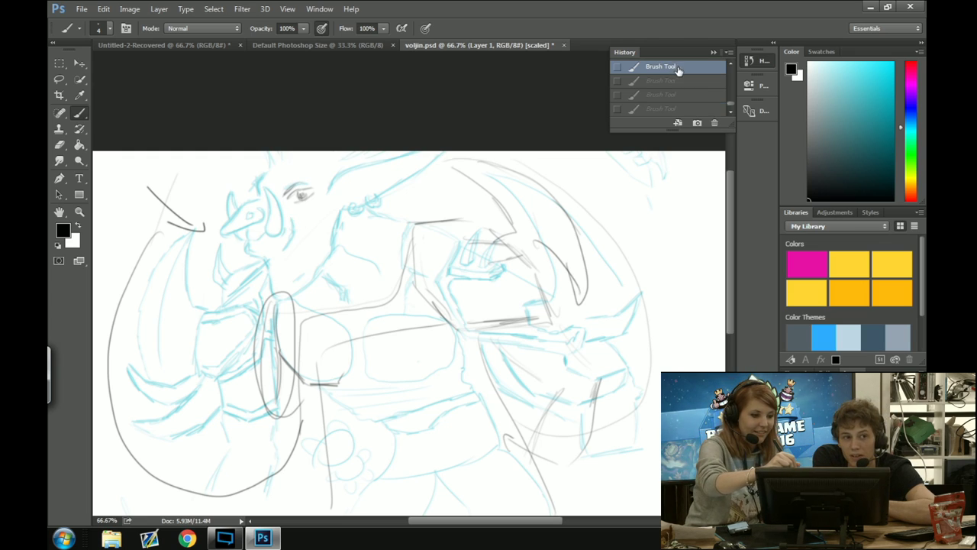
{"action": "scroll", "coordinate": [694, 77], "scroll_direction": "up", "scroll_amount": 3}
{"action": "left_click", "coordinate": [682, 96]}
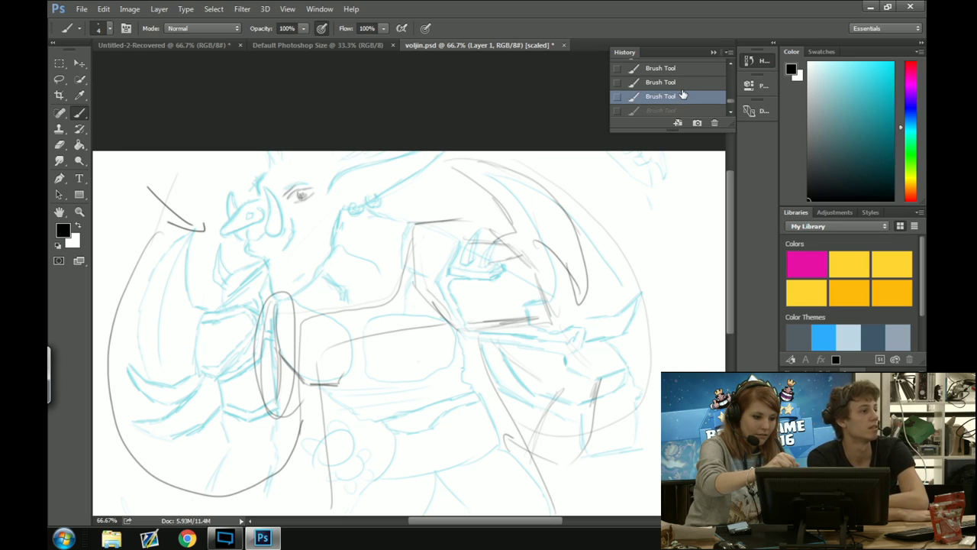
{"action": "left_click", "coordinate": [683, 83]}
{"action": "left_click", "coordinate": [685, 94]}
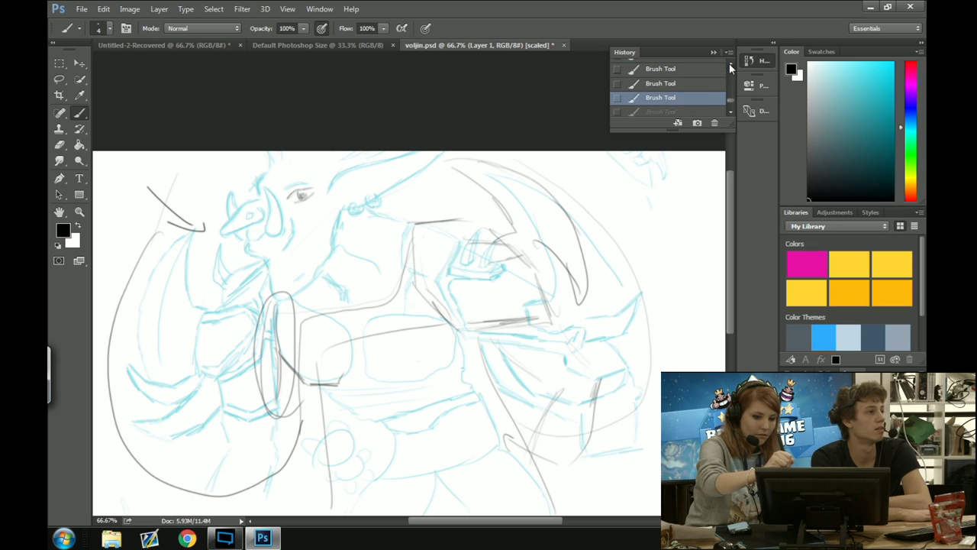
{"action": "left_click", "coordinate": [686, 70]}
{"action": "scroll", "coordinate": [724, 71], "scroll_direction": "up", "scroll_amount": 2}
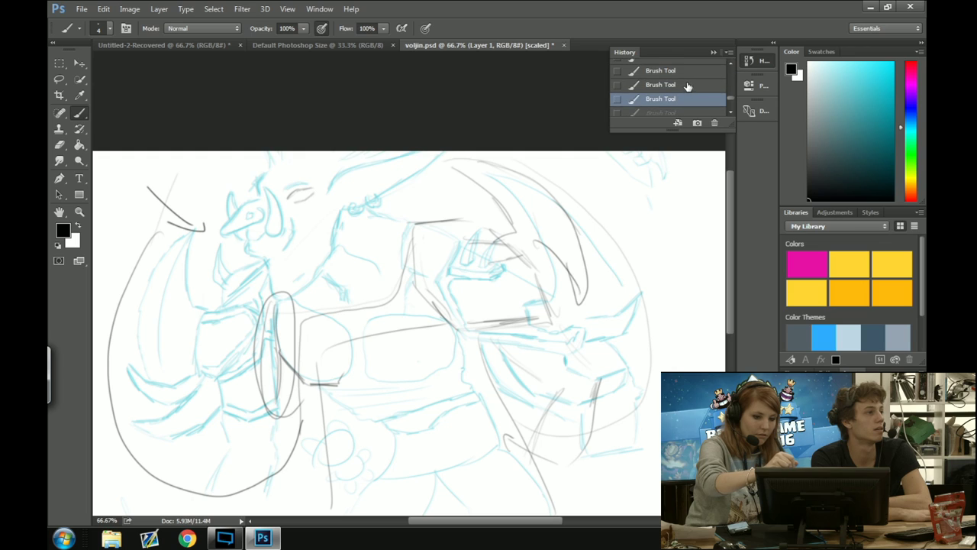
{"action": "left_click", "coordinate": [687, 84]}
{"action": "left_click", "coordinate": [698, 71]}
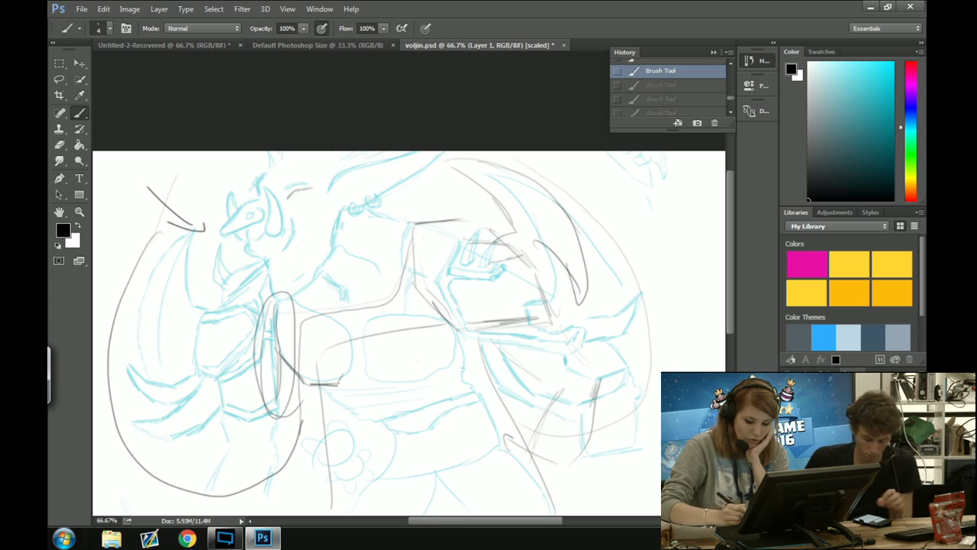
Group the sketch layer, hide the group, and add a new empty layer
{"action": "key", "text": "ctrl+g"}
{"action": "key", "text": "ctrl+comma"}
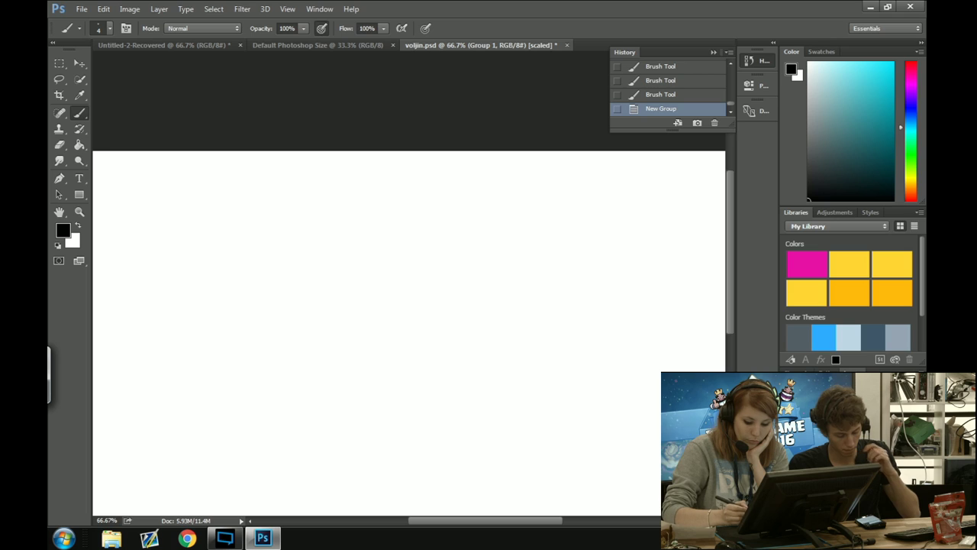
{"action": "key", "text": "ctrl+shift+alt+n"}
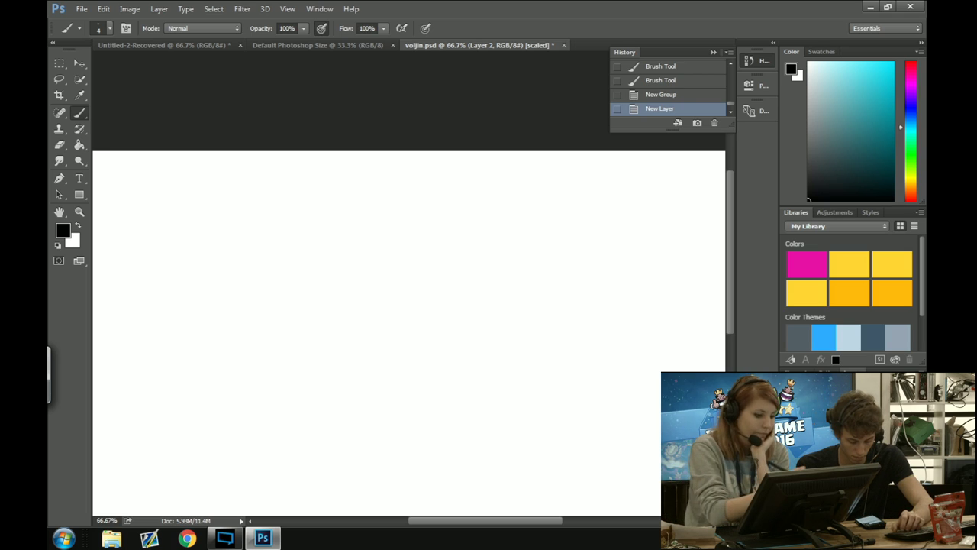
Sketch a curved, upward-pointing black tusk with a rounded base near the middle of the new layer
{"action": "left_click_drag", "start_coordinate": [726, 249], "coordinate": [733, 276]}
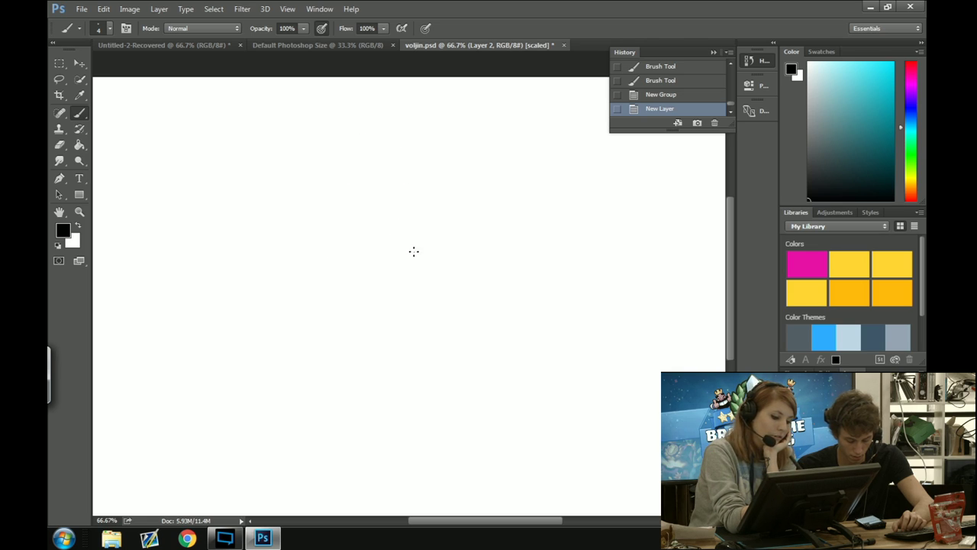
{"action": "left_click_drag", "start_coordinate": [401, 222], "coordinate": [412, 252]}
{"action": "left_click_drag", "start_coordinate": [400, 220], "coordinate": [409, 244]}
{"action": "mouse_move", "coordinate": [402, 203]}
{"action": "left_mouse_down"}
{"action": "mouse_move", "coordinate": [405, 233]}
{"action": "mouse_move", "coordinate": [405, 192]}
{"action": "mouse_move", "coordinate": [426, 233]}
{"action": "mouse_move", "coordinate": [416, 254]}
{"action": "mouse_move", "coordinate": [432, 245]}
{"action": "mouse_move", "coordinate": [412, 252]}
{"action": "left_mouse_up"}
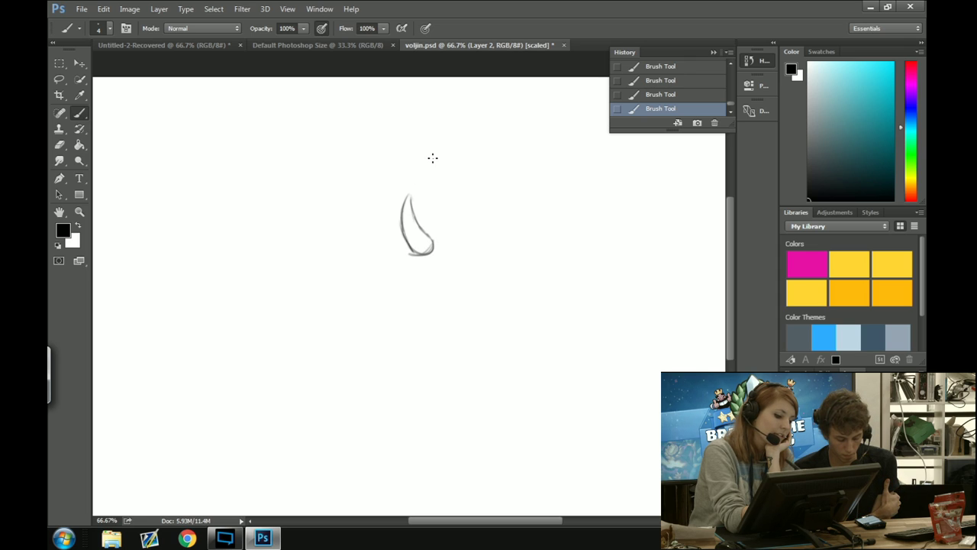
Sketch the long-nosed face with eye, jaw, neck line and second tusk, and hatch the tusks and mouth
{"action": "mouse_move", "coordinate": [399, 217]}
{"action": "left_mouse_down"}
{"action": "mouse_move", "coordinate": [375, 229]}
{"action": "mouse_move", "coordinate": [356, 269]}
{"action": "mouse_move", "coordinate": [404, 241]}
{"action": "mouse_move", "coordinate": [382, 260]}
{"action": "mouse_move", "coordinate": [383, 243]}
{"action": "left_mouse_up"}
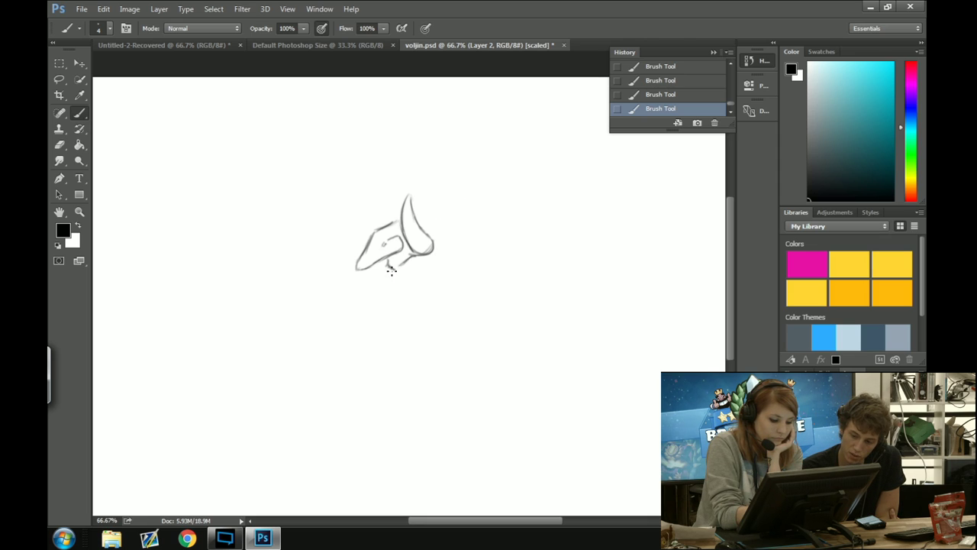
{"action": "left_click_drag", "start_coordinate": [390, 270], "coordinate": [410, 304]}
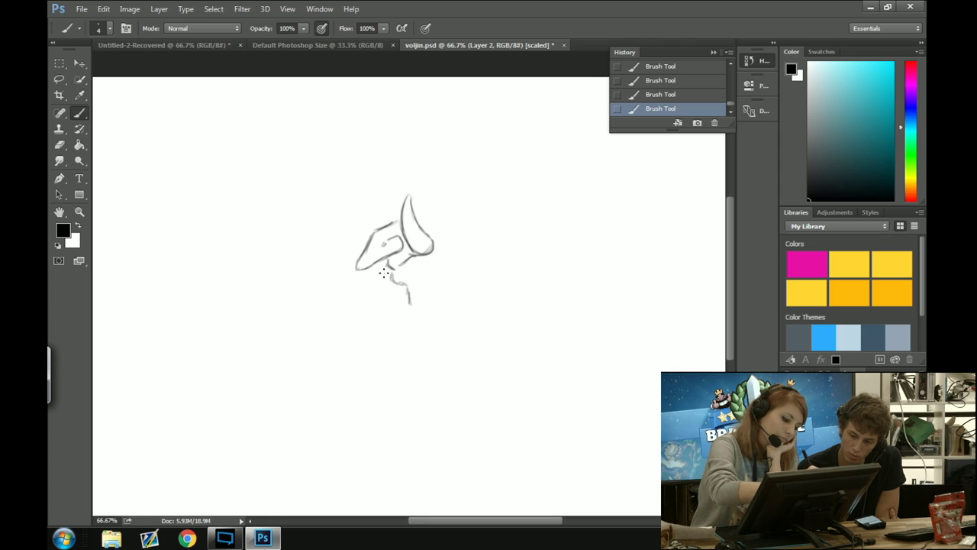
{"action": "left_click_drag", "start_coordinate": [374, 265], "coordinate": [394, 272]}
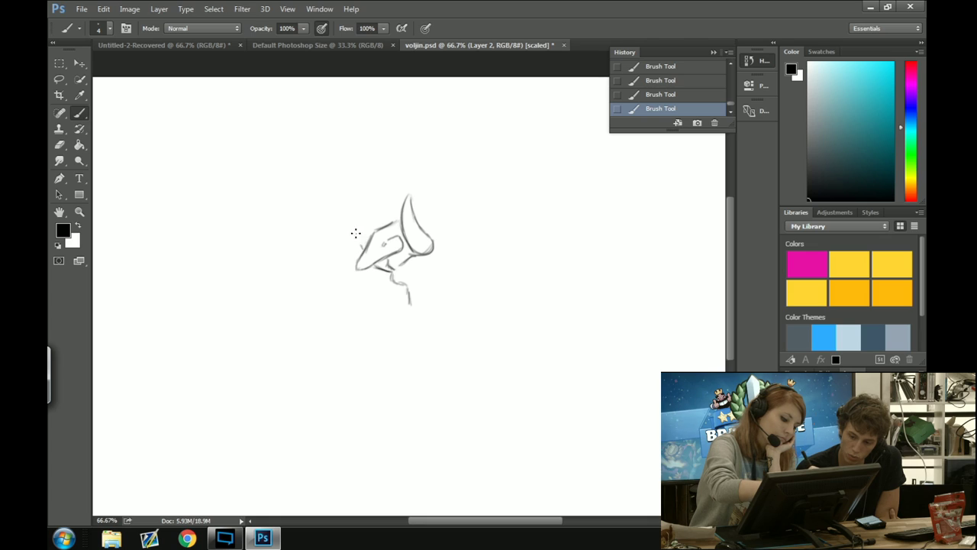
{"action": "mouse_move", "coordinate": [355, 233]}
{"action": "left_mouse_down"}
{"action": "mouse_move", "coordinate": [357, 201]}
{"action": "mouse_move", "coordinate": [374, 230]}
{"action": "left_mouse_up"}
{"action": "mouse_move", "coordinate": [393, 268]}
{"action": "left_mouse_down"}
{"action": "mouse_move", "coordinate": [355, 217]}
{"action": "mouse_move", "coordinate": [361, 209]}
{"action": "mouse_move", "coordinate": [420, 222]}
{"action": "mouse_move", "coordinate": [432, 251]}
{"action": "mouse_move", "coordinate": [416, 244]}
{"action": "mouse_move", "coordinate": [437, 245]}
{"action": "mouse_move", "coordinate": [397, 223]}
{"action": "mouse_move", "coordinate": [425, 243]}
{"action": "mouse_move", "coordinate": [419, 251]}
{"action": "mouse_move", "coordinate": [405, 206]}
{"action": "left_mouse_up"}
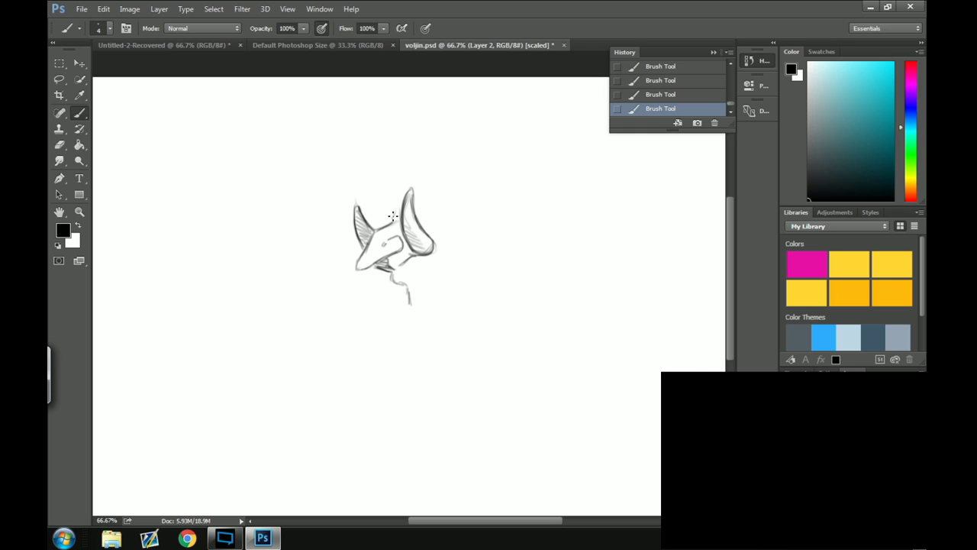
Sketch the angular jawline from the chin back up toward the ear, and erase the brow stroke beside the large tusk
{"action": "mouse_move", "coordinate": [404, 191]}
{"action": "left_mouse_down"}
{"action": "mouse_move", "coordinate": [389, 212]}
{"action": "mouse_move", "coordinate": [394, 196]}
{"action": "left_mouse_up"}
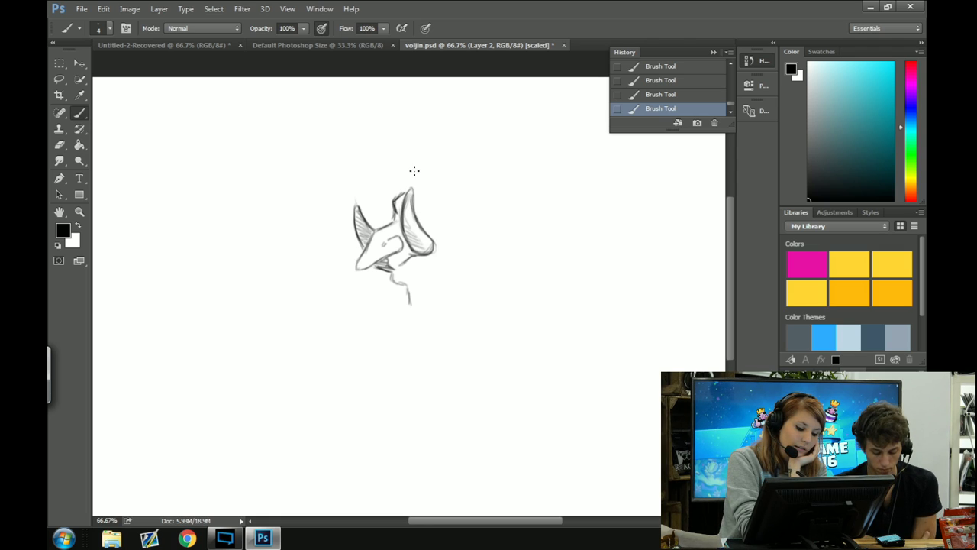
{"action": "mouse_move", "coordinate": [413, 303]}
{"action": "left_mouse_down"}
{"action": "mouse_move", "coordinate": [413, 323]}
{"action": "mouse_move", "coordinate": [427, 323]}
{"action": "mouse_move", "coordinate": [481, 261]}
{"action": "left_mouse_up"}
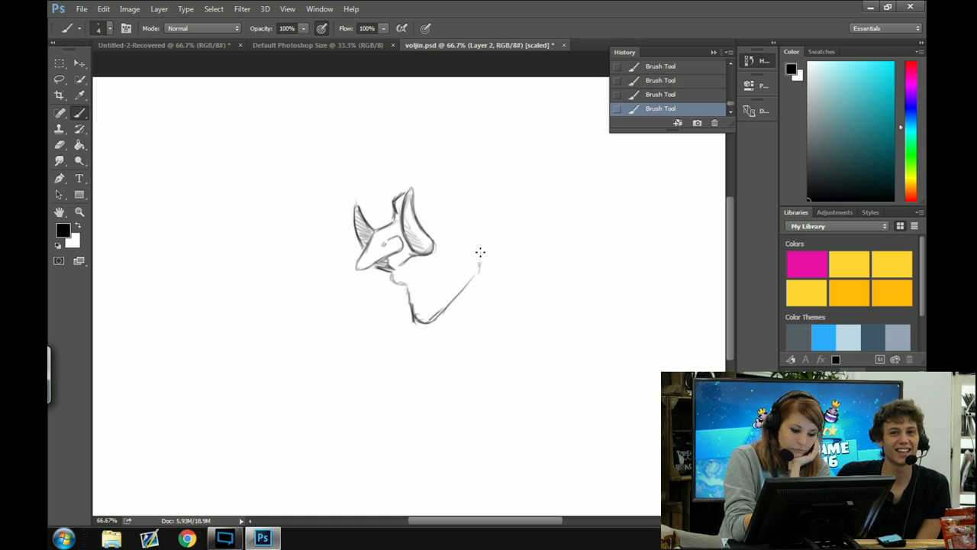
{"action": "left_click", "coordinate": [59, 146]}
{"action": "mouse_move", "coordinate": [393, 195]}
{"action": "left_mouse_down"}
{"action": "mouse_move", "coordinate": [394, 221]}
{"action": "mouse_move", "coordinate": [401, 197]}
{"action": "left_mouse_up"}
{"action": "left_click", "coordinate": [80, 112]}
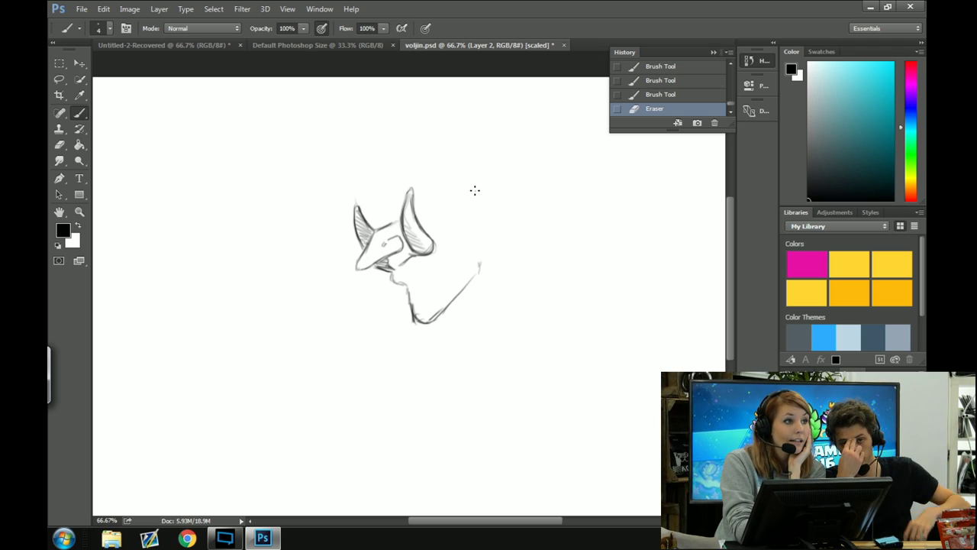
Sketch a long, pointed, swept-back ear with an inner contour line and two ring earrings on its lower edge
{"action": "mouse_move", "coordinate": [467, 196]}
{"action": "left_mouse_down"}
{"action": "mouse_move", "coordinate": [548, 150]}
{"action": "mouse_move", "coordinate": [534, 156]}
{"action": "mouse_move", "coordinate": [606, 155]}
{"action": "mouse_move", "coordinate": [538, 186]}
{"action": "mouse_move", "coordinate": [503, 217]}
{"action": "mouse_move", "coordinate": [475, 218]}
{"action": "mouse_move", "coordinate": [566, 174]}
{"action": "mouse_move", "coordinate": [542, 184]}
{"action": "mouse_move", "coordinate": [580, 168]}
{"action": "left_mouse_up"}
{"action": "mouse_move", "coordinate": [489, 210]}
{"action": "left_mouse_down"}
{"action": "mouse_move", "coordinate": [494, 219]}
{"action": "mouse_move", "coordinate": [525, 200]}
{"action": "left_mouse_up"}
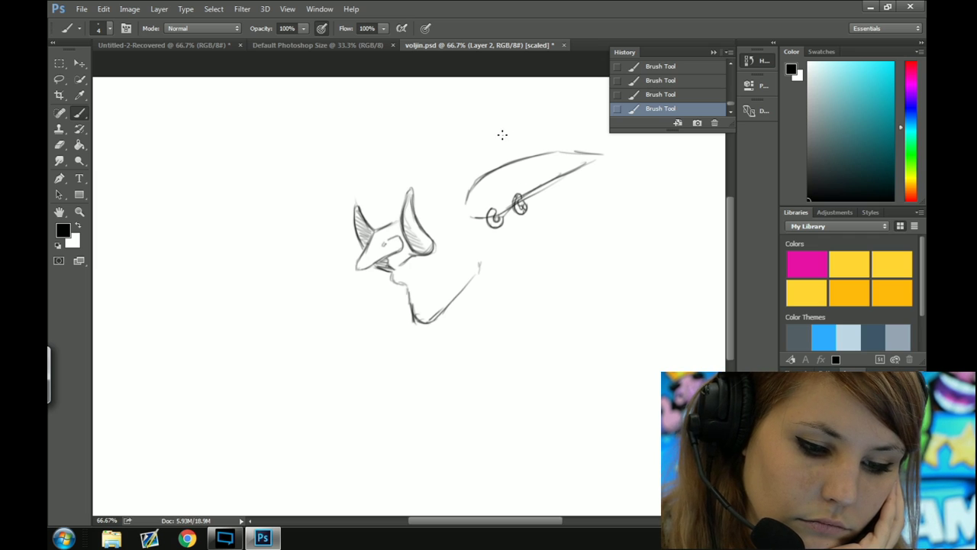
{"action": "mouse_move", "coordinate": [536, 165]}
{"action": "left_mouse_down"}
{"action": "mouse_move", "coordinate": [488, 189]}
{"action": "mouse_move", "coordinate": [489, 200]}
{"action": "left_mouse_up"}
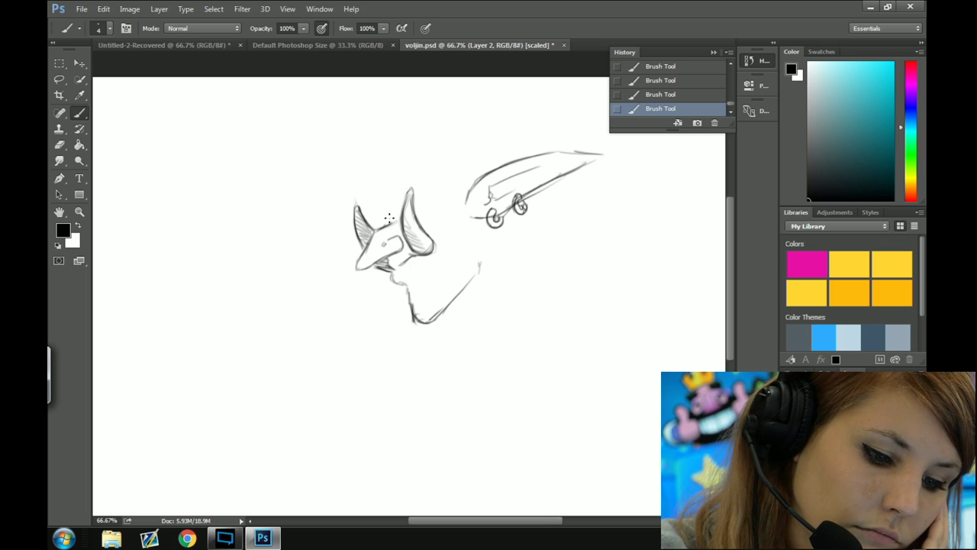
Strengthen the nose bridge, add a short brow contour beside the large tusk, and extend the back of the jaw upward
{"action": "mouse_move", "coordinate": [390, 218]}
{"action": "left_mouse_down"}
{"action": "mouse_move", "coordinate": [384, 211]}
{"action": "mouse_move", "coordinate": [368, 240]}
{"action": "left_mouse_up"}
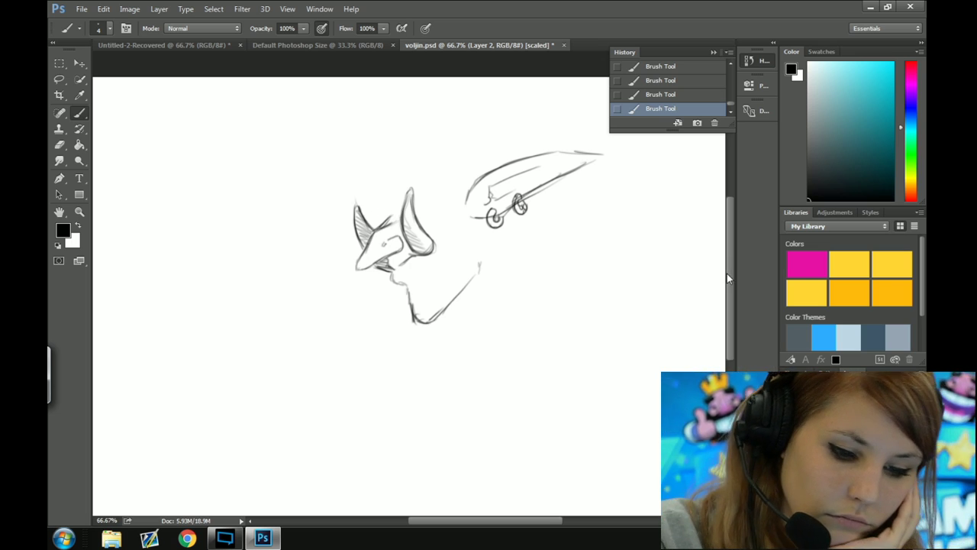
{"action": "scroll", "coordinate": [728, 273], "scroll_direction": "up", "scroll_amount": 1}
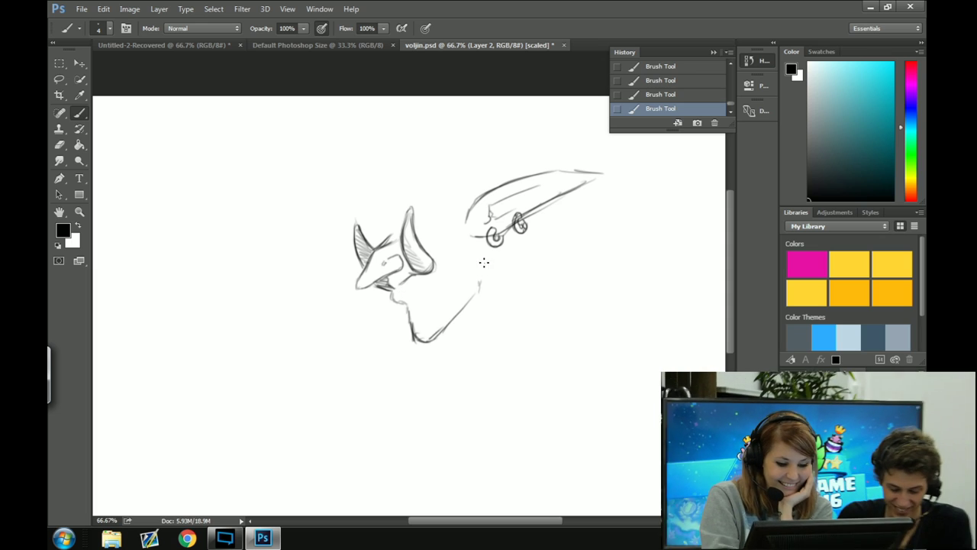
{"action": "left_click_drag", "start_coordinate": [484, 262], "coordinate": [475, 290]}
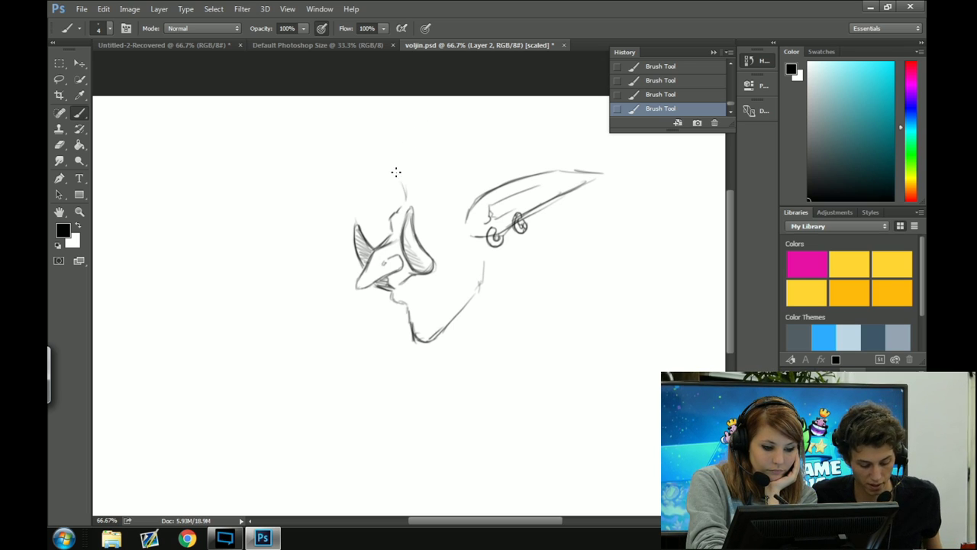
Sketch light, spiky hair strands rising from the forehead and sweeping back above and below the ear
{"action": "mouse_move", "coordinate": [396, 171]}
{"action": "left_mouse_down"}
{"action": "mouse_move", "coordinate": [398, 190]}
{"action": "mouse_move", "coordinate": [415, 153]}
{"action": "mouse_move", "coordinate": [417, 179]}
{"action": "mouse_move", "coordinate": [435, 113]}
{"action": "left_mouse_up"}
{"action": "mouse_move", "coordinate": [435, 149]}
{"action": "left_mouse_down"}
{"action": "mouse_move", "coordinate": [441, 107]}
{"action": "mouse_move", "coordinate": [462, 113]}
{"action": "left_mouse_up"}
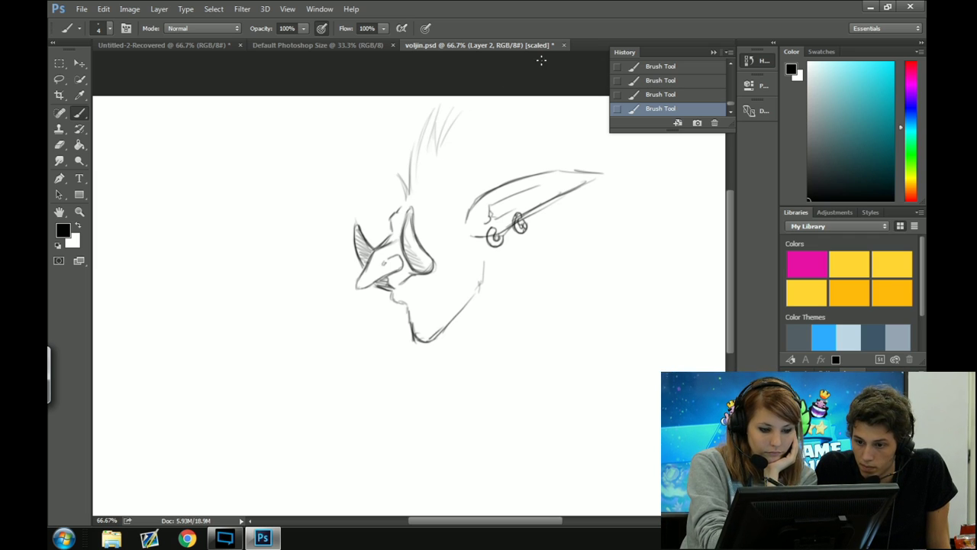
{"action": "mouse_move", "coordinate": [450, 146]}
{"action": "left_mouse_down"}
{"action": "mouse_move", "coordinate": [511, 107]}
{"action": "mouse_move", "coordinate": [557, 111]}
{"action": "left_mouse_up"}
{"action": "mouse_move", "coordinate": [493, 161]}
{"action": "left_mouse_down"}
{"action": "mouse_move", "coordinate": [551, 153]}
{"action": "mouse_move", "coordinate": [576, 138]}
{"action": "left_mouse_up"}
{"action": "left_click_drag", "start_coordinate": [529, 167], "coordinate": [558, 163]}
{"action": "mouse_move", "coordinate": [571, 200]}
{"action": "left_mouse_down"}
{"action": "mouse_move", "coordinate": [637, 192]}
{"action": "mouse_move", "coordinate": [603, 206]}
{"action": "left_mouse_up"}
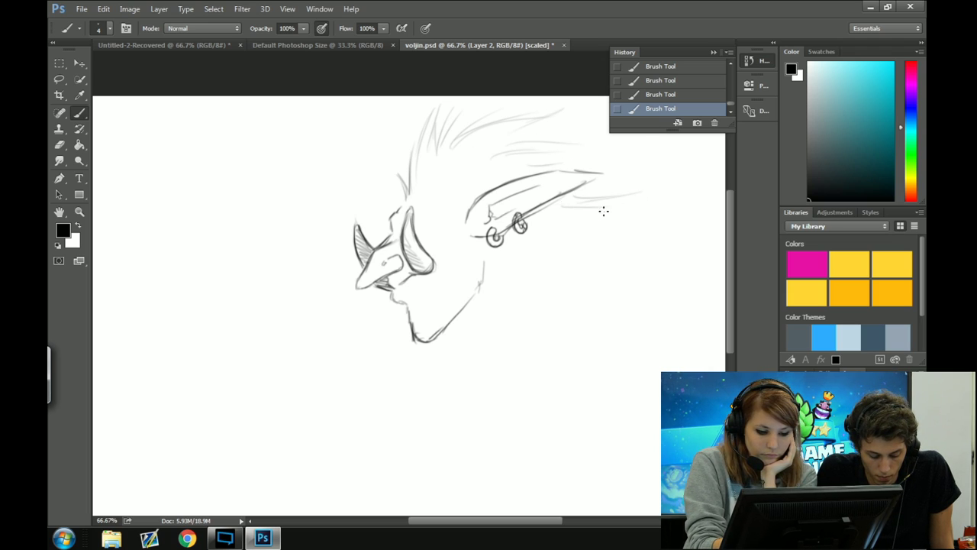
Draw two curved neck lines below the jaw and darken the rear jaw corner
{"action": "mouse_move", "coordinate": [446, 329]}
{"action": "left_mouse_down"}
{"action": "mouse_move", "coordinate": [471, 339]}
{"action": "mouse_move", "coordinate": [475, 354]}
{"action": "left_mouse_up"}
{"action": "left_click_drag", "start_coordinate": [481, 307], "coordinate": [506, 330]}
{"action": "left_click_drag", "start_coordinate": [482, 285], "coordinate": [467, 304]}
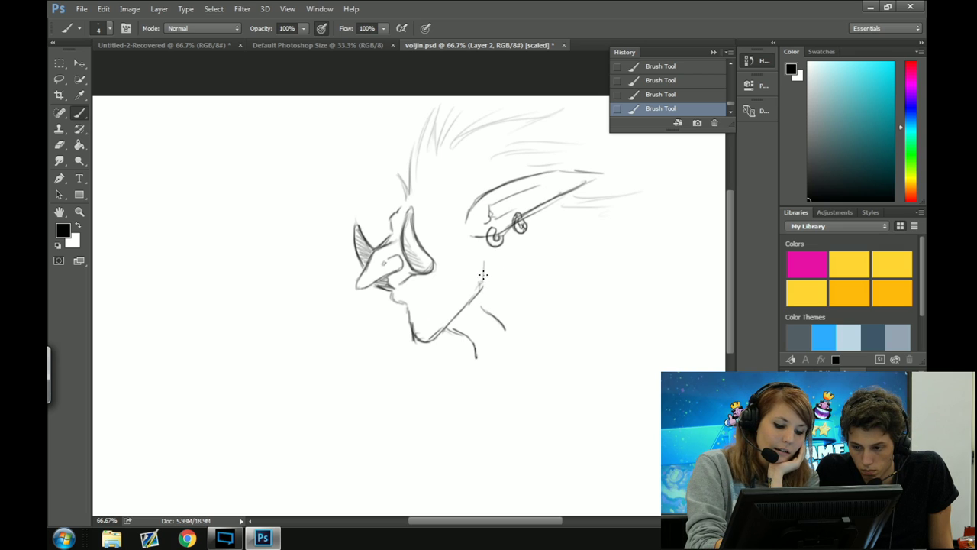
{"action": "left_click_drag", "start_coordinate": [486, 259], "coordinate": [479, 290]}
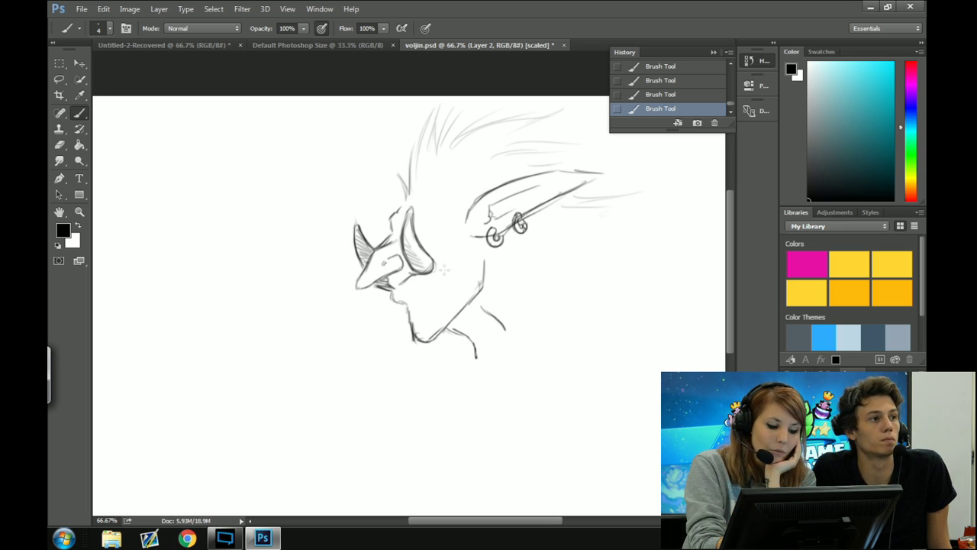
Add facial details: cheek creases, a brow stroke, lip wrinkles, small chin marks and a darker brow contour
{"action": "left_click_drag", "start_coordinate": [443, 265], "coordinate": [439, 279]}
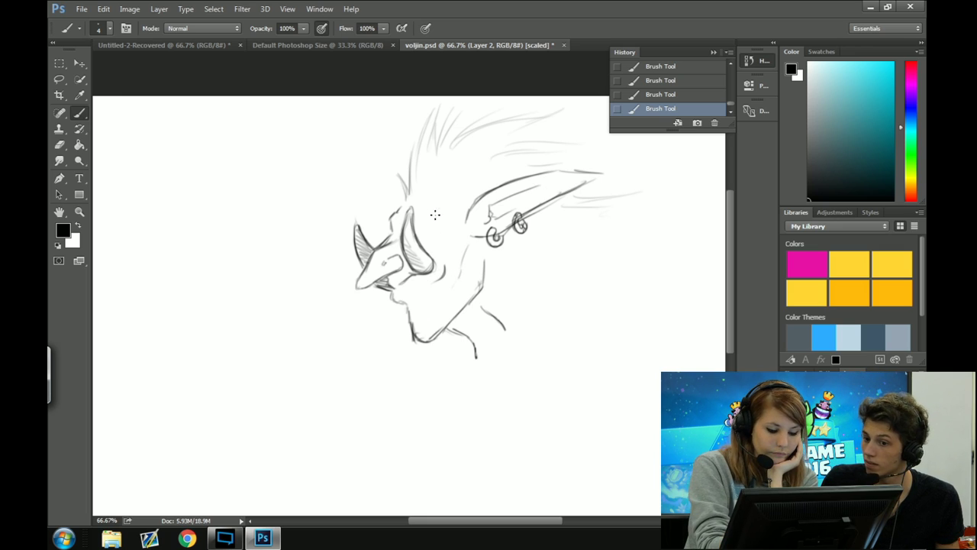
{"action": "left_click_drag", "start_coordinate": [421, 211], "coordinate": [443, 201]}
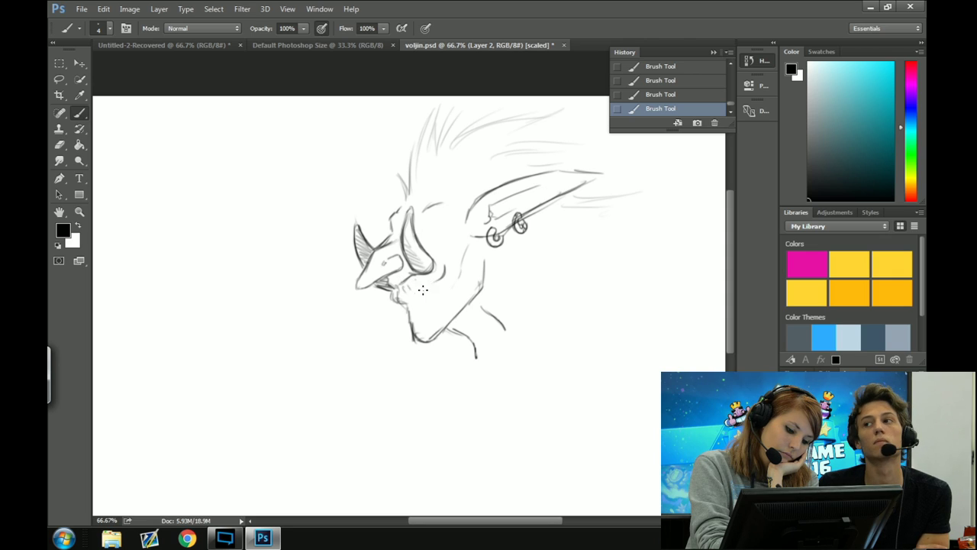
{"action": "left_click_drag", "start_coordinate": [430, 308], "coordinate": [434, 313]}
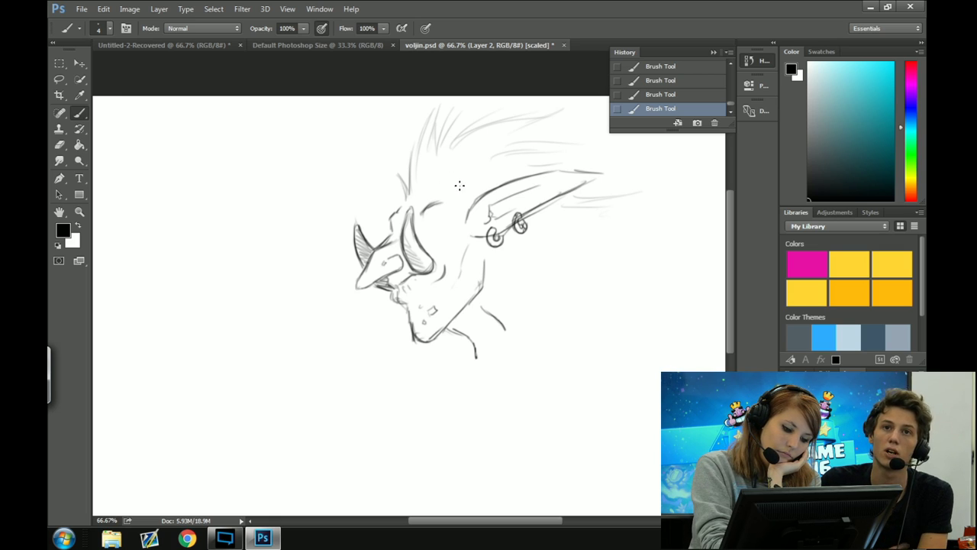
{"action": "left_click_drag", "start_coordinate": [390, 226], "coordinate": [404, 206]}
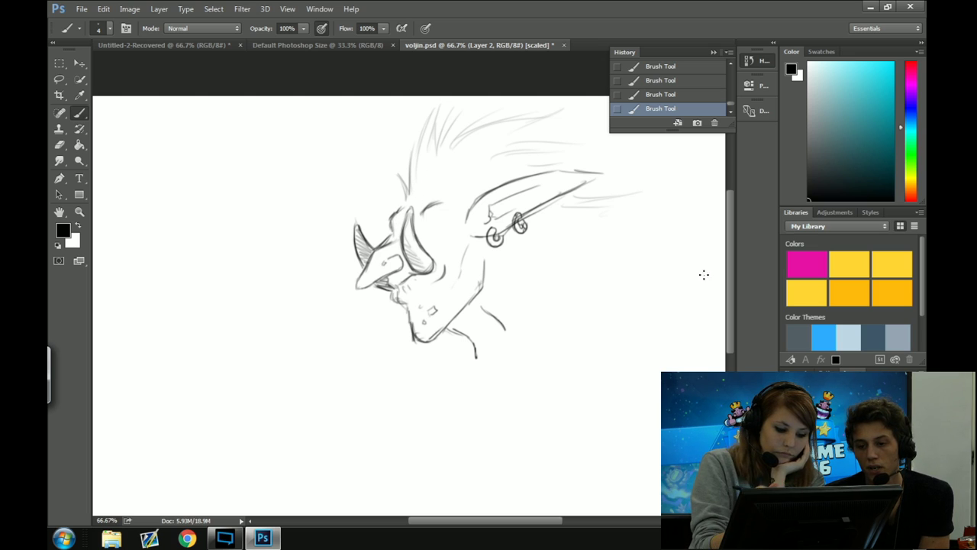
Fill the lower hair with short, light strands from the forehead back toward the ear
{"action": "scroll", "coordinate": [734, 274], "scroll_direction": "up", "scroll_amount": 2}
{"action": "scroll", "coordinate": [734, 272], "scroll_direction": "down", "scroll_amount": 2}
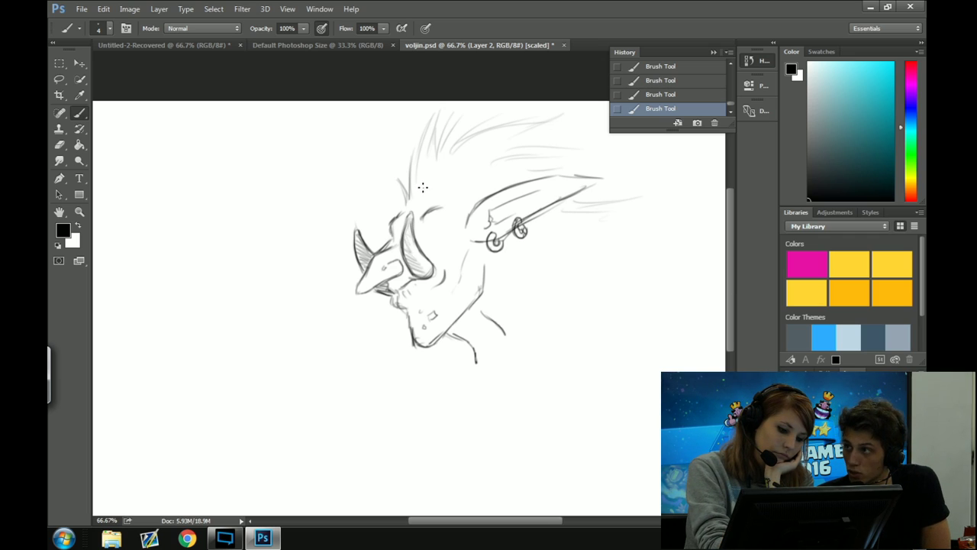
{"action": "left_click_drag", "start_coordinate": [420, 187], "coordinate": [473, 154]}
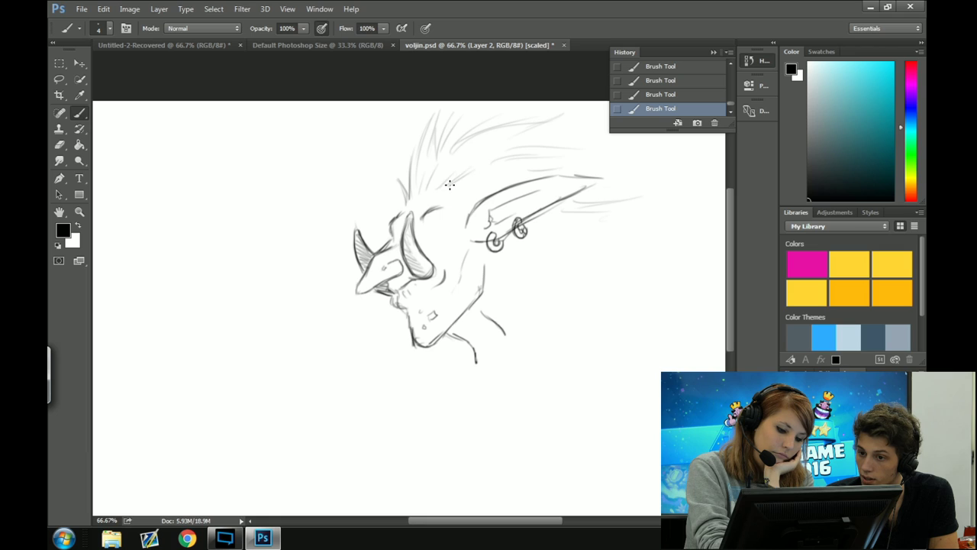
{"action": "mouse_move", "coordinate": [450, 185]}
{"action": "left_mouse_down"}
{"action": "mouse_move", "coordinate": [497, 186]}
{"action": "mouse_move", "coordinate": [548, 152]}
{"action": "left_mouse_up"}
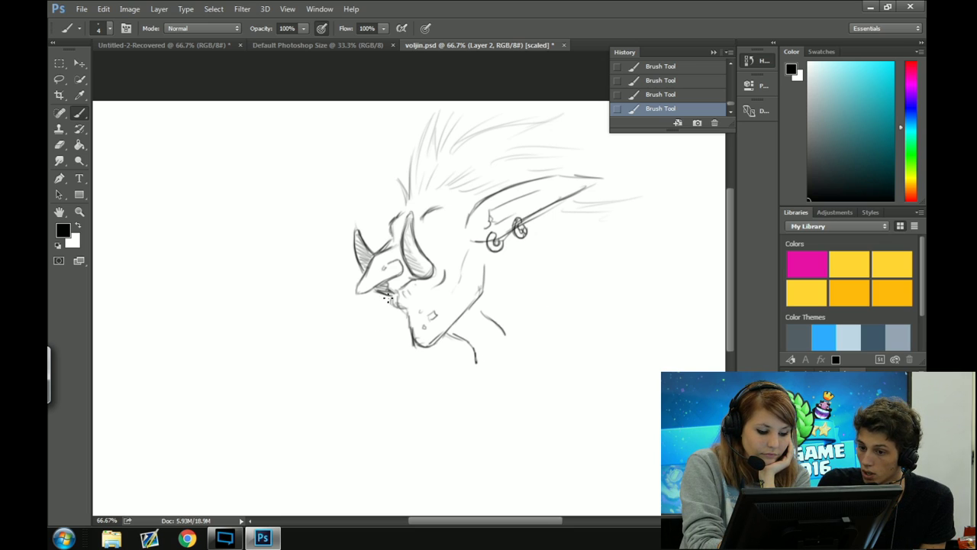
Sketch the front shoulder curving down from the mouth, with a large, downward-pointing curved spike and its small fastening over it
{"action": "mouse_move", "coordinate": [387, 298]}
{"action": "left_mouse_down"}
{"action": "mouse_move", "coordinate": [340, 318]}
{"action": "mouse_move", "coordinate": [309, 373]}
{"action": "mouse_move", "coordinate": [335, 323]}
{"action": "mouse_move", "coordinate": [301, 386]}
{"action": "mouse_move", "coordinate": [306, 410]}
{"action": "left_mouse_up"}
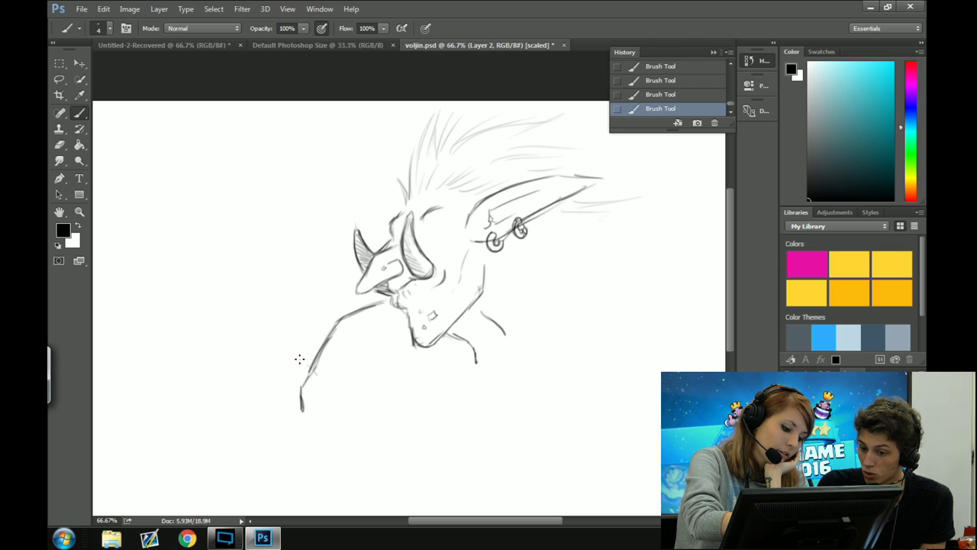
{"action": "mouse_move", "coordinate": [299, 363]}
{"action": "left_mouse_down"}
{"action": "mouse_move", "coordinate": [316, 374]}
{"action": "mouse_move", "coordinate": [325, 351]}
{"action": "mouse_move", "coordinate": [274, 375]}
{"action": "mouse_move", "coordinate": [271, 429]}
{"action": "mouse_move", "coordinate": [246, 350]}
{"action": "mouse_move", "coordinate": [253, 393]}
{"action": "left_mouse_up"}
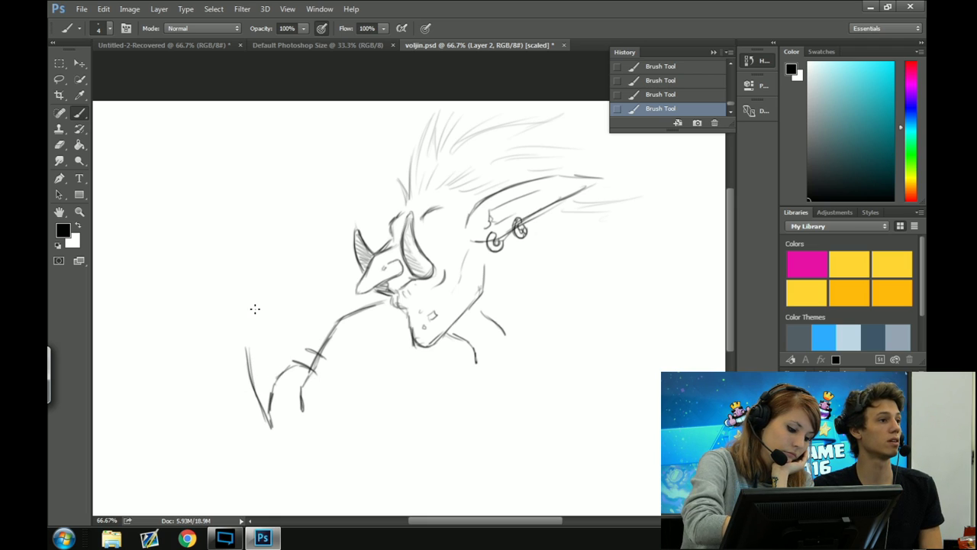
{"action": "mouse_move", "coordinate": [246, 352]}
{"action": "left_mouse_down"}
{"action": "mouse_move", "coordinate": [278, 296]}
{"action": "mouse_move", "coordinate": [263, 316]}
{"action": "mouse_move", "coordinate": [318, 252]}
{"action": "mouse_move", "coordinate": [348, 240]}
{"action": "mouse_move", "coordinate": [253, 350]}
{"action": "left_mouse_up"}
{"action": "mouse_move", "coordinate": [358, 267]}
{"action": "left_mouse_down"}
{"action": "mouse_move", "coordinate": [313, 296]}
{"action": "mouse_move", "coordinate": [353, 254]}
{"action": "mouse_move", "coordinate": [314, 298]}
{"action": "mouse_move", "coordinate": [305, 333]}
{"action": "mouse_move", "coordinate": [328, 283]}
{"action": "mouse_move", "coordinate": [375, 234]}
{"action": "mouse_move", "coordinate": [362, 234]}
{"action": "mouse_move", "coordinate": [267, 314]}
{"action": "mouse_move", "coordinate": [298, 273]}
{"action": "mouse_move", "coordinate": [243, 373]}
{"action": "mouse_move", "coordinate": [271, 433]}
{"action": "left_mouse_up"}
{"action": "mouse_move", "coordinate": [280, 369]}
{"action": "left_mouse_down"}
{"action": "mouse_move", "coordinate": [272, 394]}
{"action": "mouse_move", "coordinate": [319, 369]}
{"action": "mouse_move", "coordinate": [316, 382]}
{"action": "mouse_move", "coordinate": [336, 362]}
{"action": "mouse_move", "coordinate": [324, 384]}
{"action": "left_mouse_up"}
{"action": "mouse_move", "coordinate": [260, 404]}
{"action": "left_mouse_down"}
{"action": "mouse_move", "coordinate": [267, 409]}
{"action": "mouse_move", "coordinate": [260, 344]}
{"action": "mouse_move", "coordinate": [290, 294]}
{"action": "mouse_move", "coordinate": [338, 254]}
{"action": "left_mouse_up"}
{"action": "scroll", "coordinate": [727, 297], "scroll_direction": "down", "scroll_amount": 1}
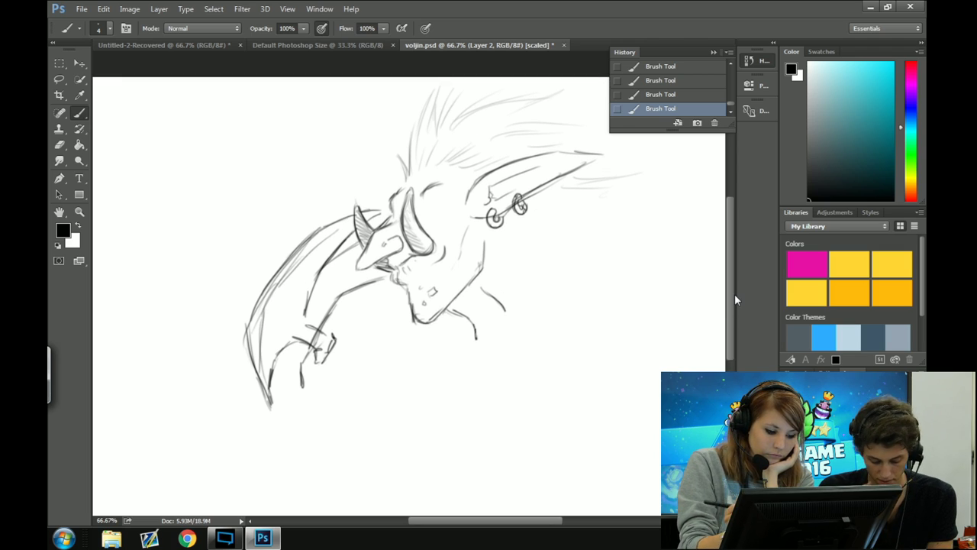
{"action": "left_click_drag", "start_coordinate": [303, 380], "coordinate": [306, 397]}
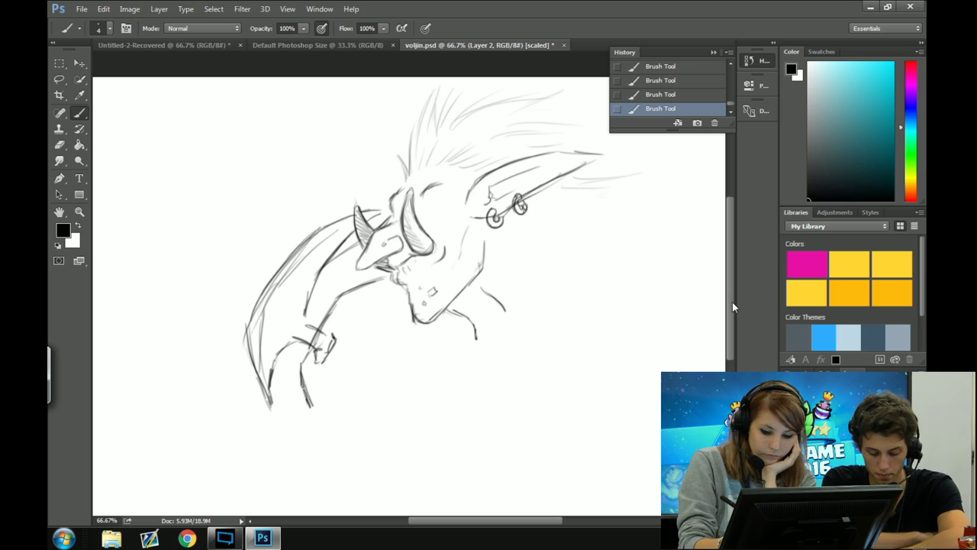
Sketch a large, rounded, faceted shoulder guard behind the neck with a smaller angular opening near its upper edge
{"action": "left_click_drag", "start_coordinate": [732, 302], "coordinate": [731, 318]}
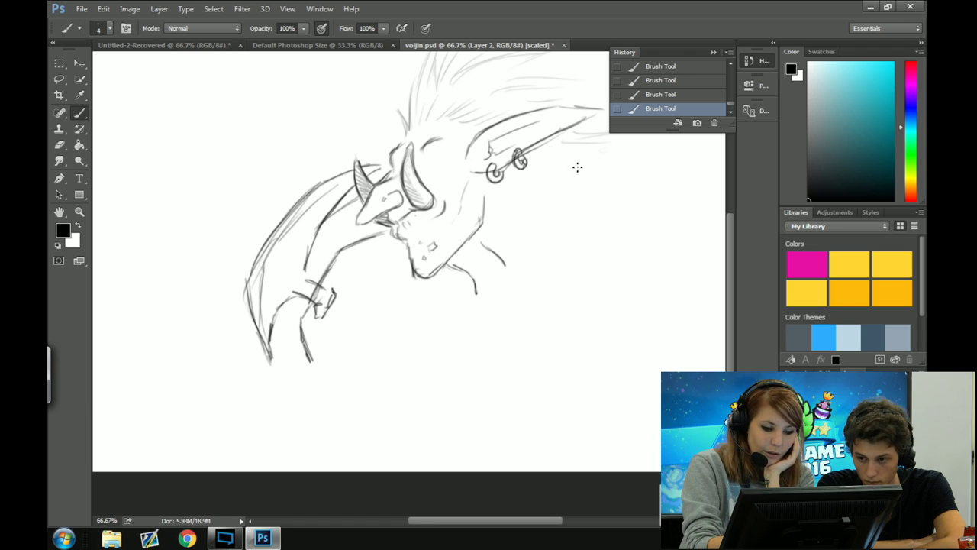
{"action": "mouse_move", "coordinate": [570, 208]}
{"action": "left_mouse_down"}
{"action": "mouse_move", "coordinate": [540, 235]}
{"action": "mouse_move", "coordinate": [541, 257]}
{"action": "mouse_move", "coordinate": [557, 220]}
{"action": "mouse_move", "coordinate": [593, 197]}
{"action": "mouse_move", "coordinate": [649, 218]}
{"action": "left_mouse_up"}
{"action": "mouse_move", "coordinate": [604, 197]}
{"action": "left_mouse_down"}
{"action": "mouse_move", "coordinate": [670, 223]}
{"action": "mouse_move", "coordinate": [691, 288]}
{"action": "left_mouse_up"}
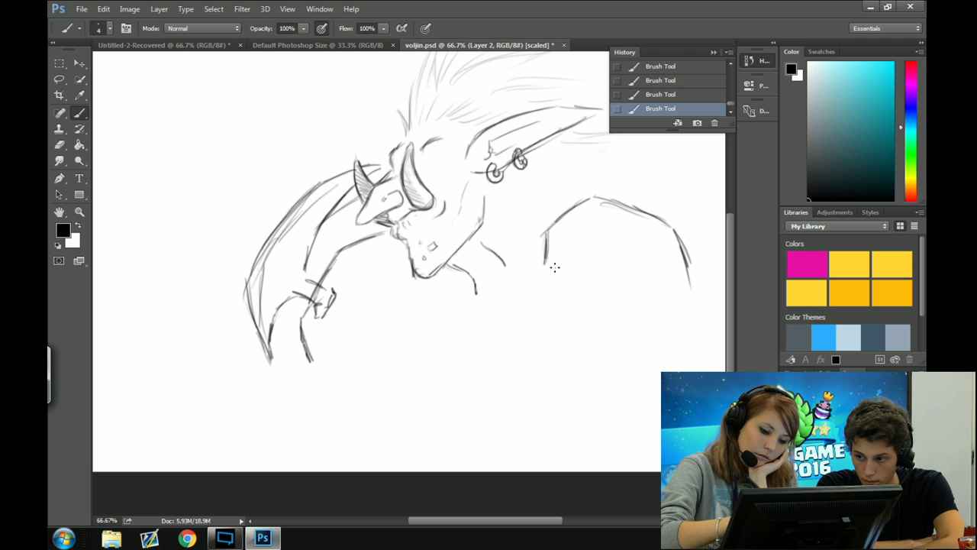
{"action": "mouse_move", "coordinate": [552, 261]}
{"action": "left_mouse_down"}
{"action": "mouse_move", "coordinate": [580, 301]}
{"action": "mouse_move", "coordinate": [657, 299]}
{"action": "mouse_move", "coordinate": [626, 307]}
{"action": "mouse_move", "coordinate": [694, 287]}
{"action": "left_mouse_up"}
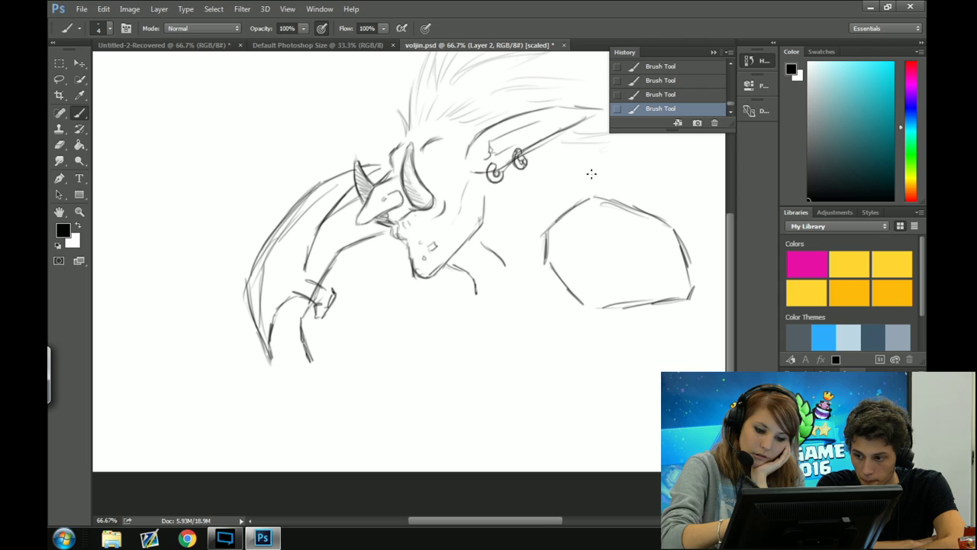
{"action": "mouse_move", "coordinate": [611, 219]}
{"action": "left_mouse_down"}
{"action": "mouse_move", "coordinate": [614, 239]}
{"action": "mouse_move", "coordinate": [648, 262]}
{"action": "mouse_move", "coordinate": [661, 255]}
{"action": "left_mouse_up"}
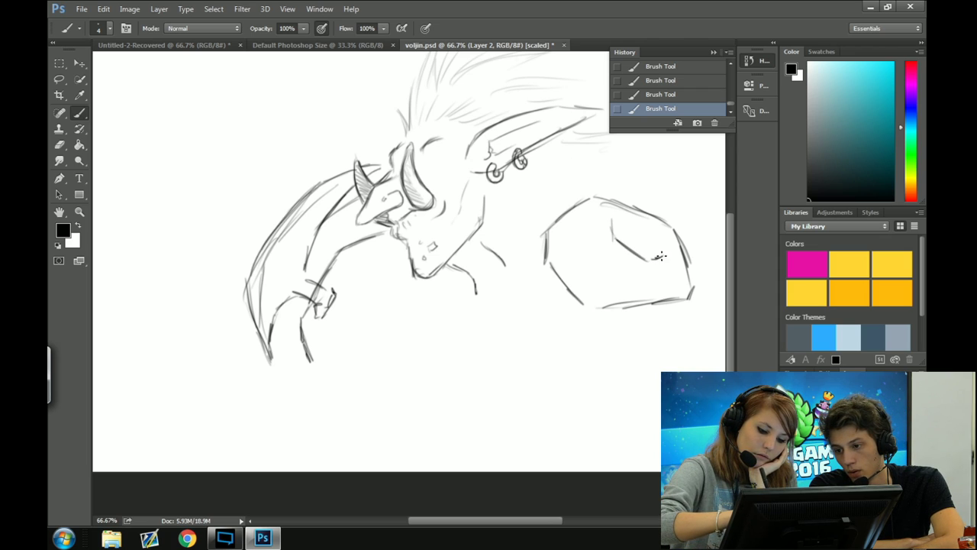
{"action": "left_click_drag", "start_coordinate": [618, 210], "coordinate": [657, 217]}
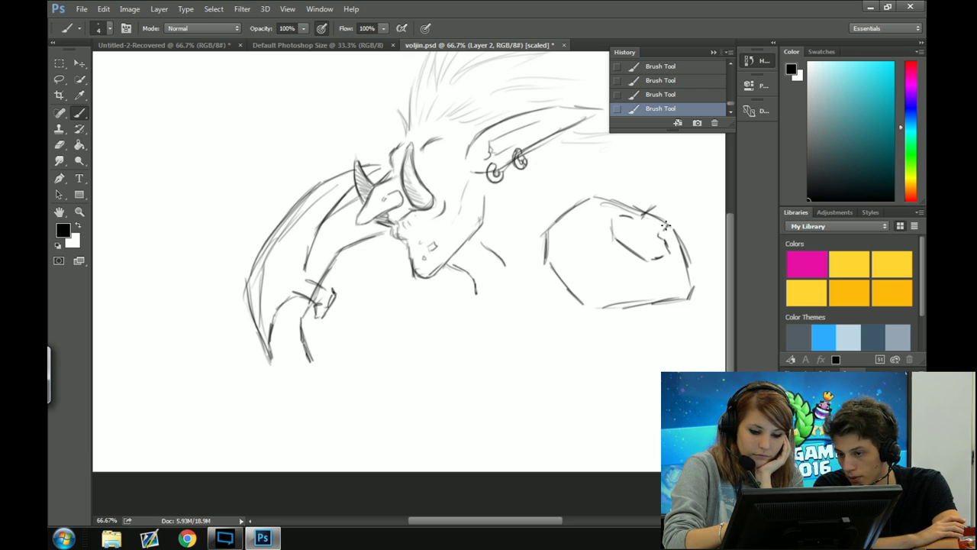
Draw a large curved spike arching from the rear shoulder guard's opening, with a pointed, double-lined tip beside the guard
{"action": "scroll", "coordinate": [726, 298], "scroll_direction": "up", "scroll_amount": 3}
{"action": "left_click_drag", "start_coordinate": [547, 525], "coordinate": [561, 523]}
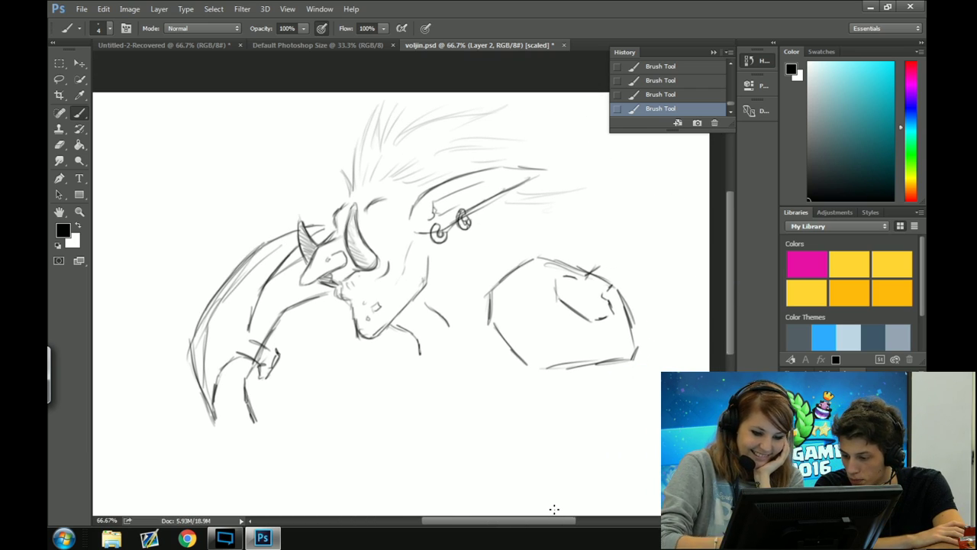
{"action": "mouse_move", "coordinate": [598, 262]}
{"action": "left_mouse_down"}
{"action": "mouse_move", "coordinate": [552, 213]}
{"action": "mouse_move", "coordinate": [524, 216]}
{"action": "mouse_move", "coordinate": [556, 220]}
{"action": "mouse_move", "coordinate": [507, 216]}
{"action": "left_mouse_up"}
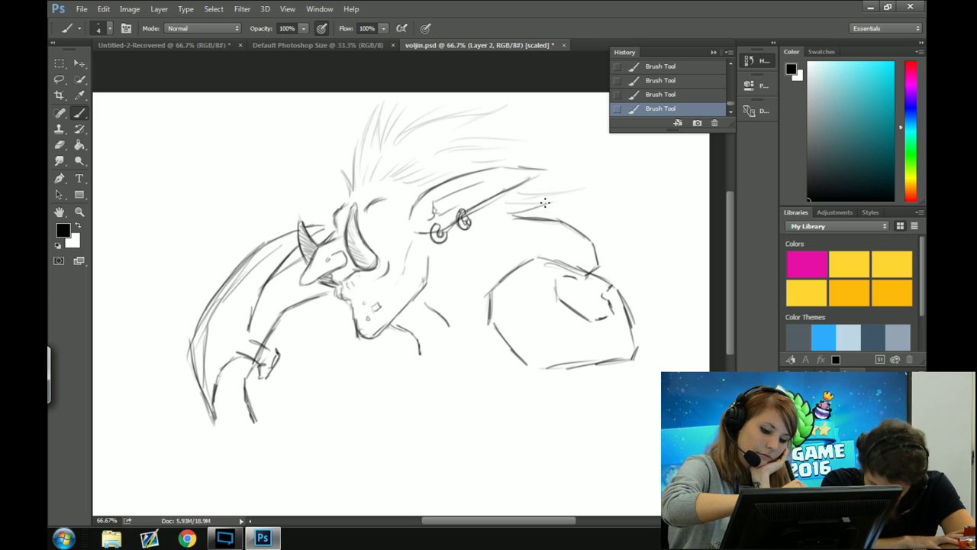
{"action": "mouse_move", "coordinate": [570, 199]}
{"action": "left_mouse_down"}
{"action": "mouse_move", "coordinate": [512, 211]}
{"action": "mouse_move", "coordinate": [585, 197]}
{"action": "mouse_move", "coordinate": [651, 239]}
{"action": "mouse_move", "coordinate": [654, 332]}
{"action": "mouse_move", "coordinate": [638, 307]}
{"action": "mouse_move", "coordinate": [637, 320]}
{"action": "mouse_move", "coordinate": [625, 283]}
{"action": "left_mouse_up"}
{"action": "left_click_drag", "start_coordinate": [516, 211], "coordinate": [597, 212]}
{"action": "mouse_move", "coordinate": [603, 215]}
{"action": "left_mouse_down"}
{"action": "mouse_move", "coordinate": [643, 271]}
{"action": "mouse_move", "coordinate": [653, 322]}
{"action": "left_mouse_up"}
{"action": "left_click_drag", "start_coordinate": [649, 284], "coordinate": [655, 328]}
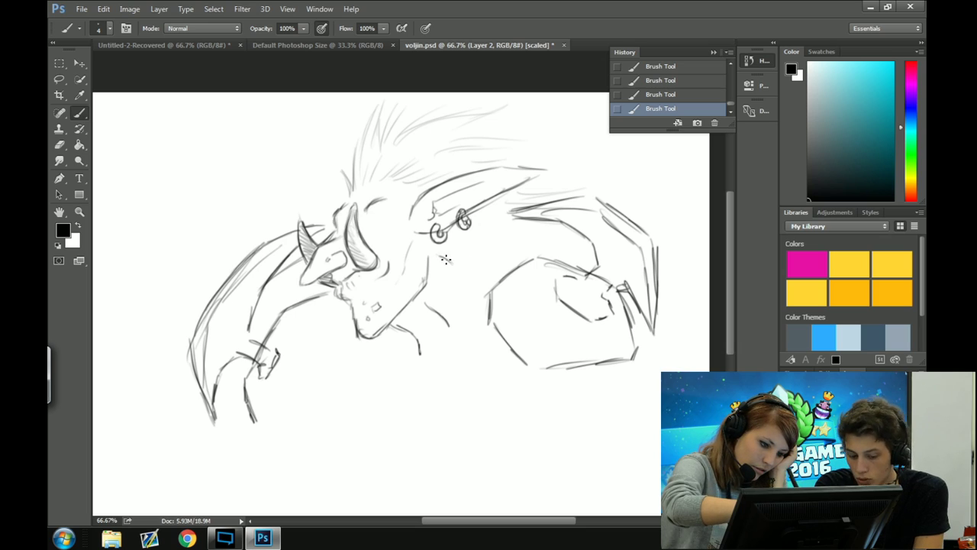
Add a small faceted plate between the neck and the rear shoulder guard, and hatch the plate and the area below the guard's opening
{"action": "mouse_move", "coordinate": [472, 261]}
{"action": "left_mouse_down"}
{"action": "mouse_move", "coordinate": [457, 284]}
{"action": "mouse_move", "coordinate": [471, 306]}
{"action": "mouse_move", "coordinate": [489, 295]}
{"action": "left_mouse_up"}
{"action": "mouse_move", "coordinate": [479, 259]}
{"action": "left_mouse_down"}
{"action": "mouse_move", "coordinate": [509, 268]}
{"action": "mouse_move", "coordinate": [506, 277]}
{"action": "mouse_move", "coordinate": [467, 275]}
{"action": "mouse_move", "coordinate": [471, 294]}
{"action": "mouse_move", "coordinate": [484, 291]}
{"action": "mouse_move", "coordinate": [466, 275]}
{"action": "mouse_move", "coordinate": [478, 252]}
{"action": "mouse_move", "coordinate": [484, 289]}
{"action": "mouse_move", "coordinate": [475, 289]}
{"action": "mouse_move", "coordinate": [491, 276]}
{"action": "mouse_move", "coordinate": [495, 251]}
{"action": "mouse_move", "coordinate": [478, 261]}
{"action": "mouse_move", "coordinate": [499, 270]}
{"action": "mouse_move", "coordinate": [488, 287]}
{"action": "mouse_move", "coordinate": [484, 261]}
{"action": "left_mouse_up"}
{"action": "mouse_move", "coordinate": [576, 327]}
{"action": "left_mouse_down"}
{"action": "mouse_move", "coordinate": [592, 340]}
{"action": "mouse_move", "coordinate": [619, 335]}
{"action": "left_mouse_up"}
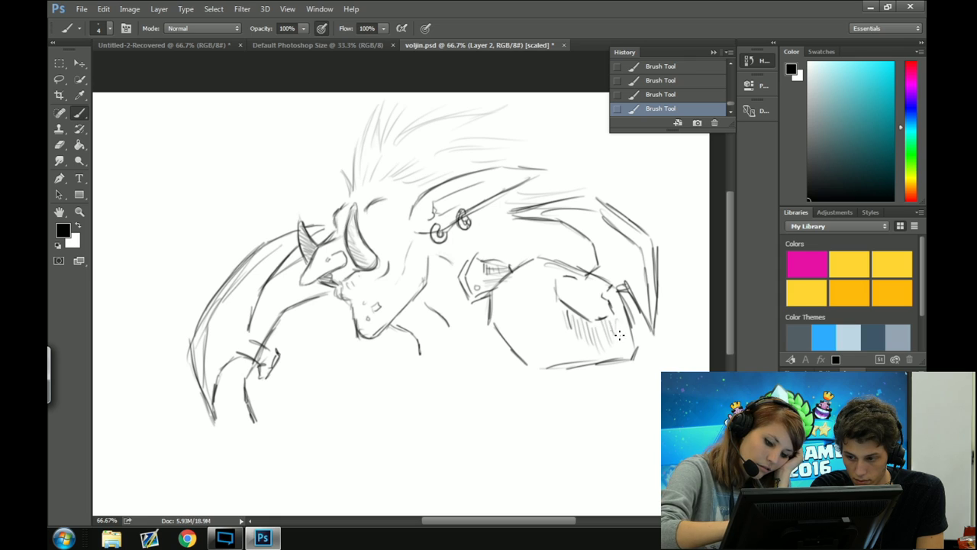
Thicken the rear shoulder guard's lower rim with a second outline, and add a shoulder line and shading strokes beneath the ear
{"action": "mouse_move", "coordinate": [499, 288]}
{"action": "left_mouse_down"}
{"action": "mouse_move", "coordinate": [498, 322]}
{"action": "mouse_move", "coordinate": [531, 359]}
{"action": "mouse_move", "coordinate": [532, 347]}
{"action": "mouse_move", "coordinate": [537, 366]}
{"action": "mouse_move", "coordinate": [622, 347]}
{"action": "left_mouse_up"}
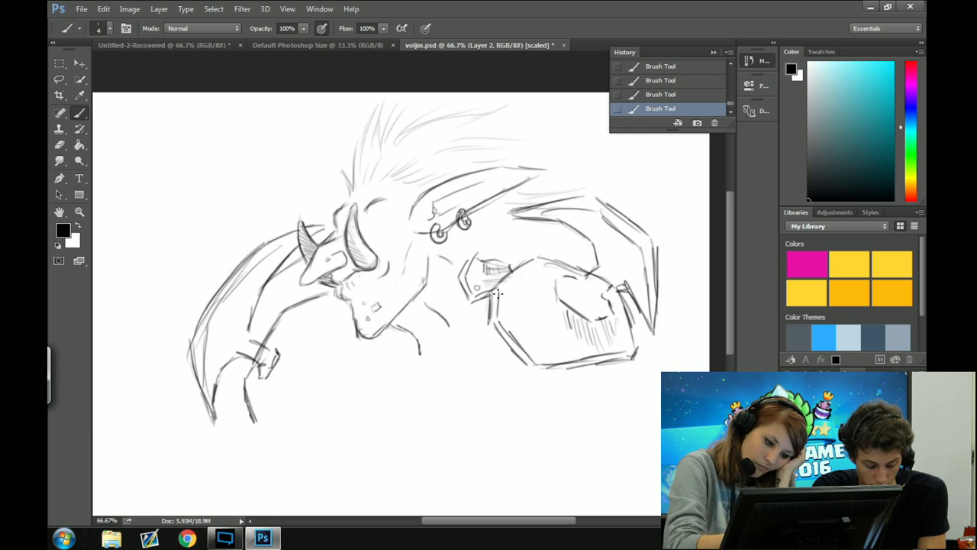
{"action": "mouse_move", "coordinate": [497, 293]}
{"action": "left_mouse_down"}
{"action": "mouse_move", "coordinate": [495, 284]}
{"action": "mouse_move", "coordinate": [493, 317]}
{"action": "mouse_move", "coordinate": [535, 372]}
{"action": "mouse_move", "coordinate": [544, 368]}
{"action": "left_mouse_up"}
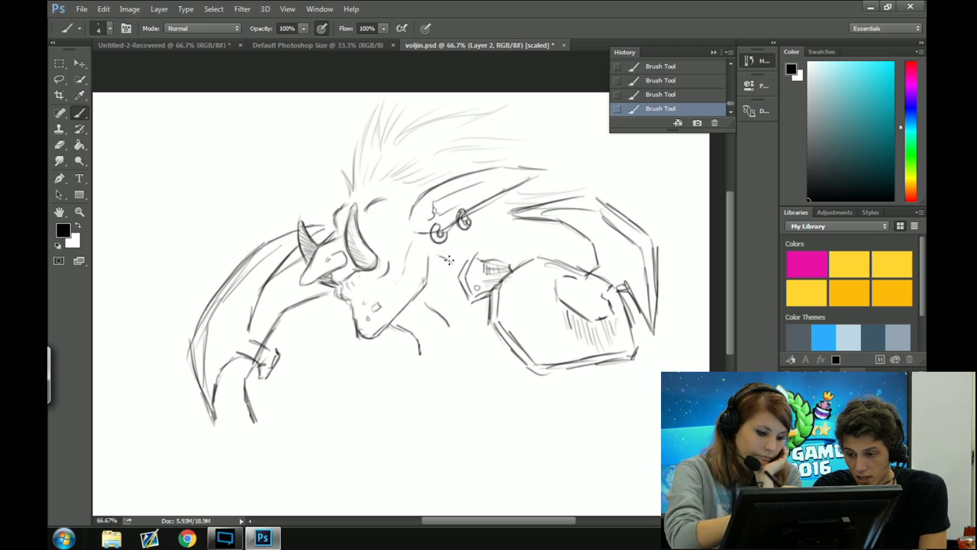
{"action": "mouse_move", "coordinate": [448, 260]}
{"action": "left_mouse_down"}
{"action": "mouse_move", "coordinate": [463, 236]}
{"action": "mouse_move", "coordinate": [508, 219]}
{"action": "mouse_move", "coordinate": [460, 239]}
{"action": "mouse_move", "coordinate": [514, 222]}
{"action": "mouse_move", "coordinate": [467, 247]}
{"action": "mouse_move", "coordinate": [532, 232]}
{"action": "mouse_move", "coordinate": [467, 252]}
{"action": "left_mouse_up"}
{"action": "left_click_drag", "start_coordinate": [544, 249], "coordinate": [477, 258]}
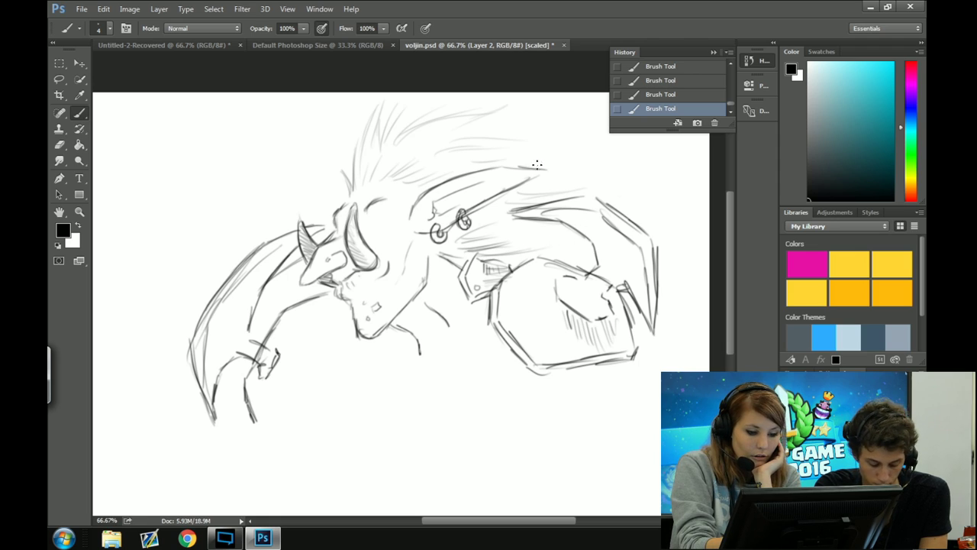
Add light swept-back hair strands above and behind the ear with short tufts at the brow, and sketch the eye beside the larger horn
{"action": "left_click_drag", "start_coordinate": [545, 155], "coordinate": [498, 158]}
{"action": "left_click_drag", "start_coordinate": [593, 144], "coordinate": [511, 164]}
{"action": "mouse_move", "coordinate": [574, 163]}
{"action": "left_mouse_down"}
{"action": "mouse_move", "coordinate": [511, 186]}
{"action": "mouse_move", "coordinate": [570, 194]}
{"action": "left_mouse_up"}
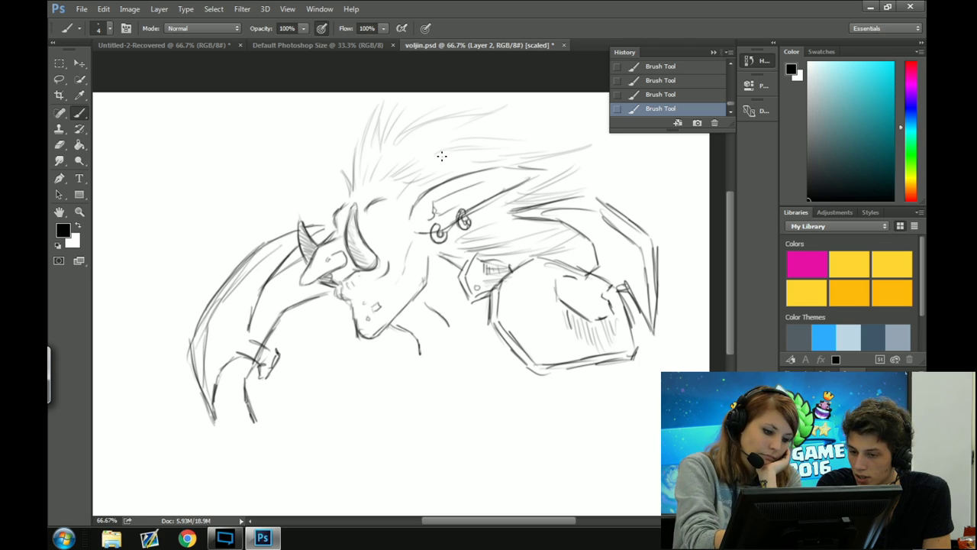
{"action": "mouse_move", "coordinate": [349, 191]}
{"action": "left_mouse_down"}
{"action": "mouse_move", "coordinate": [330, 182]}
{"action": "mouse_move", "coordinate": [353, 197]}
{"action": "mouse_move", "coordinate": [339, 179]}
{"action": "mouse_move", "coordinate": [356, 157]}
{"action": "left_mouse_up"}
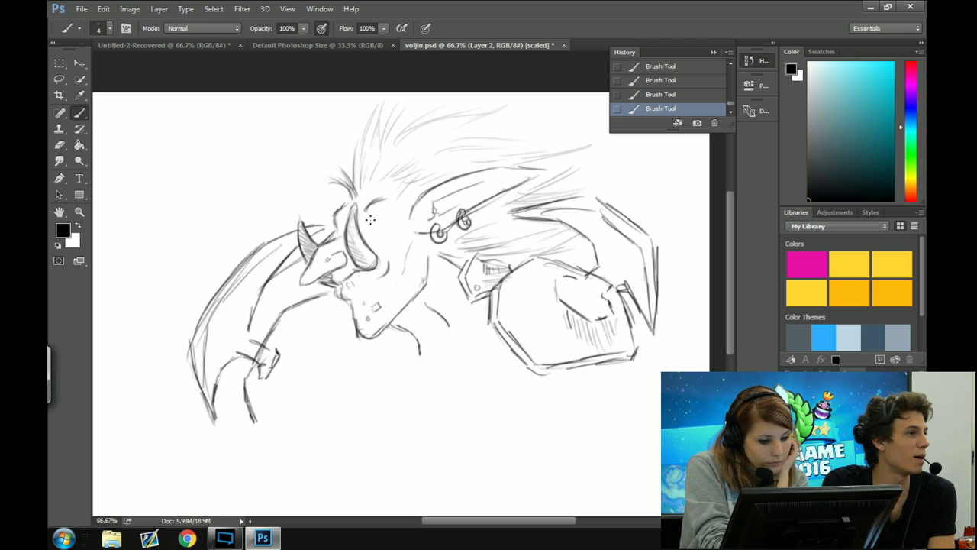
{"action": "left_click_drag", "start_coordinate": [394, 211], "coordinate": [366, 213]}
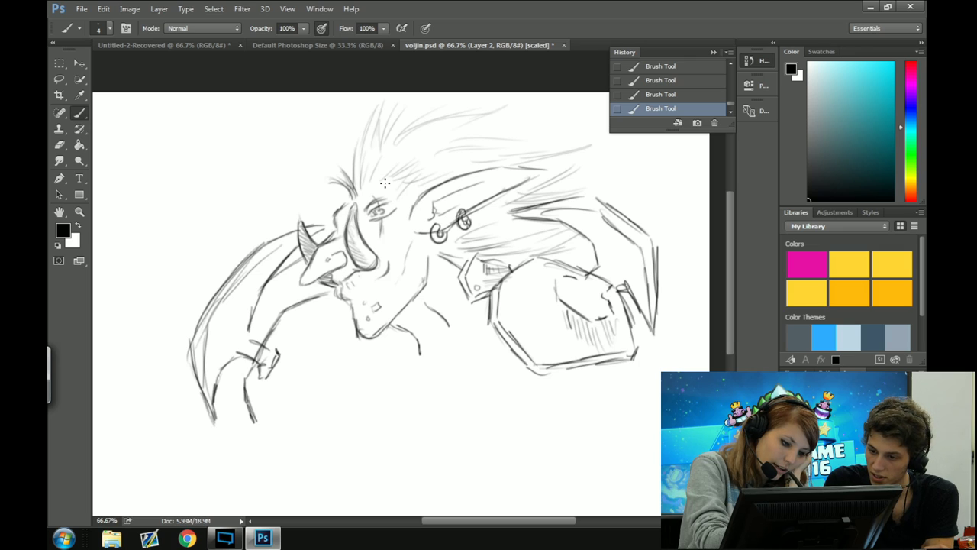
{"action": "left_click", "coordinate": [79, 79]}
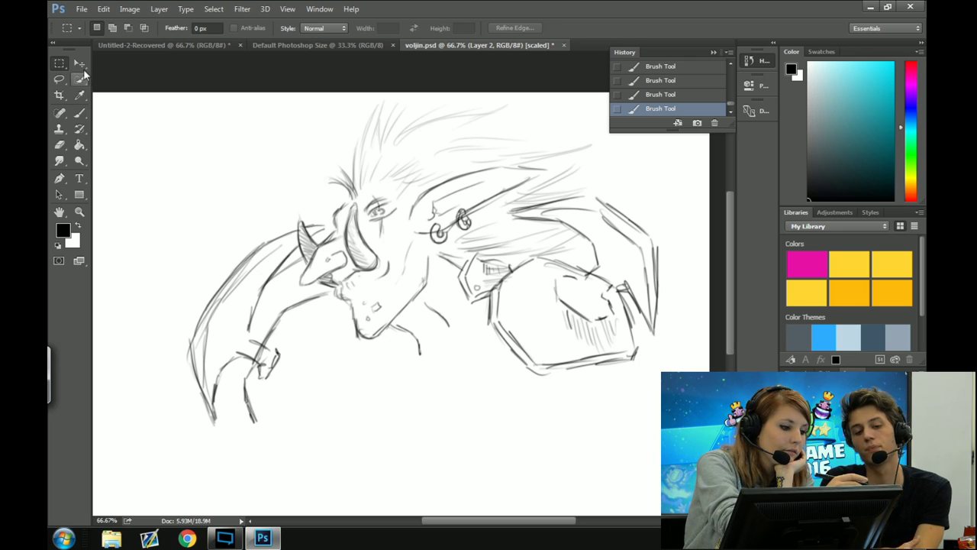
{"action": "left_click", "coordinate": [373, 197]}
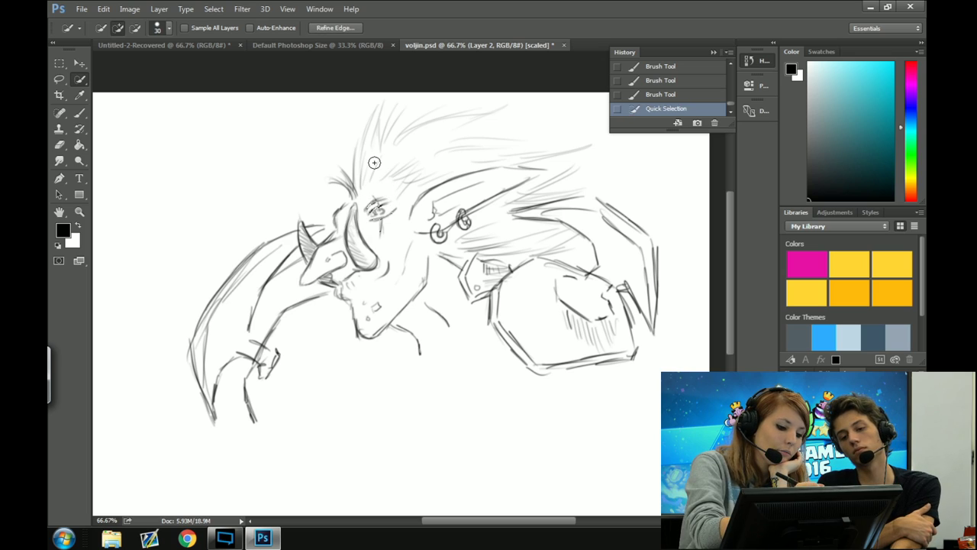
{"action": "left_click", "coordinate": [363, 196]}
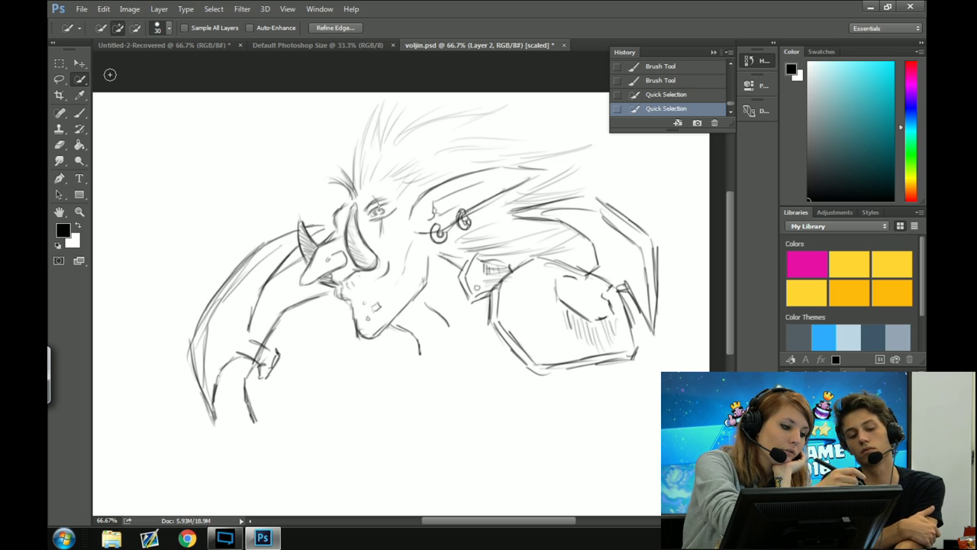
{"action": "left_click", "coordinate": [364, 189]}
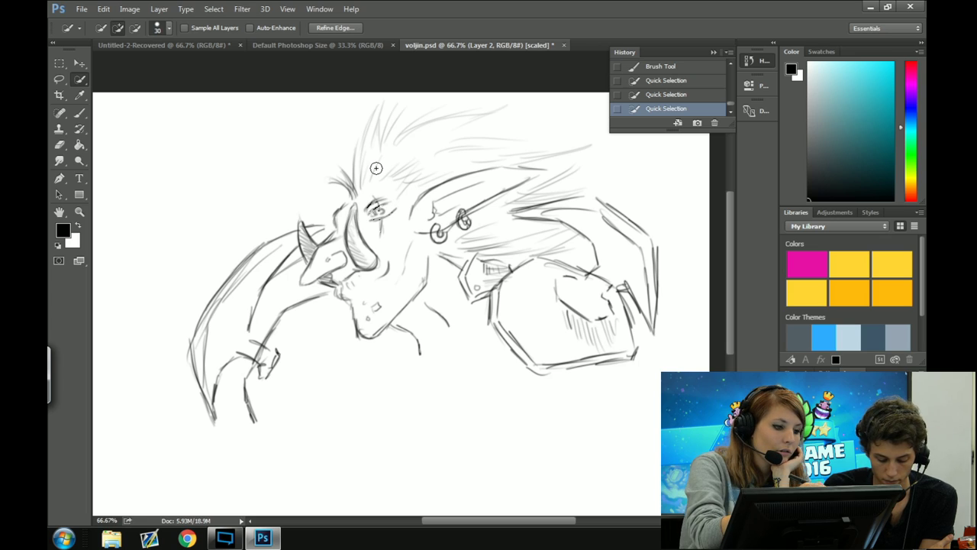
{"action": "left_click", "coordinate": [376, 168]}
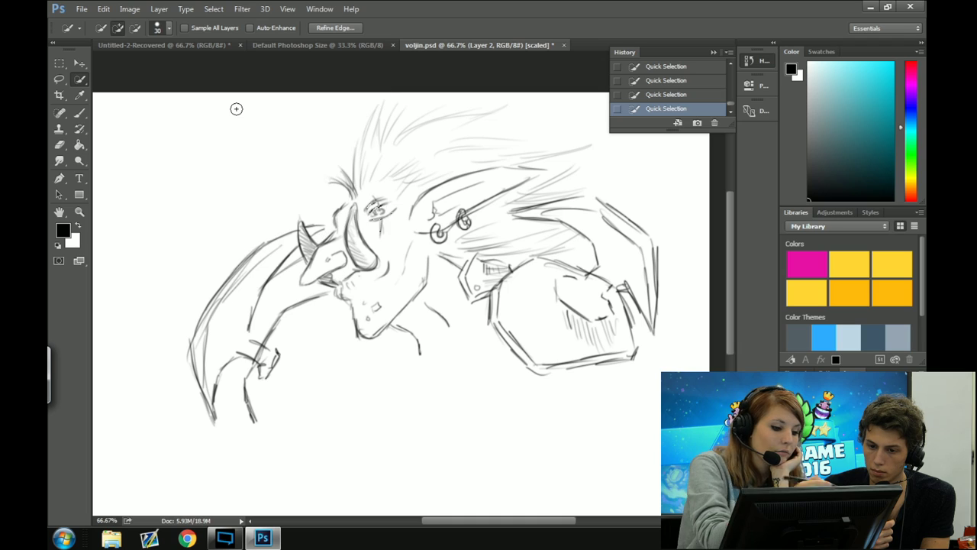
Lasso the eye, lower it slightly on the face, rotate it by about 2.5 degrees with Free Transform, and deselect
{"action": "left_click", "coordinate": [59, 78]}
{"action": "mouse_move", "coordinate": [364, 199]}
{"action": "left_mouse_down"}
{"action": "mouse_move", "coordinate": [370, 238]}
{"action": "mouse_move", "coordinate": [393, 228]}
{"action": "mouse_move", "coordinate": [400, 205]}
{"action": "mouse_move", "coordinate": [369, 194]}
{"action": "mouse_move", "coordinate": [391, 219]}
{"action": "mouse_move", "coordinate": [382, 188]}
{"action": "left_mouse_up"}
{"action": "left_click", "coordinate": [79, 62]}
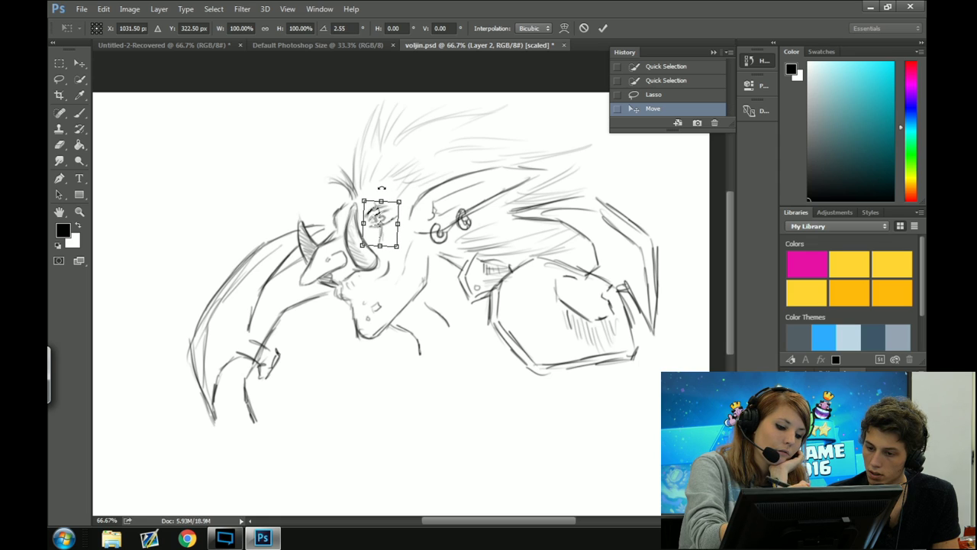
{"action": "left_click", "coordinate": [59, 63]}
{"action": "left_click", "coordinate": [449, 200]}
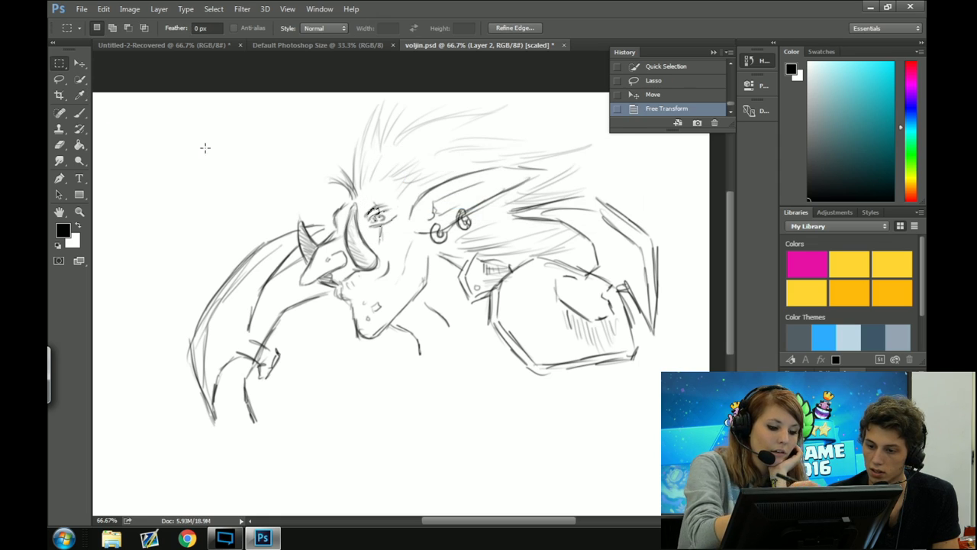
{"action": "key", "text": "ctrl+d"}
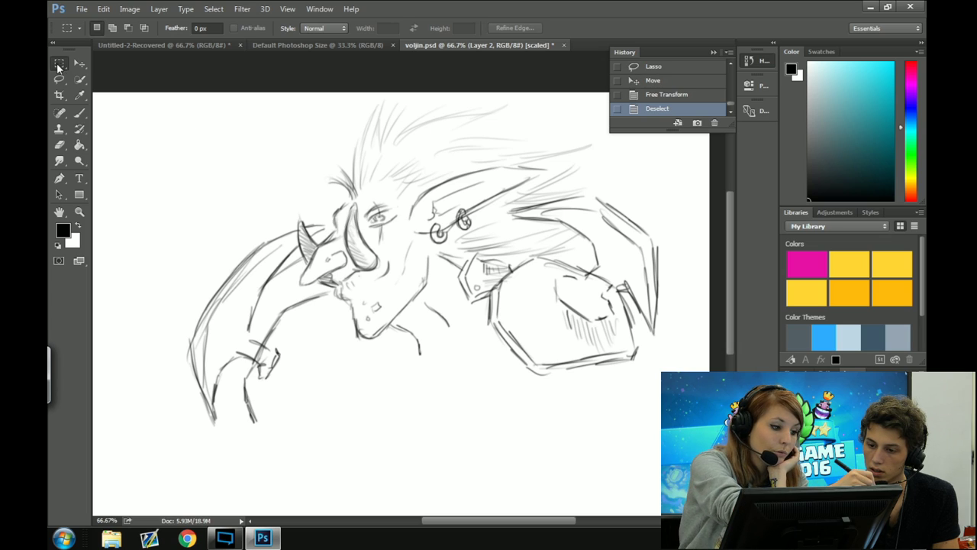
Brush in cheek contours, jaw hatching and small spots on the forehead and cheek, and shade both horns with short strokes
{"action": "left_click", "coordinate": [79, 113]}
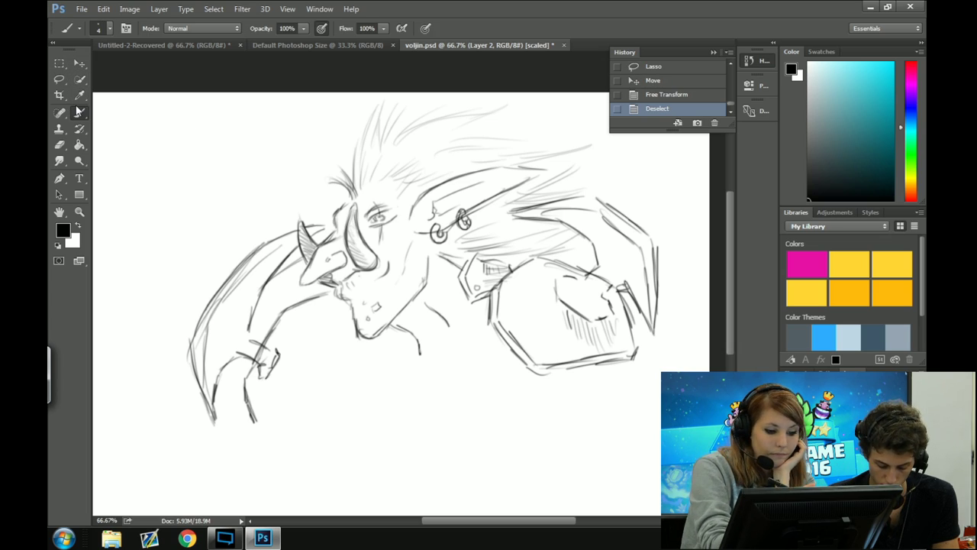
{"action": "mouse_move", "coordinate": [366, 216]}
{"action": "left_mouse_down"}
{"action": "mouse_move", "coordinate": [401, 247]}
{"action": "mouse_move", "coordinate": [414, 241]}
{"action": "mouse_move", "coordinate": [403, 276]}
{"action": "left_mouse_up"}
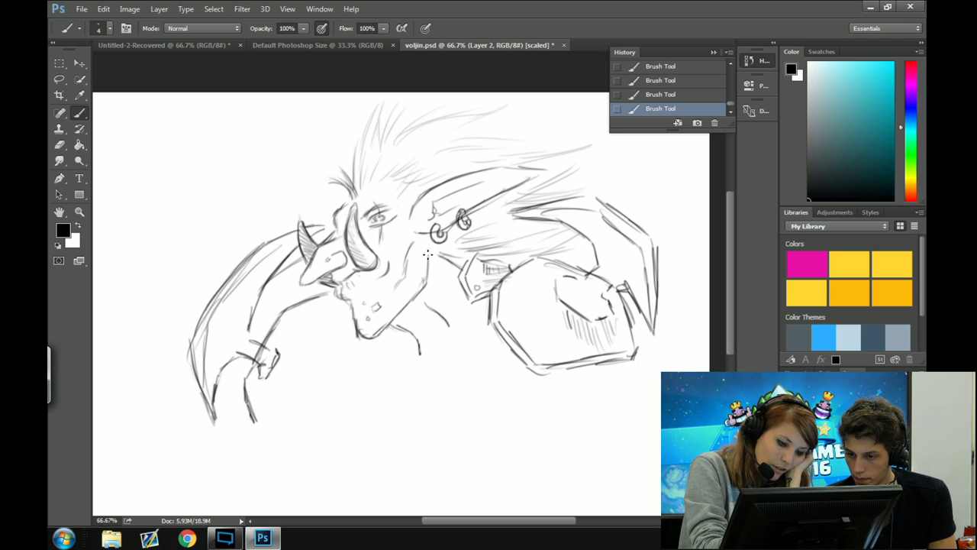
{"action": "left_click_drag", "start_coordinate": [425, 248], "coordinate": [429, 253]}
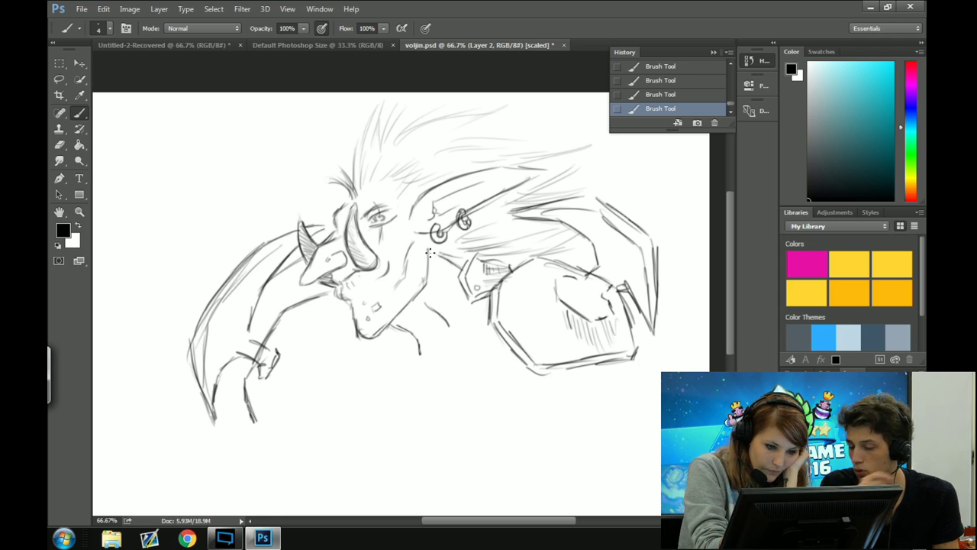
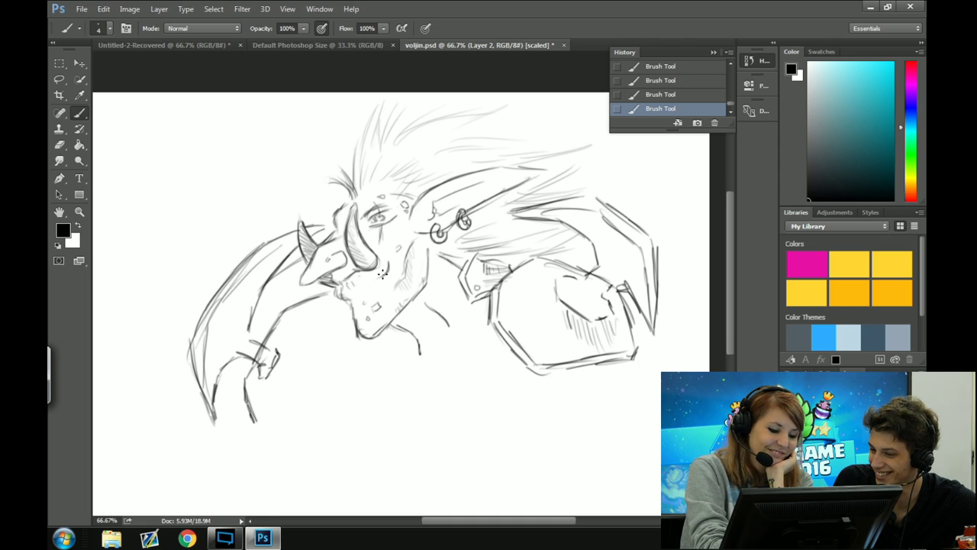
{"action": "left_click_drag", "start_coordinate": [369, 260], "coordinate": [356, 232]}
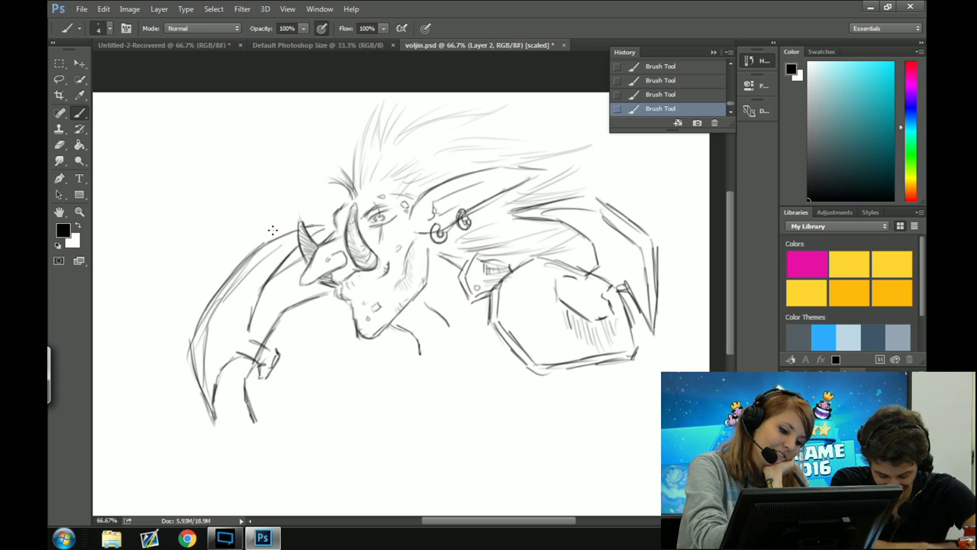
{"action": "left_click_drag", "start_coordinate": [308, 252], "coordinate": [303, 238]}
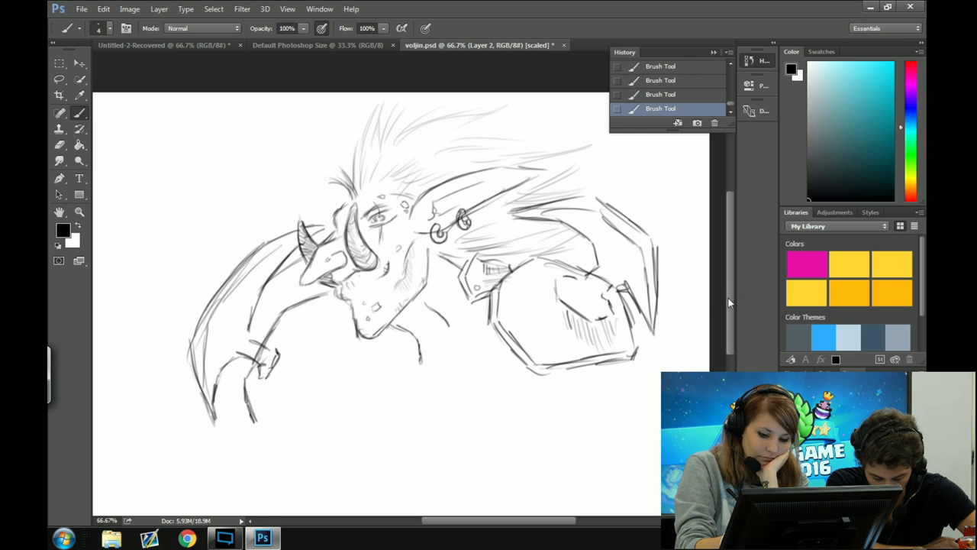
Add long light strands to the swept-back hair, and extend the chest line below the jaw with a short angled stroke
{"action": "scroll", "coordinate": [704, 305], "scroll_direction": "down", "scroll_amount": 1}
{"action": "scroll", "coordinate": [727, 288], "scroll_direction": "up", "scroll_amount": 1}
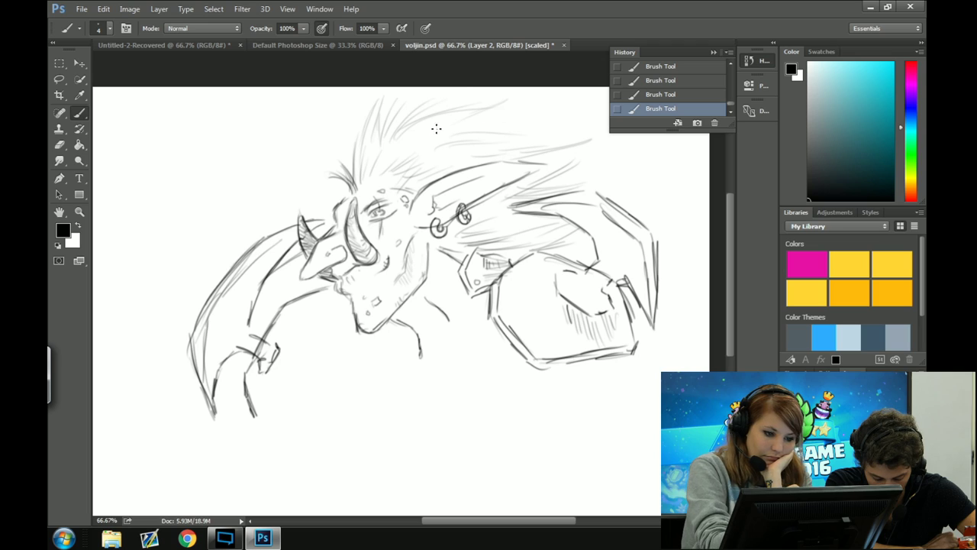
{"action": "left_click_drag", "start_coordinate": [458, 135], "coordinate": [553, 113]}
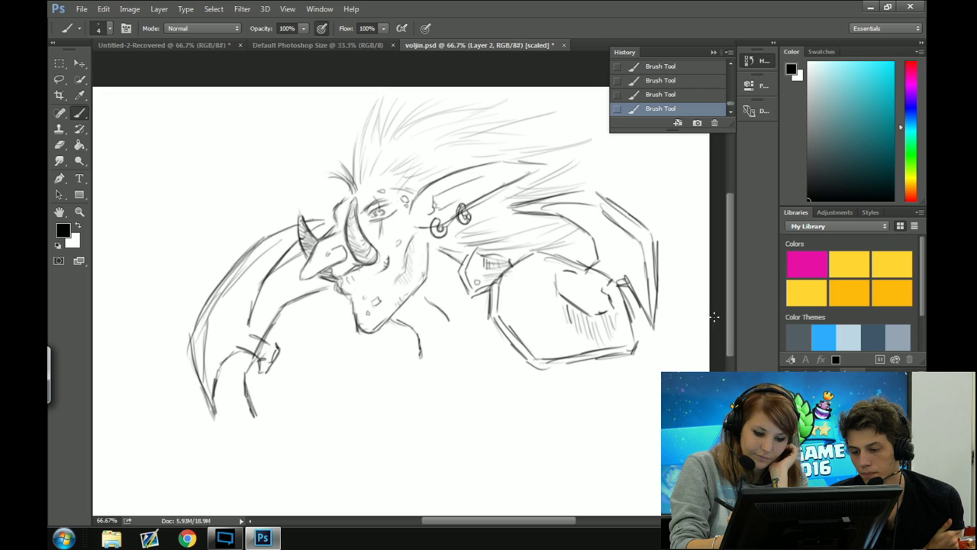
{"action": "scroll", "coordinate": [727, 337], "scroll_direction": "down", "scroll_amount": 2}
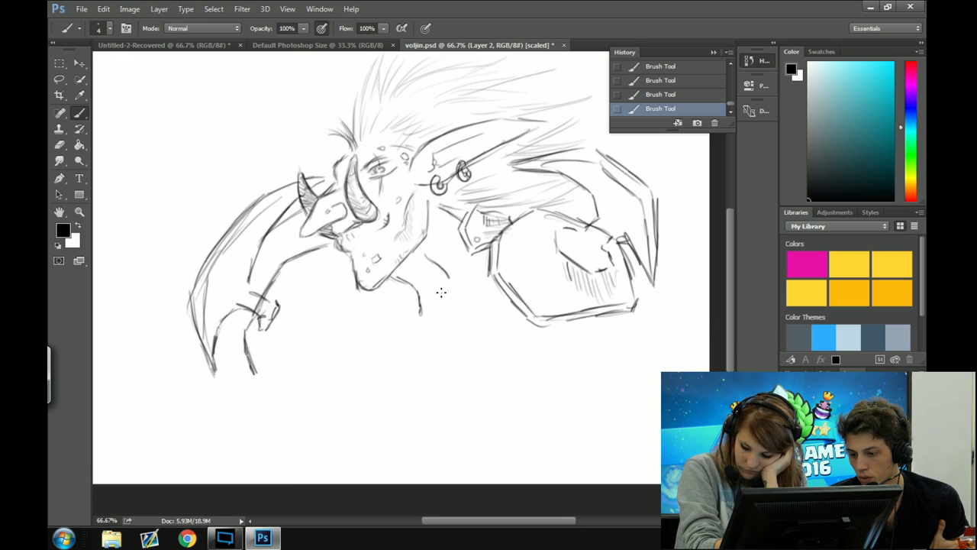
{"action": "left_click_drag", "start_coordinate": [420, 324], "coordinate": [451, 331]}
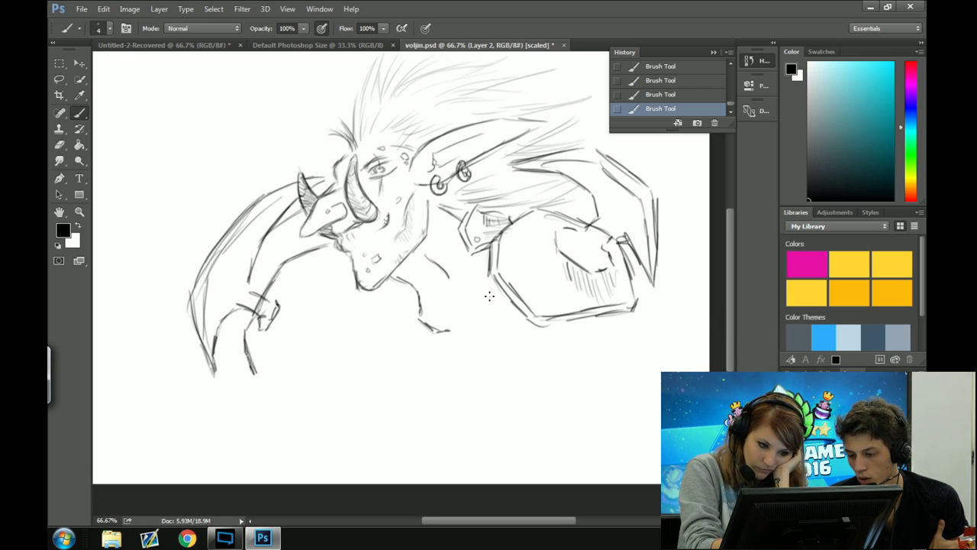
{"action": "scroll", "coordinate": [730, 237], "scroll_direction": "up", "scroll_amount": 2}
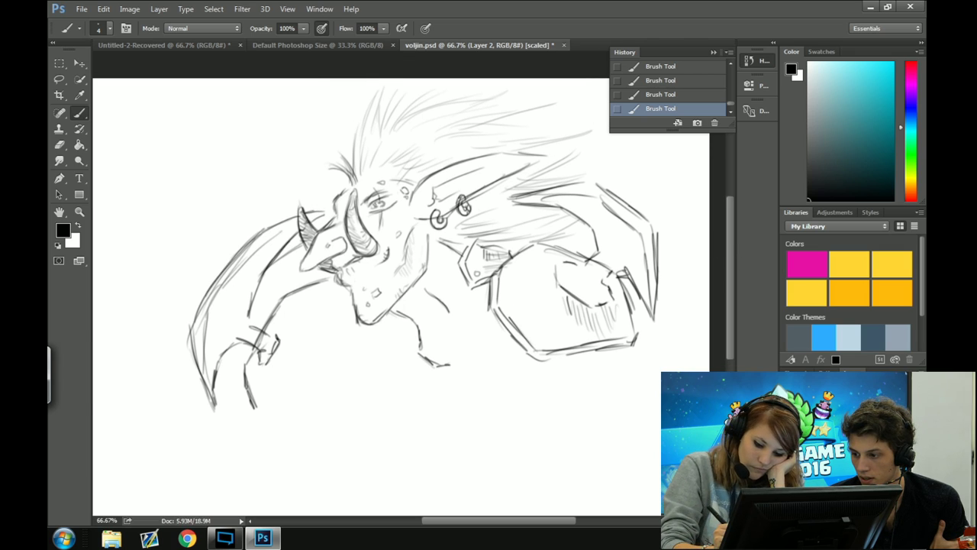
Toggle layer visibility to compare the black head sketch with the blue body sketch
{"action": "key", "text": "ctrl+comma"}
{"action": "key", "text": "ctrl+comma"}
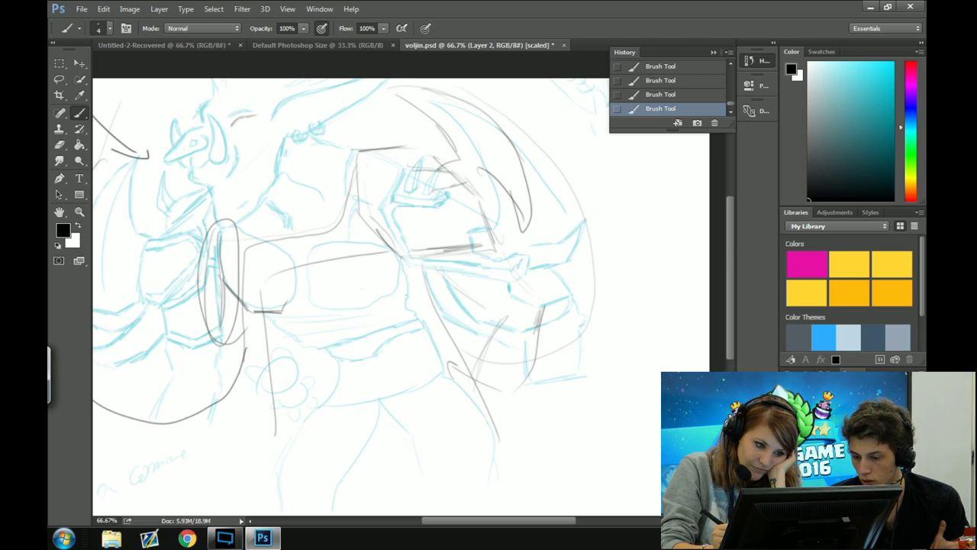
{"action": "scroll", "coordinate": [731, 321], "scroll_direction": "up", "scroll_amount": 2}
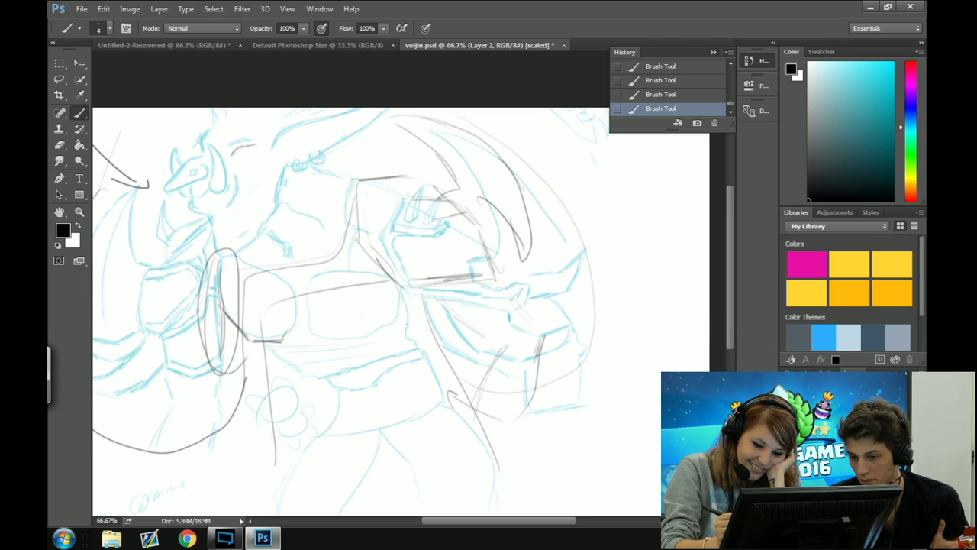
{"action": "key", "text": "ctrl+comma"}
{"action": "key", "text": "ctrl+comma"}
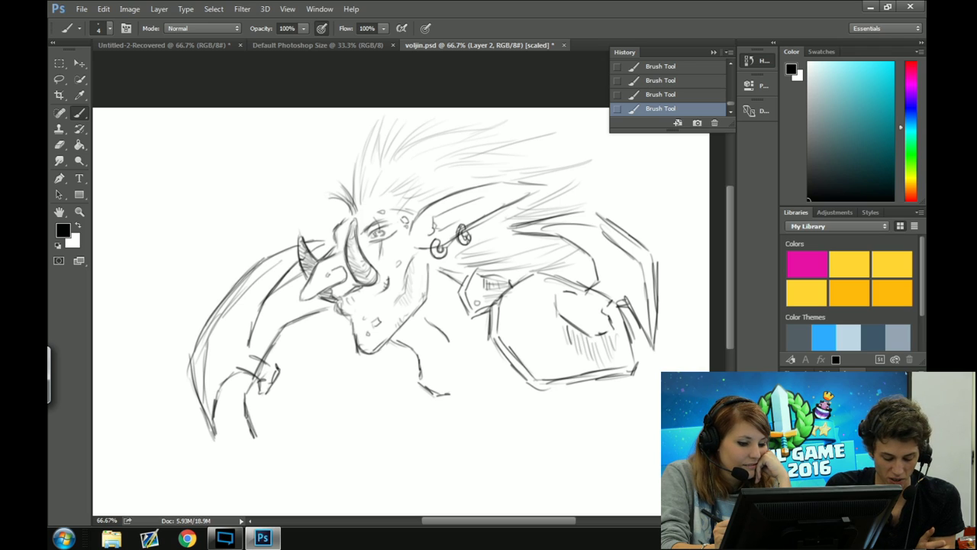
{"action": "mouse_move", "coordinate": [730, 290]}
{"action": "left_mouse_down"}
{"action": "mouse_move", "coordinate": [729, 306]}
{"action": "mouse_move", "coordinate": [728, 287]}
{"action": "left_mouse_up"}
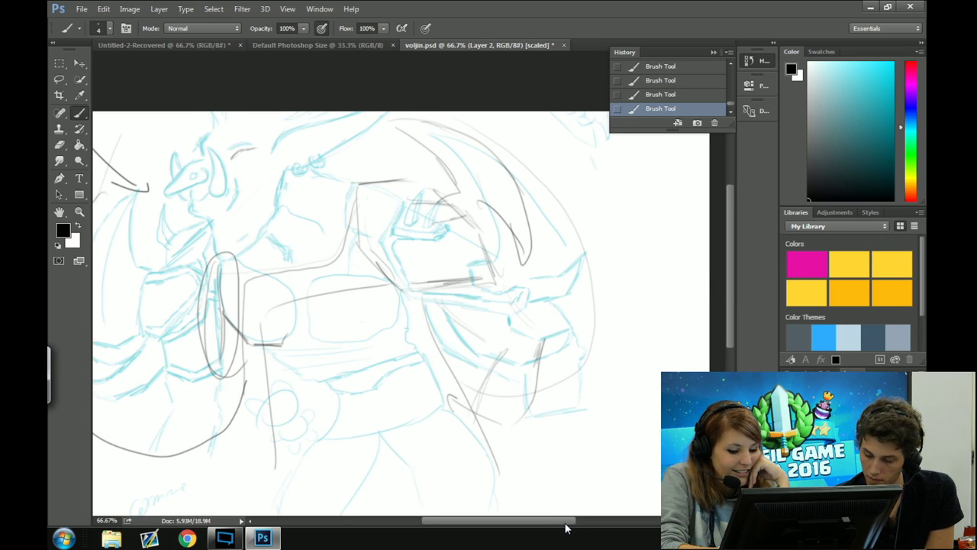
{"action": "left_click_drag", "start_coordinate": [565, 528], "coordinate": [543, 528]}
{"action": "left_click_drag", "start_coordinate": [730, 320], "coordinate": [748, 357]}
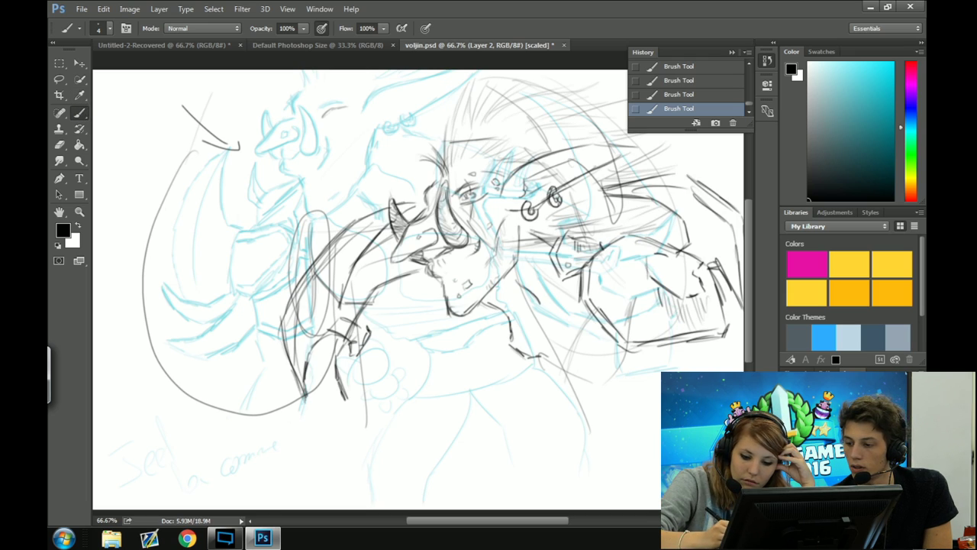
Handwrite "ugee 19" slanting upward in the empty area below the rear shoulder guard, and draw a rounded frame around it
{"action": "mouse_move", "coordinate": [614, 466]}
{"action": "left_mouse_down"}
{"action": "mouse_move", "coordinate": [619, 441]}
{"action": "mouse_move", "coordinate": [659, 424]}
{"action": "left_mouse_up"}
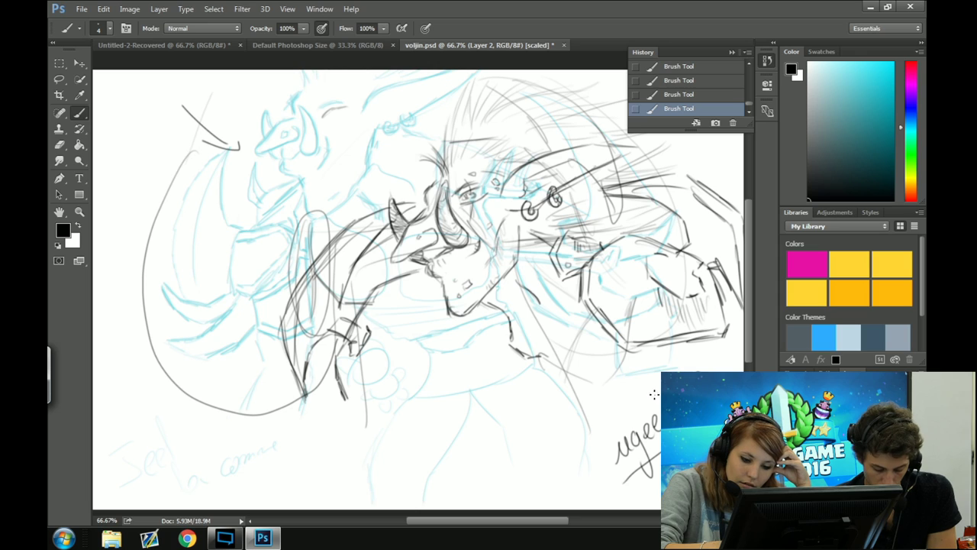
{"action": "mouse_move", "coordinate": [660, 391]}
{"action": "left_mouse_down"}
{"action": "mouse_move", "coordinate": [599, 432]}
{"action": "mouse_move", "coordinate": [626, 483]}
{"action": "left_mouse_up"}
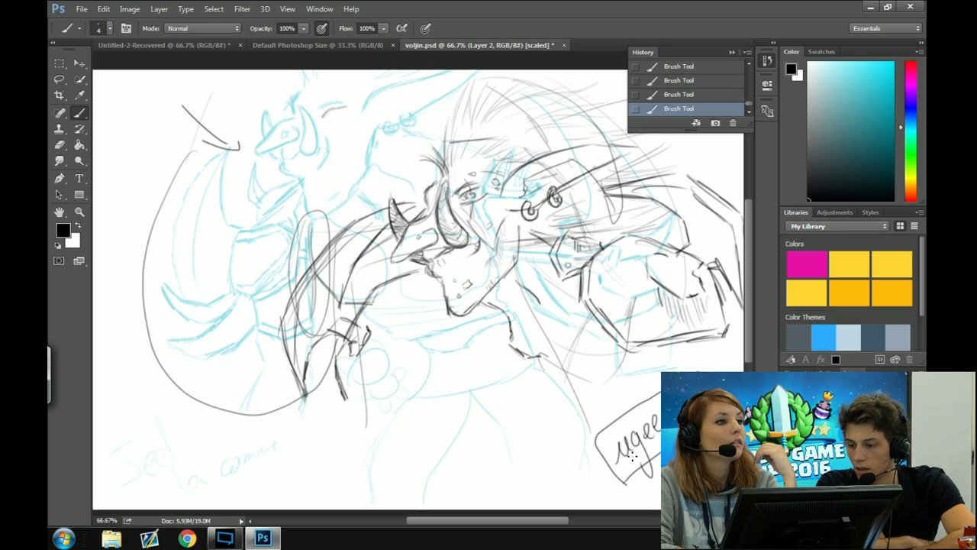
{"action": "left_click_drag", "start_coordinate": [556, 522], "coordinate": [585, 523]}
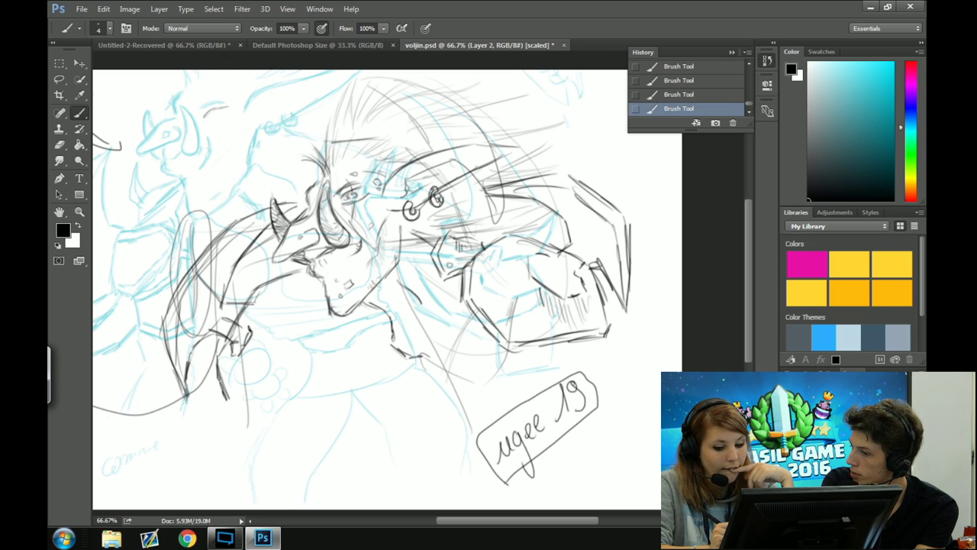
Hide the black head sketch to examine the blue body sketch on its own
{"action": "key", "text": "ctrl+comma"}
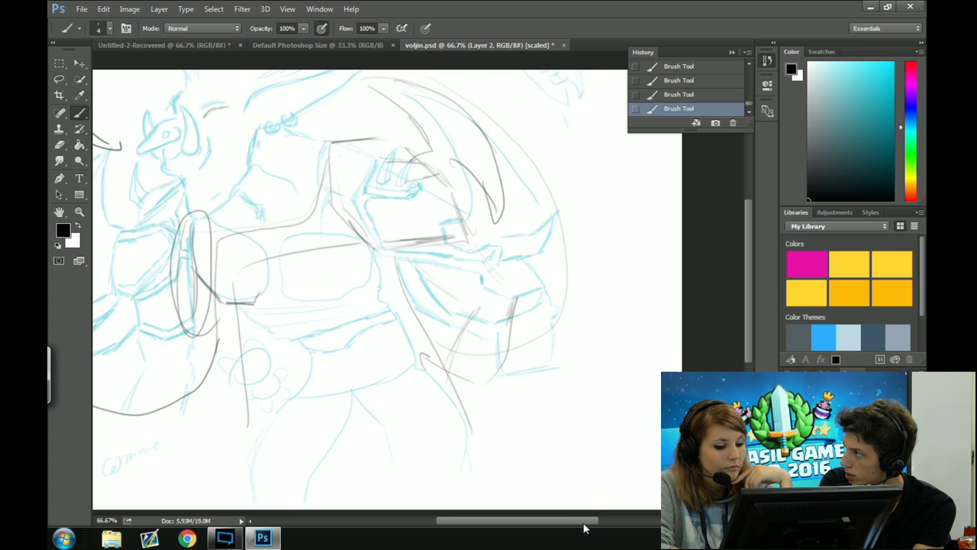
{"action": "left_click_drag", "start_coordinate": [582, 520], "coordinate": [562, 510]}
{"action": "left_click_drag", "start_coordinate": [749, 330], "coordinate": [748, 319]}
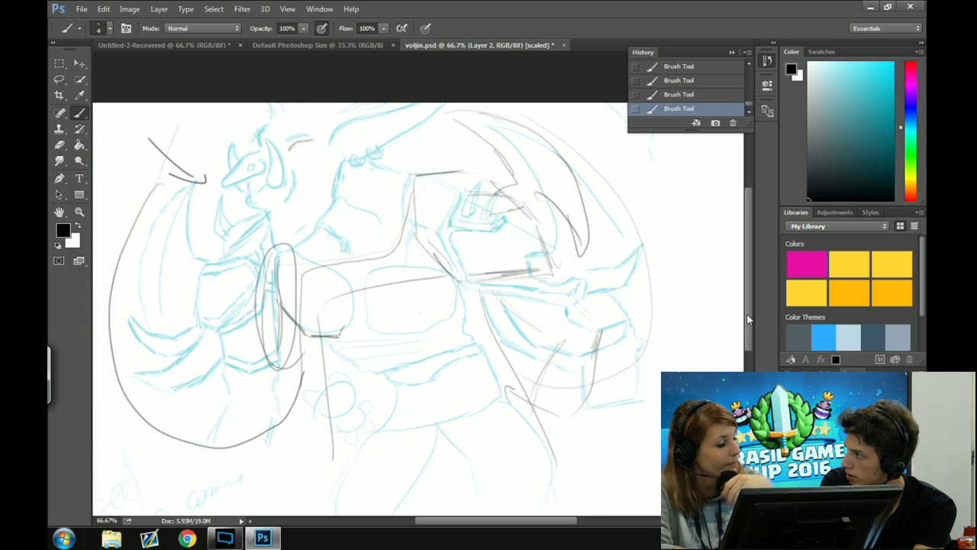